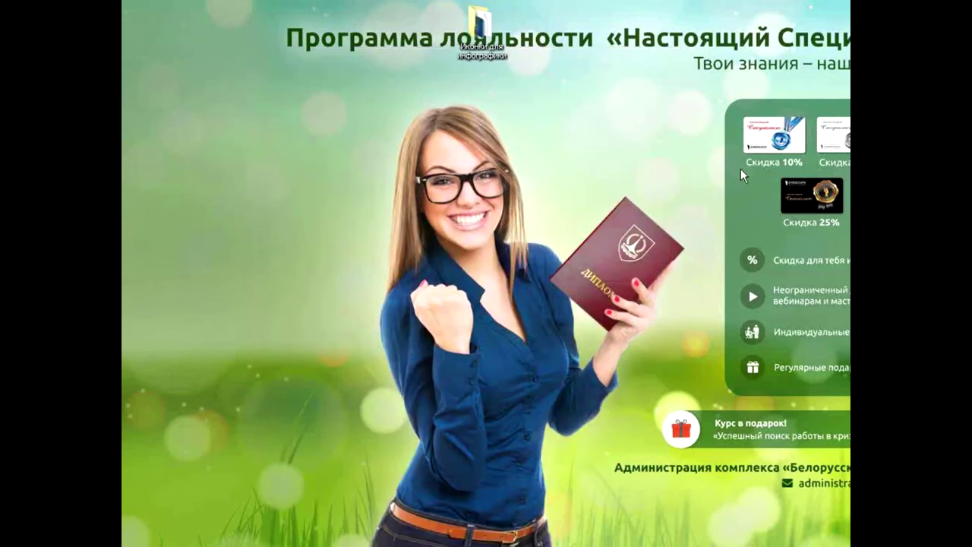
# Open the Иконки для инфографики desktop folder maximised, then open ссылка.txt.
pyautogui.doubleClick(482, 23)
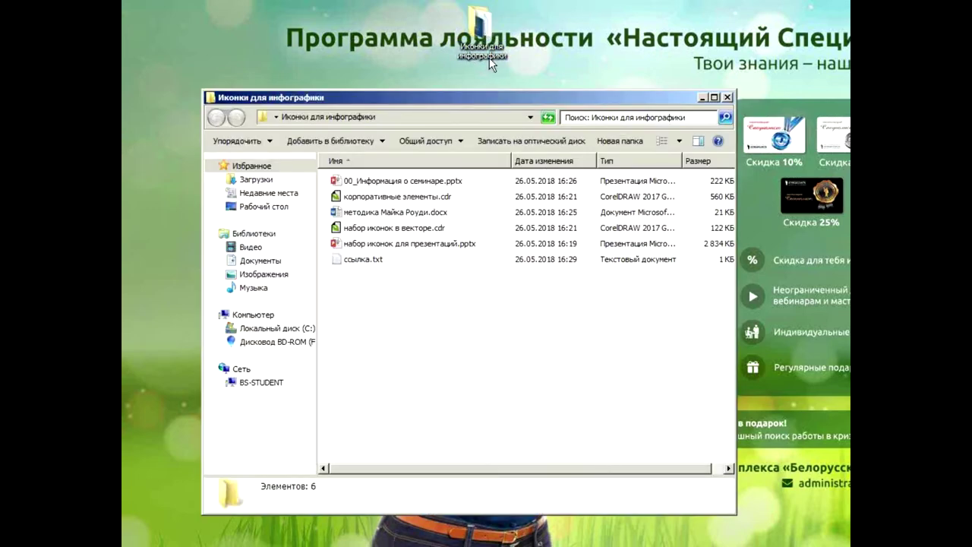
pyautogui.doubleClick(427, 100)
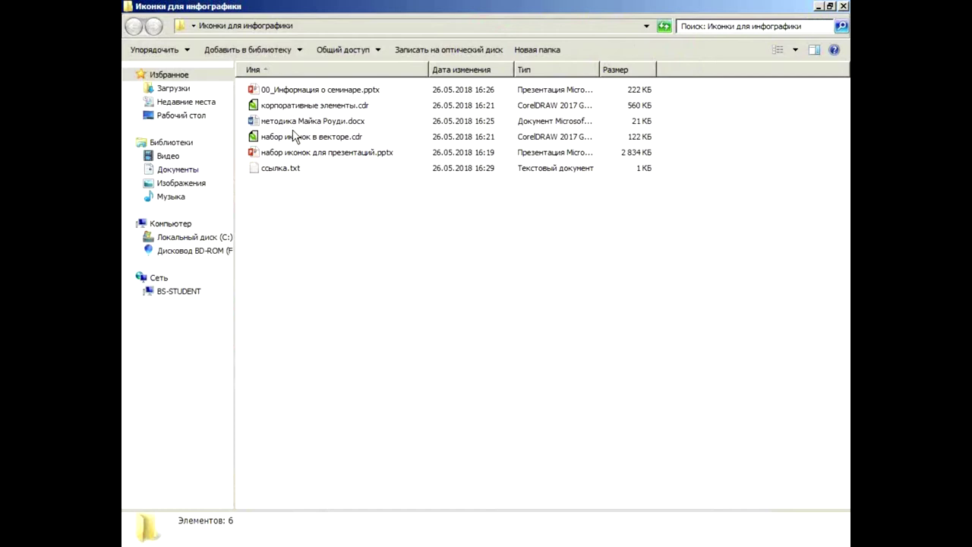
pyautogui.doubleClick(269, 167)
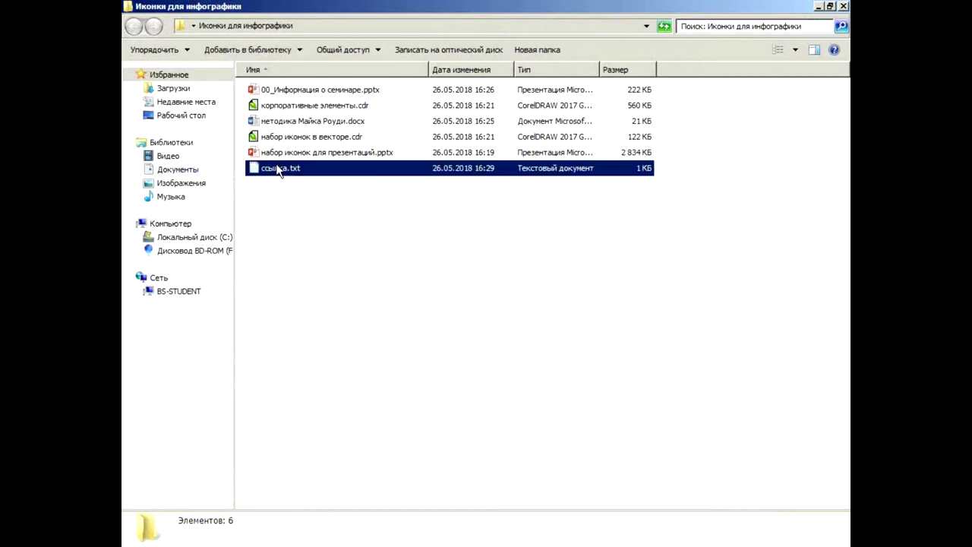
# Copy the Yandex Disk link from ссылка.txt and close Notepad.
pyautogui.hotkey('ctrl', 'a')
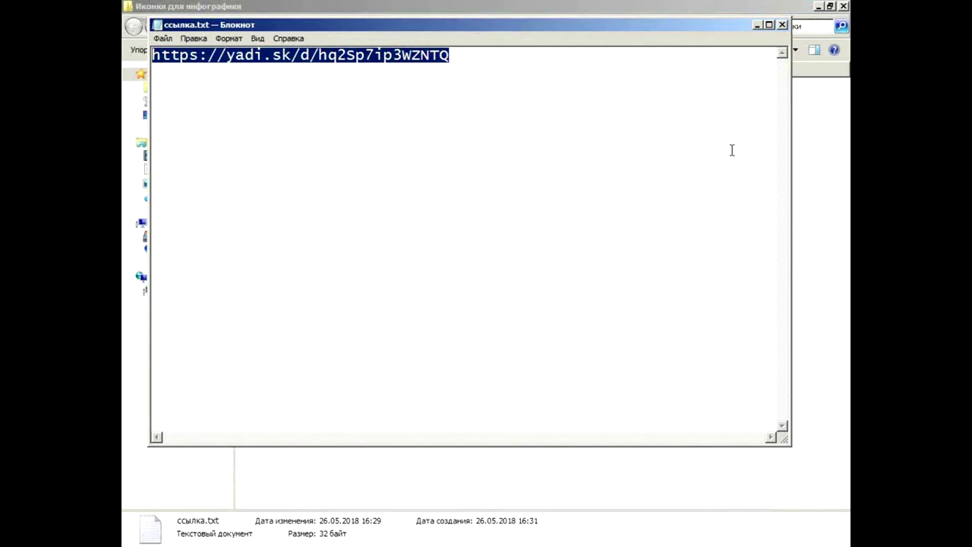
pyautogui.hotkey('ctrl', 'c')
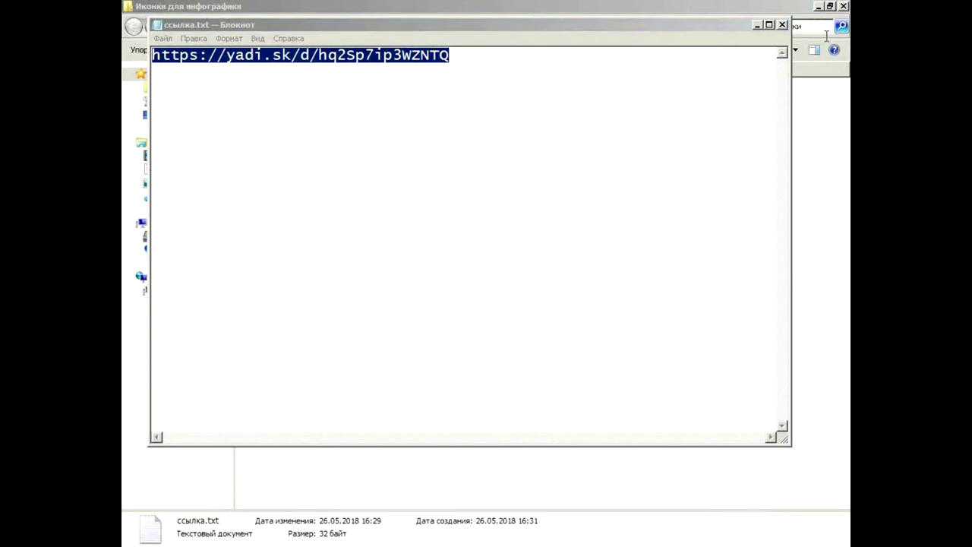
pyautogui.click(783, 25)
pyautogui.click(311, 90)
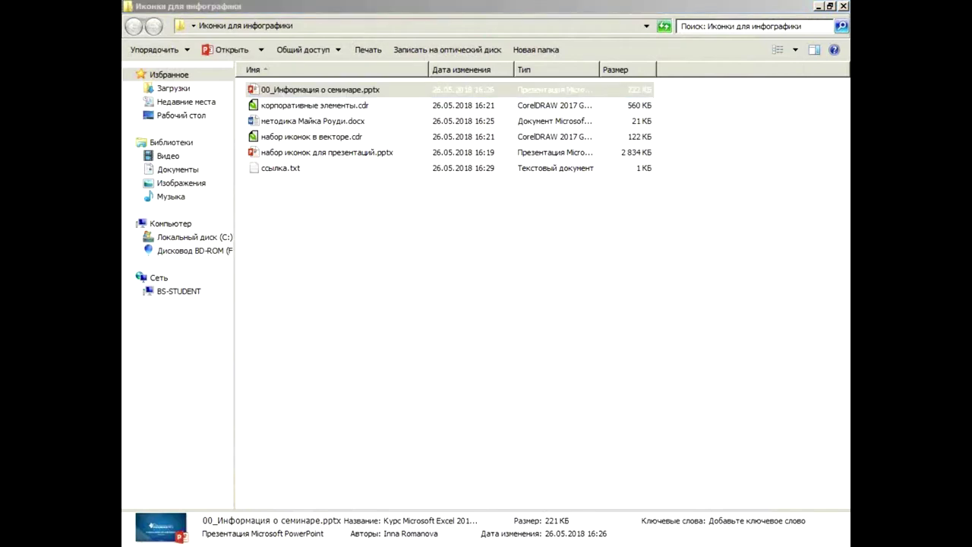
pyautogui.click(392, 281)
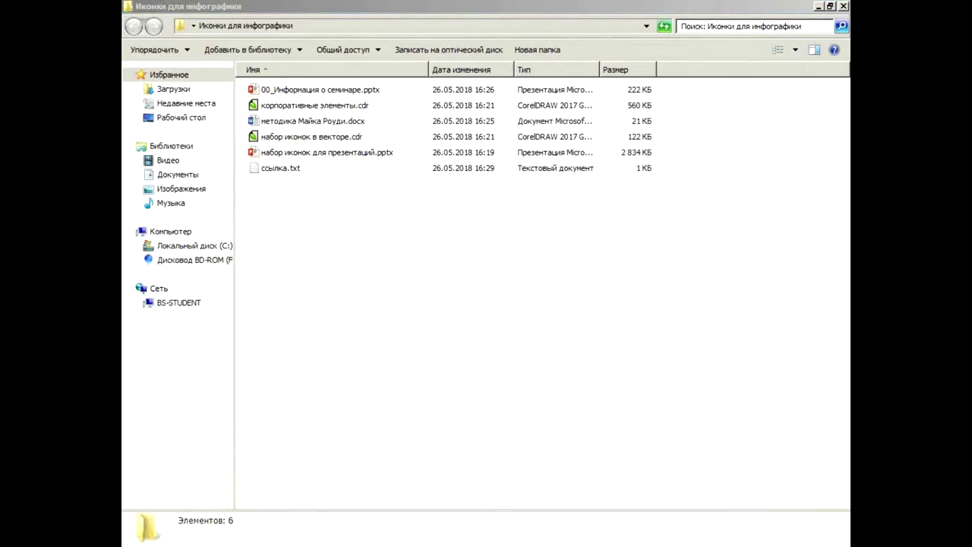
pyautogui.click(426, 285)
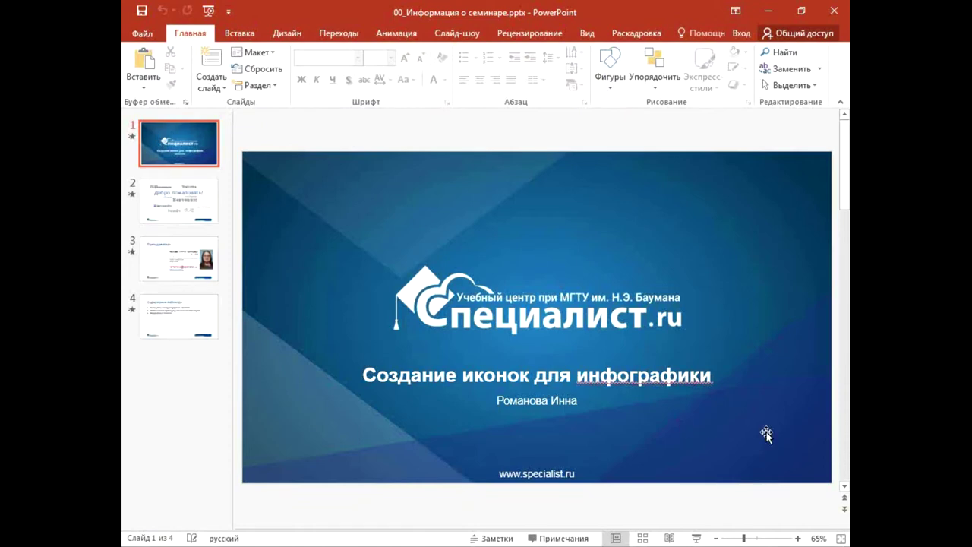
# Run the seminar deck as a slide show from the «Создание иконок для инфографики» title slide.
pyautogui.click(684, 377)
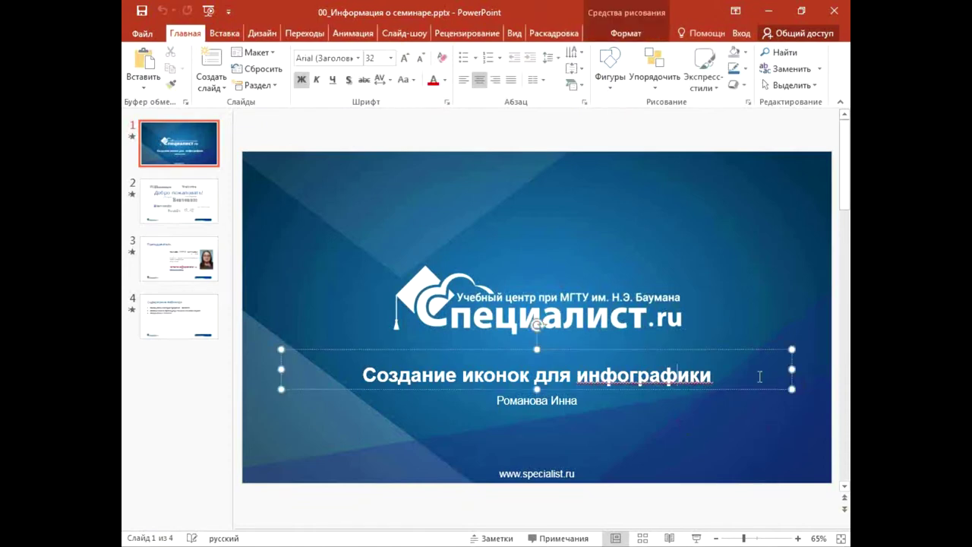
pyautogui.click(712, 164)
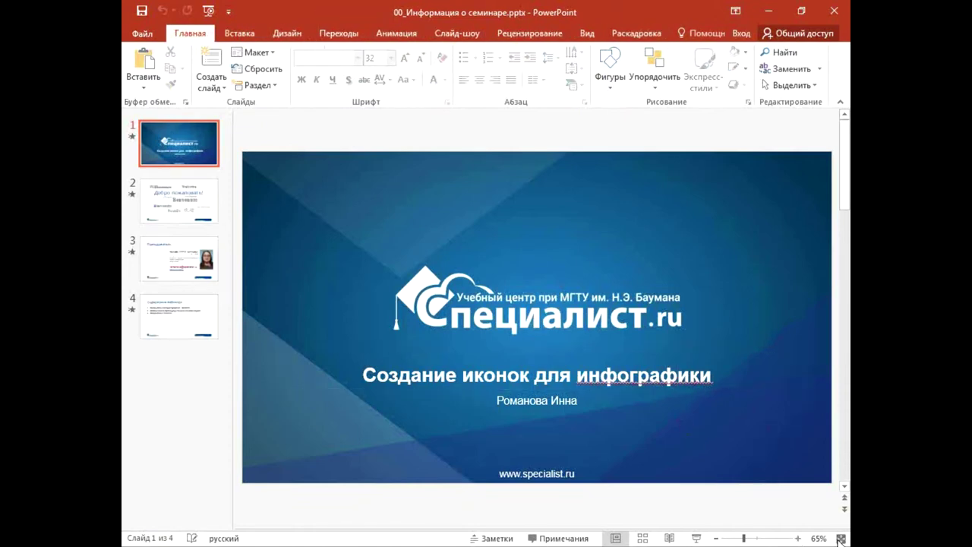
pyautogui.click(695, 538)
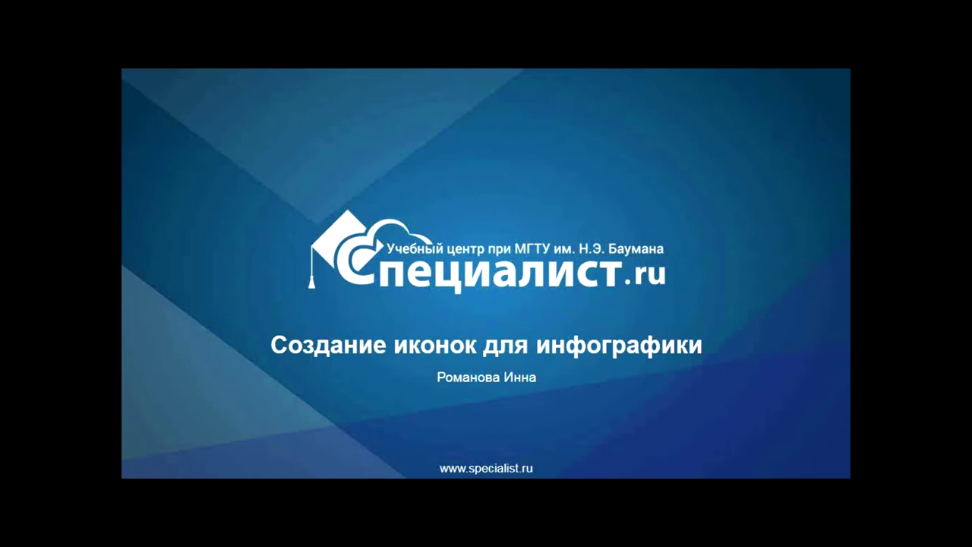
# Advance past the welcome and instructor slides to «Содержание вебинара», then exit the show.
pyautogui.press('Right')
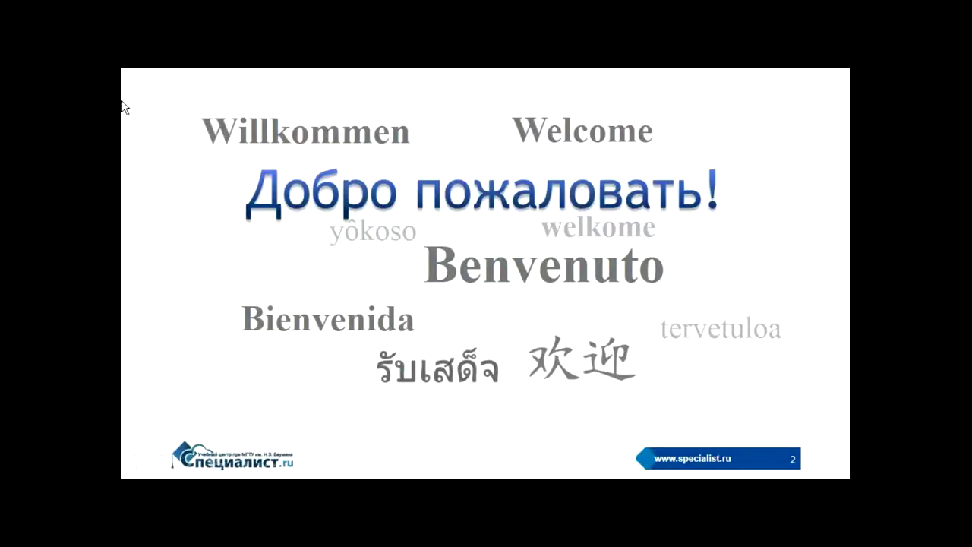
pyautogui.press('Right')
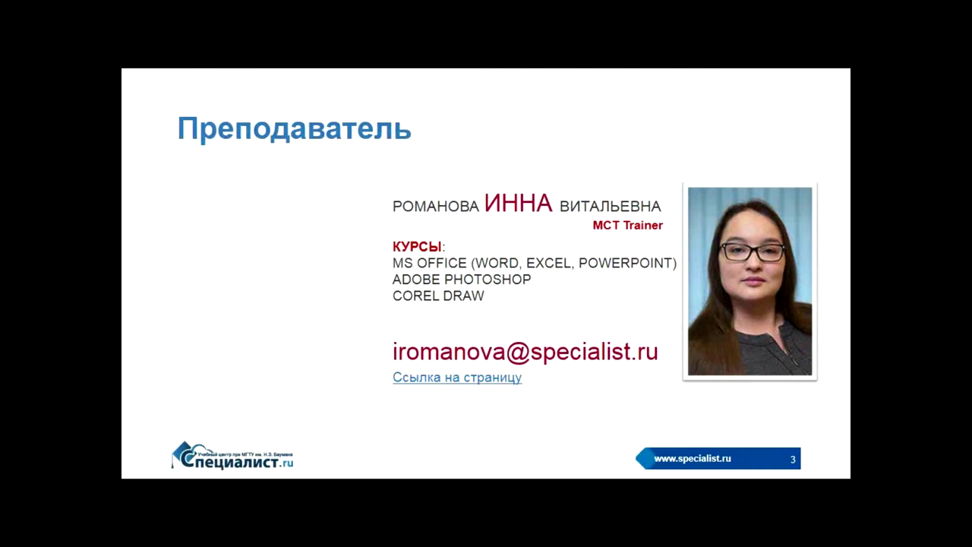
pyautogui.press('Right')
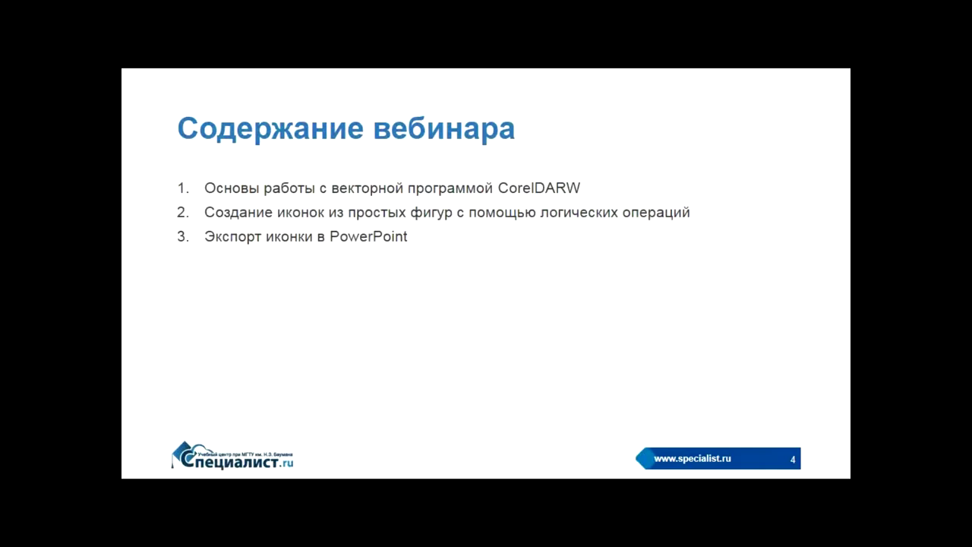
pyautogui.press('Escape')
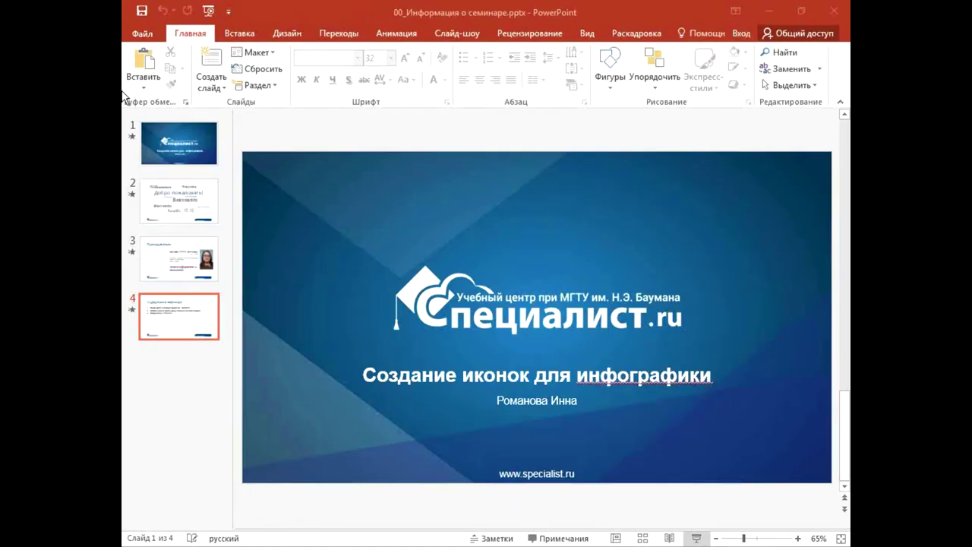
# Fix the first agenda item on slide 4 so CorelDARW reads CorelDRAW.
pyautogui.click(593, 249)
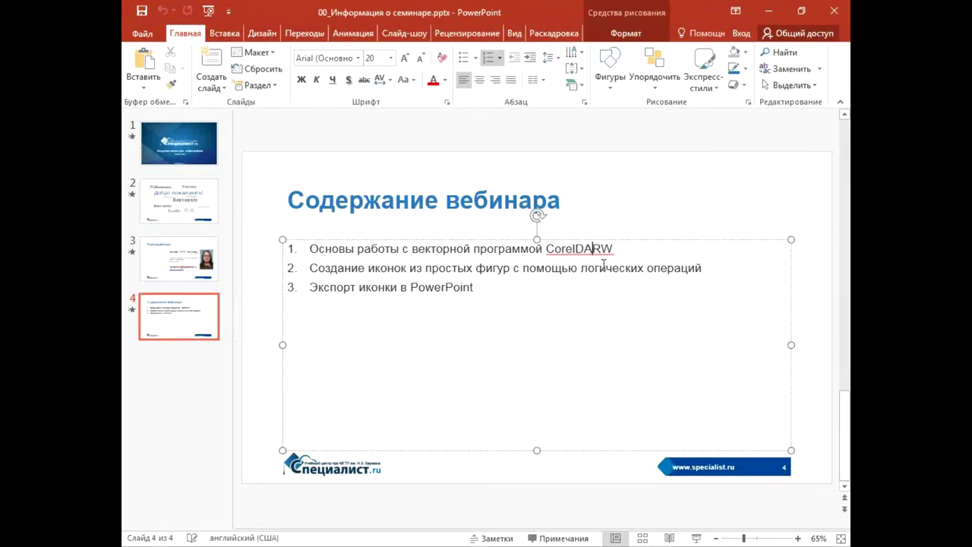
pyautogui.press('BackSpace')
pyautogui.press('Delete')
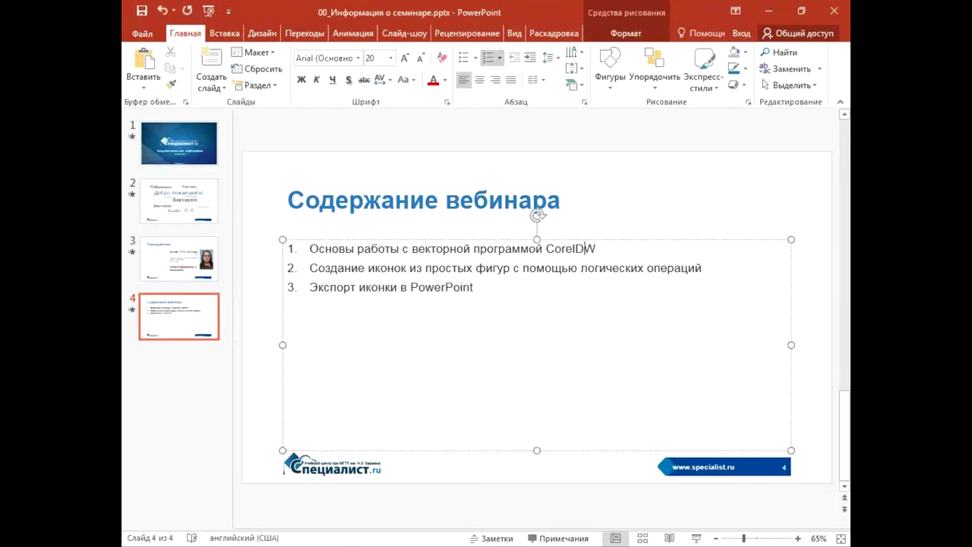
pyautogui.write('RA')
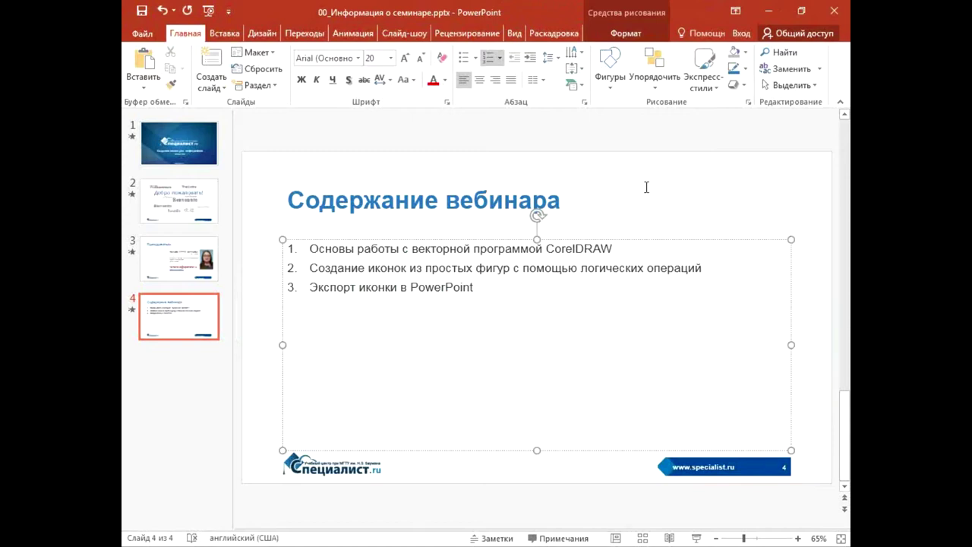
pyautogui.click(647, 154)
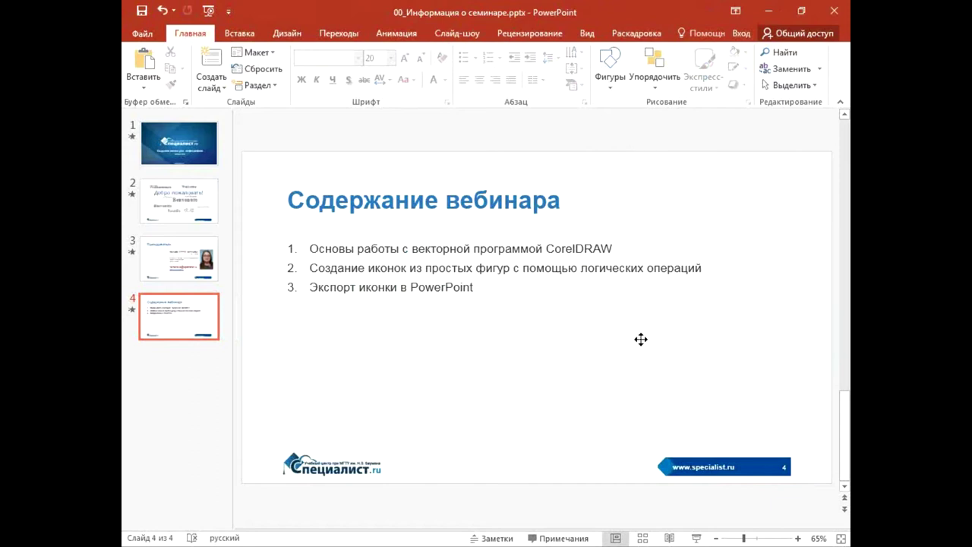
# Select the whole third agenda item starting with Экспорт, then clear the selection.
pyautogui.click(359, 291)
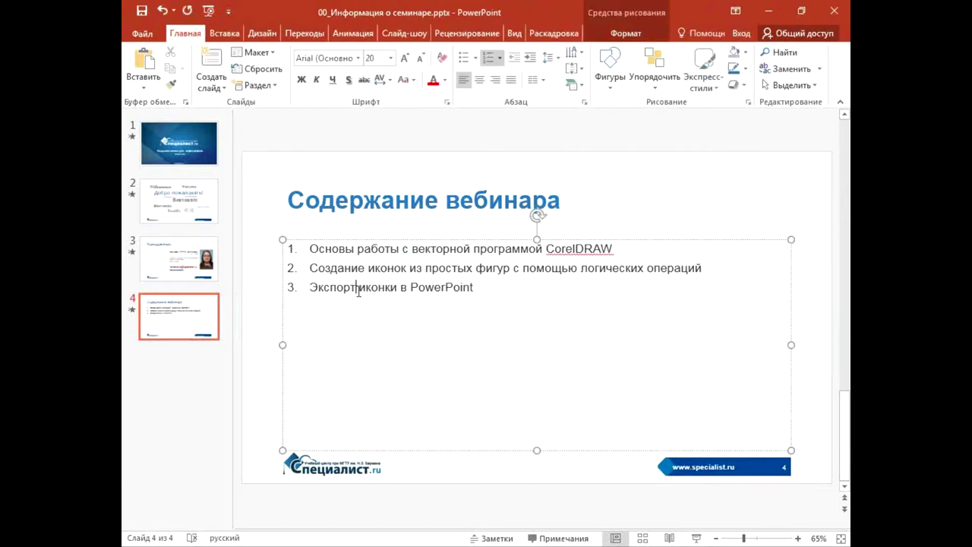
pyautogui.doubleClick(314, 290)
pyautogui.hotkey('shift', 'End')
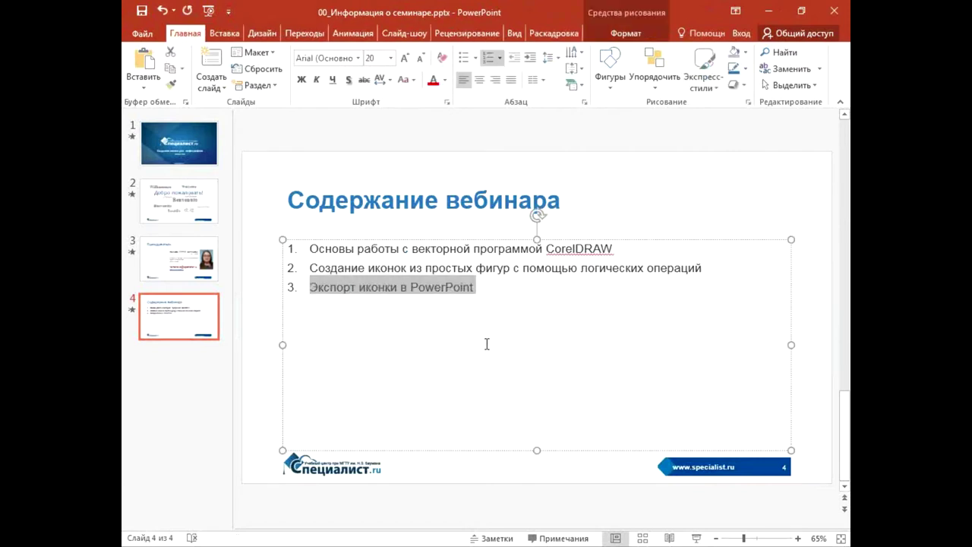
pyautogui.click(778, 136)
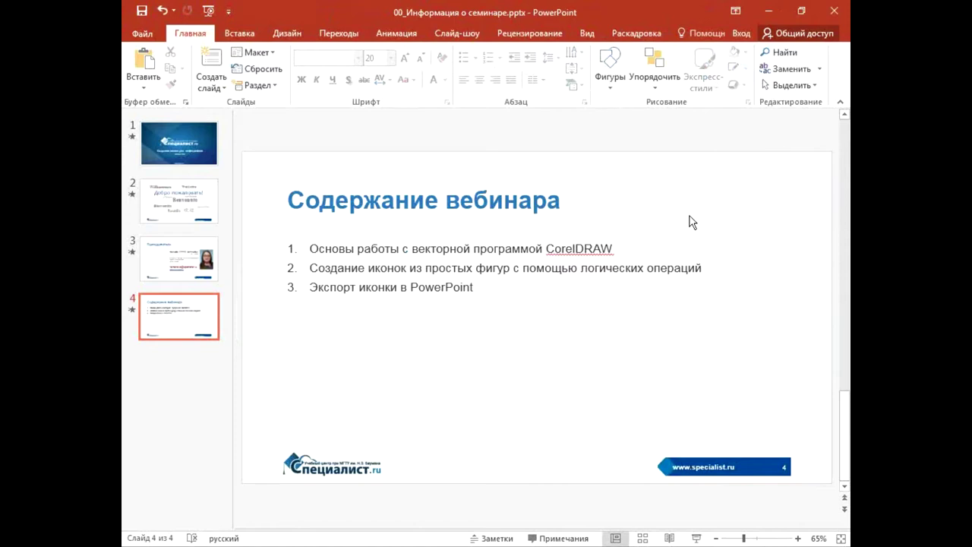
# Draw a blue-filled circle on the slide below the agenda list.
pyautogui.click(610, 67)
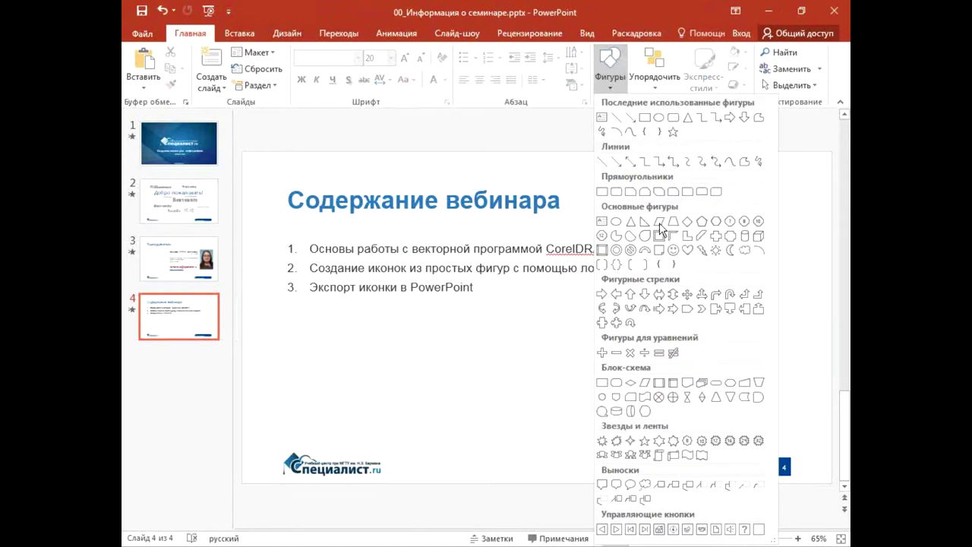
pyautogui.click(616, 221)
pyautogui.moveTo(589, 310); pyautogui.dragTo(674, 394)
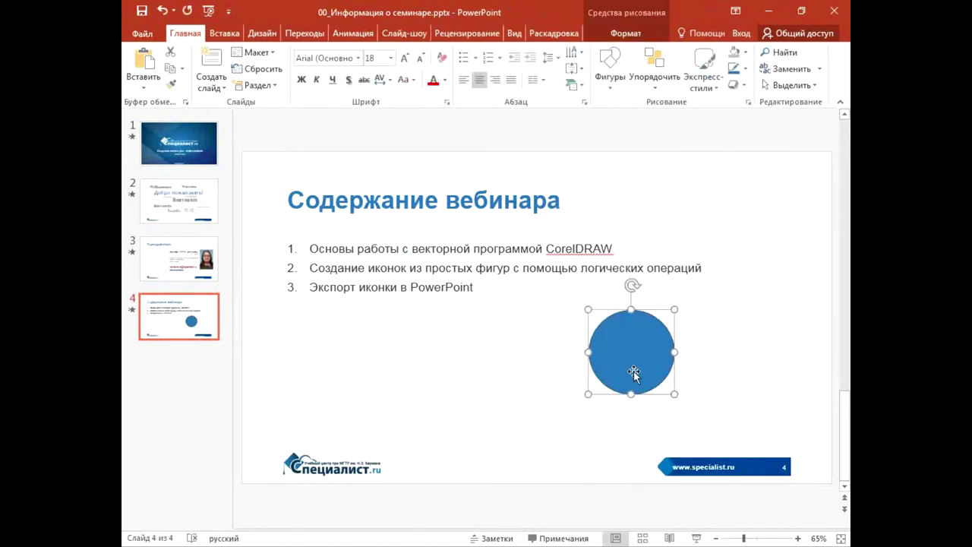
pyautogui.click(747, 49)
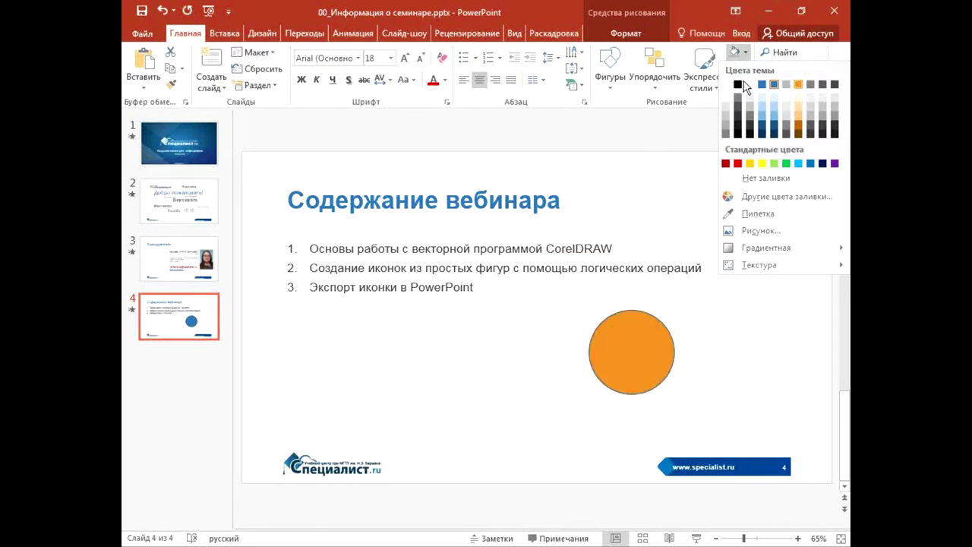
pyautogui.click(761, 128)
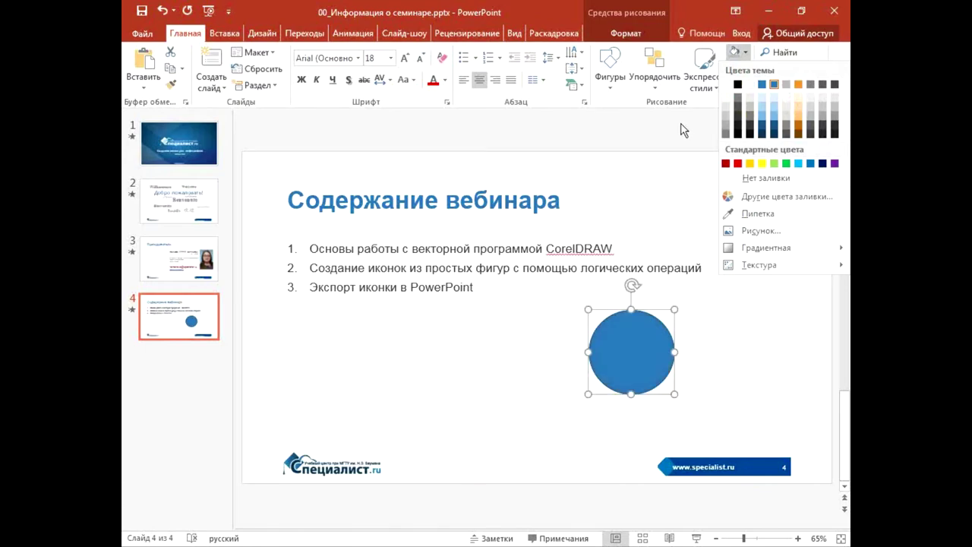
# Close the seminar deck without saving and open набор иконок для презентаций.pptx.
pyautogui.click(834, 10)
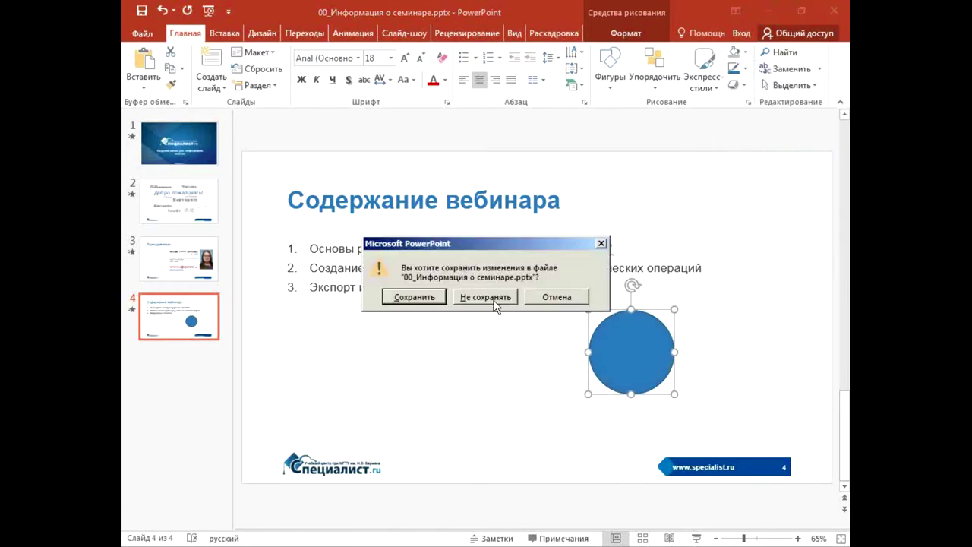
pyautogui.click(495, 303)
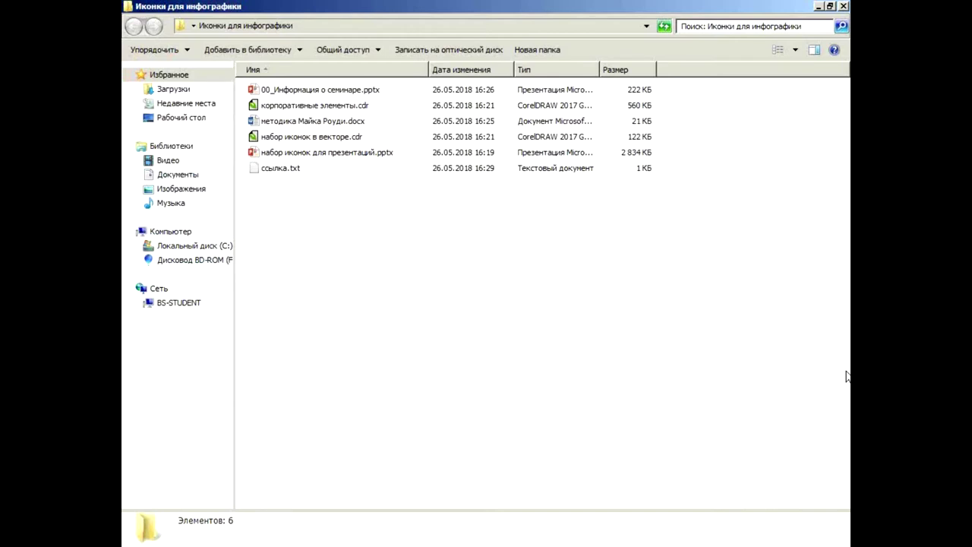
pyautogui.click(322, 158)
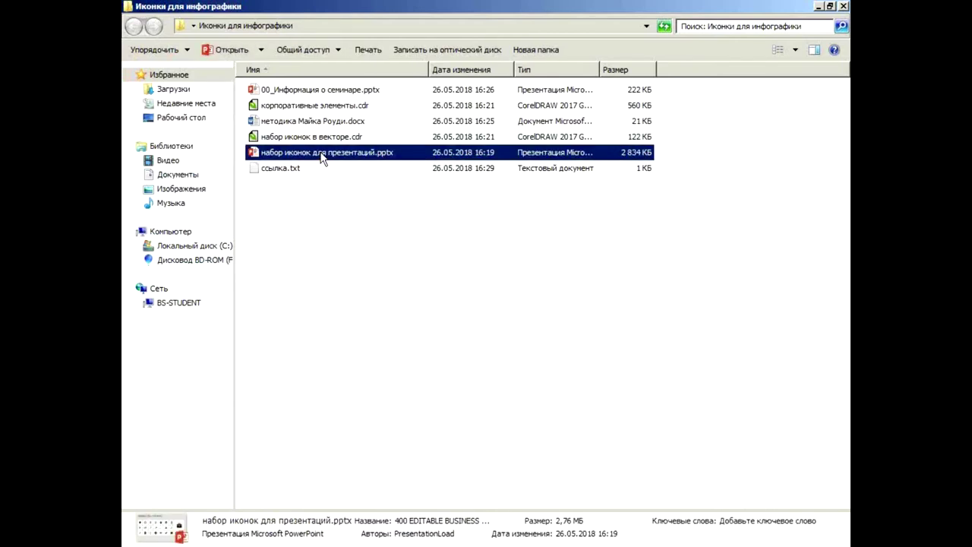
pyautogui.doubleClick(322, 156)
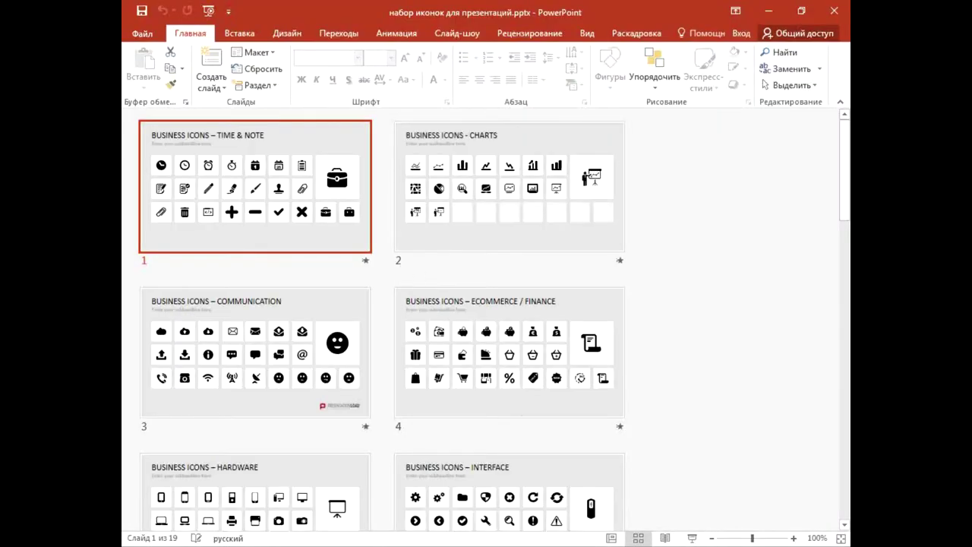
# Open slide 12, the People slide, and fill its large pin icon with red.
pyautogui.click(459, 183)
pyautogui.click(524, 380)
pyautogui.click(317, 379)
pyautogui.scroll(-5, 513, 418)
pyautogui.doubleClick(534, 338)
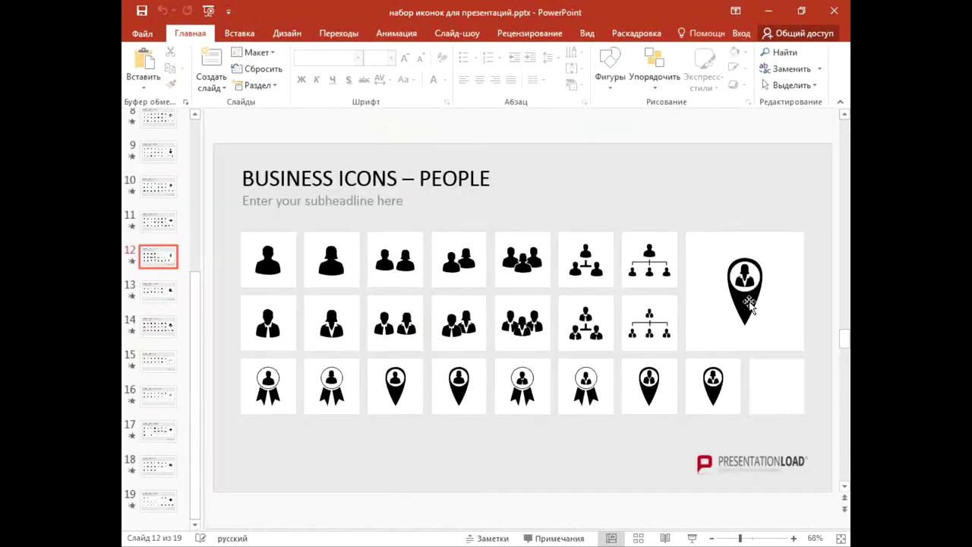
pyautogui.click(745, 300)
pyautogui.click(736, 55)
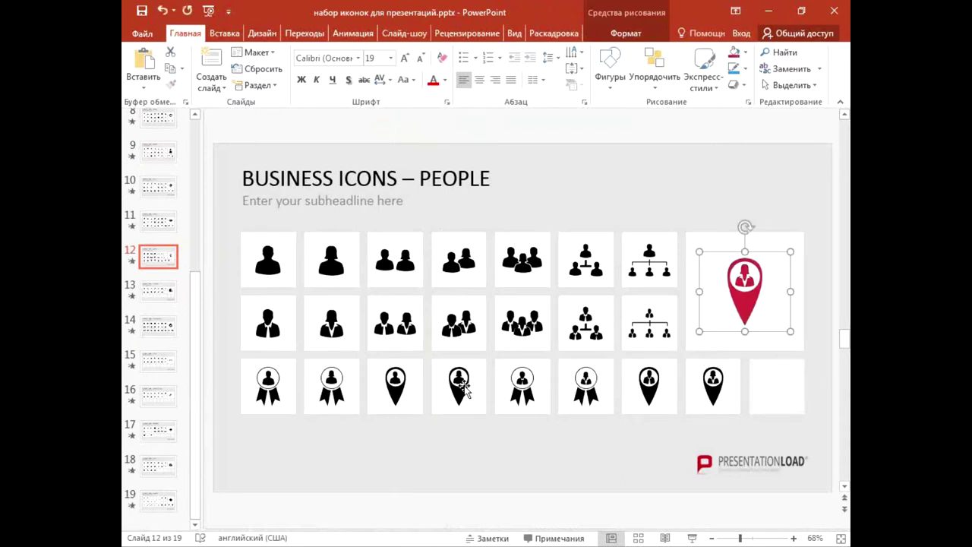
# Browse the later slides and move the Weather slide up to position 13.
pyautogui.click(158, 328)
pyautogui.click(158, 362)
pyautogui.click(158, 395)
pyautogui.click(151, 435)
pyautogui.click(158, 467)
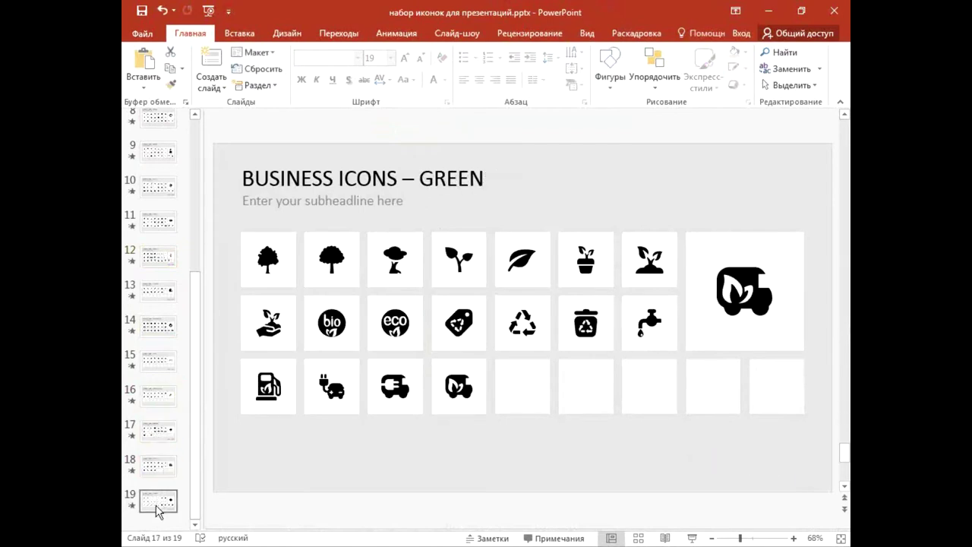
pyautogui.click(158, 502)
pyautogui.click(155, 439)
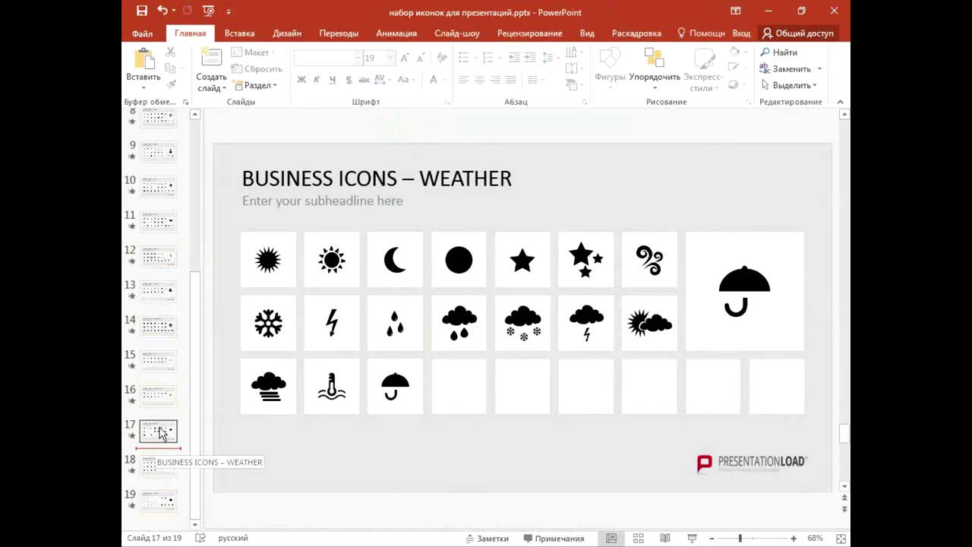
pyautogui.moveTo(157, 443); pyautogui.dragTo(162, 340)
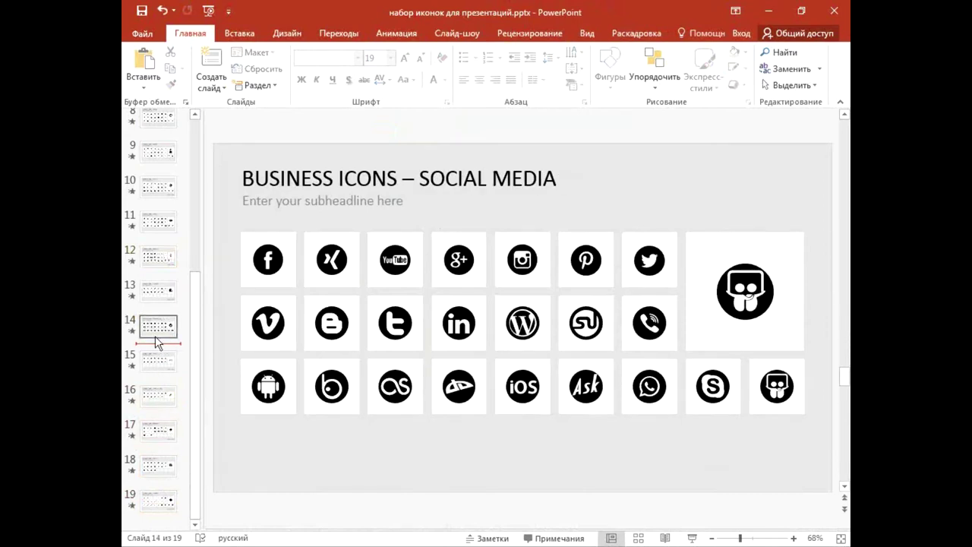
pyautogui.moveTo(155, 335); pyautogui.dragTo(161, 296)
pyautogui.click(163, 260)
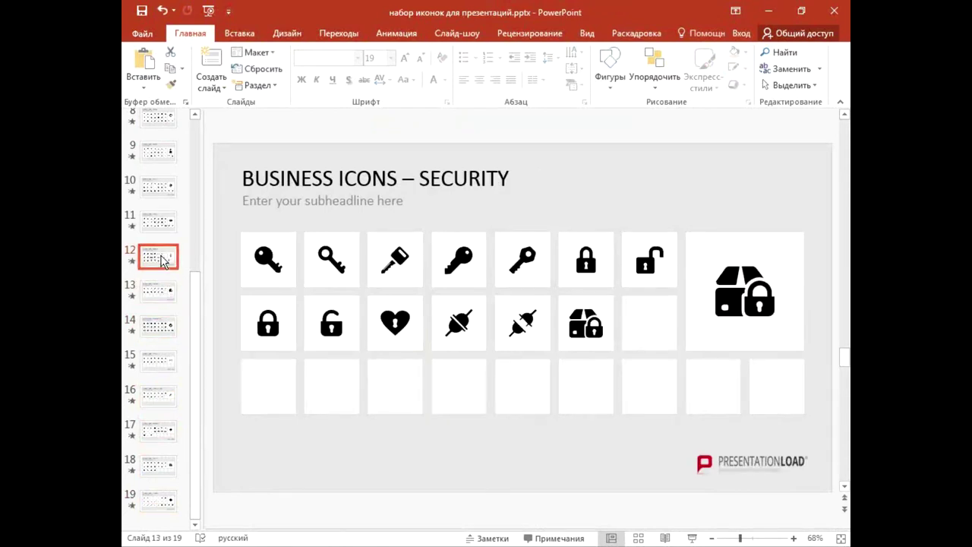
pyautogui.click(163, 222)
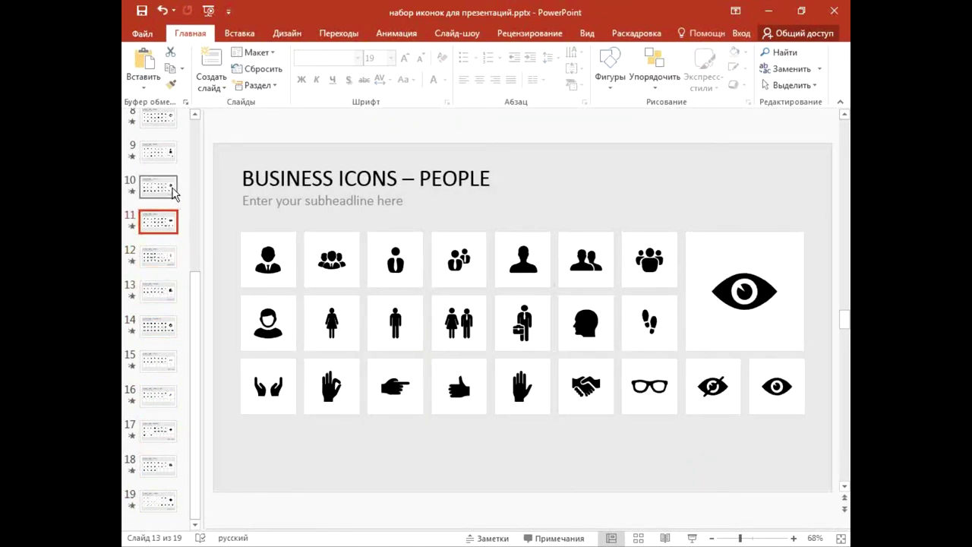
# Move slide 10 higher in the deck and bring up BUSINESS ICONS – PLACE, selecting its globe.
pyautogui.moveTo(173, 193)
pyautogui.mouseDown()
pyautogui.moveTo(169, 139)
pyautogui.moveTo(558, 228)
pyautogui.moveTo(372, 334)
pyautogui.mouseUp()
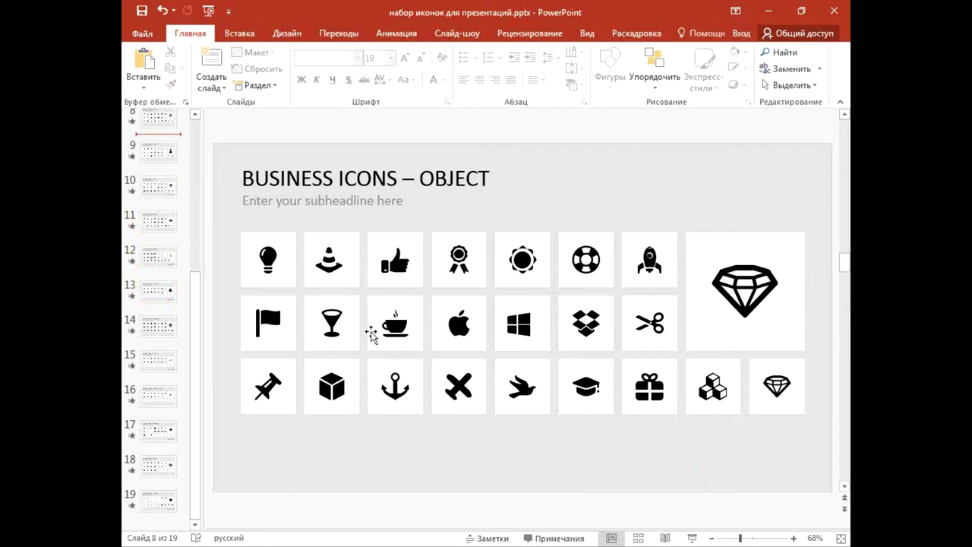
pyautogui.moveTo(372, 335)
pyautogui.mouseDown()
pyautogui.moveTo(517, 325)
pyautogui.moveTo(513, 290)
pyautogui.moveTo(174, 195)
pyautogui.moveTo(626, 398)
pyautogui.moveTo(544, 245)
pyautogui.mouseUp()
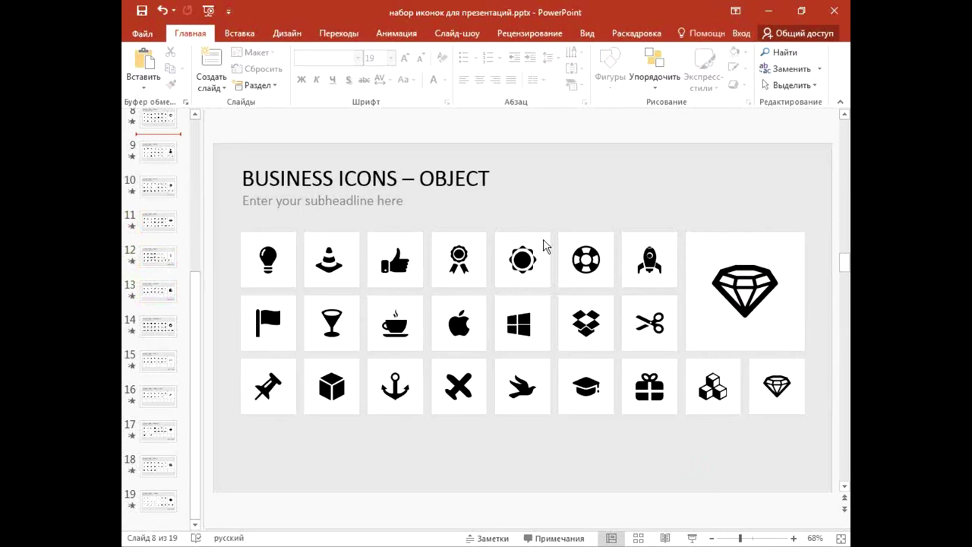
pyautogui.click(155, 156)
pyautogui.click(164, 195)
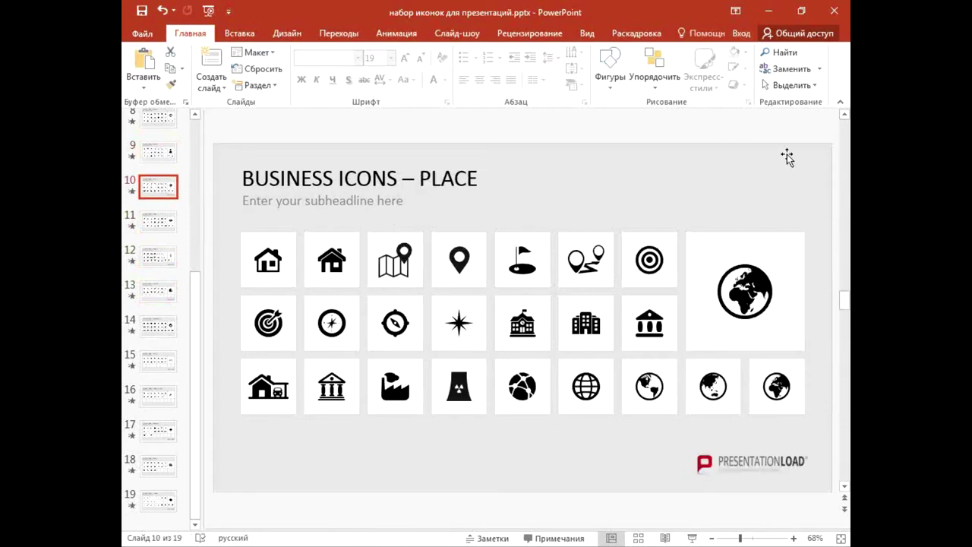
pyautogui.click(756, 274)
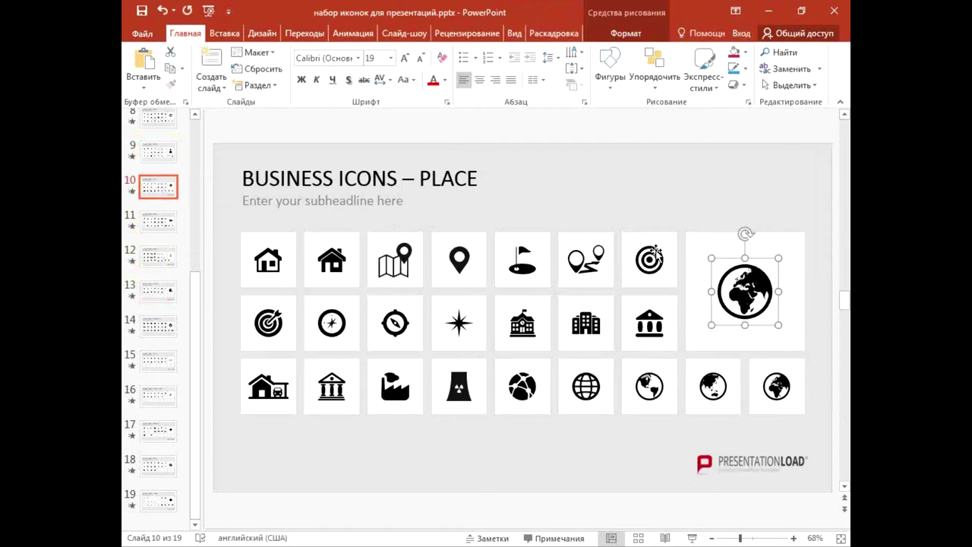
# Fill the large globe icon red, then close the deck choosing Не сохранять.
pyautogui.click(734, 51)
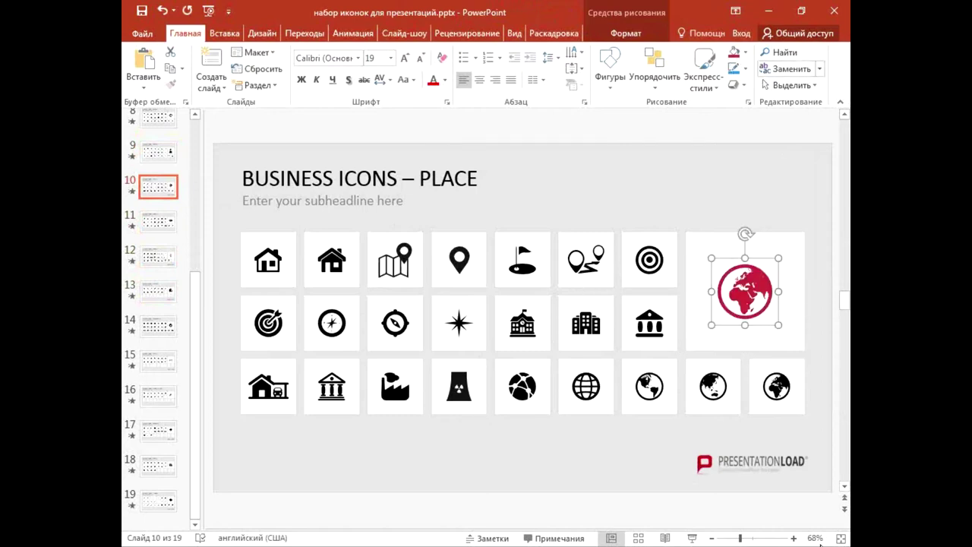
pyautogui.click(745, 52)
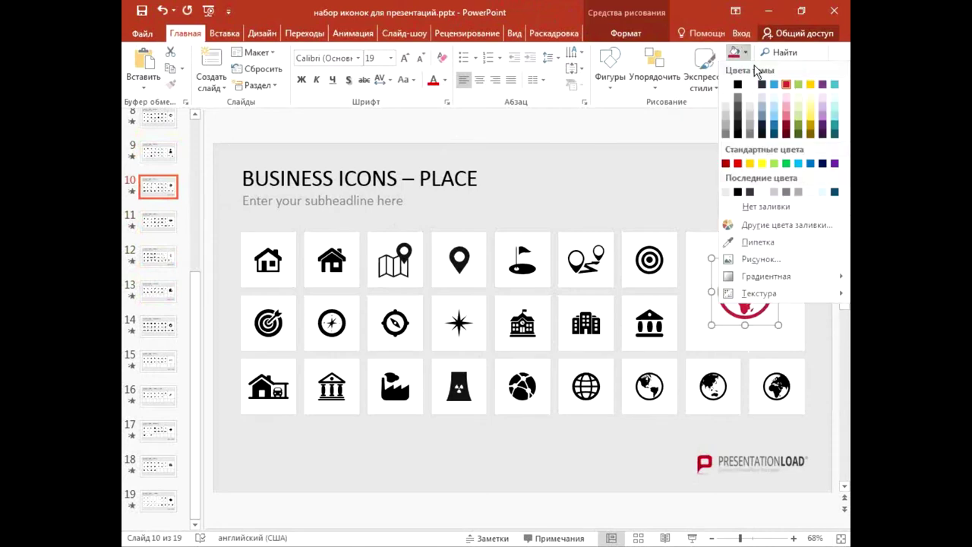
pyautogui.click(651, 202)
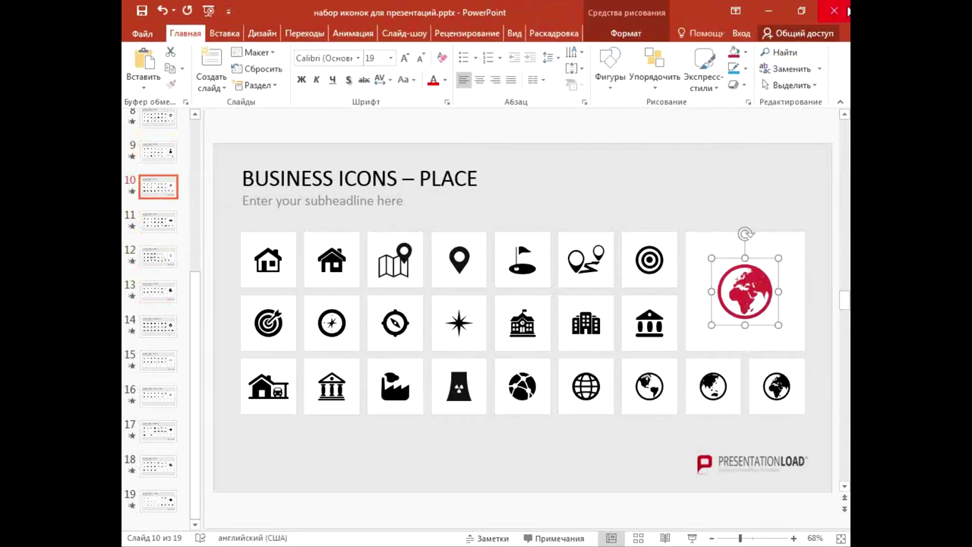
pyautogui.click(834, 11)
pyautogui.click(509, 299)
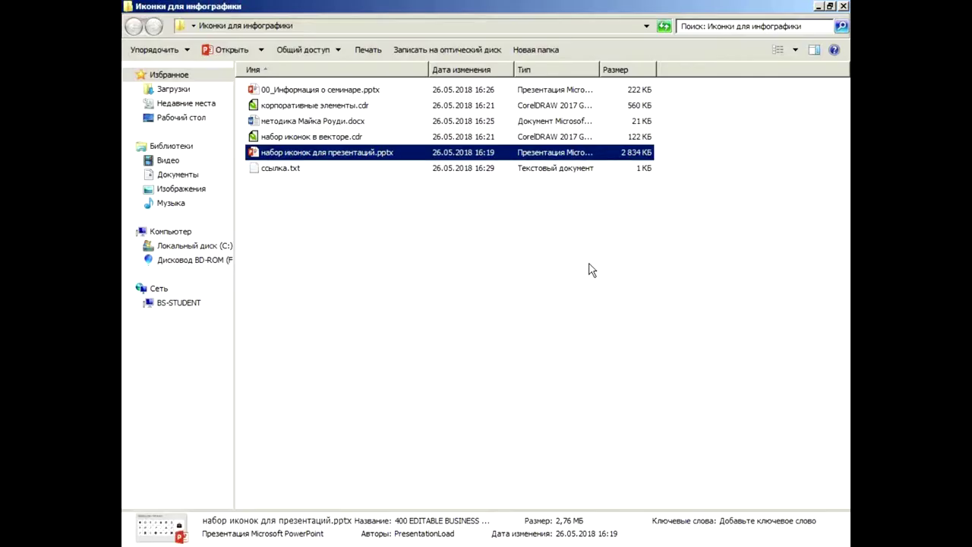
# Open набор иконок в векторе.cdr in CorelDRAW.
pyautogui.click(484, 257)
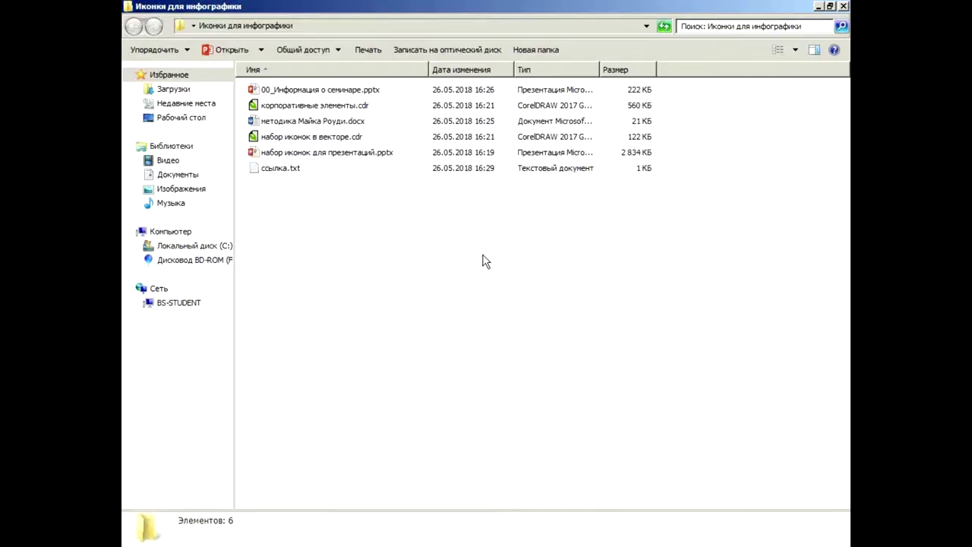
pyautogui.click(352, 139)
pyautogui.doubleClick(323, 141)
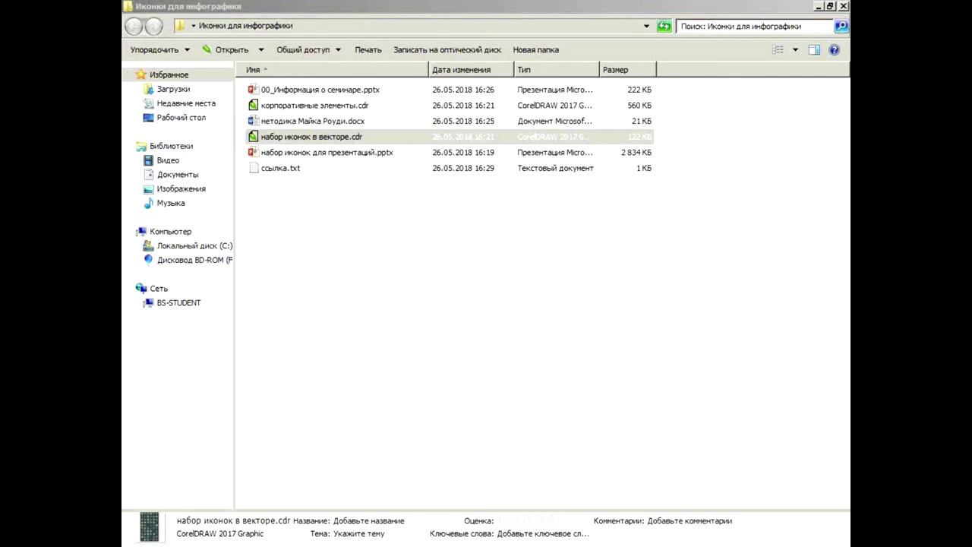
# Reopen and close ссылка.txt, then minimise the infographics folder window.
pyautogui.click(579, 272)
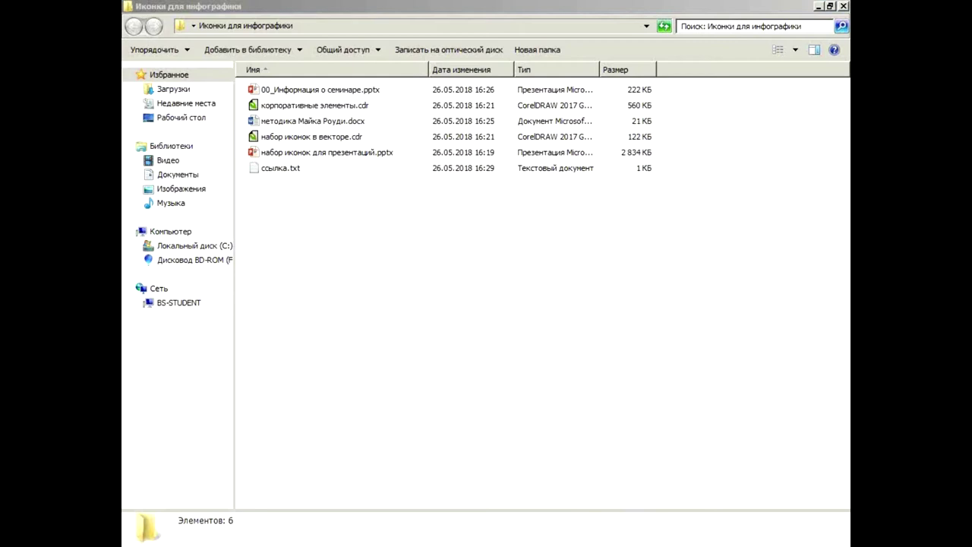
pyautogui.doubleClick(296, 168)
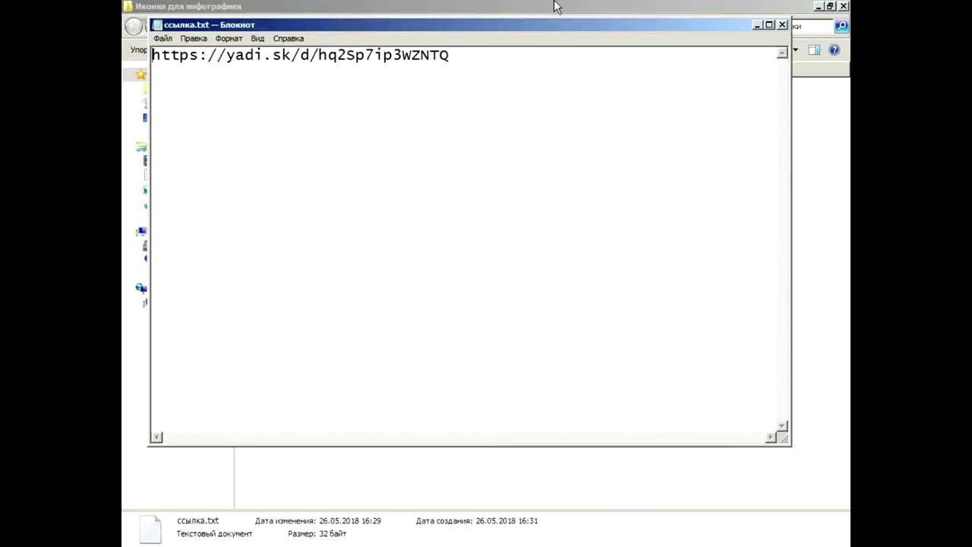
pyautogui.click(782, 23)
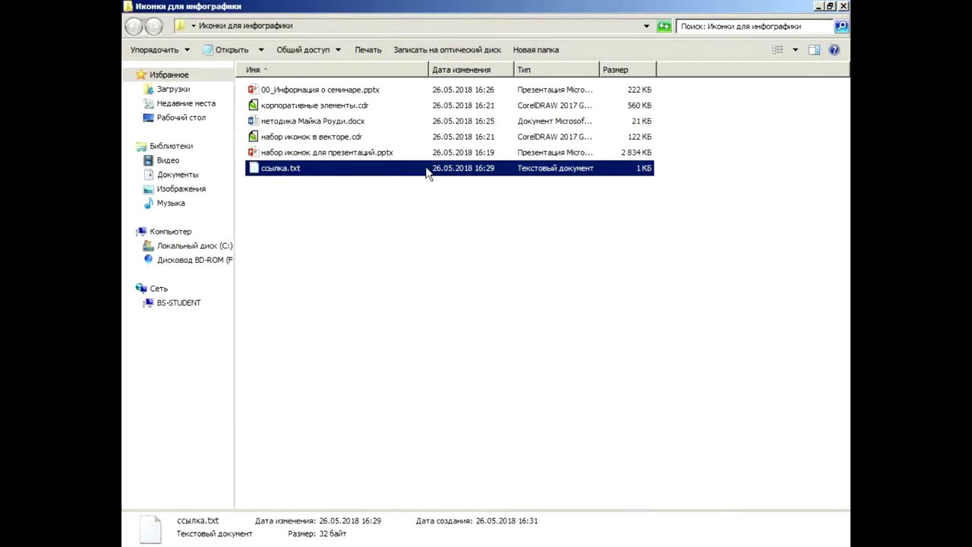
pyautogui.click(380, 203)
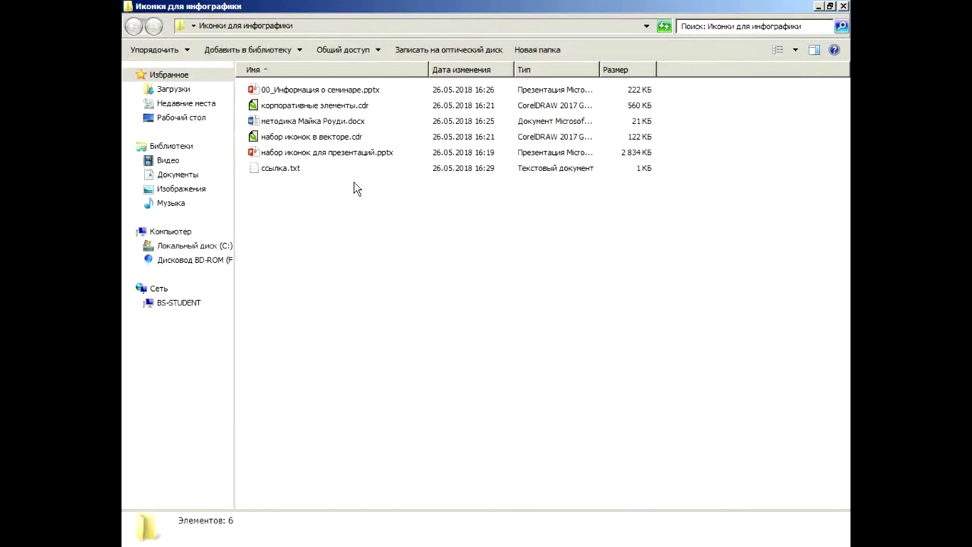
pyautogui.click(291, 155)
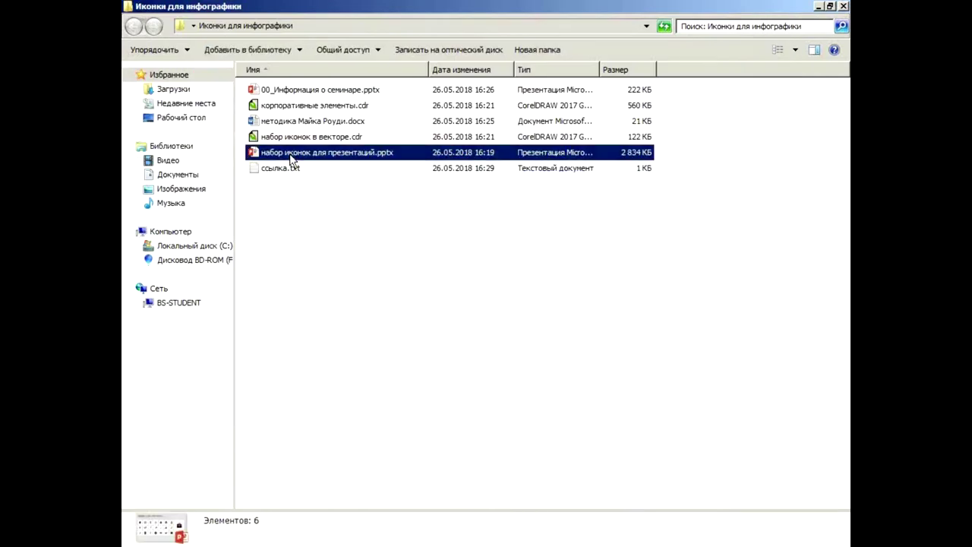
pyautogui.click(411, 279)
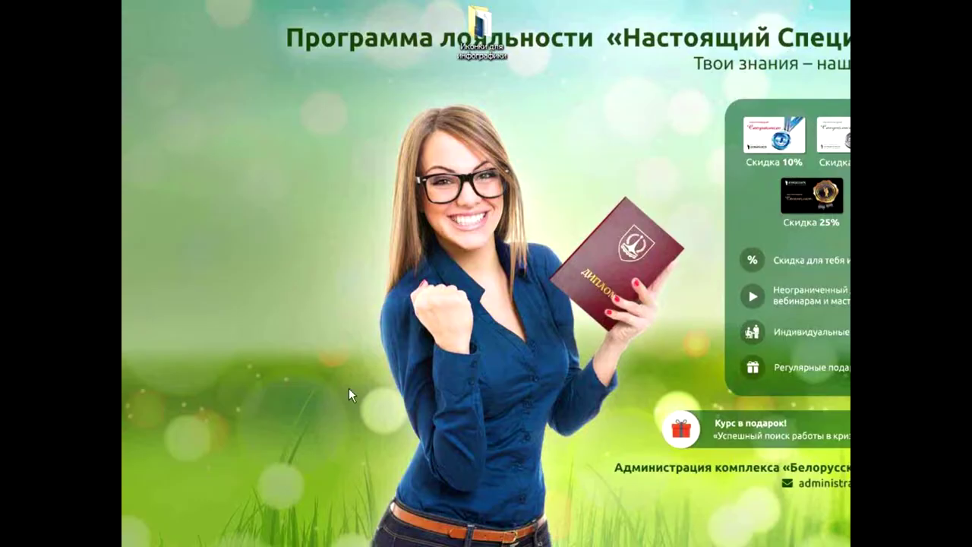
pyautogui.click(819, 7)
pyautogui.click(476, 30)
# Drag the Иконки для инфографики folder to the desktop's top-left and close the Общая Папка window.
pyautogui.moveTo(476, 30); pyautogui.dragTo(190, 34)
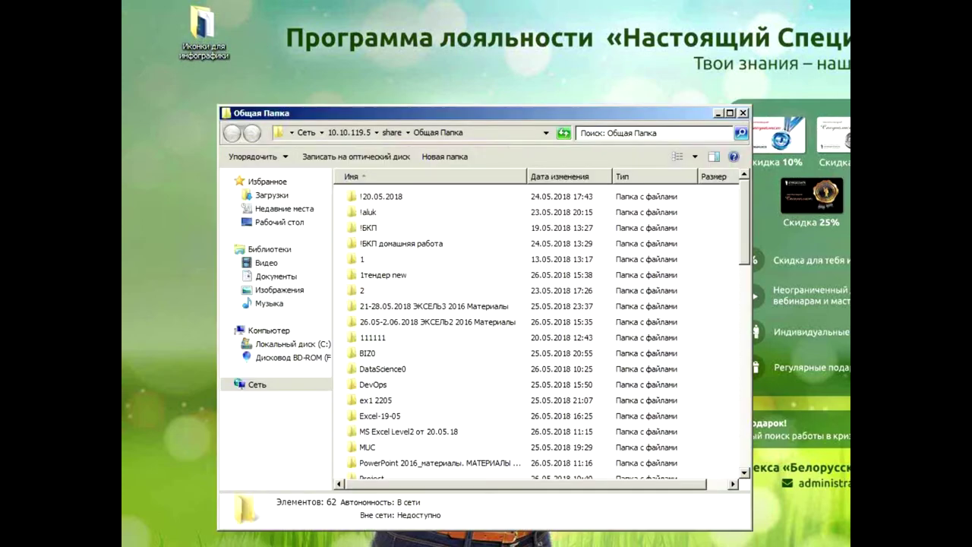
pyautogui.scroll(-3, 448, 380)
pyautogui.scroll(-5, 448, 391)
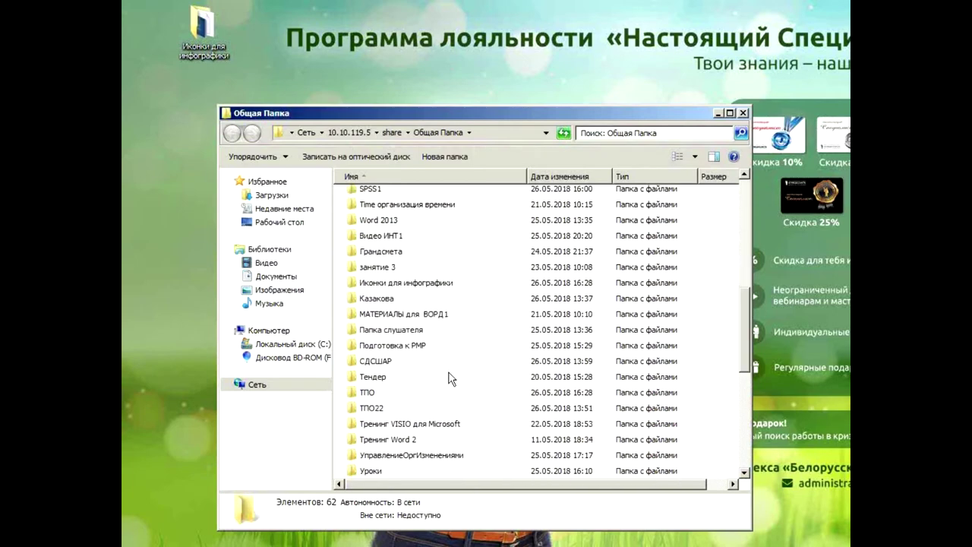
pyautogui.scroll(-5, 448, 406)
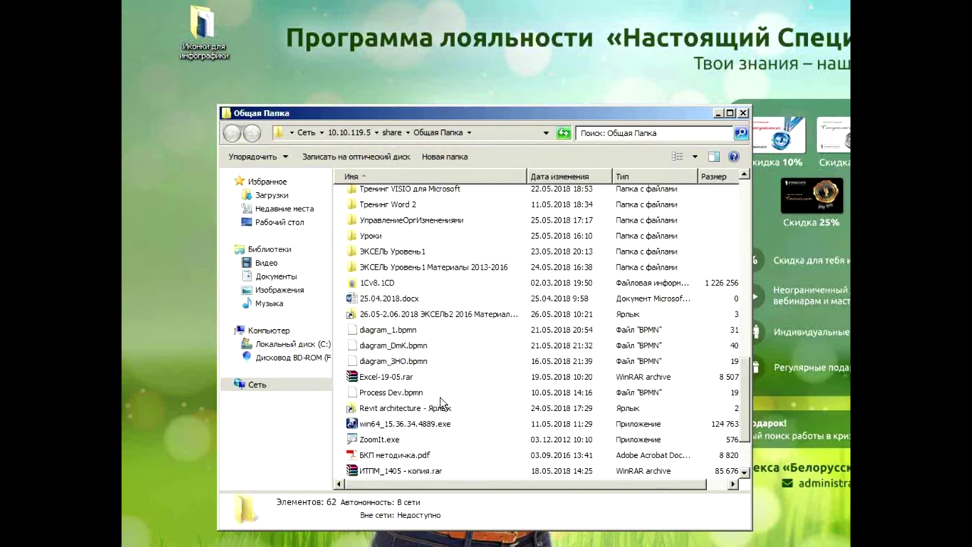
pyautogui.scroll(1, 444, 399)
pyautogui.scroll(4, 440, 387)
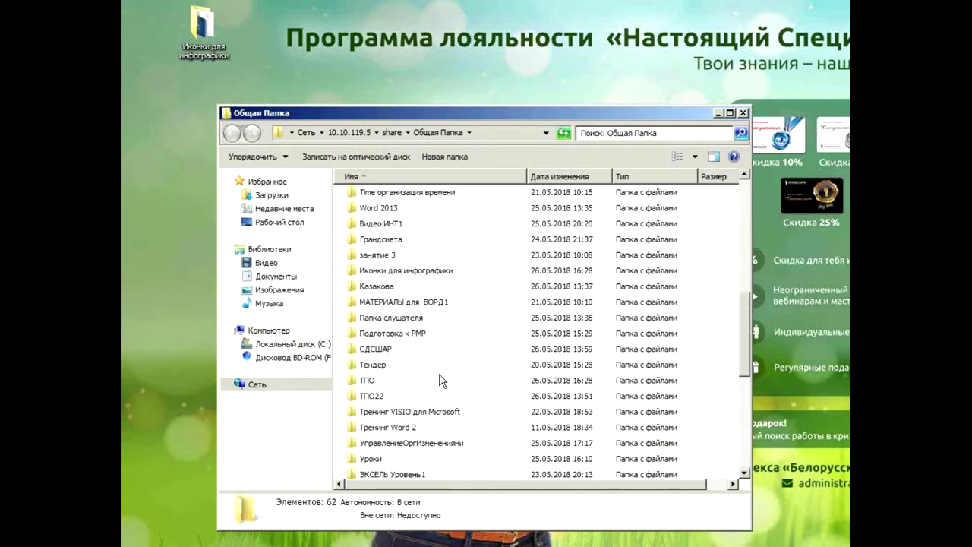
pyautogui.click(427, 270)
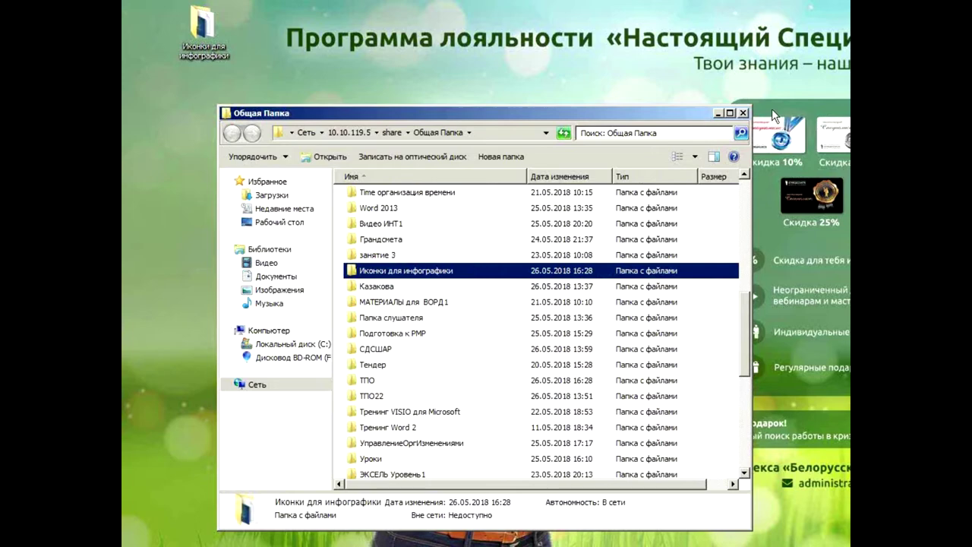
pyautogui.click(743, 113)
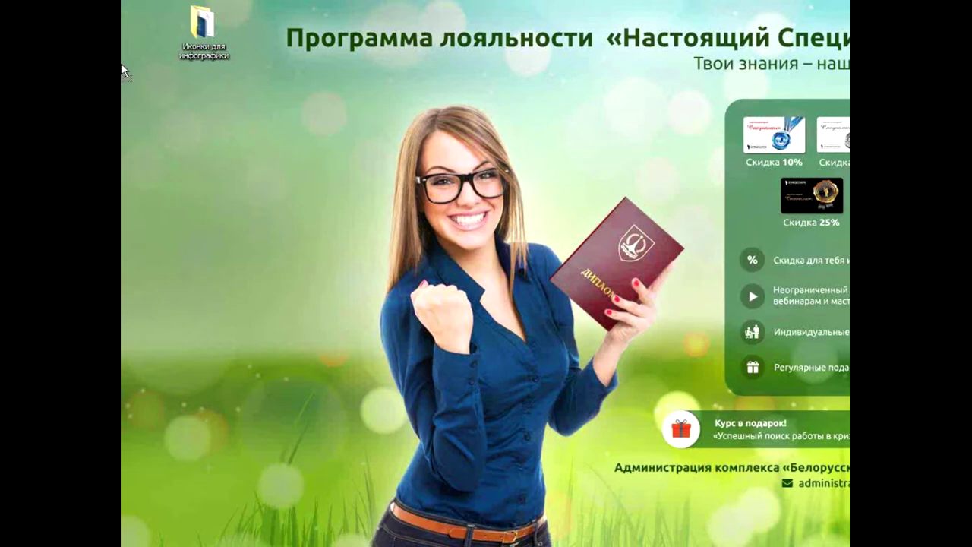
pyautogui.click(199, 128)
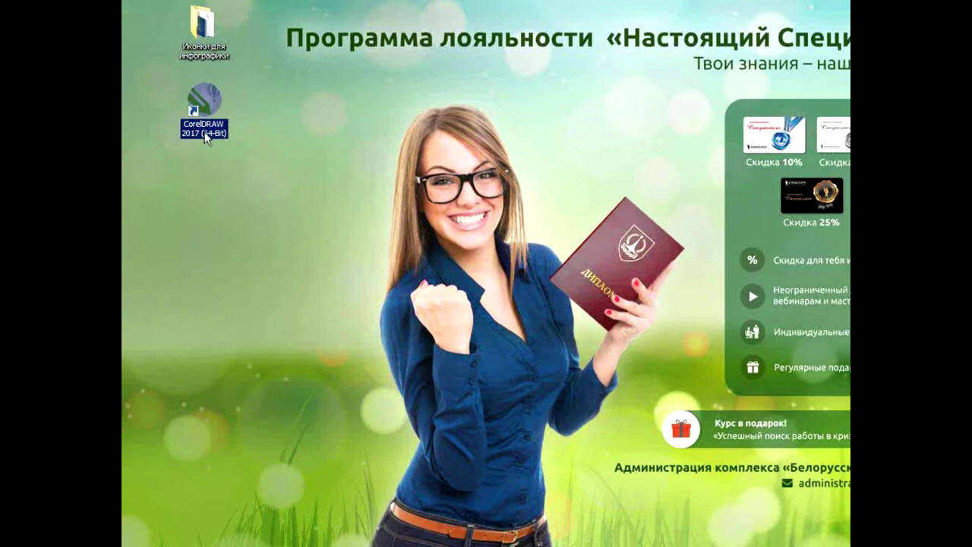
# Launch CorelDRAW 2017 and close the Welcome Screen.
pyautogui.click(245, 242)
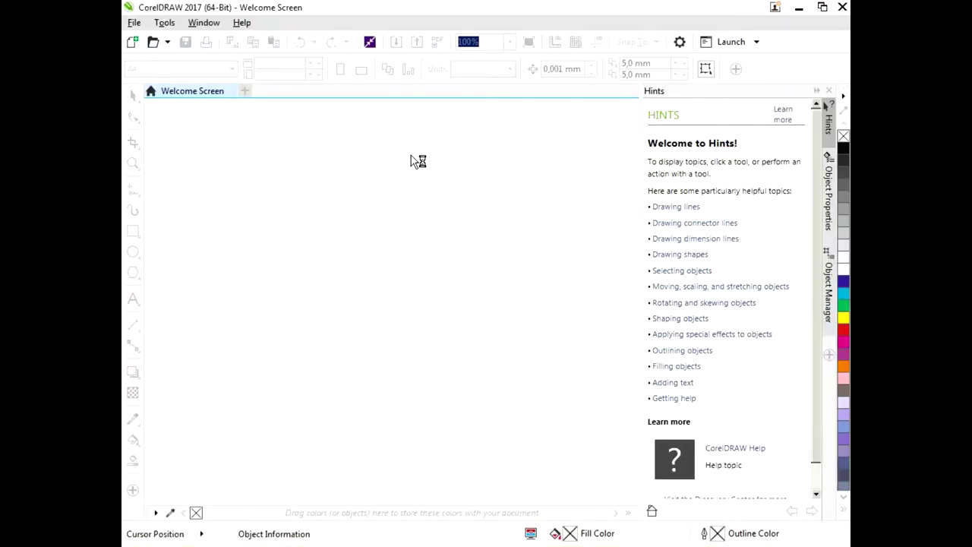
pyautogui.click(228, 92)
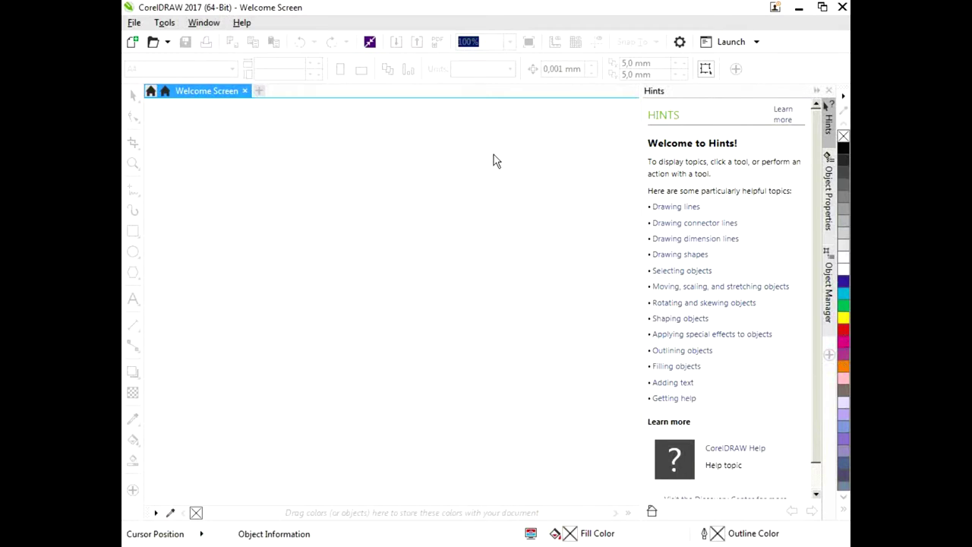
pyautogui.hotkey('ctrl', 'F4')
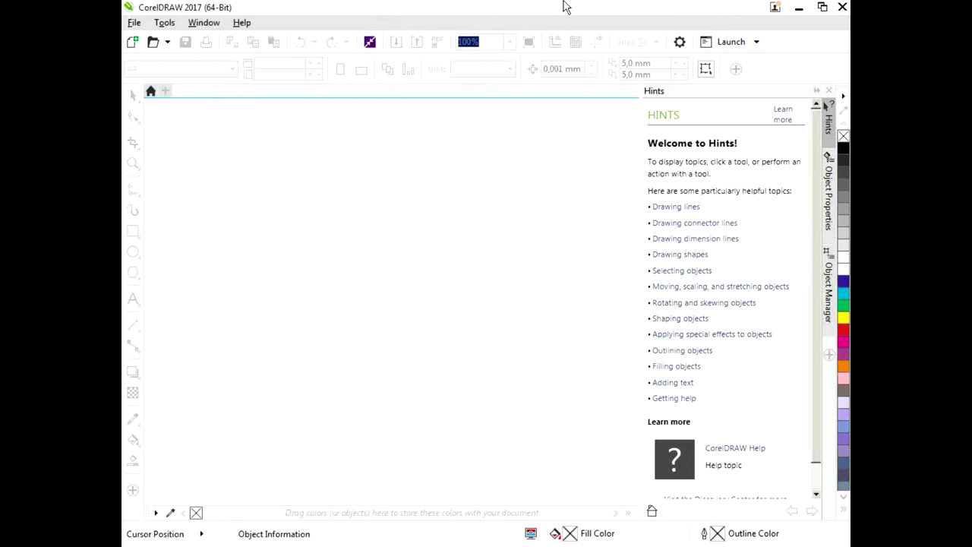
# Collapse the Hints panel and start a new document.
pyautogui.click(801, 7)
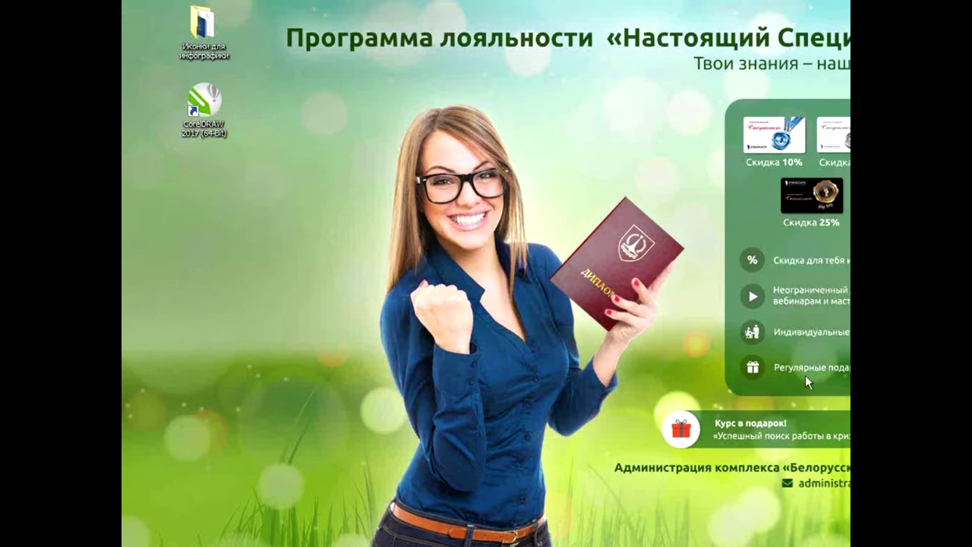
pyautogui.hotkey('alt', 'Tab')
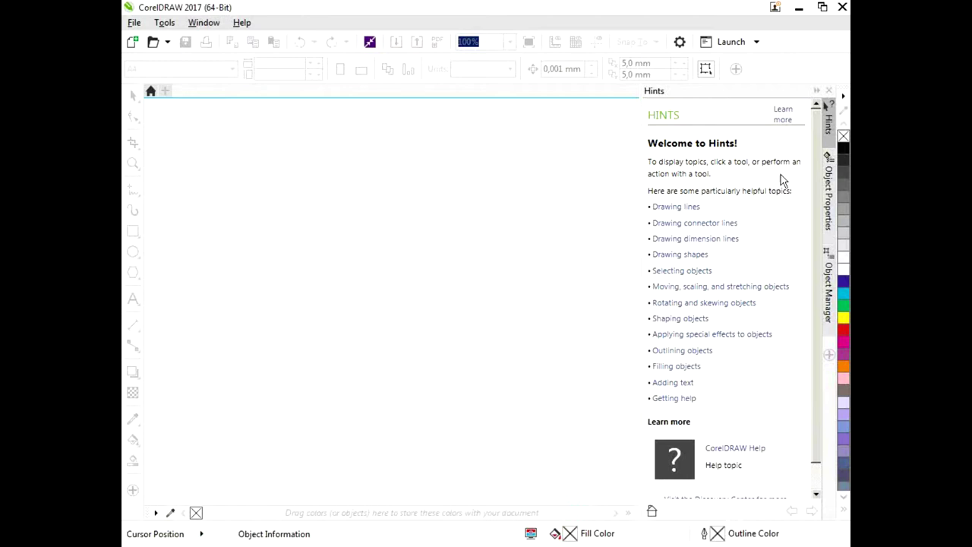
pyautogui.click(816, 91)
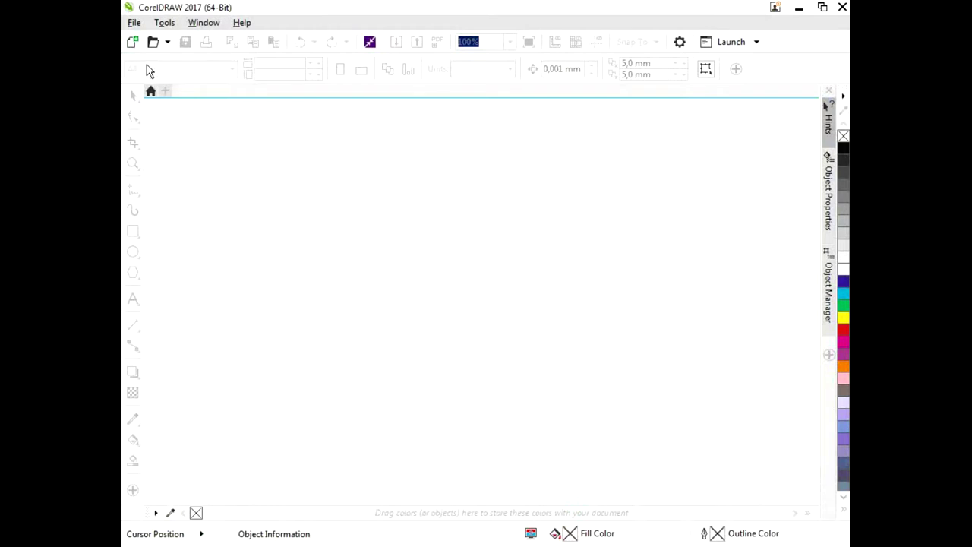
pyautogui.click(130, 42)
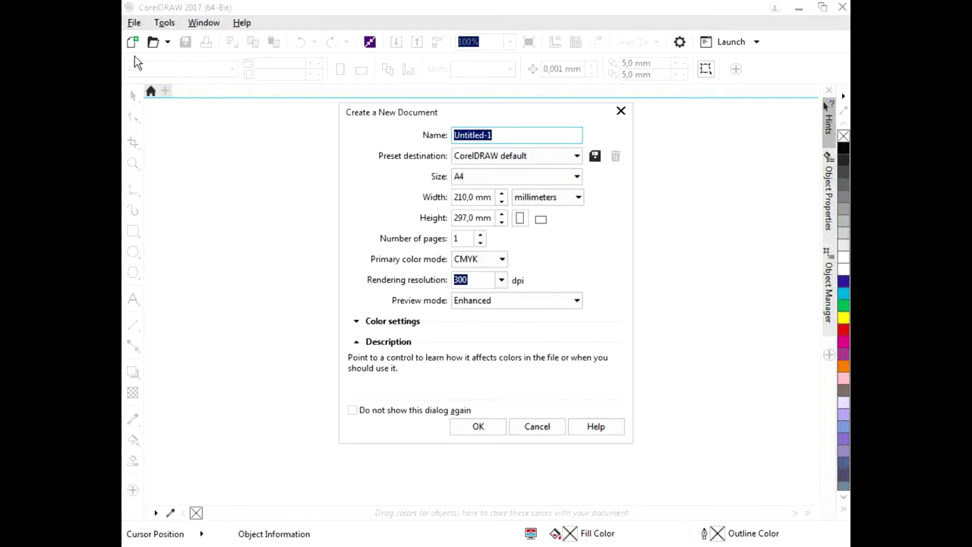
# Accept the default A4, CMYK, 300 dpi Untitled-1 document and zoom to fit the whole page.
pyautogui.click(479, 426)
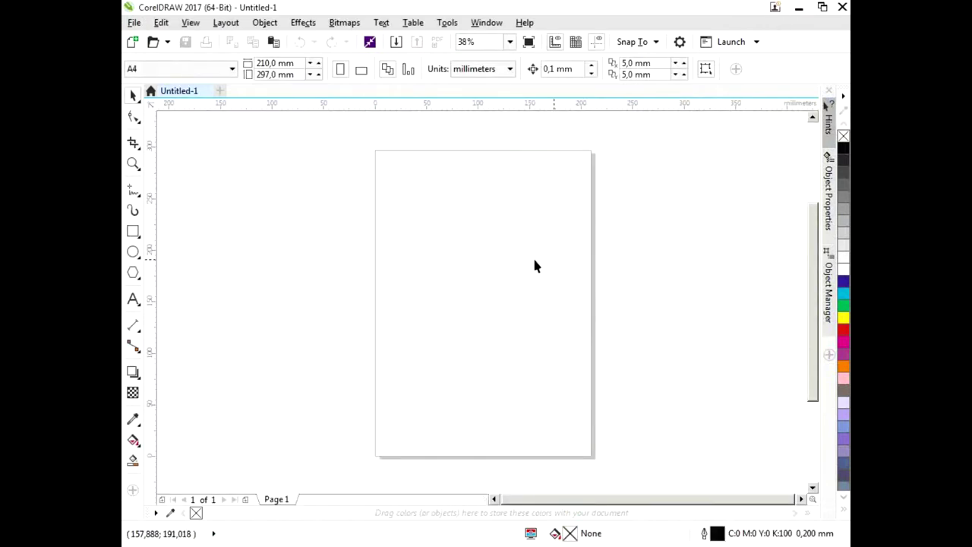
pyautogui.scroll(-1, 521, 255)
pyautogui.scroll(1, 520, 255)
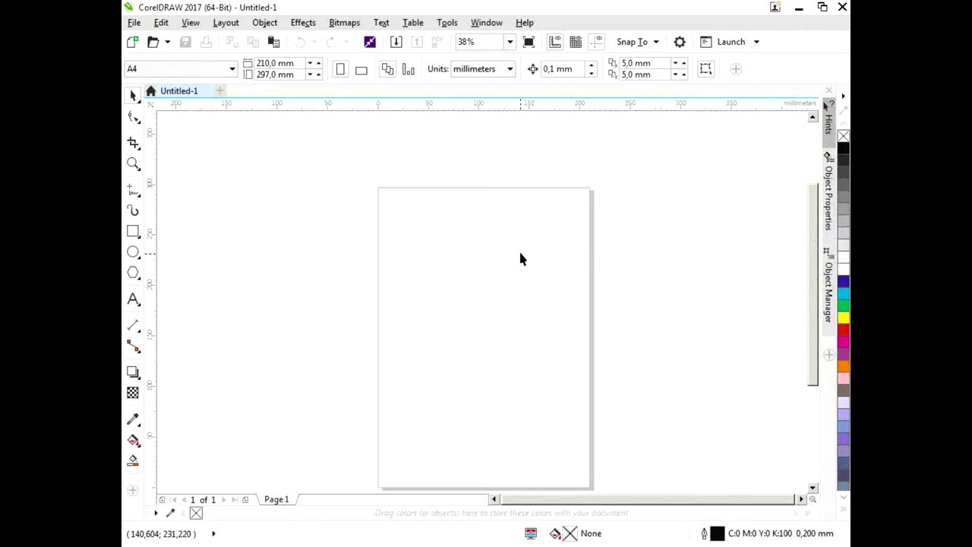
pyautogui.scroll(5, 521, 254)
pyautogui.scroll(-2, 520, 259)
pyautogui.scroll(-3, 517, 262)
pyautogui.scroll(1, 502, 281)
pyautogui.scroll(2, 496, 284)
pyautogui.scroll(-4, 670, 196)
pyautogui.scroll(3, 764, 180)
pyautogui.scroll(-4, 706, 180)
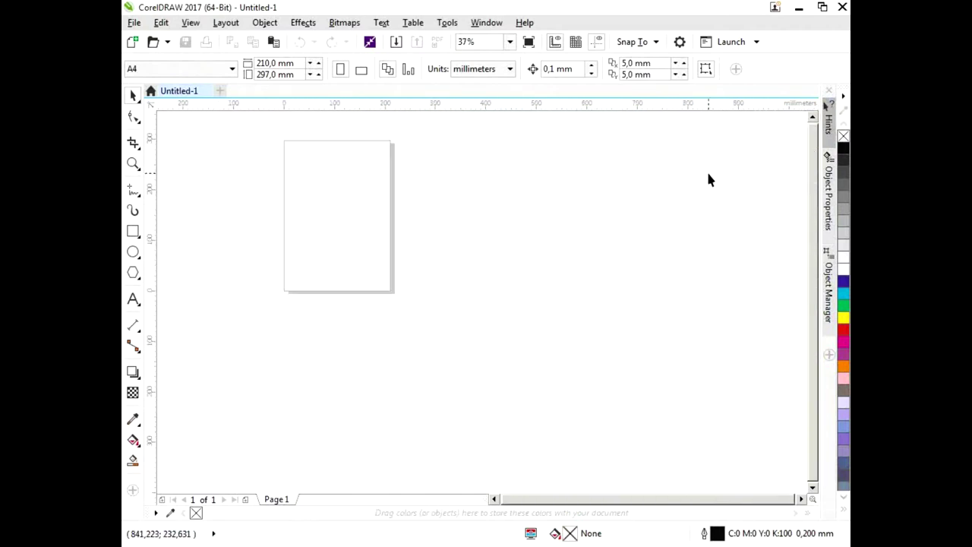
pyautogui.scroll(1, 706, 179)
pyautogui.scroll(2, 677, 159)
pyautogui.scroll(-3, 760, 289)
pyautogui.scroll(2, 789, 303)
pyautogui.scroll(-2, 574, 227)
pyautogui.scroll(2, 578, 213)
pyautogui.scroll(1, 300, 342)
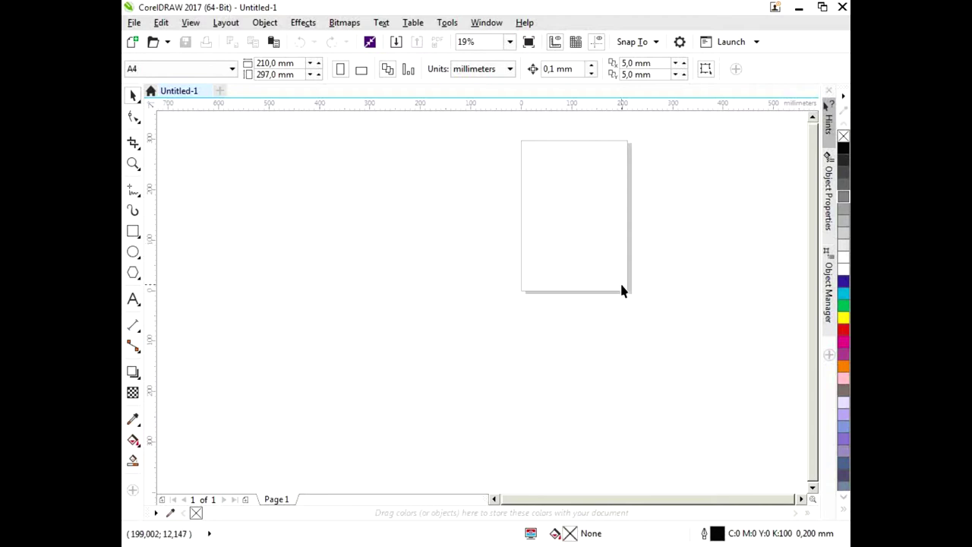
pyautogui.hotkey('shift', 'F4')
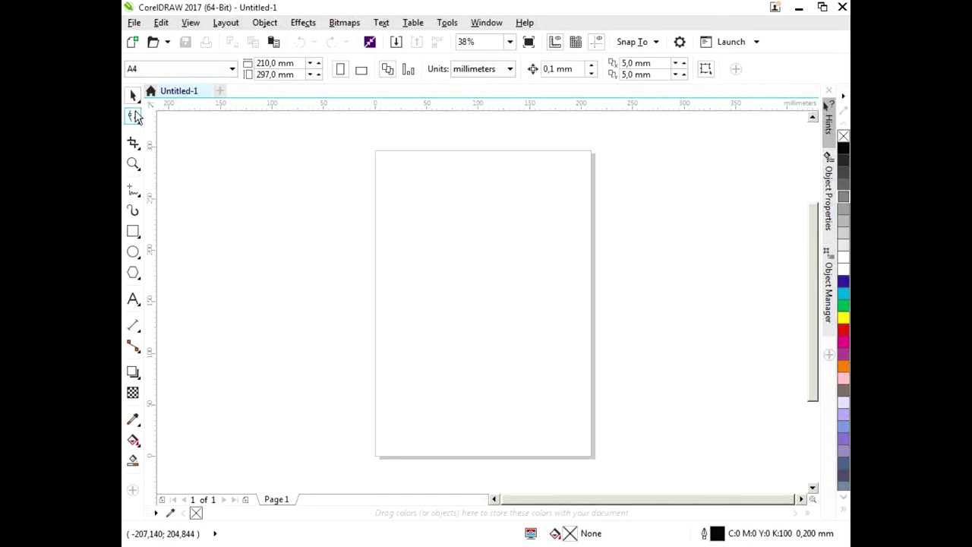
pyautogui.click(134, 95)
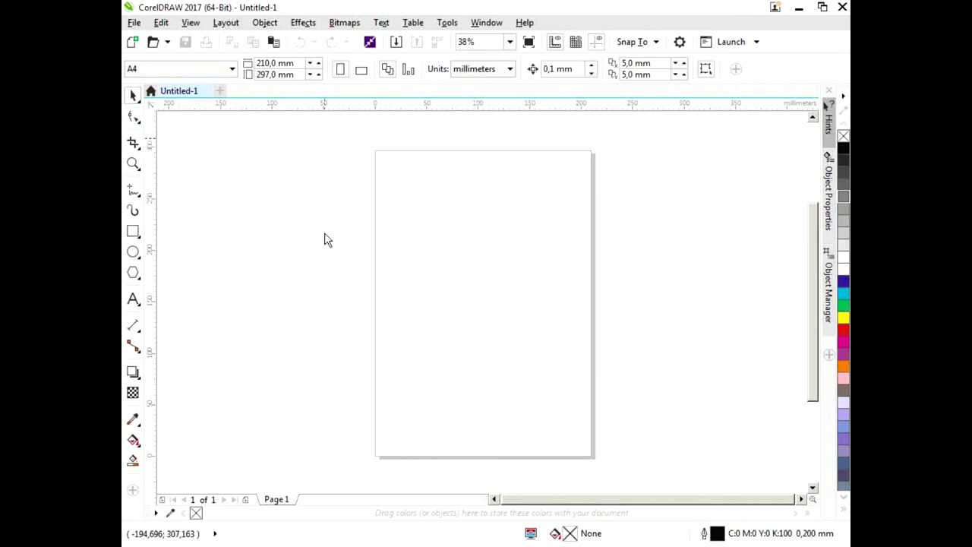
# Draw a rectangle about 36 × 26 mm on the upper-left of the page.
pyautogui.click(134, 232)
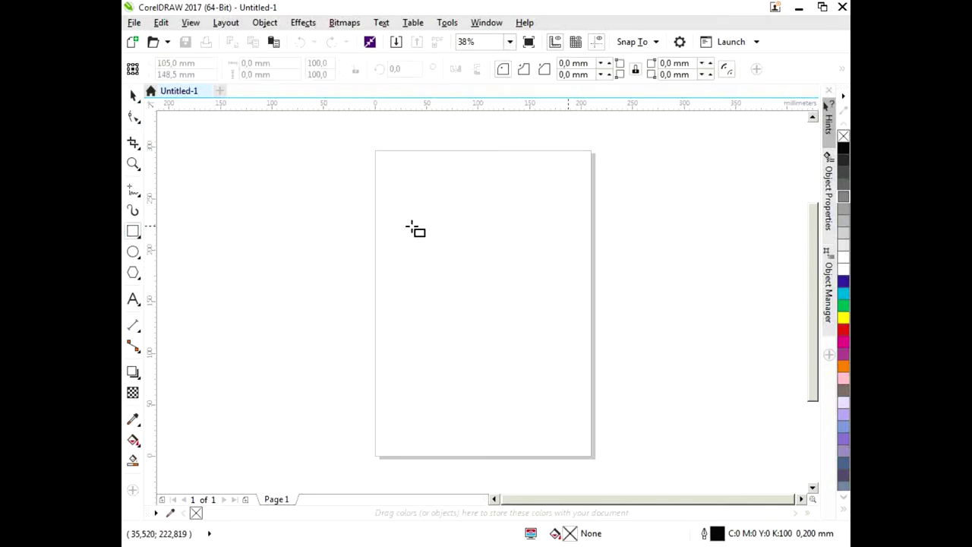
pyautogui.moveTo(413, 212); pyautogui.dragTo(456, 242)
pyautogui.scroll(4, 446, 212)
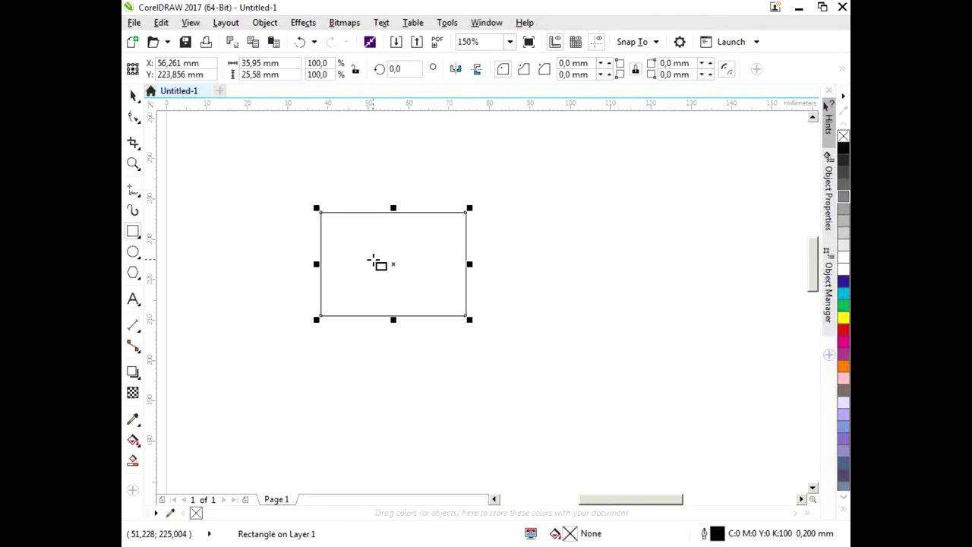
pyautogui.hotkey('shift', 'F2')
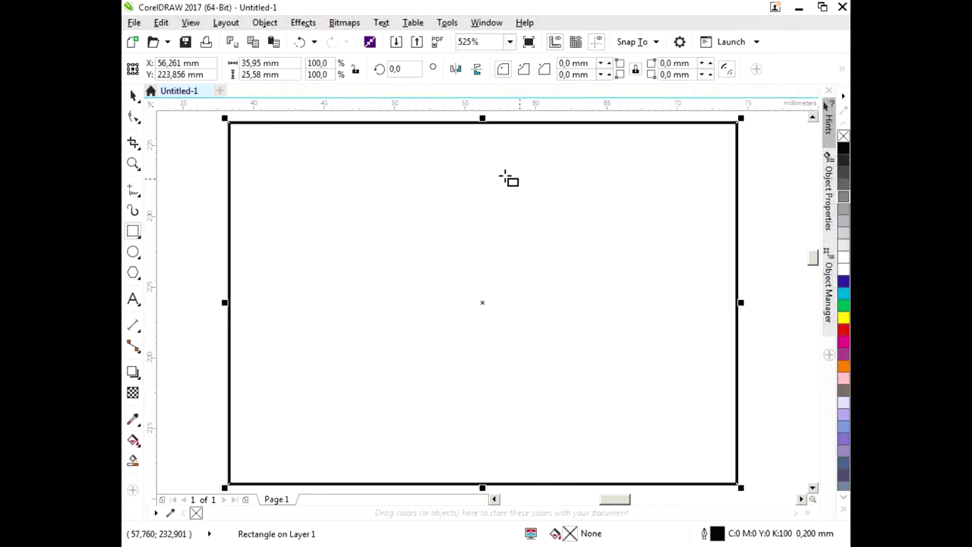
pyautogui.moveTo(534, 219); pyautogui.dragTo(571, 200)
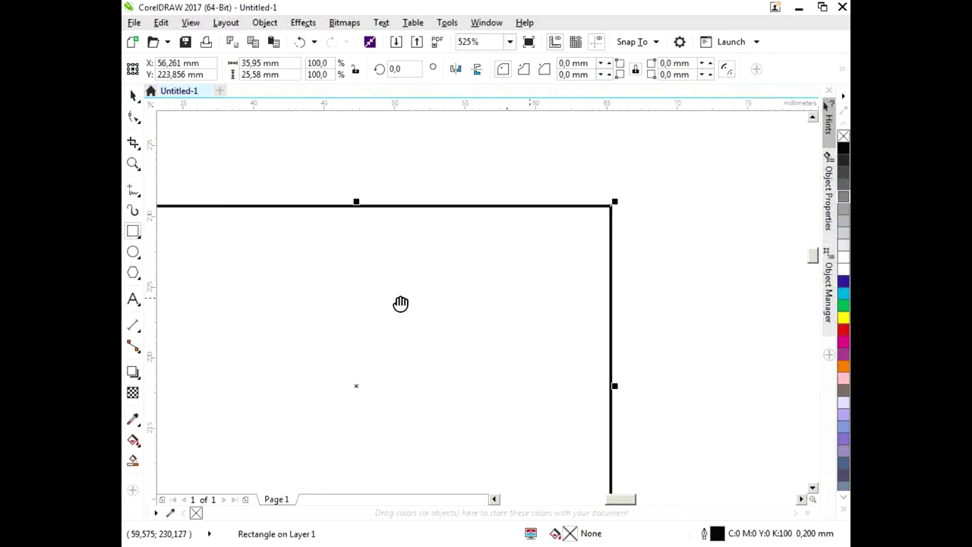
pyautogui.scroll(-2, 571, 200)
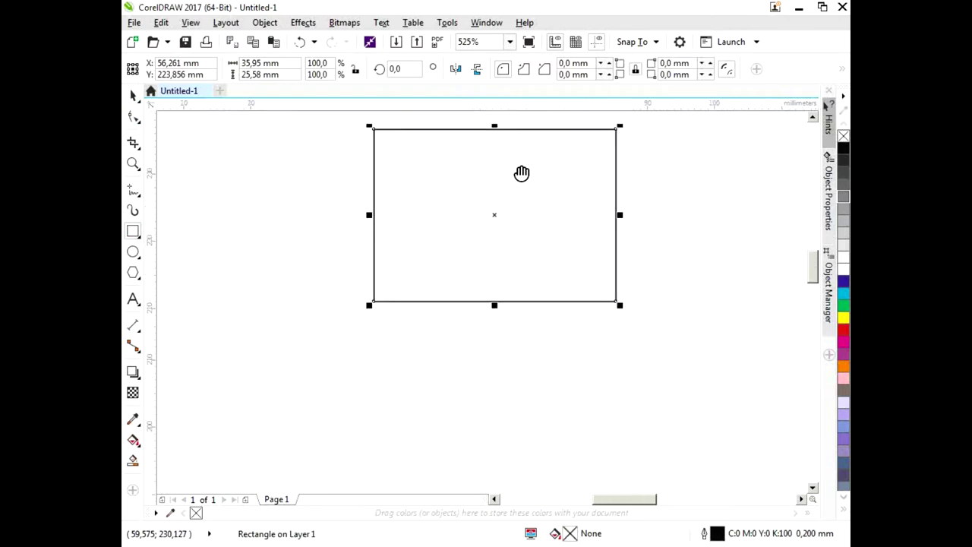
pyautogui.moveTo(473, 232); pyautogui.dragTo(476, 216)
pyautogui.scroll(-3, 490, 226)
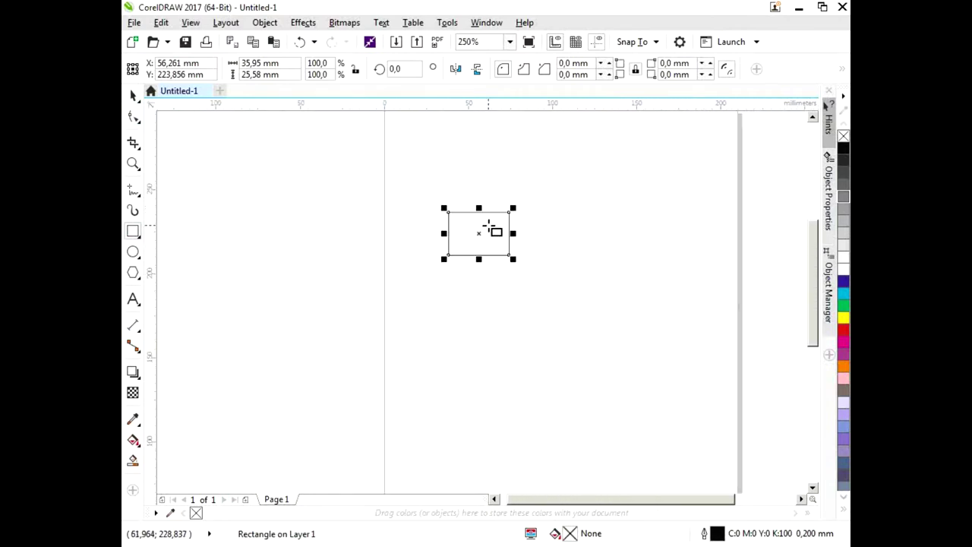
pyautogui.scroll(2, 490, 228)
pyautogui.scroll(-2, 542, 167)
pyautogui.scroll(2, 535, 129)
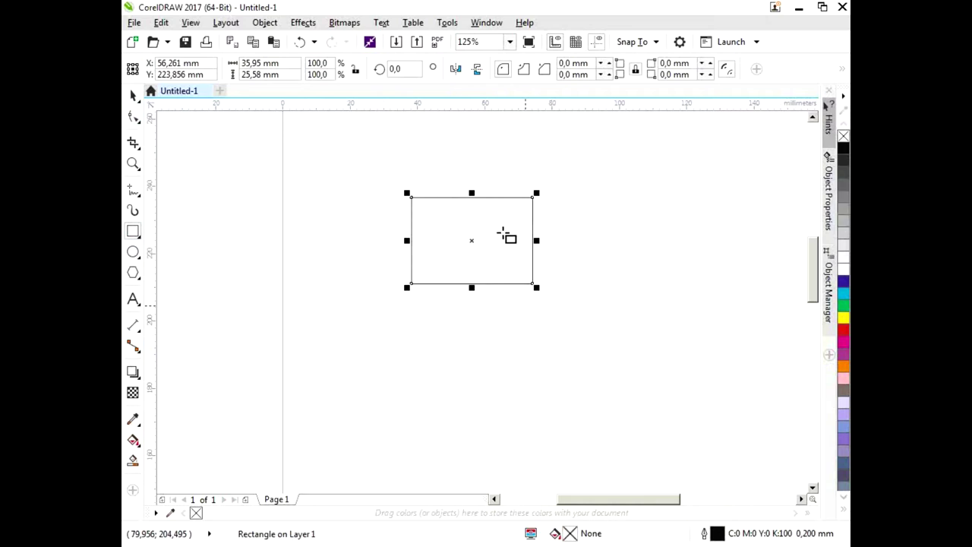
pyautogui.moveTo(476, 220)
pyautogui.mouseDown()
pyautogui.moveTo(349, 260)
pyautogui.moveTo(293, 217)
pyautogui.moveTo(516, 238)
pyautogui.moveTo(254, 267)
pyautogui.moveTo(413, 250)
pyautogui.moveTo(329, 200)
pyautogui.moveTo(349, 220)
pyautogui.mouseUp()
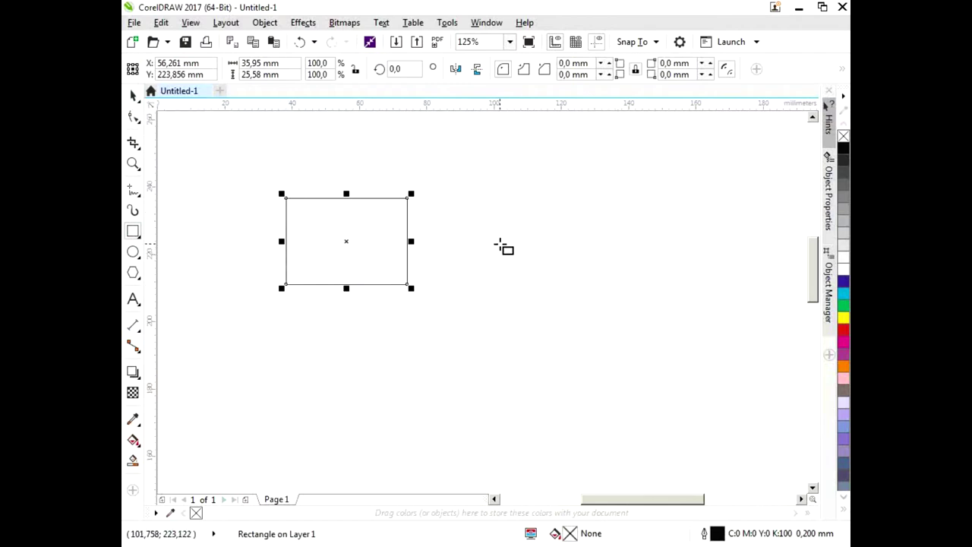
# Undo the accidental extra rectangles, keeping only the first one.
pyautogui.moveTo(432, 191); pyautogui.dragTo(512, 260)
pyautogui.moveTo(575, 220); pyautogui.dragTo(641, 306)
pyautogui.moveTo(469, 325); pyautogui.dragTo(511, 378)
pyautogui.hotkey('ctrl', 'z')
pyautogui.hotkey('ctrl', 'z')
pyautogui.hotkey('ctrl', 'z')
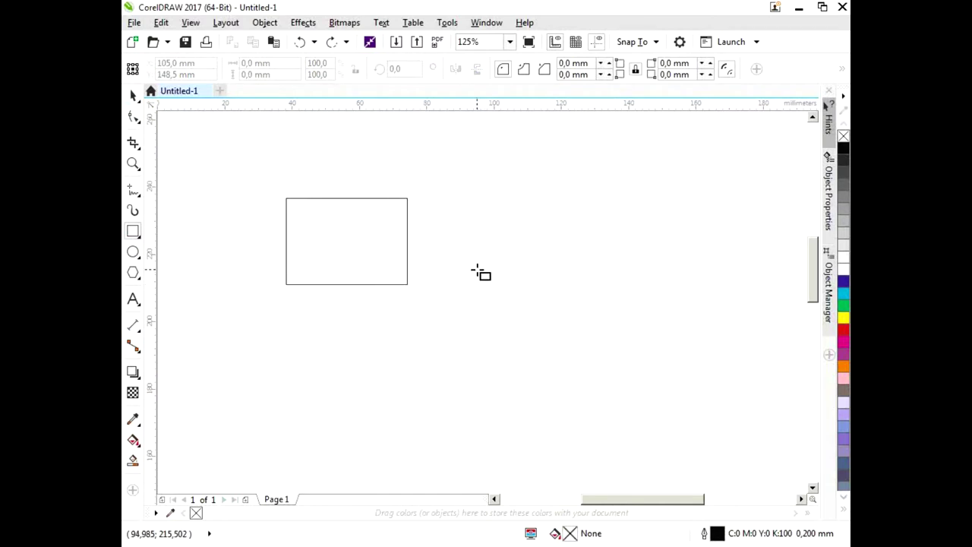
pyautogui.press('space')
# Move the rectangle right, fill it red, and shorten it to 35.95 × 23.062 mm.
pyautogui.click(407, 250)
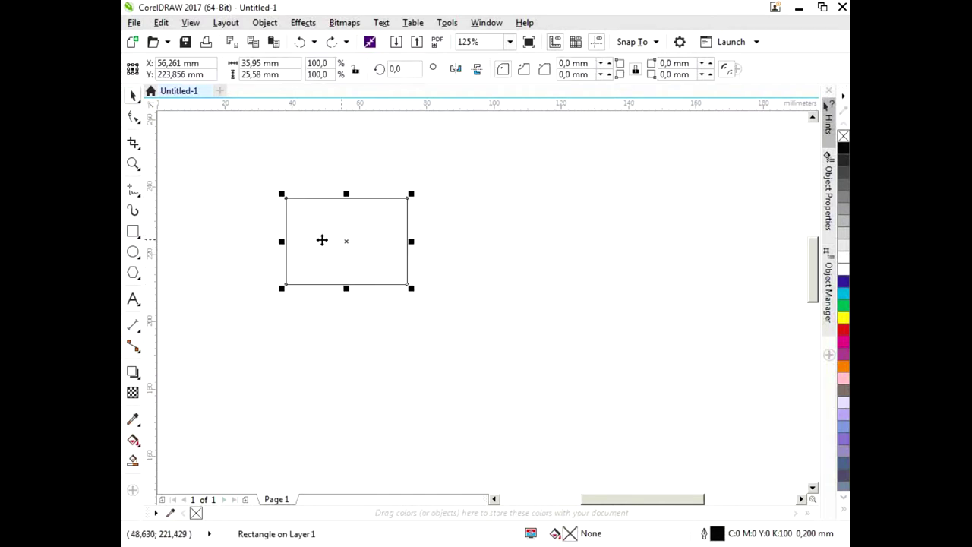
pyautogui.moveTo(384, 232)
pyautogui.mouseDown()
pyautogui.moveTo(562, 285)
pyautogui.moveTo(514, 241)
pyautogui.mouseUp()
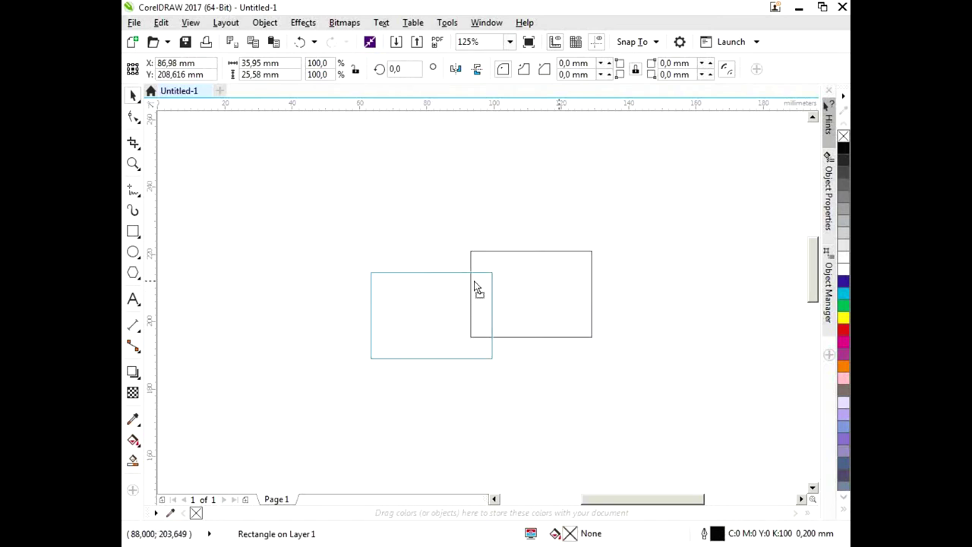
pyautogui.click(843, 329)
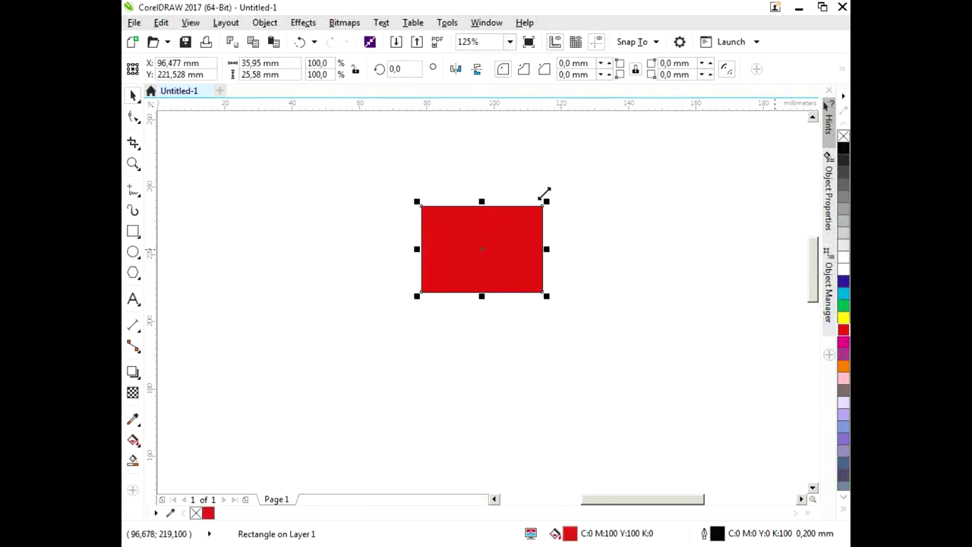
pyautogui.moveTo(482, 202)
pyautogui.mouseDown()
pyautogui.moveTo(478, 190)
pyautogui.moveTo(478, 208)
pyautogui.mouseUp()
pyautogui.moveTo(501, 263)
pyautogui.mouseDown()
pyautogui.moveTo(494, 307)
pyautogui.moveTo(435, 285)
pyautogui.mouseUp()
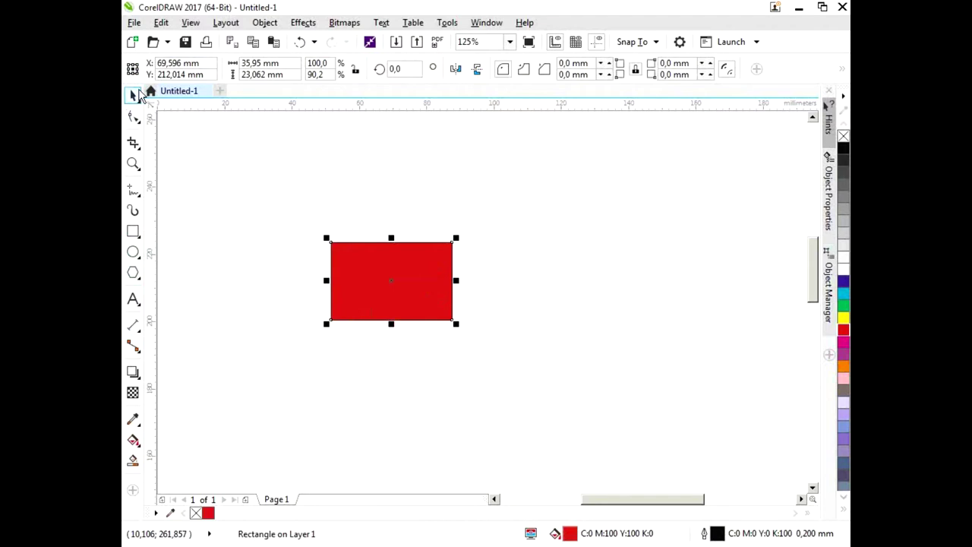
pyautogui.click(799, 9)
# Open методика Майка Роуди.docx from the Иконки для инфографики folder in Word.
pyautogui.doubleClick(201, 46)
pyautogui.click(416, 216)
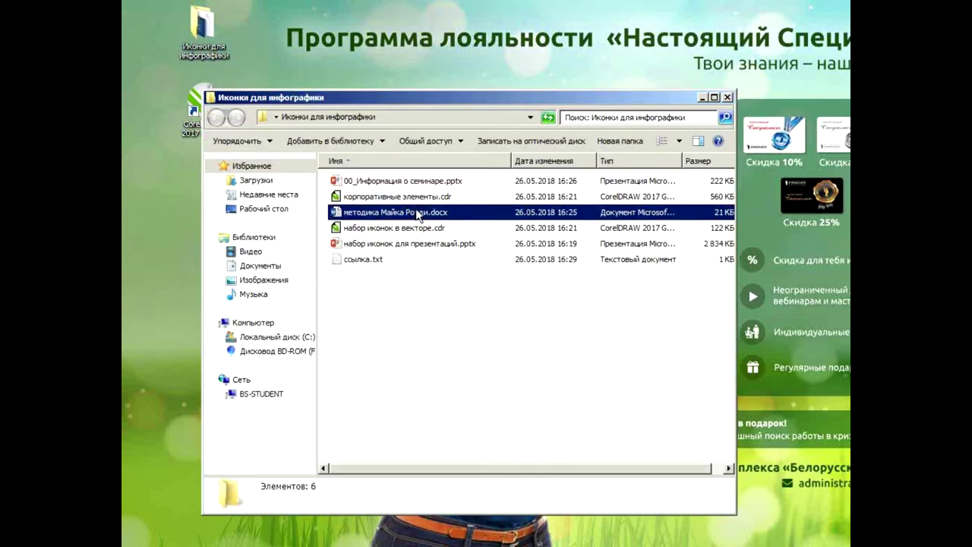
pyautogui.doubleClick(417, 216)
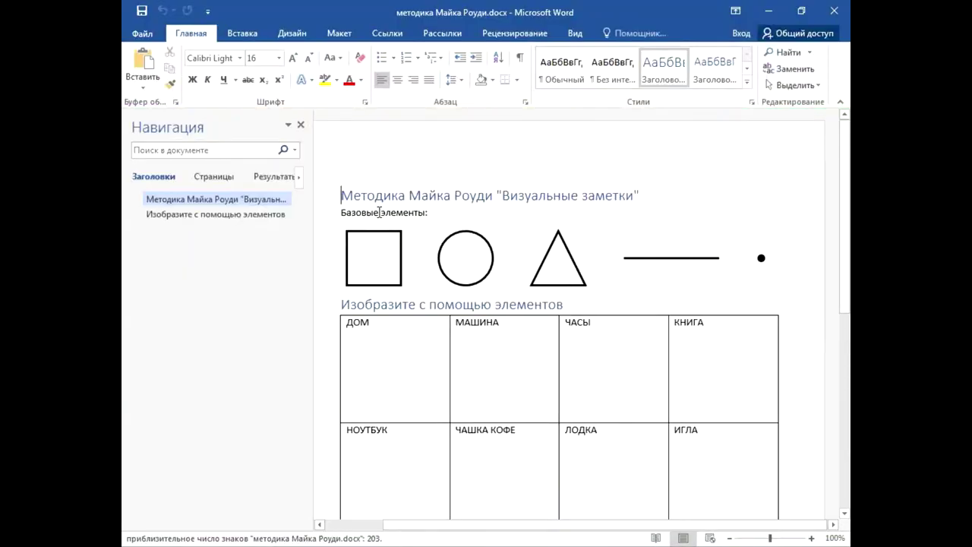
# Hide the Navigation pane and scroll through the exercise document.
pyautogui.click(300, 125)
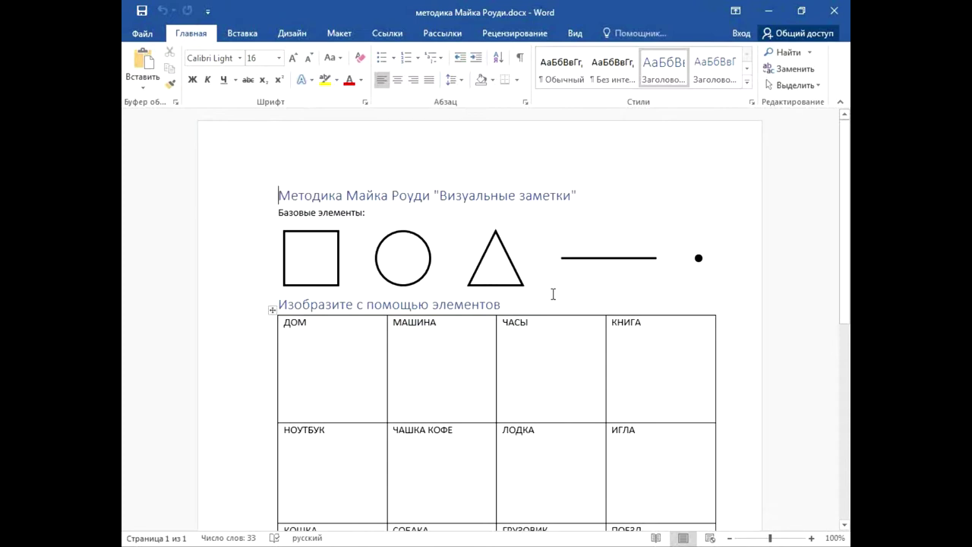
pyautogui.scroll(-1, 554, 291)
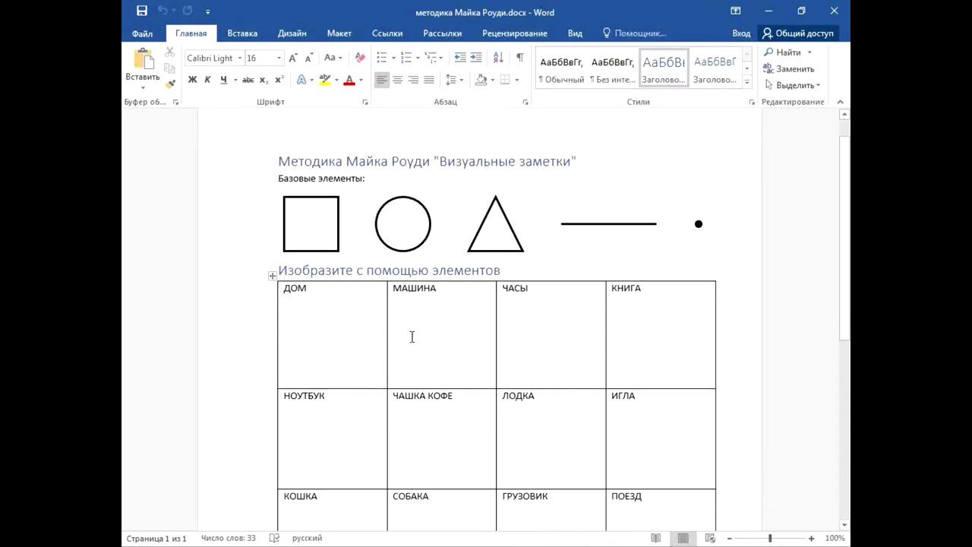
pyautogui.scroll(-2, 766, 352)
pyautogui.scroll(-3, 765, 352)
pyautogui.scroll(-3, 764, 350)
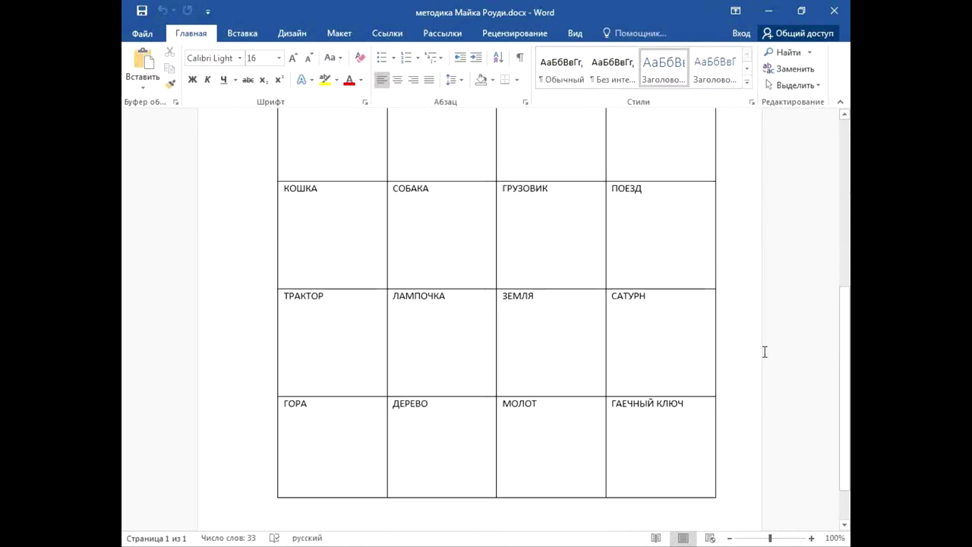
pyautogui.scroll(4, 764, 346)
pyautogui.scroll(4, 763, 347)
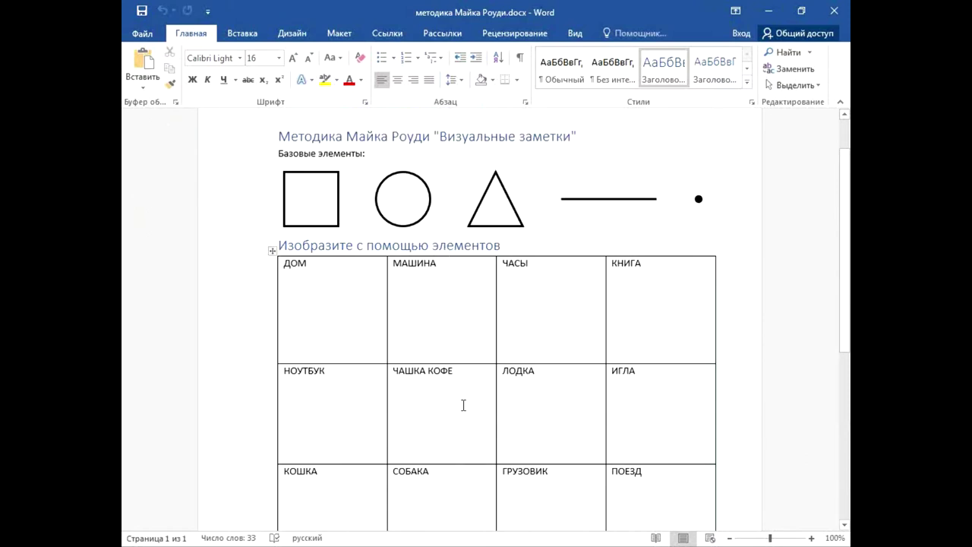
# Inspect the square among the basic shapes, then close Word and return to CorelDRAW.
pyautogui.click(314, 206)
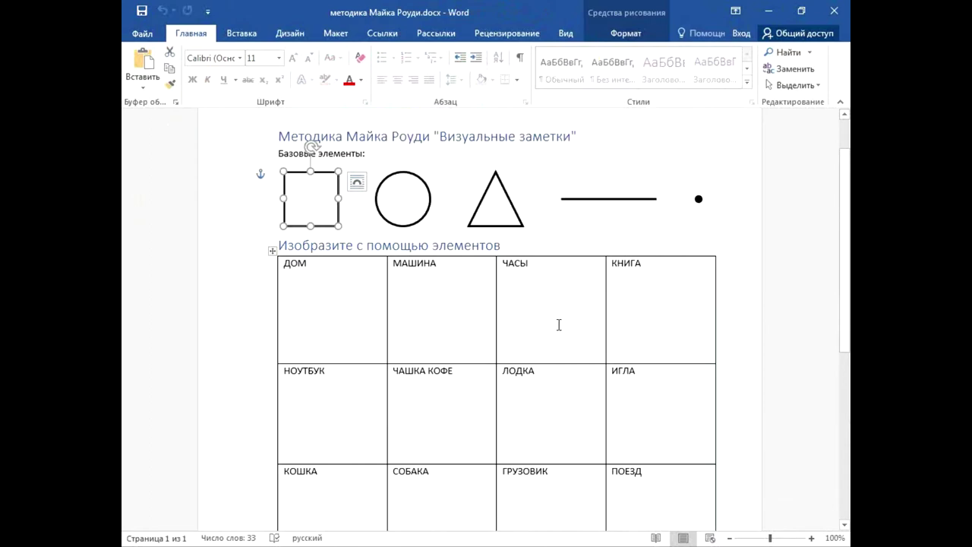
pyautogui.click(554, 327)
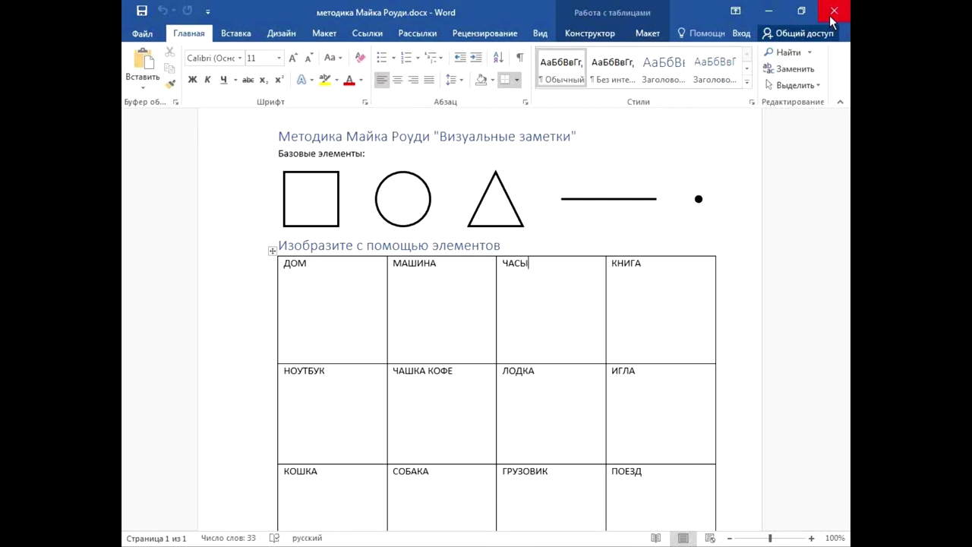
pyautogui.click(832, 19)
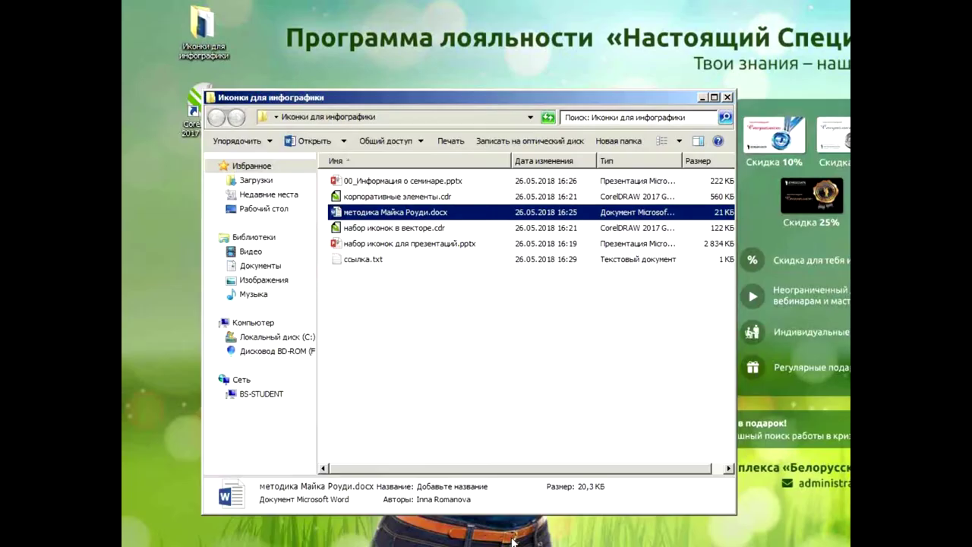
pyautogui.click(124, 86)
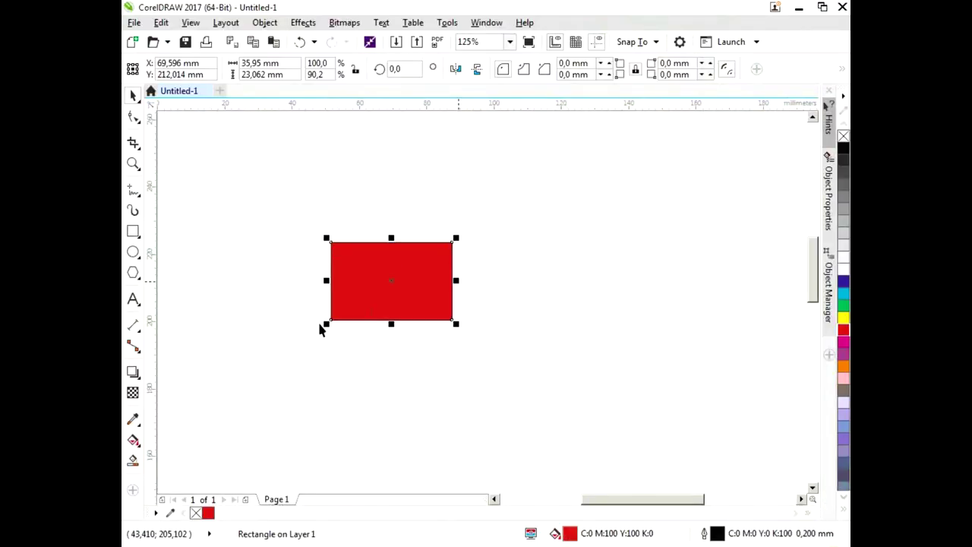
# Draw a tall yellow rectangle over the red body's right edge.
pyautogui.scroll(2, 320, 328)
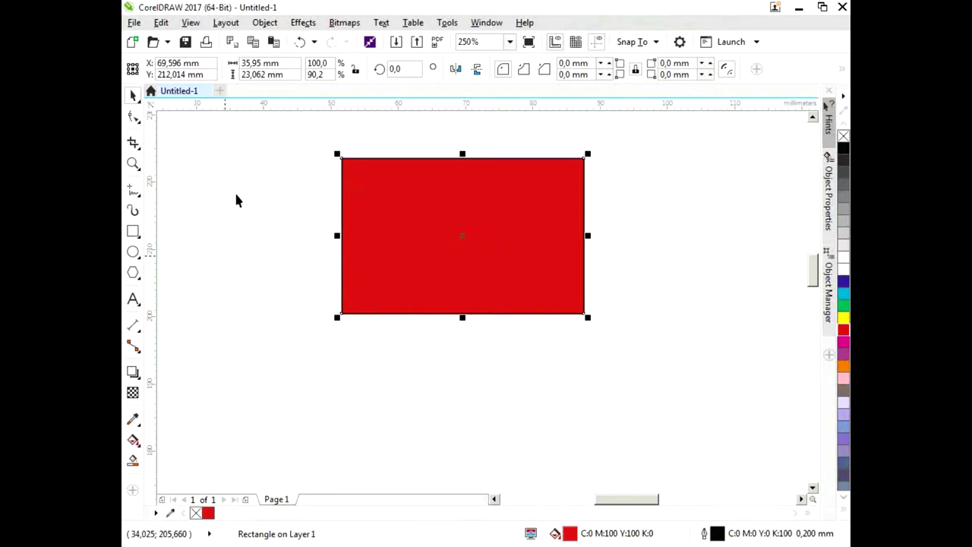
pyautogui.click(133, 232)
pyautogui.moveTo(563, 187); pyautogui.dragTo(616, 282)
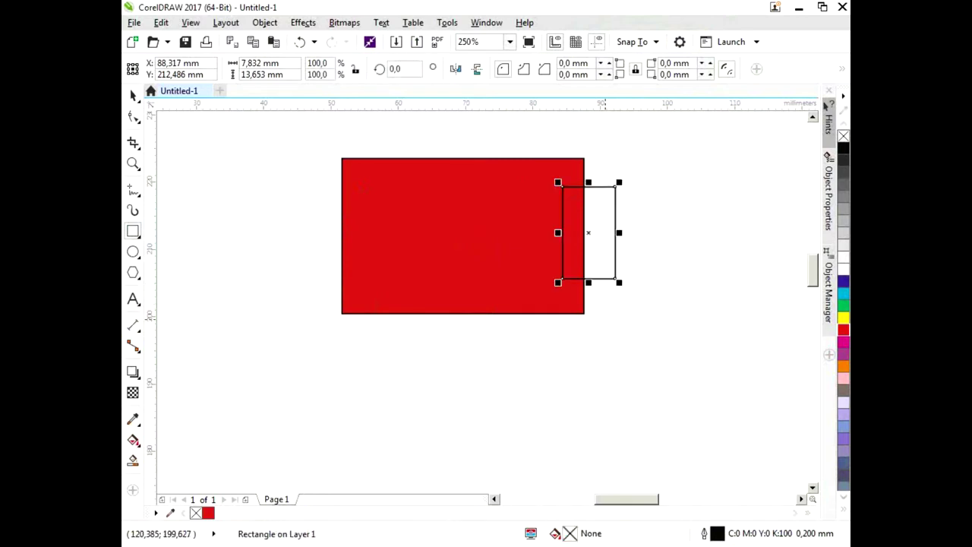
pyautogui.click(843, 317)
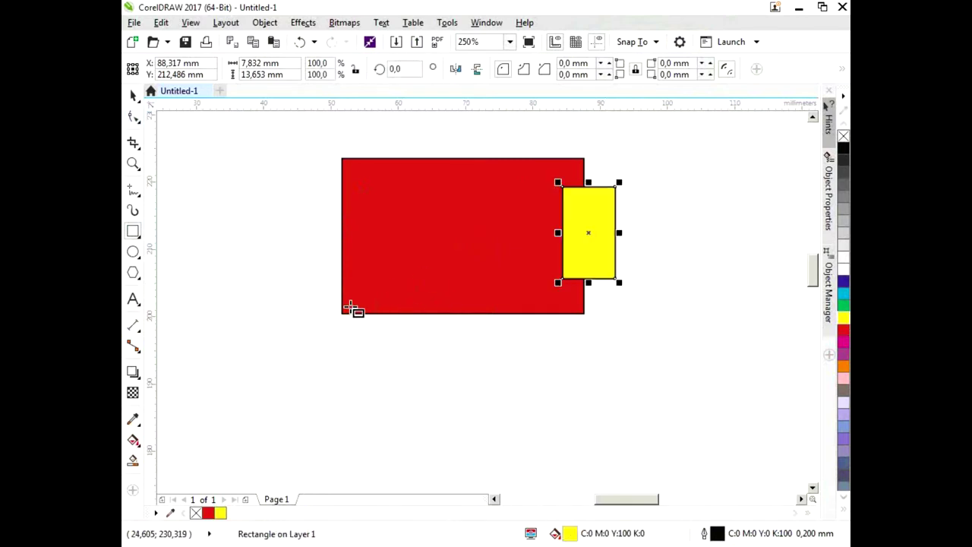
# Add a small yellow rectangle at the lower-left corner with a wide cyan bar below it.
pyautogui.moveTo(342, 292); pyautogui.dragTo(388, 331)
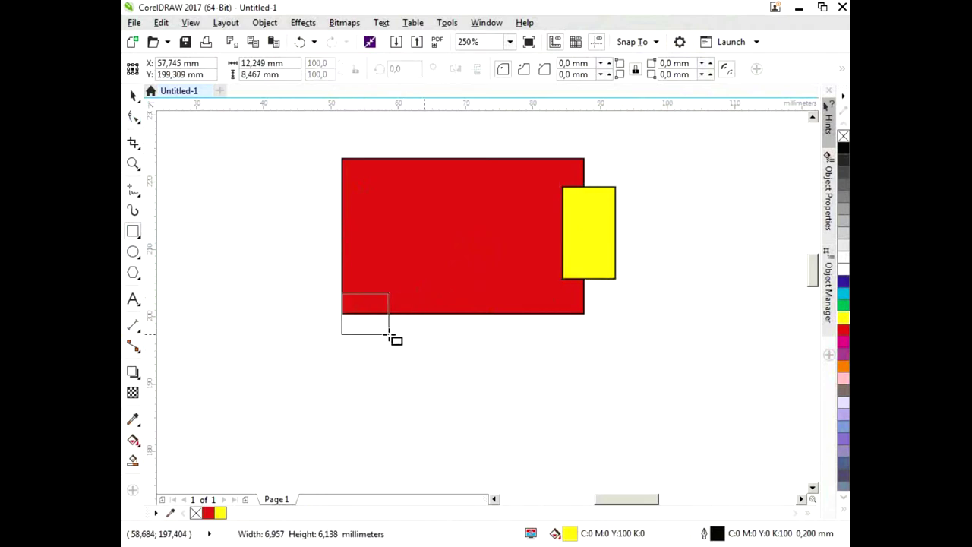
pyautogui.moveTo(313, 323); pyautogui.dragTo(405, 347)
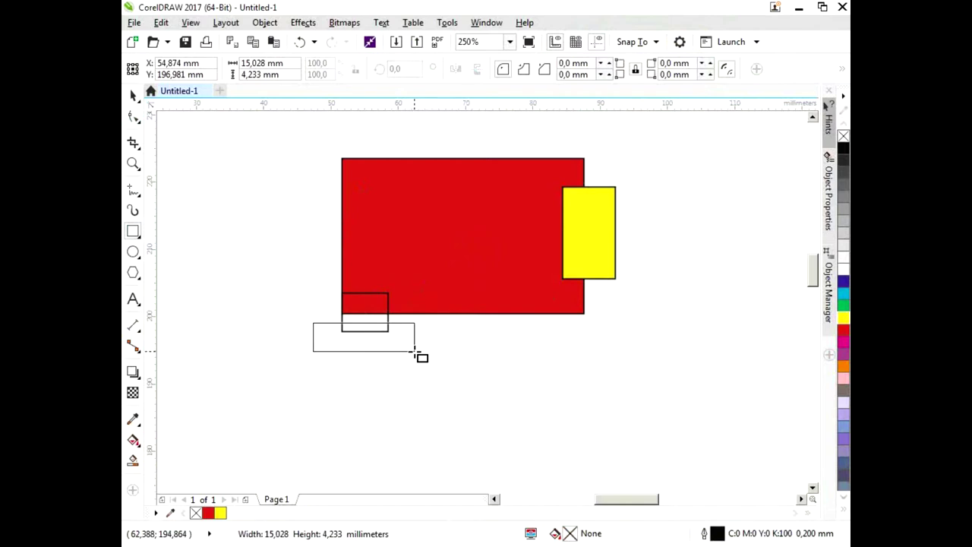
pyautogui.moveTo(405, 347); pyautogui.dragTo(415, 350)
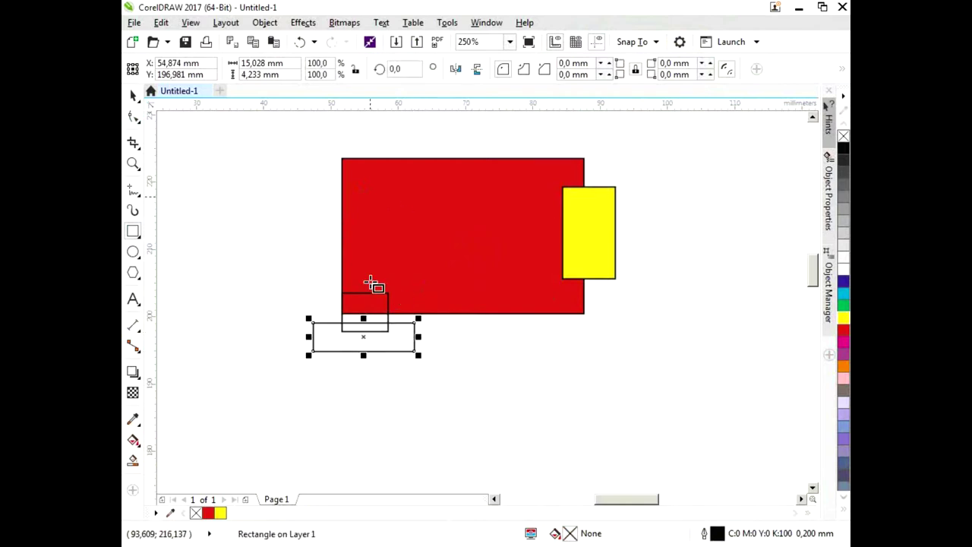
pyautogui.click(133, 94)
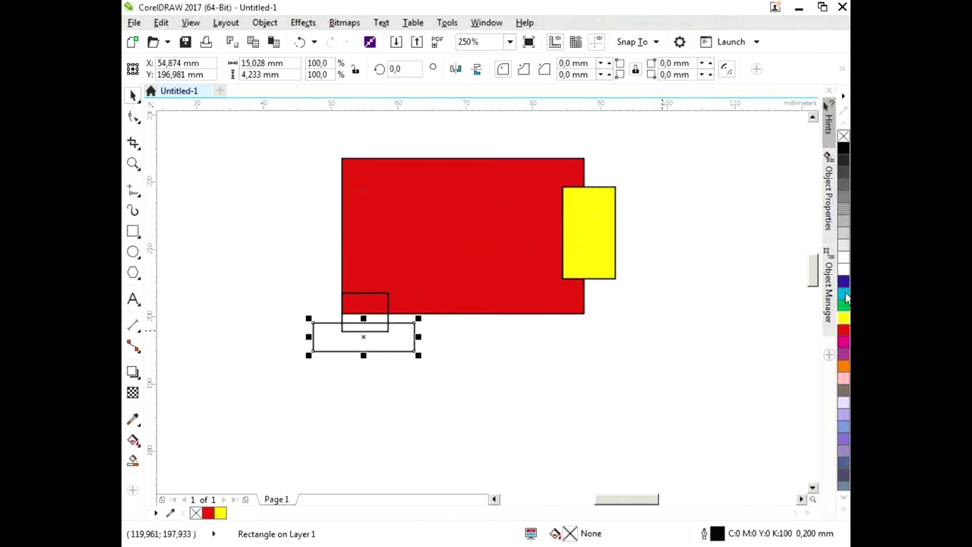
pyautogui.click(845, 298)
pyautogui.click(372, 293)
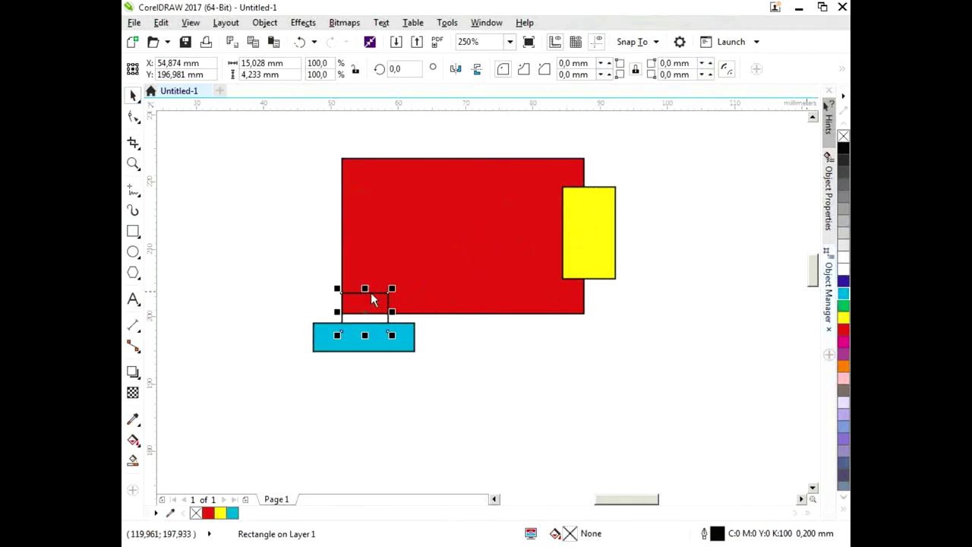
pyautogui.click(844, 317)
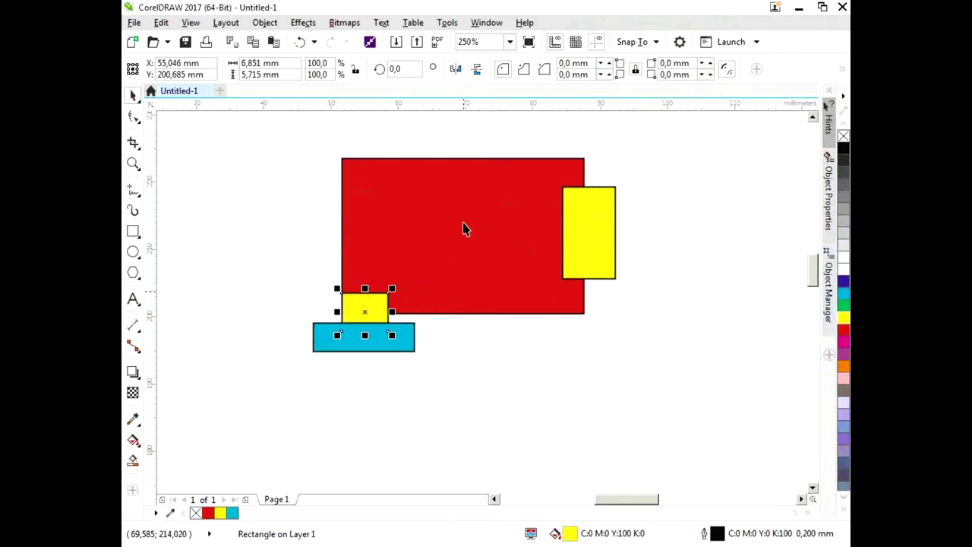
# Reposition the cyan bar so it sits beneath the small yellow block.
pyautogui.keyDown('shift'); pyautogui.click(463, 224); pyautogui.keyUp('shift')
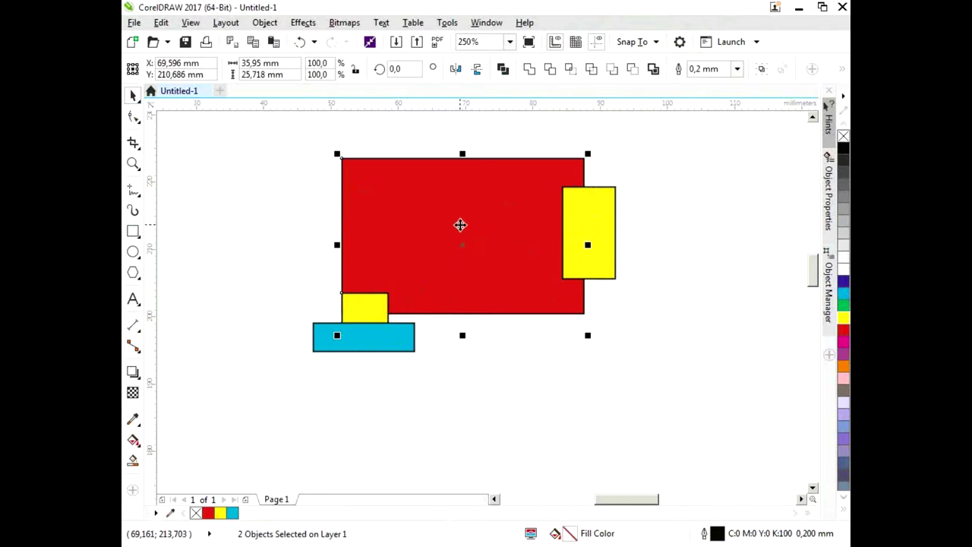
pyautogui.click(300, 305)
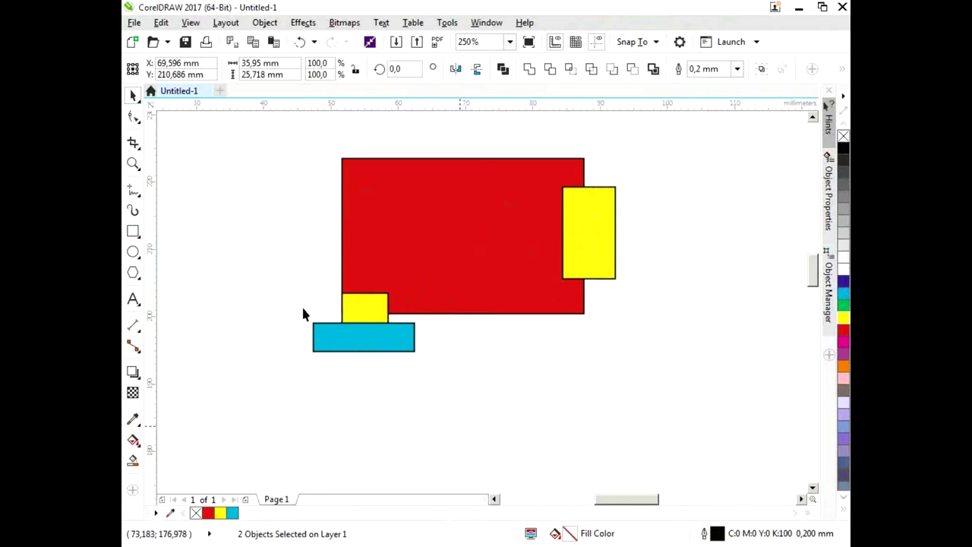
pyautogui.click(409, 344)
pyautogui.keyDown('shift'); pyautogui.click(370, 301); pyautogui.keyUp('shift')
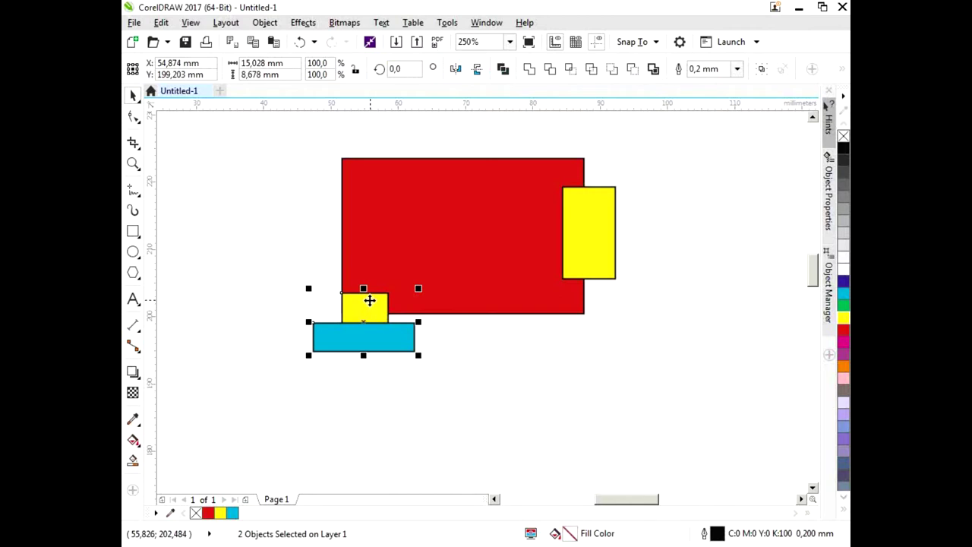
pyautogui.moveTo(369, 301); pyautogui.dragTo(366, 303)
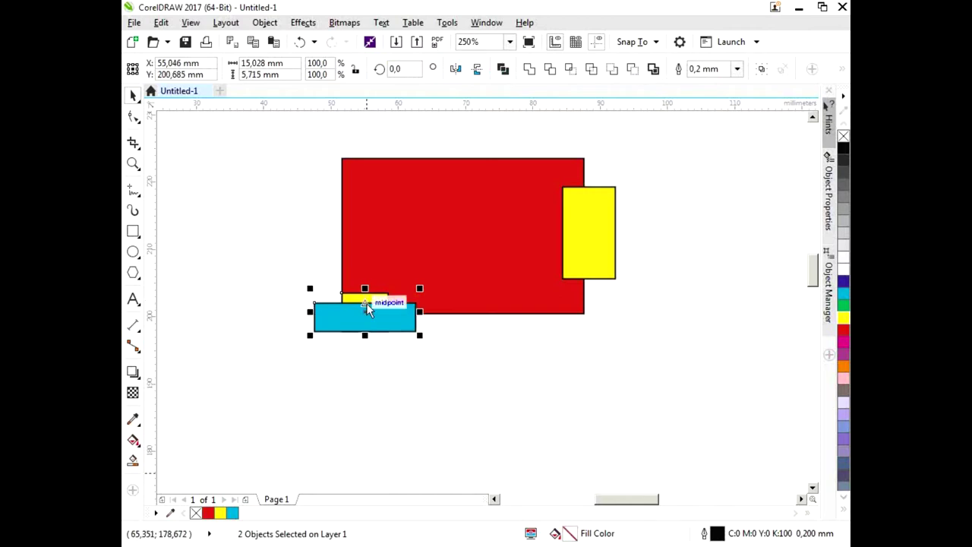
pyautogui.click(369, 298)
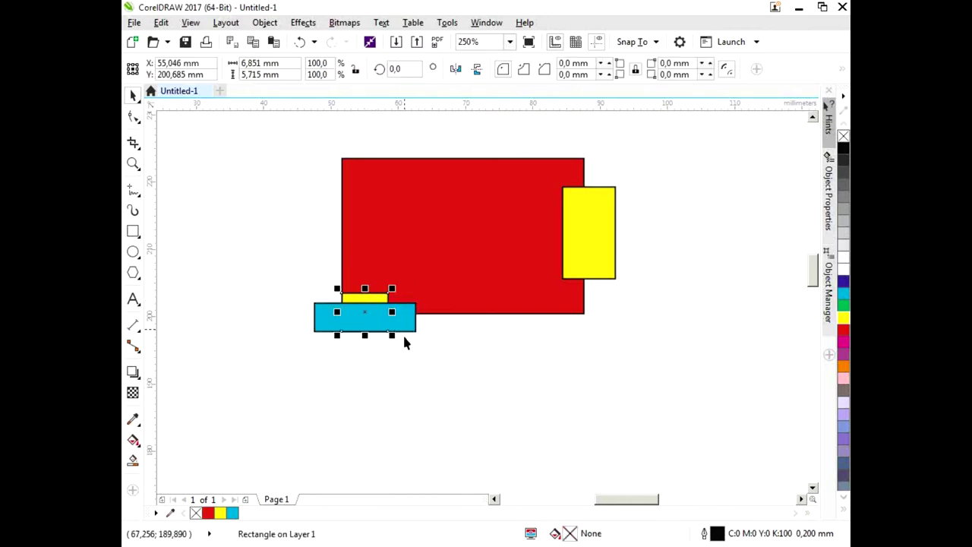
pyautogui.moveTo(410, 328); pyautogui.dragTo(417, 332)
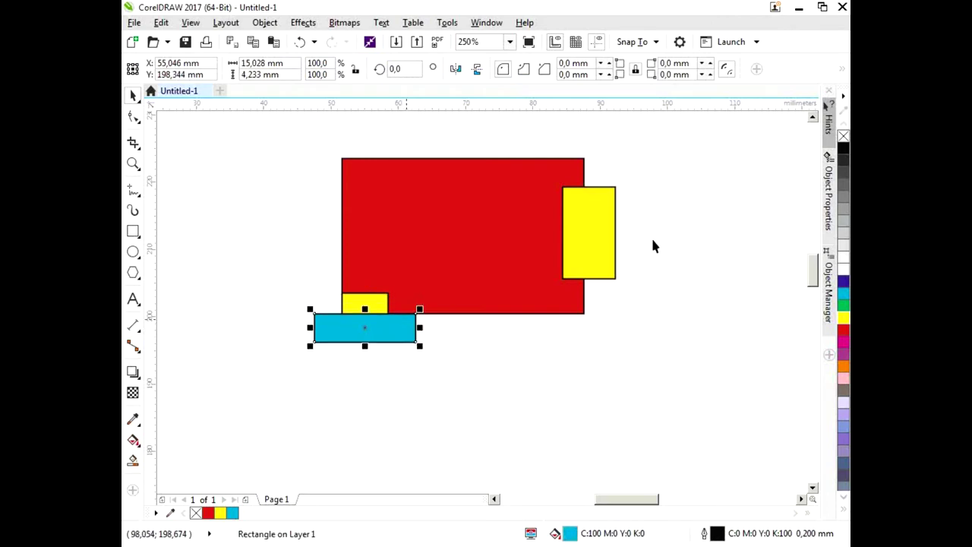
# Select the tall yellow rectangle with the red body, then switch to the Polygon tool.
pyautogui.click(594, 228)
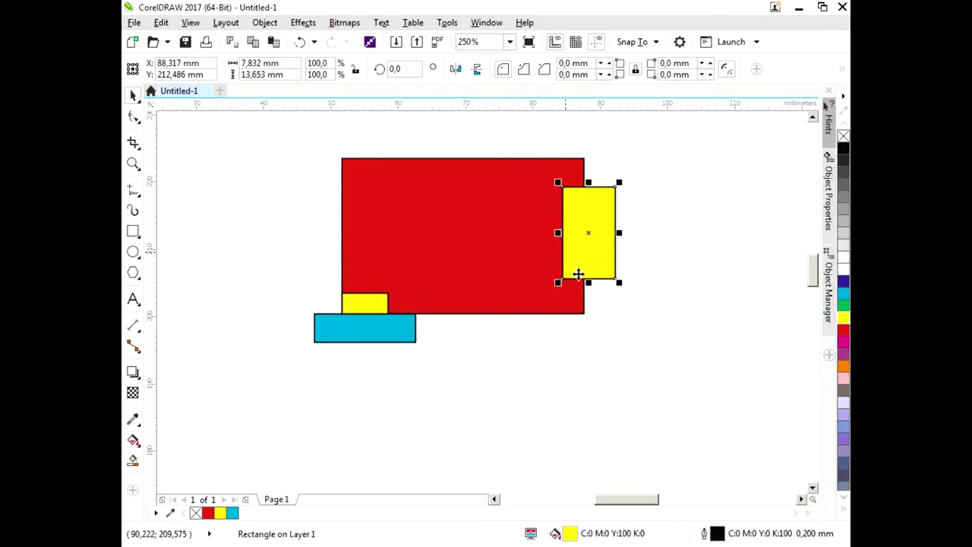
pyautogui.keyDown('shift'); pyautogui.click(504, 271); pyautogui.keyUp('shift')
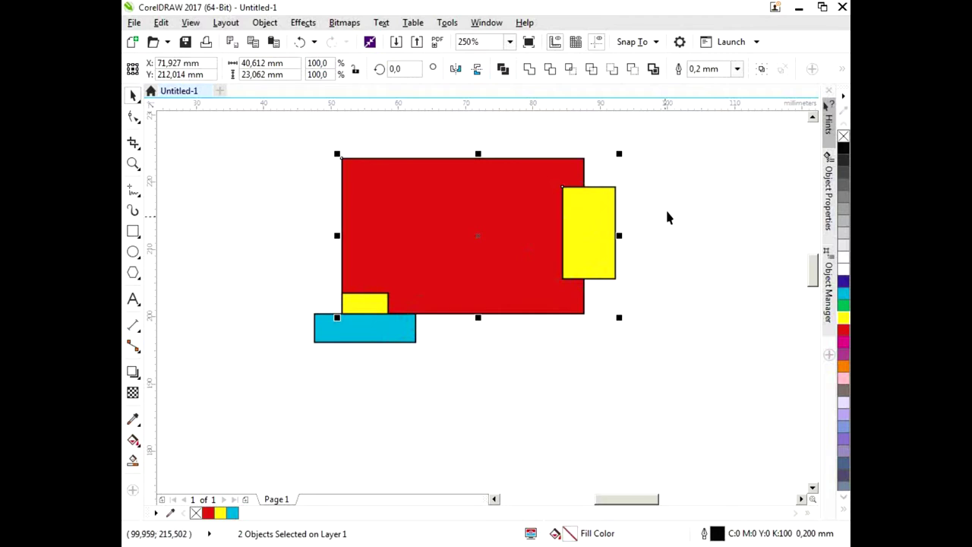
pyautogui.click(667, 262)
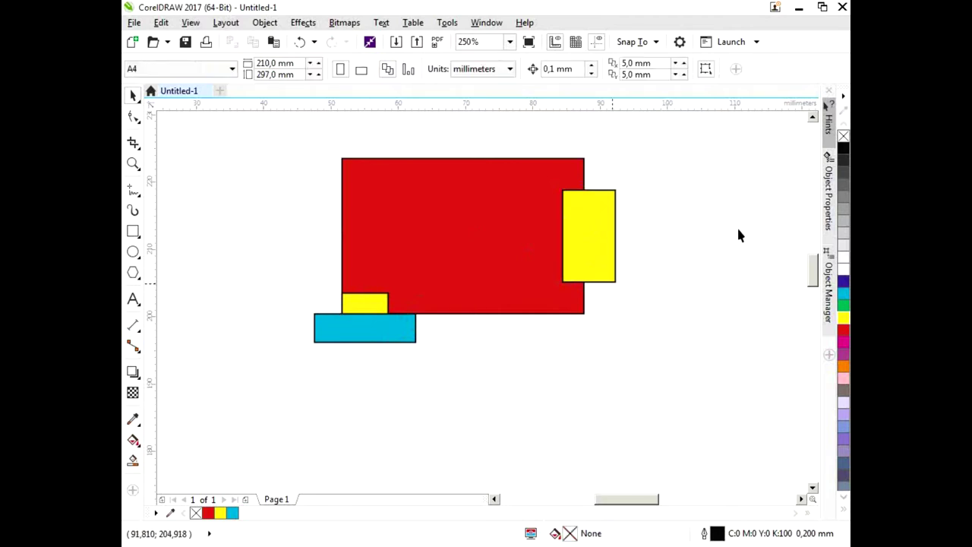
pyautogui.click(134, 273)
pyautogui.click(174, 272)
pyautogui.click(133, 273)
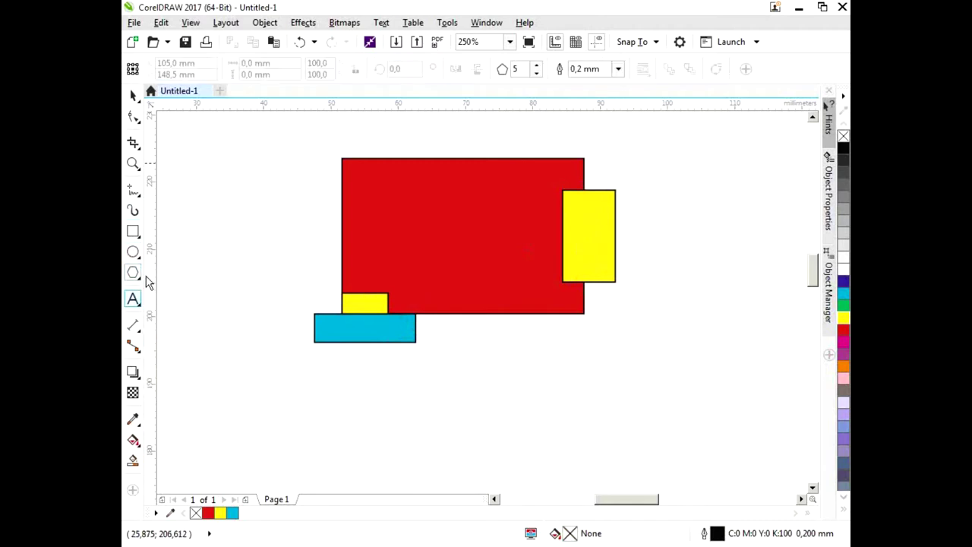
# Draw a polygon right of the camera, reduce it to 3 sides, and rotate it 90°.
pyautogui.moveTo(621, 144); pyautogui.dragTo(754, 281)
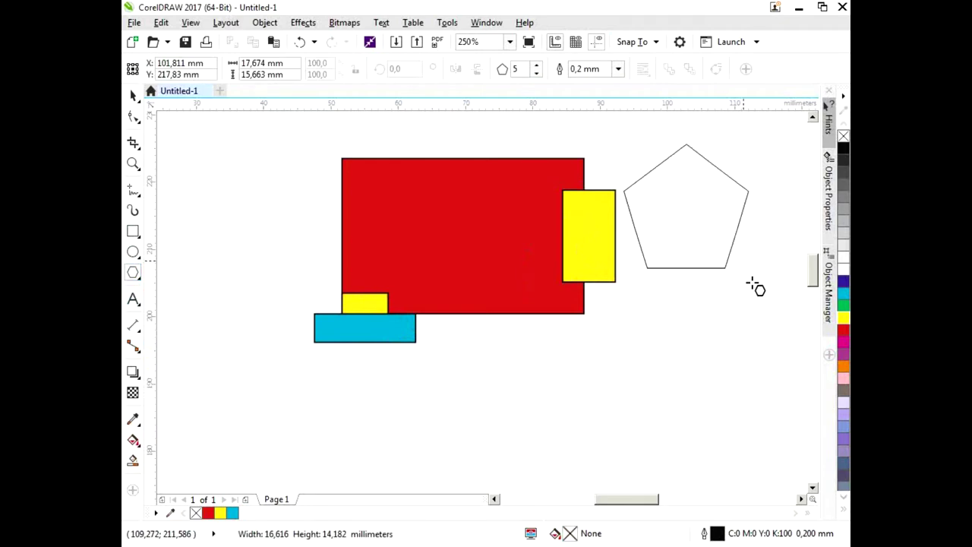
pyautogui.click(538, 66)
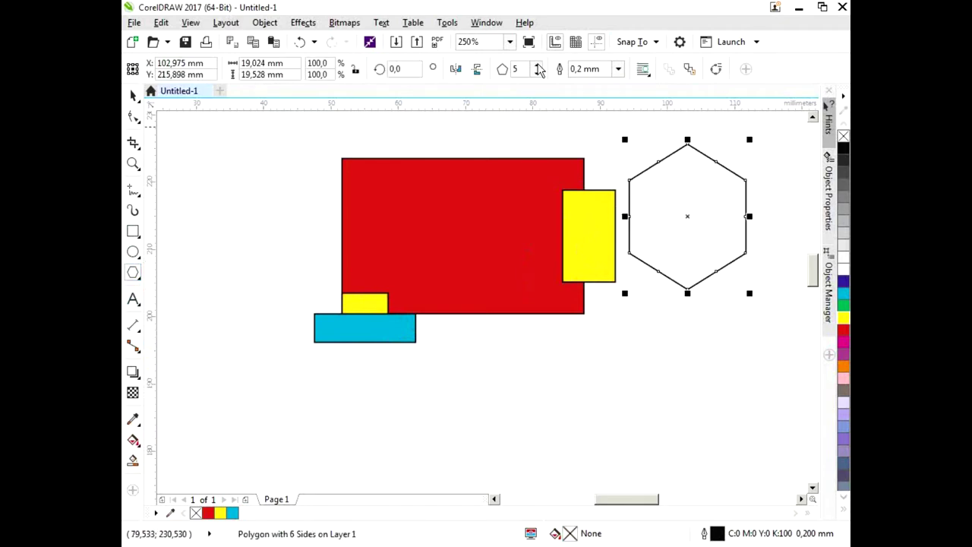
pyautogui.click(537, 74)
pyautogui.click(536, 74)
pyautogui.click(133, 95)
pyautogui.click(407, 68)
pyautogui.moveTo(408, 68); pyautogui.dragTo(322, 72)
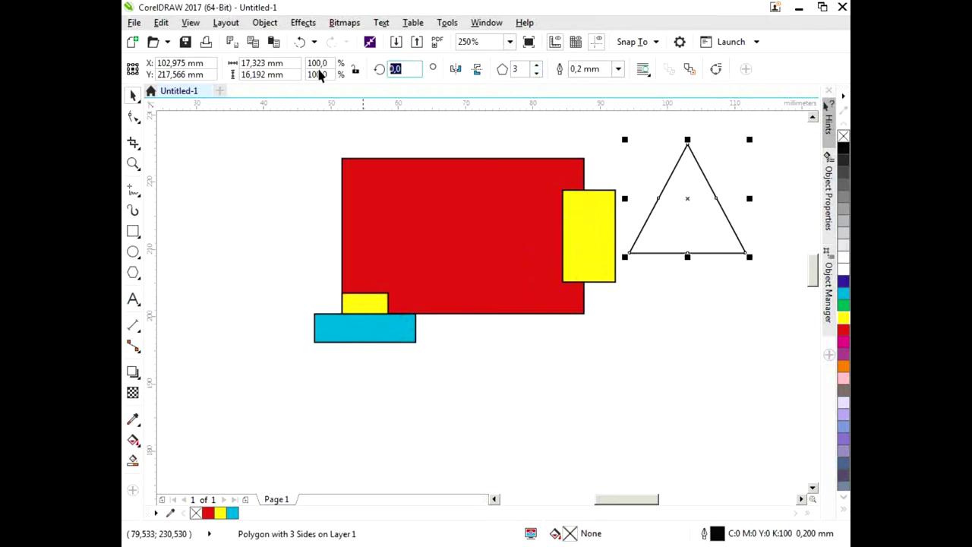
pyautogui.write('90')
pyautogui.press('Return')
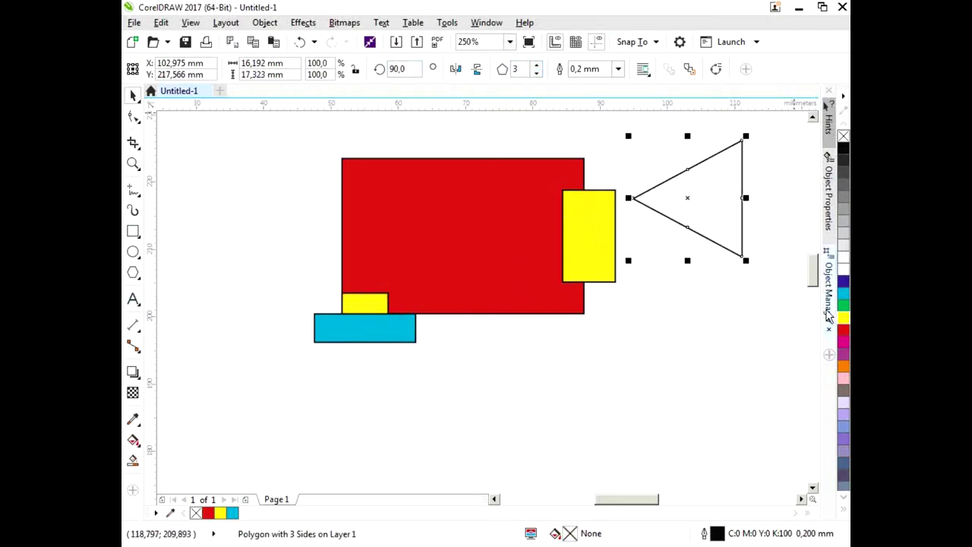
# Fill the triangle cyan and centre it vertically on the tall yellow rectangle.
pyautogui.moveTo(843, 292)
pyautogui.mouseDown()
pyautogui.moveTo(694, 194)
pyautogui.moveTo(635, 231)
pyautogui.mouseUp()
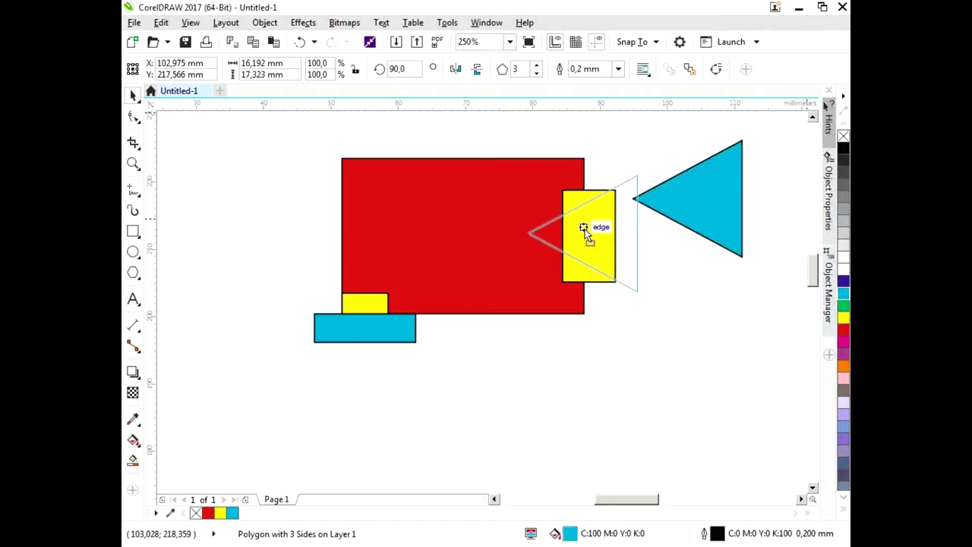
pyautogui.keyDown('shift'); pyautogui.click(563, 191); pyautogui.keyUp('shift')
pyautogui.press('e')
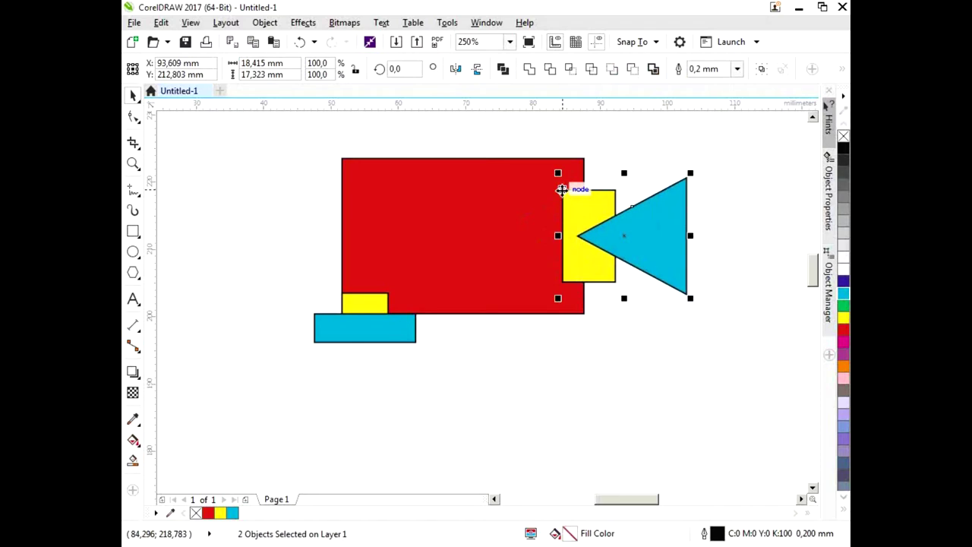
pyautogui.click(645, 359)
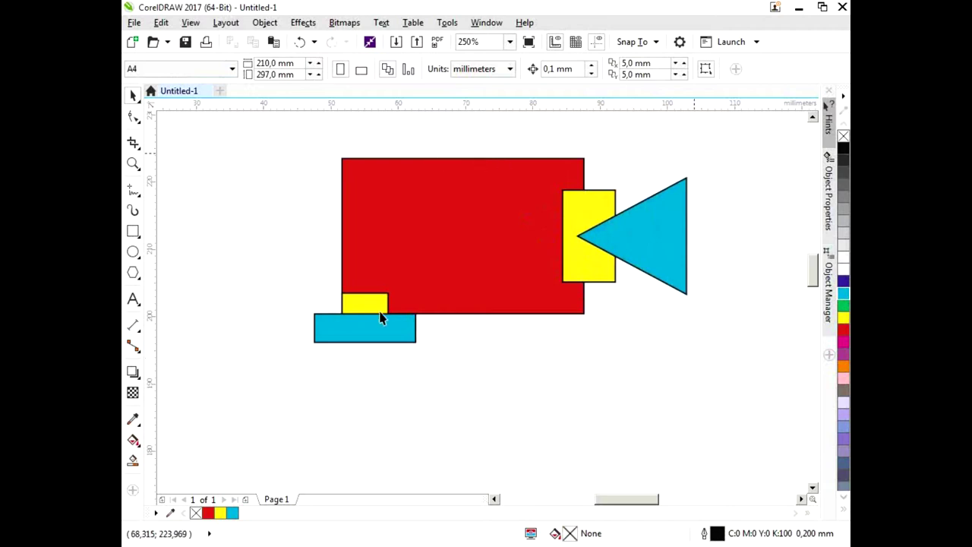
# Weld all camera shapes into one red shape as a trial, then undo the weld.
pyautogui.moveTo(260, 116)
pyautogui.mouseDown()
pyautogui.moveTo(612, 357)
pyautogui.moveTo(726, 400)
pyautogui.mouseUp()
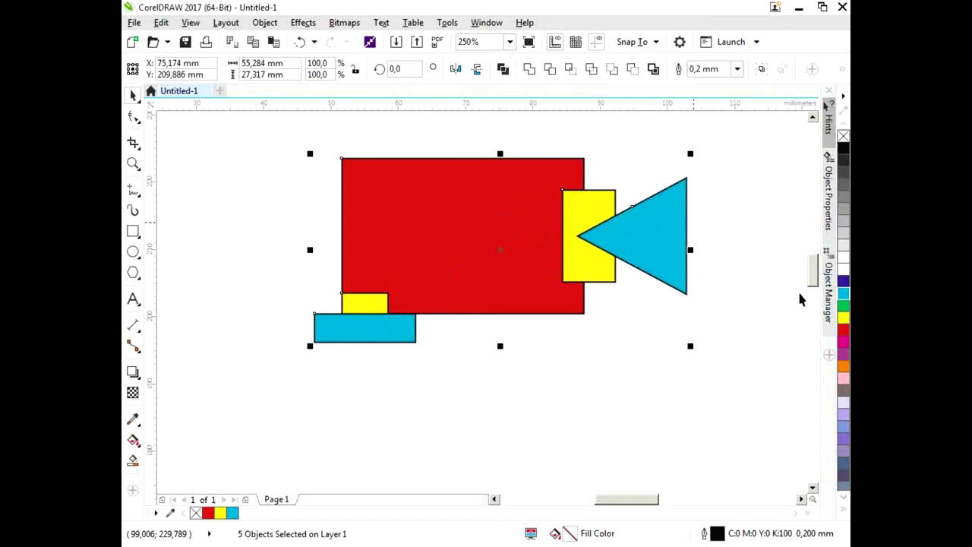
pyautogui.click(828, 284)
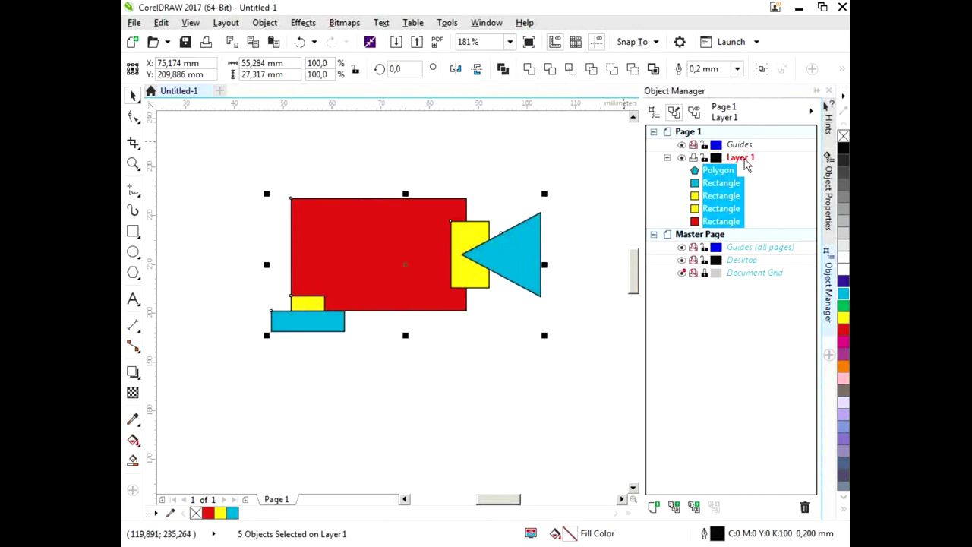
pyautogui.click(653, 234)
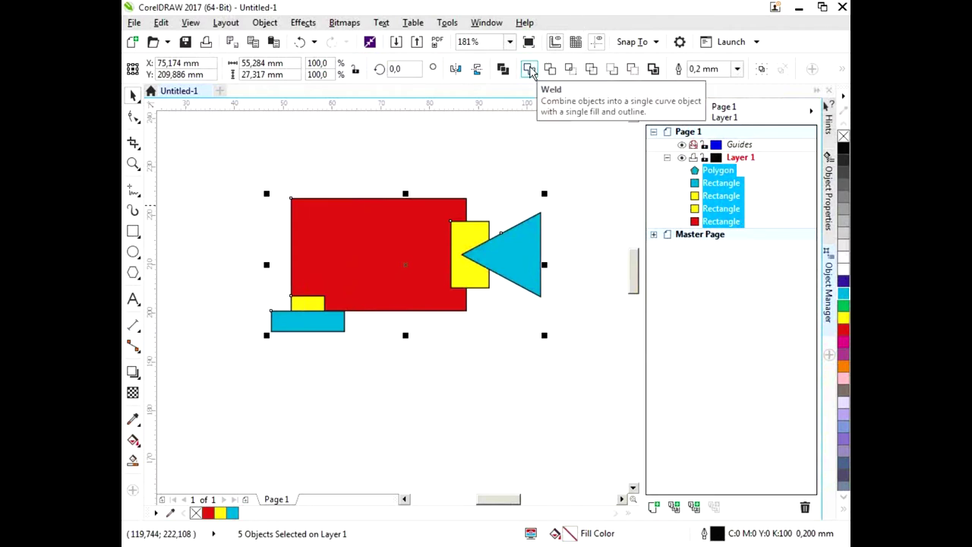
pyautogui.click(529, 69)
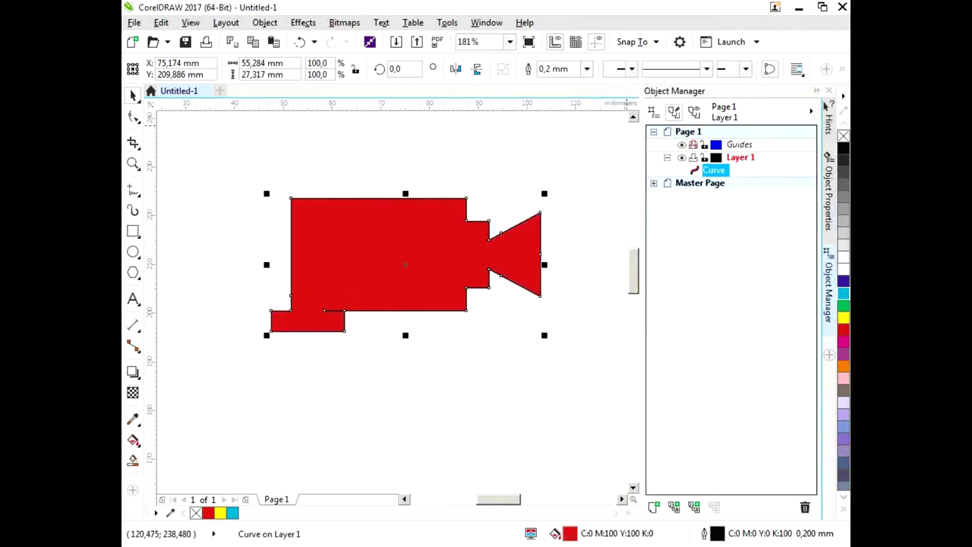
pyautogui.click(816, 91)
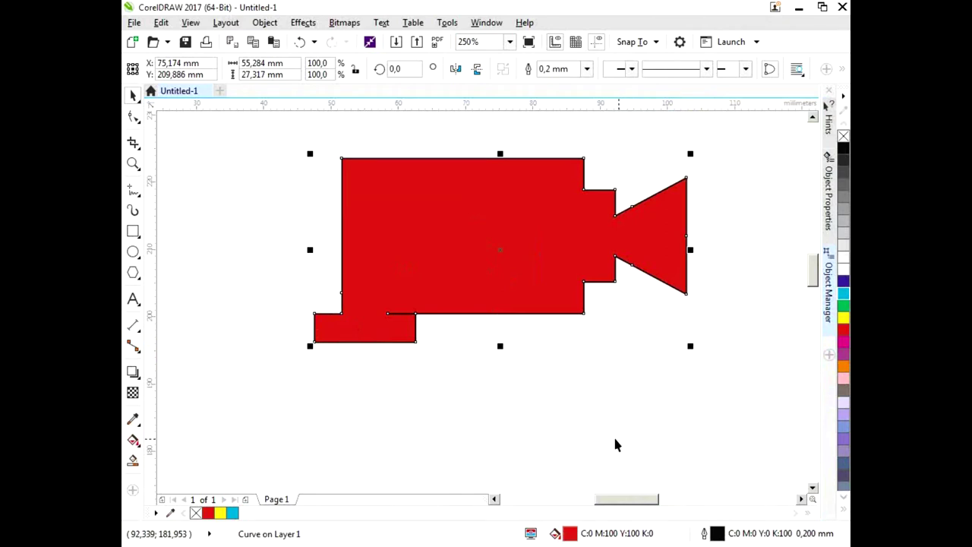
pyautogui.hotkey('ctrl', 'z')
pyautogui.press('Escape')
# Lower the cyan base slightly and weld all pieces into one red camera silhouette.
pyautogui.click(380, 342)
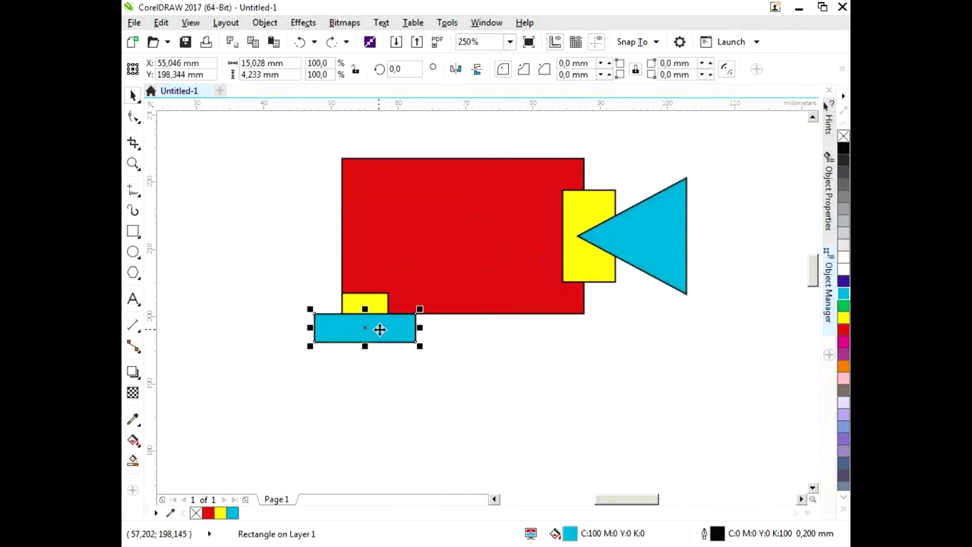
pyautogui.moveTo(380, 330)
pyautogui.mouseDown()
pyautogui.moveTo(394, 378)
pyautogui.moveTo(424, 390)
pyautogui.mouseUp()
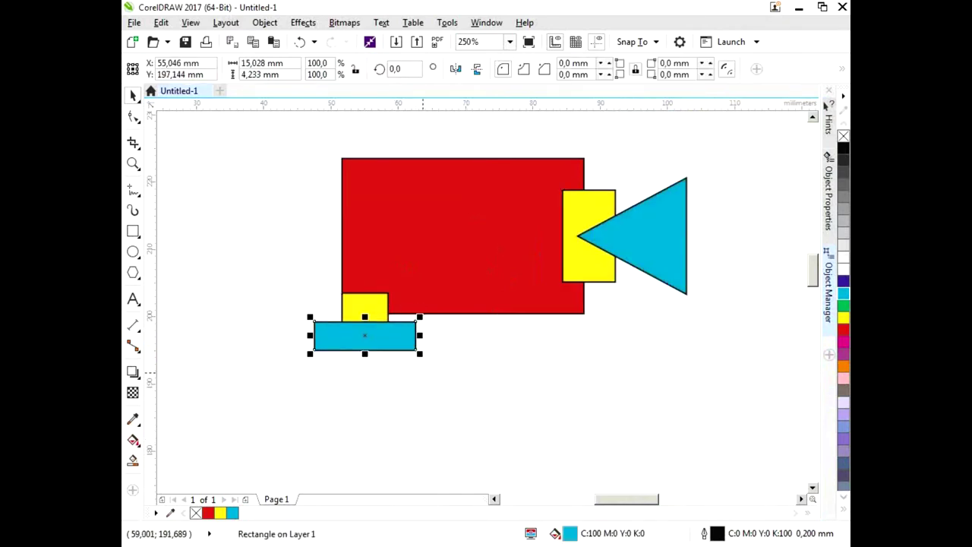
pyautogui.moveTo(734, 129); pyautogui.dragTo(292, 441)
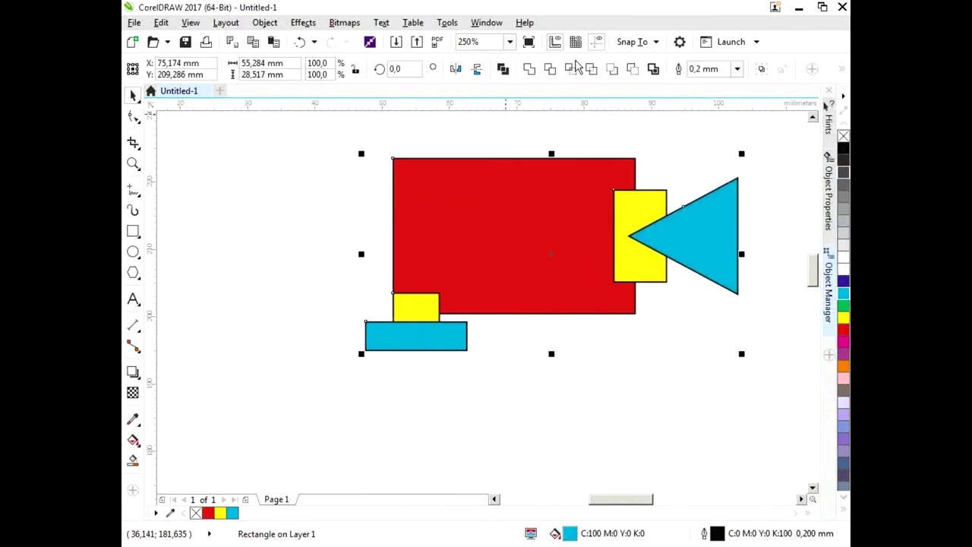
pyautogui.click(529, 68)
pyautogui.click(640, 431)
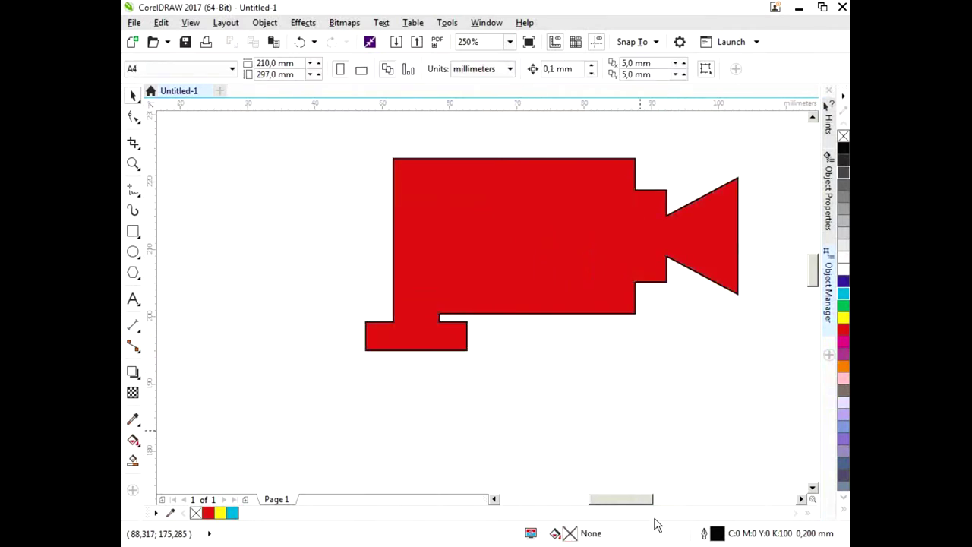
pyautogui.click(802, 500)
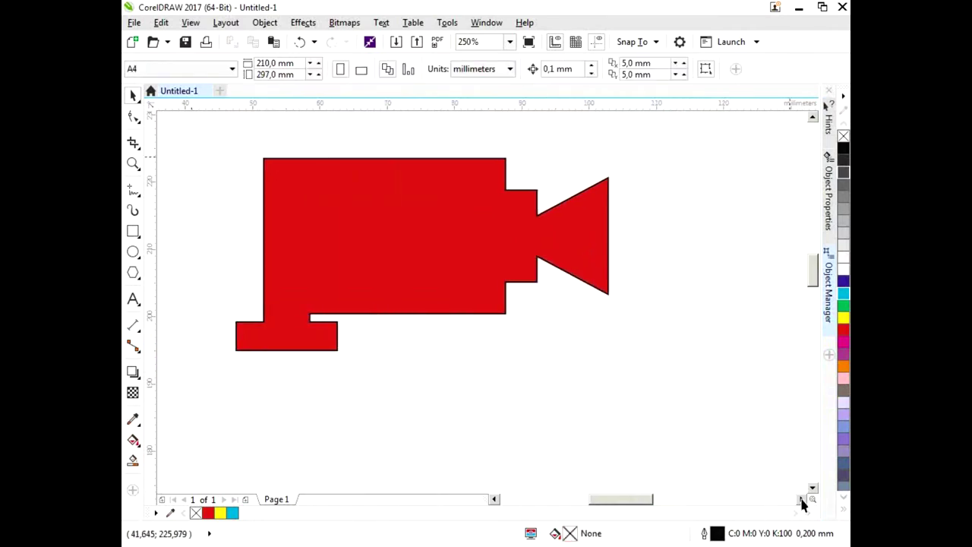
# Draw an unfilled circle about 20.638 mm to the right of the camera.
pyautogui.click(135, 275)
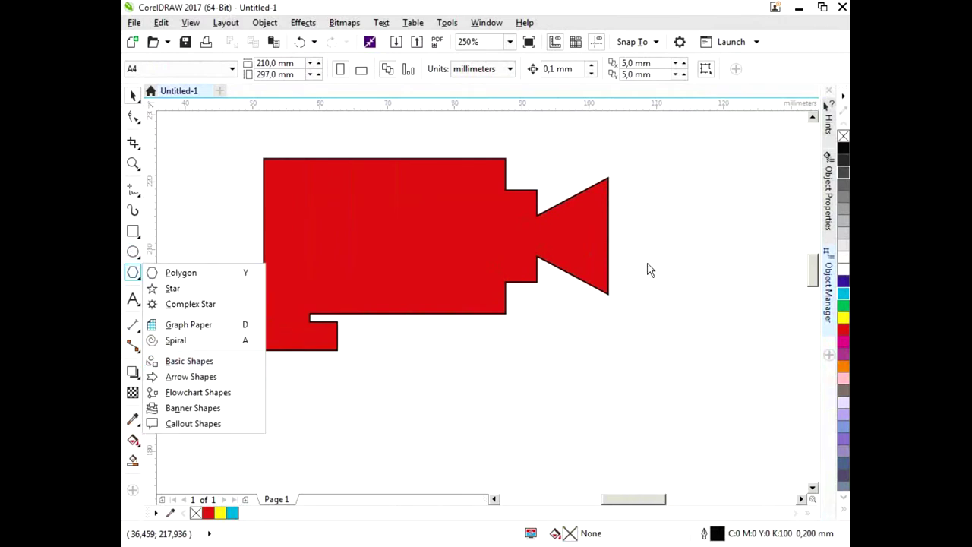
pyautogui.click(673, 167)
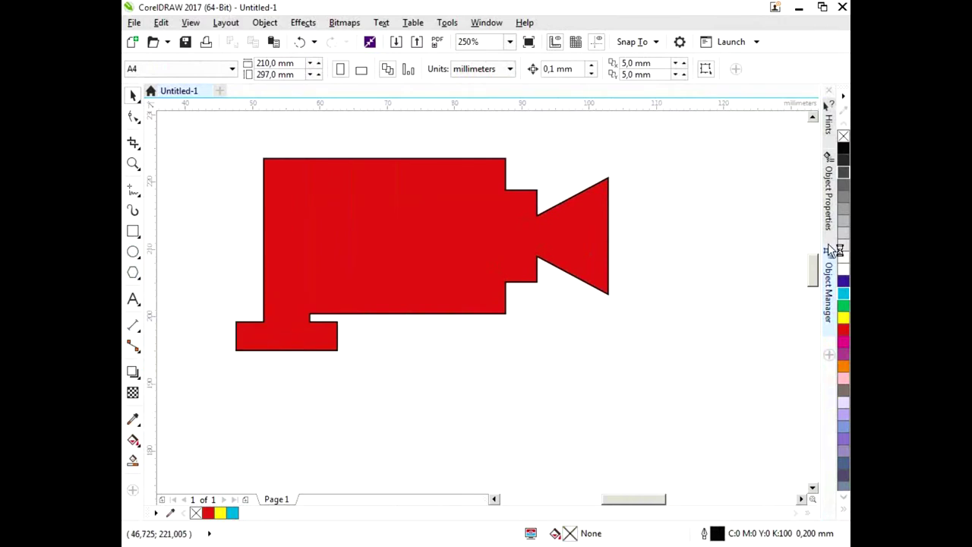
pyautogui.click(133, 256)
pyautogui.moveTo(655, 142); pyautogui.dragTo(787, 280)
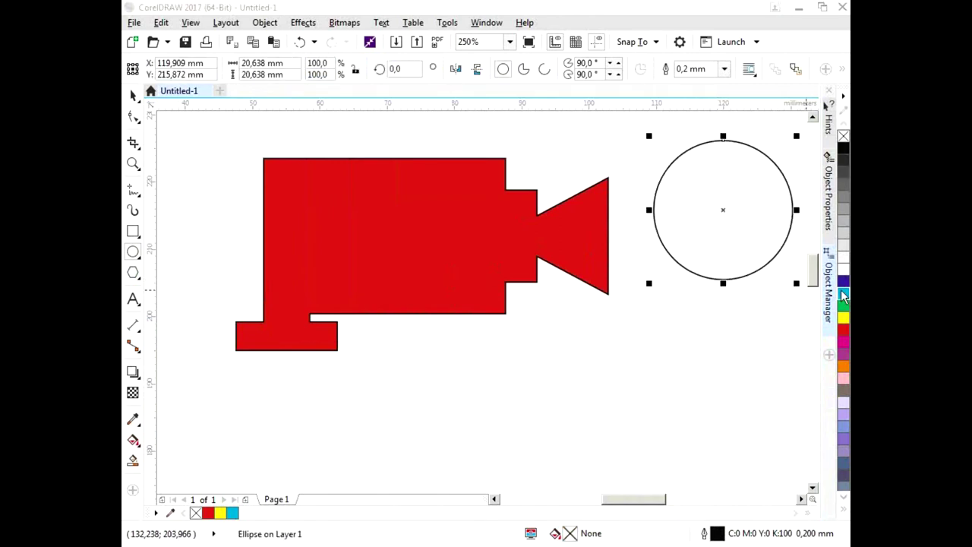
# Fill the large circle cyan and centre a small yellow circle inside it.
pyautogui.click(843, 293)
pyautogui.moveTo(723, 209); pyautogui.dragTo(736, 227)
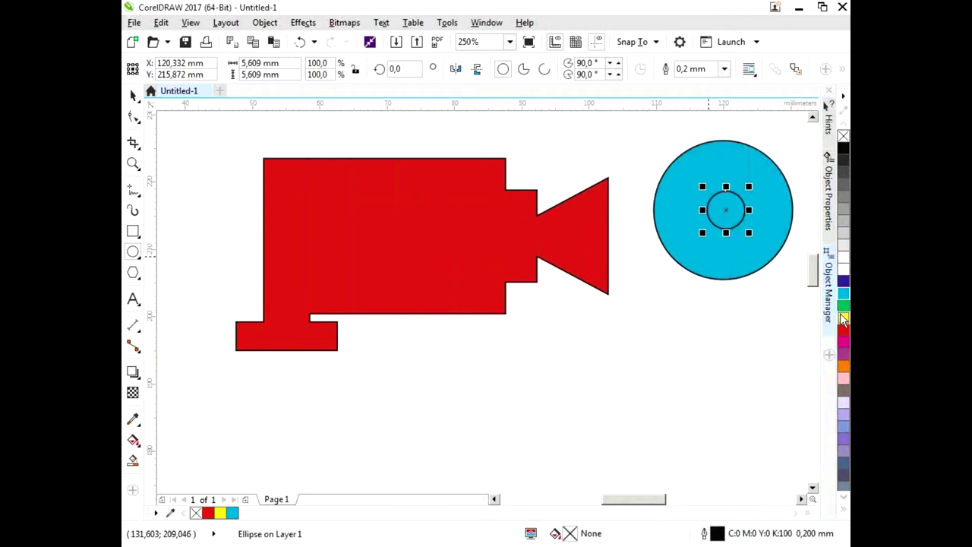
pyautogui.click(843, 319)
pyautogui.click(134, 94)
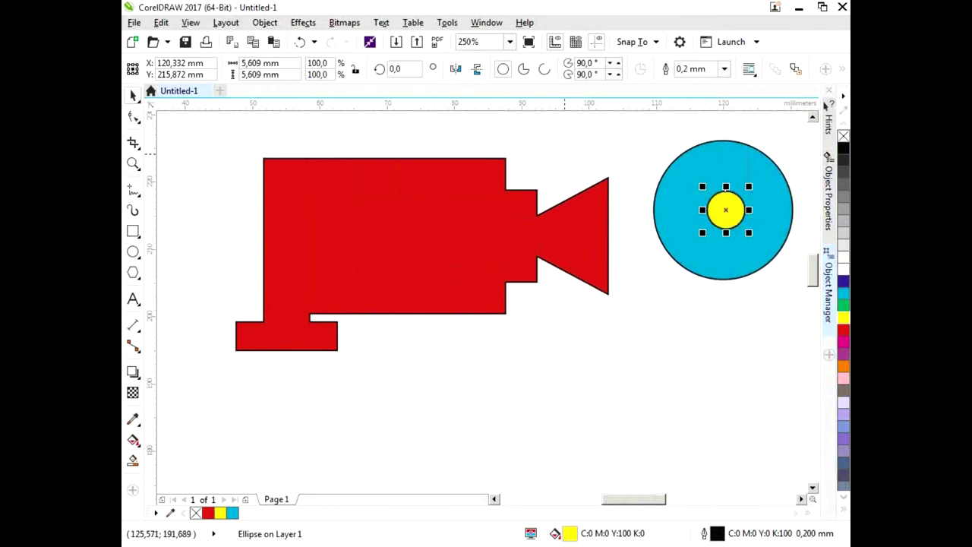
pyautogui.keyDown('shift'); pyautogui.click(730, 178); pyautogui.keyUp('shift')
pyautogui.press('c')
pyautogui.click(731, 397)
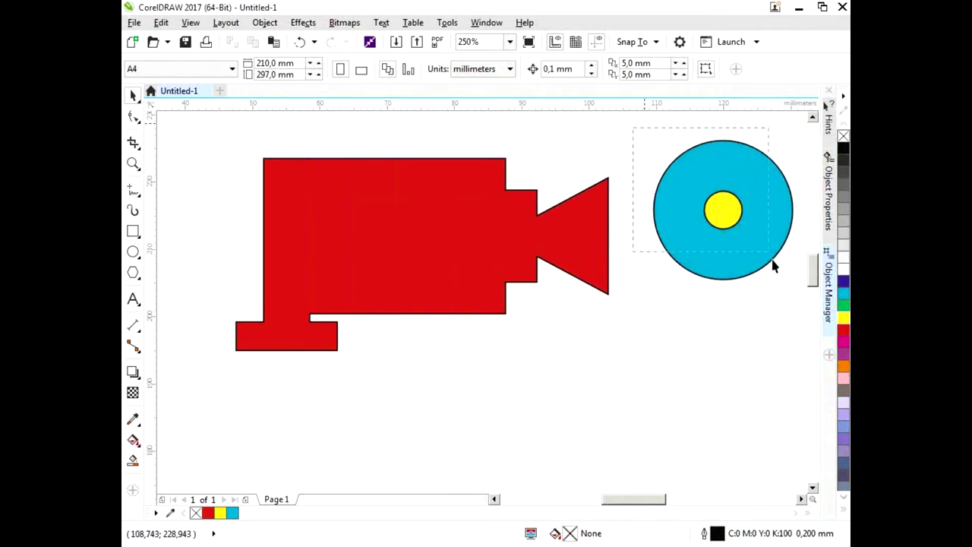
# Trim the yellow circle out of the cyan one, move it aside, and place the ring on the camera top.
pyautogui.moveTo(773, 264); pyautogui.dragTo(810, 303)
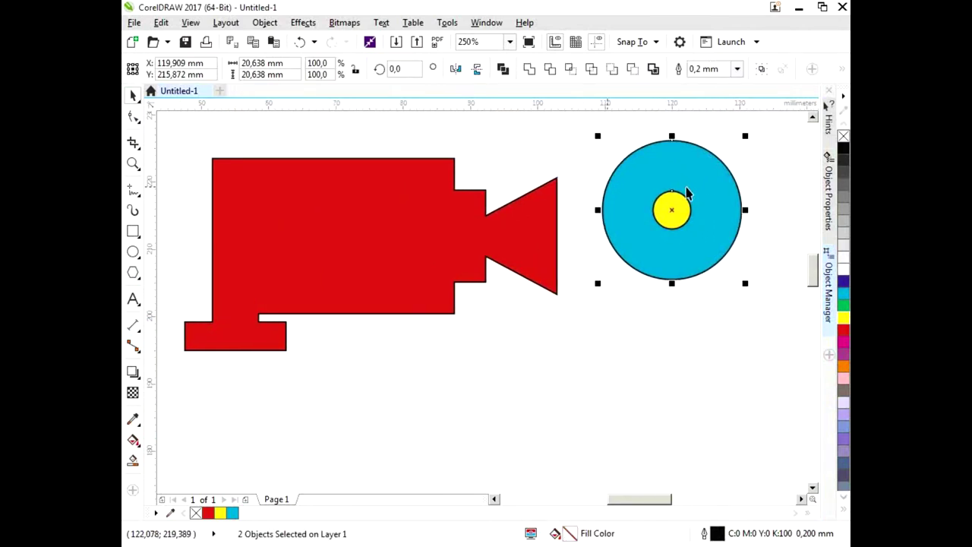
pyautogui.moveTo(771, 357); pyautogui.dragTo(568, 148)
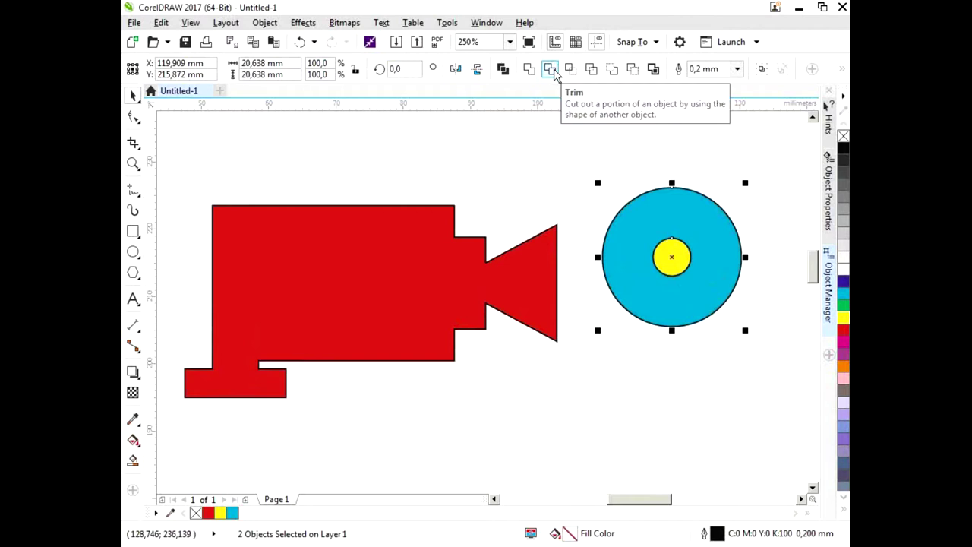
pyautogui.click(551, 70)
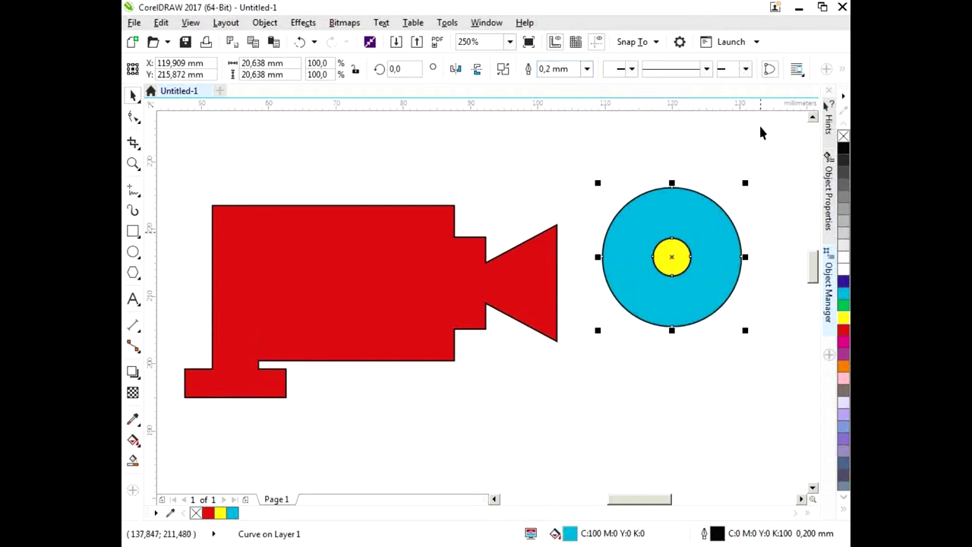
pyautogui.click(759, 142)
pyautogui.moveTo(670, 255); pyautogui.dragTo(743, 173)
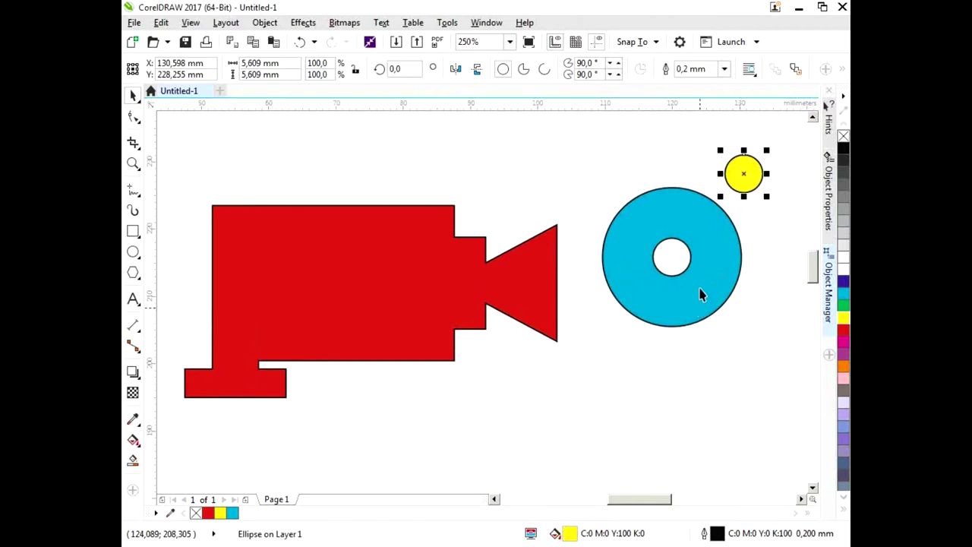
pyautogui.moveTo(706, 286); pyautogui.dragTo(304, 199)
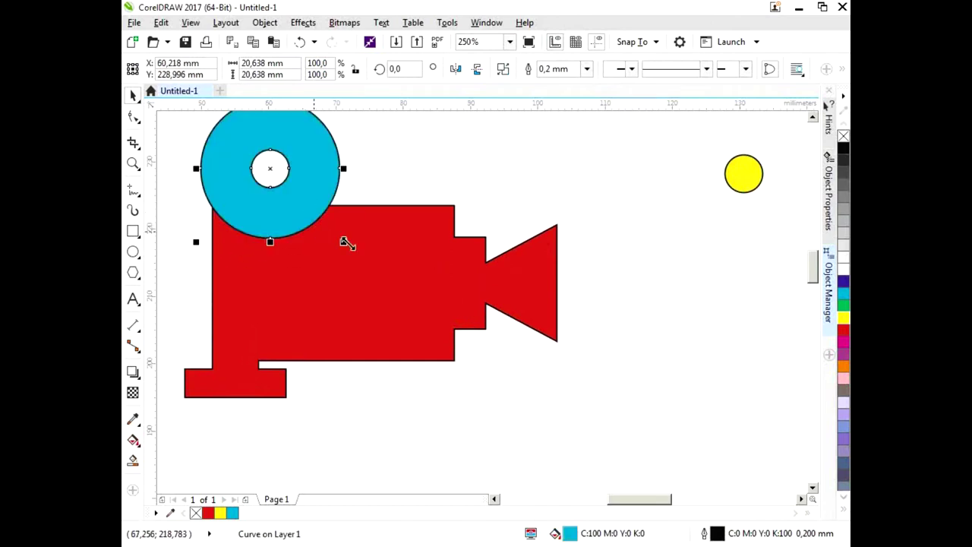
# Add a 51% copy of the cyan ring overlapping the first one on the camera body.
pyautogui.scroll(-2, 305, 196)
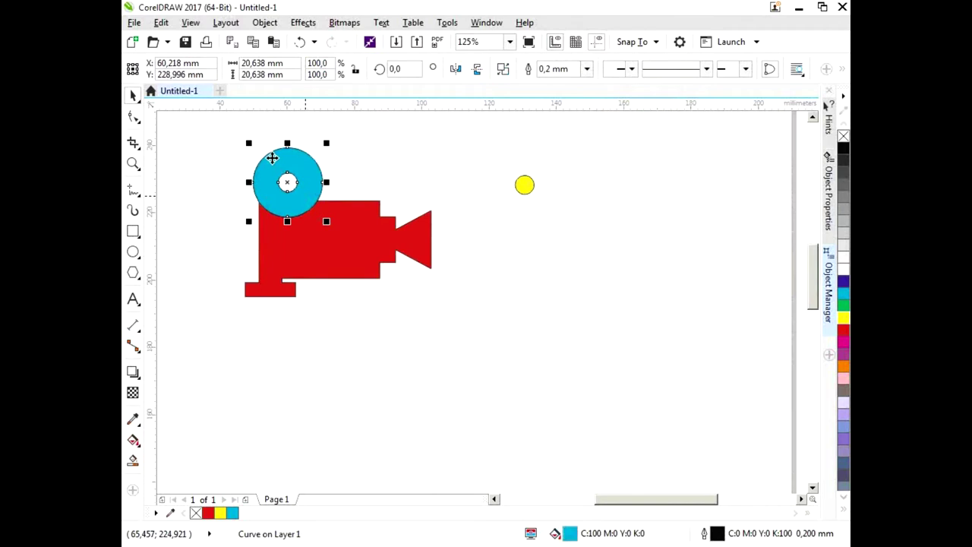
pyautogui.scroll(2, 272, 157)
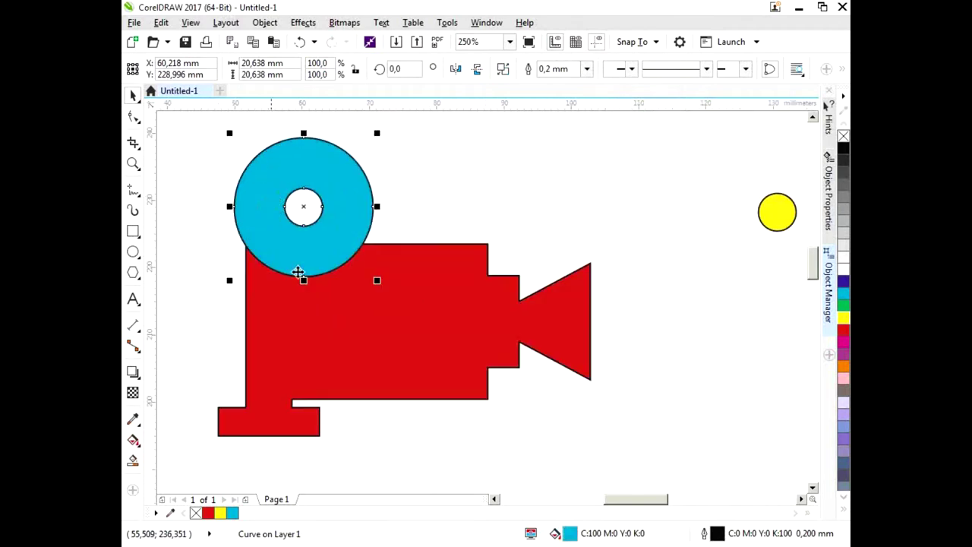
pyautogui.hotkey('ctrl', 'd')
pyautogui.click(449, 336)
pyautogui.moveTo(367, 144); pyautogui.dragTo(447, 211)
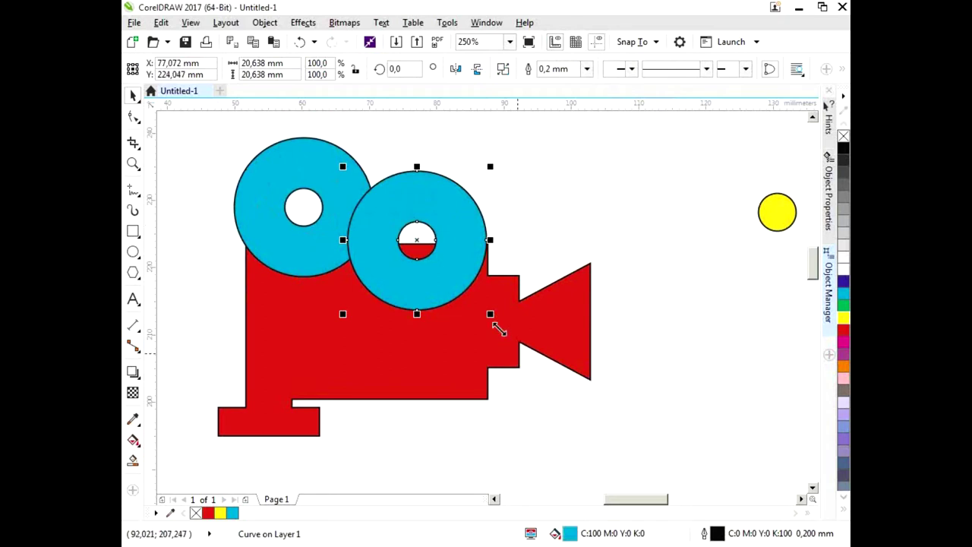
pyautogui.moveTo(490, 314); pyautogui.dragTo(474, 279)
pyautogui.moveTo(414, 239); pyautogui.dragTo(381, 227)
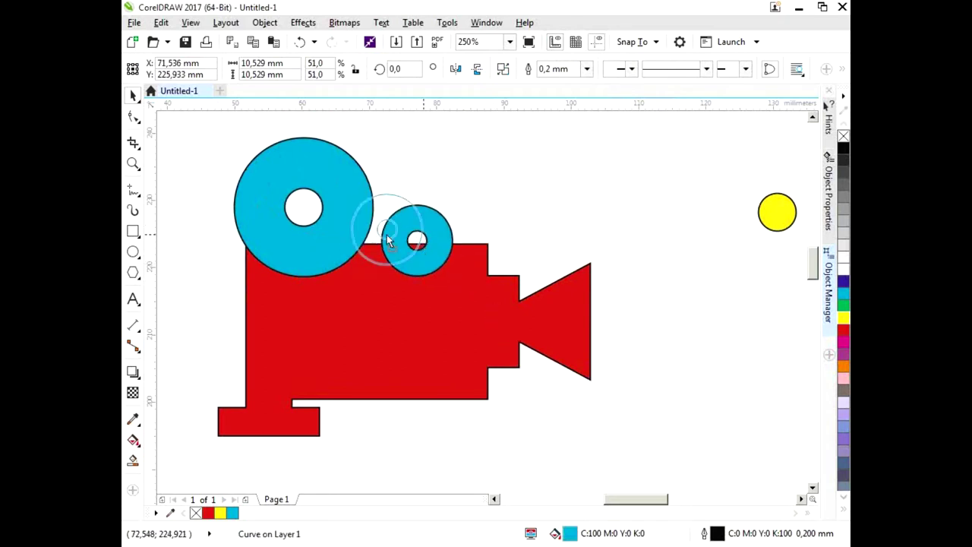
pyautogui.click(617, 228)
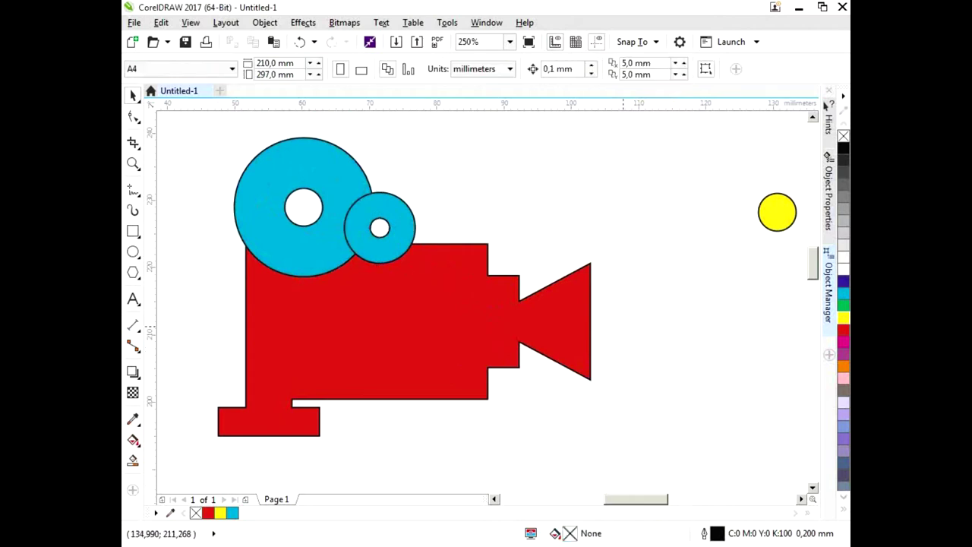
# Delete the spare yellow circle and select the body together with both rings.
pyautogui.click(783, 214)
pyautogui.press('Delete')
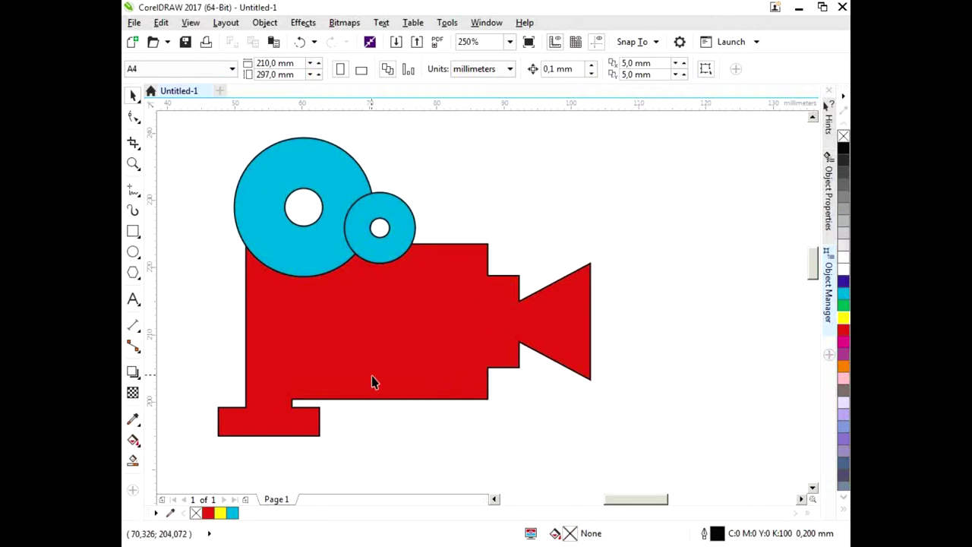
pyautogui.moveTo(167, 111); pyautogui.dragTo(646, 466)
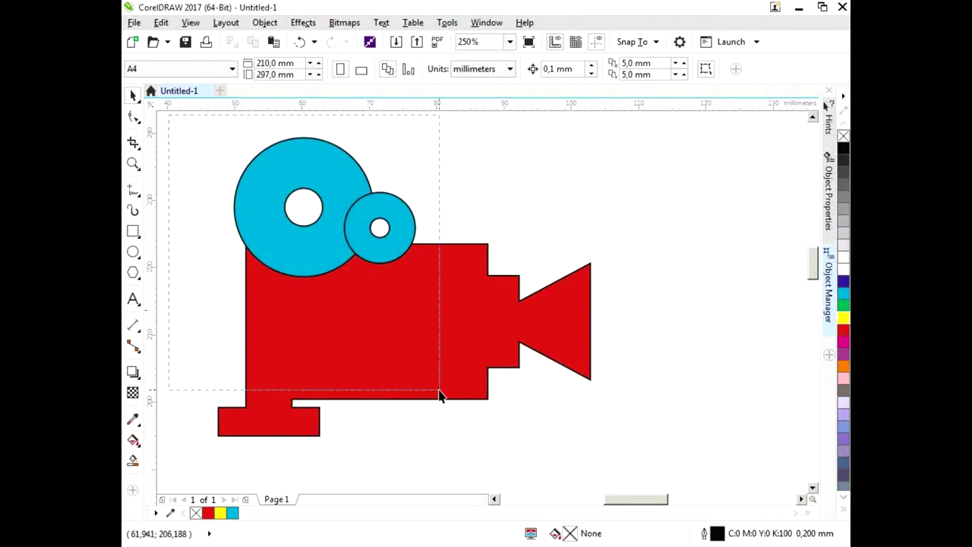
# Weld both cyan rings and the red body into a single red camera shape.
pyautogui.click(529, 69)
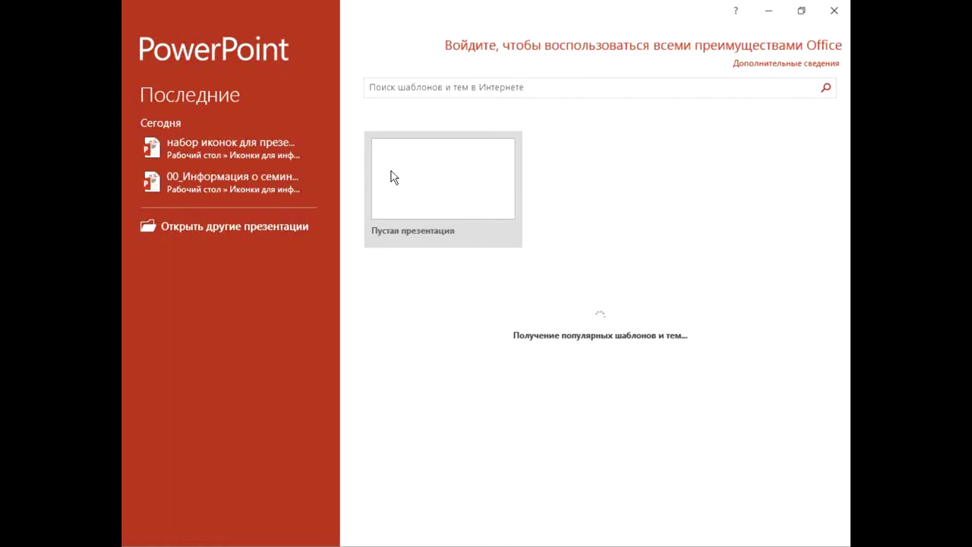
# Start a blank presentation and switch its slide to the Blank layout.
pyautogui.click(391, 178)
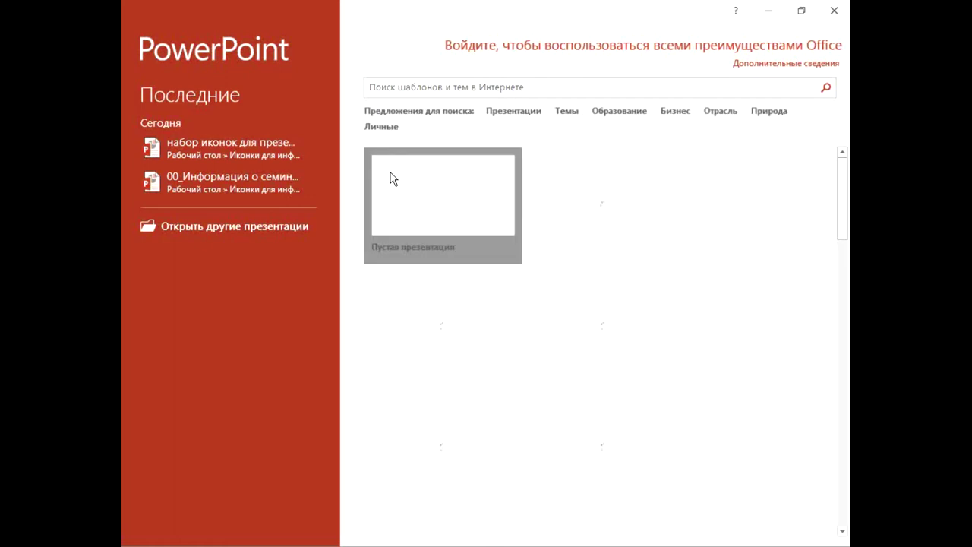
pyautogui.click(253, 52)
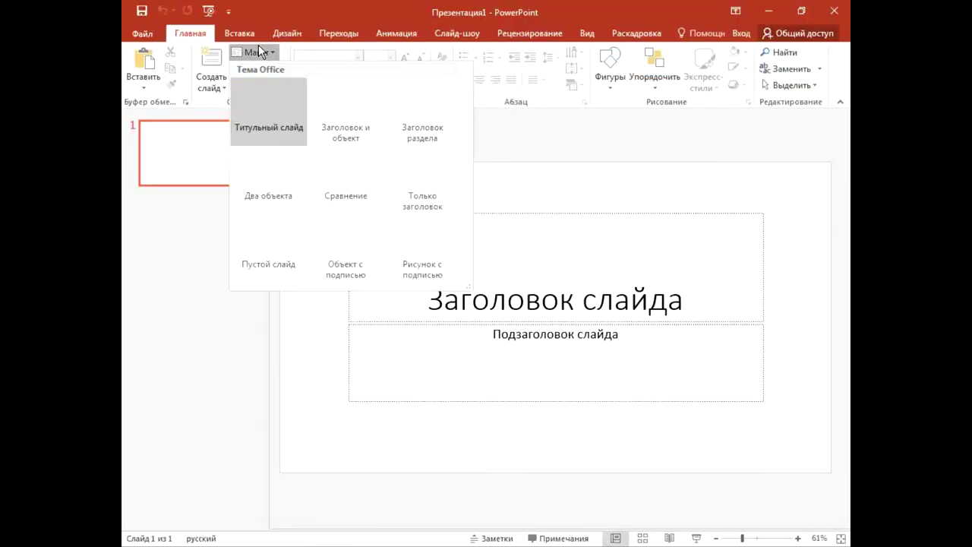
pyautogui.click(271, 237)
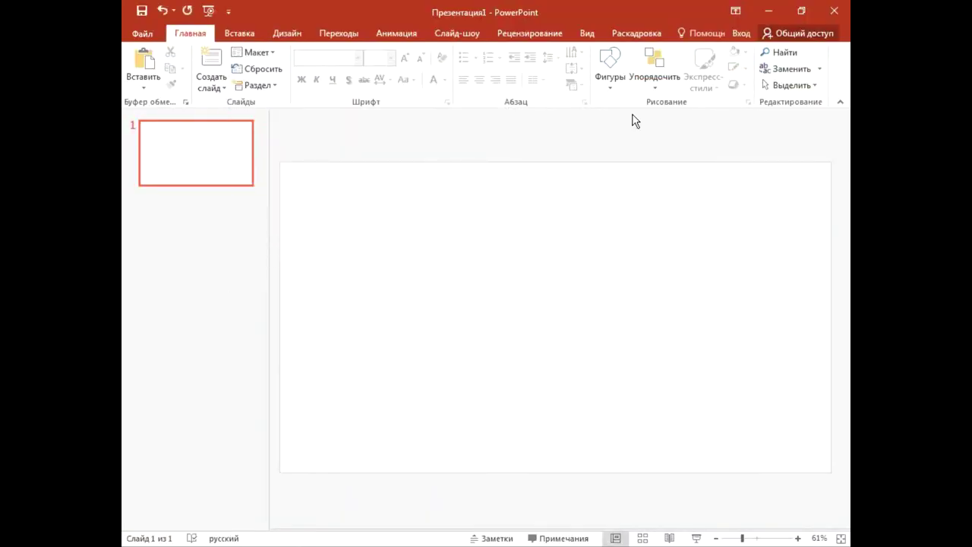
# Draw a blue rectangle near the centre of the slide.
pyautogui.click(621, 77)
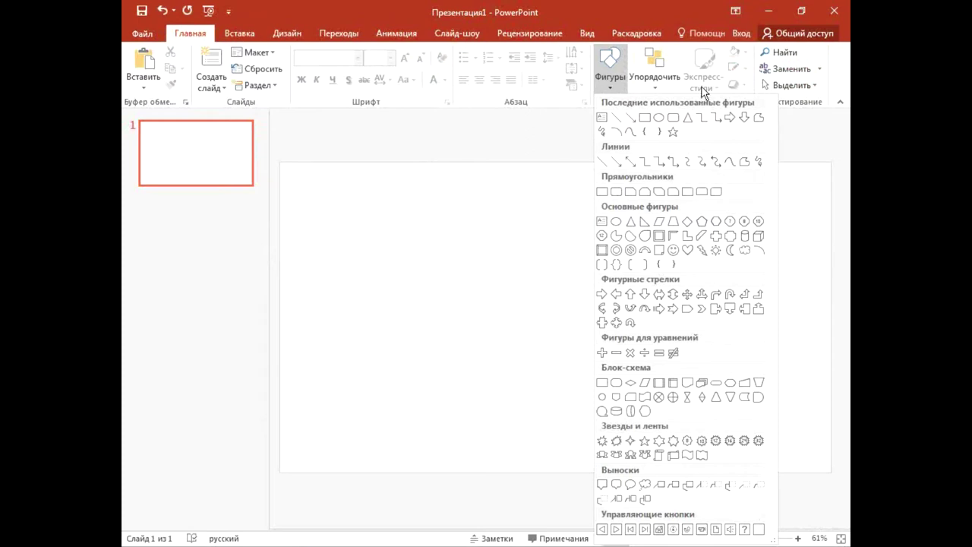
pyautogui.click(644, 120)
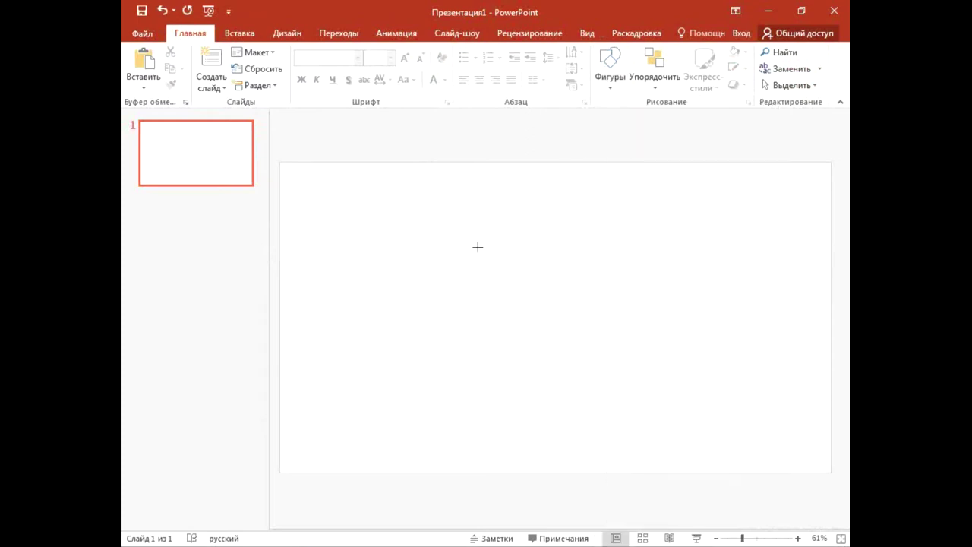
pyautogui.moveTo(478, 241); pyautogui.dragTo(583, 290)
pyautogui.click(610, 67)
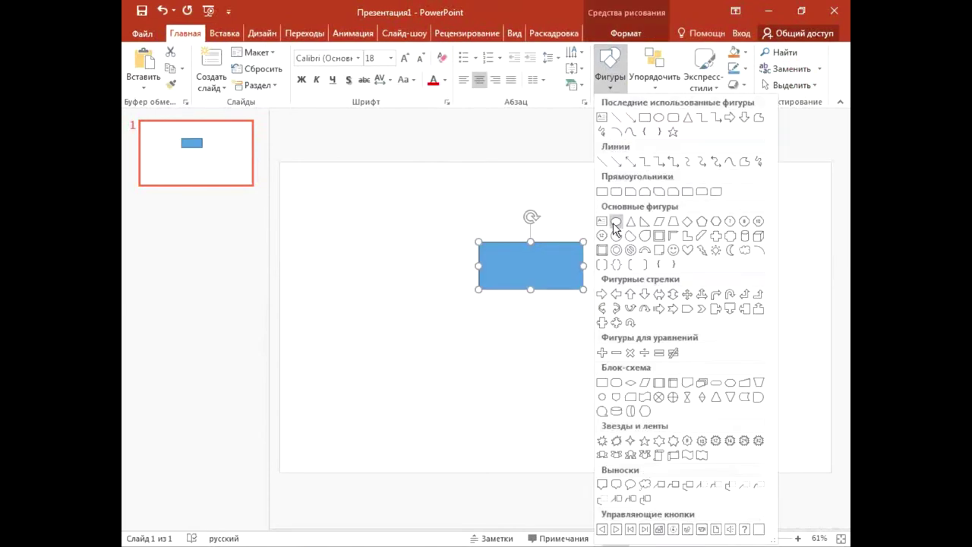
pyautogui.click(615, 221)
pyautogui.click(622, 53)
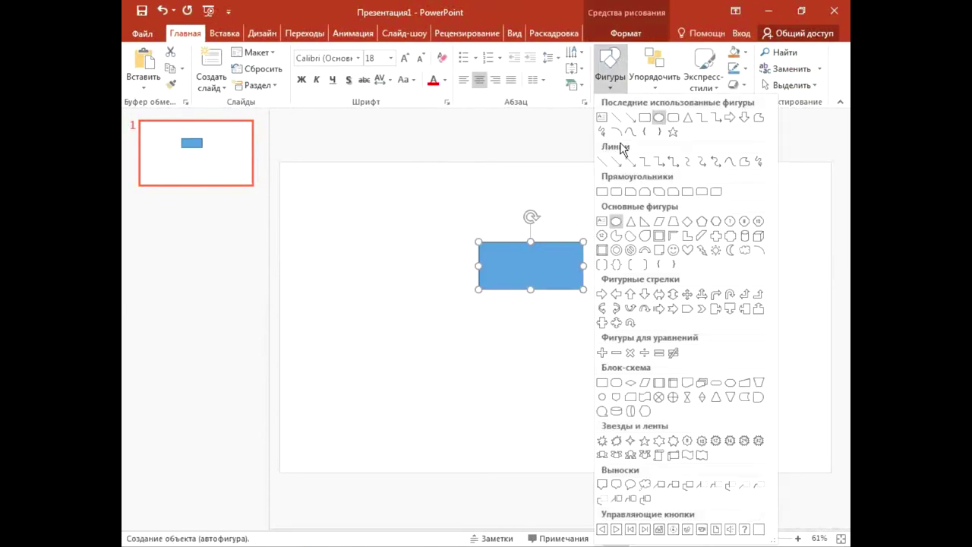
pyautogui.click(606, 191)
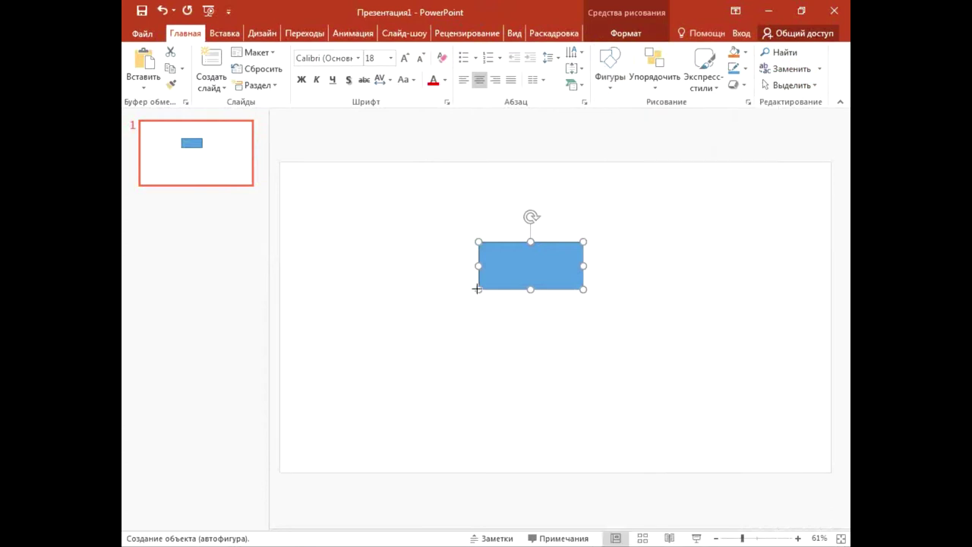
# Draw a small stand and a thin flat base beneath the blue rectangle.
pyautogui.moveTo(497, 306); pyautogui.dragTo(485, 274)
pyautogui.click(544, 353)
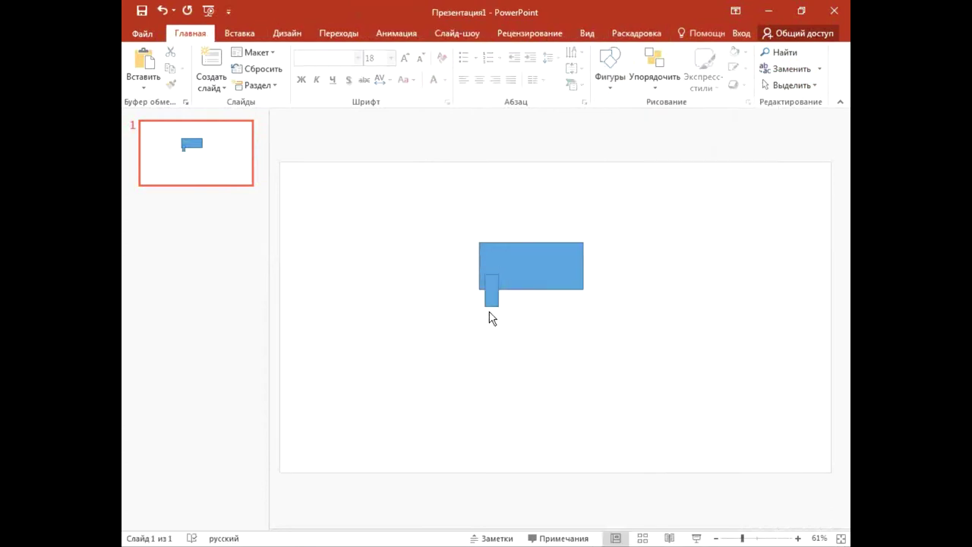
pyautogui.click(610, 63)
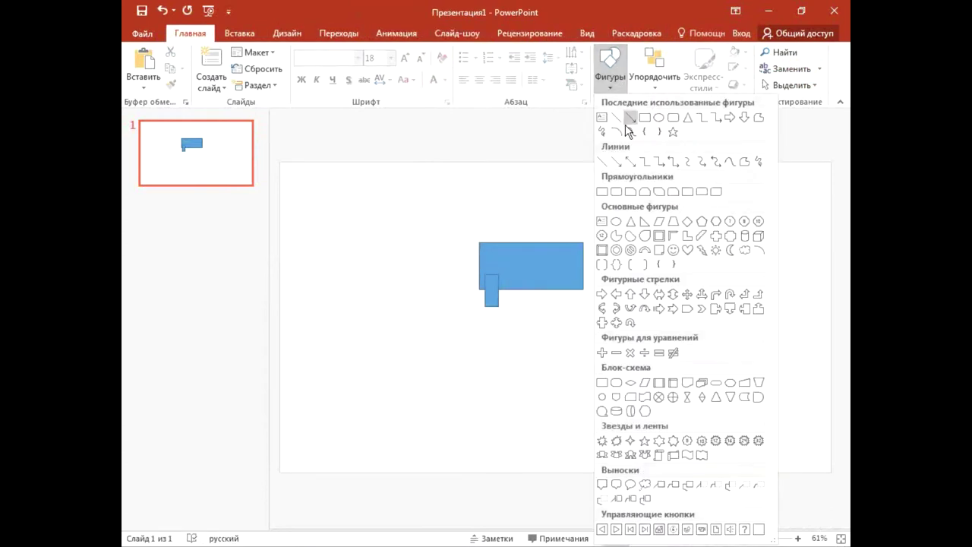
pyautogui.click(612, 192)
pyautogui.moveTo(461, 294); pyautogui.dragTo(527, 310)
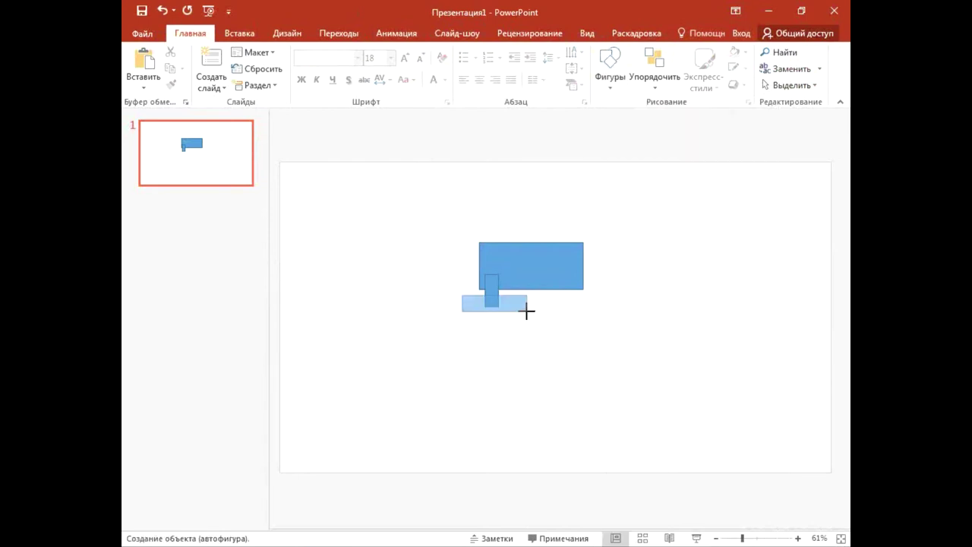
pyautogui.moveTo(494, 302); pyautogui.dragTo(500, 301)
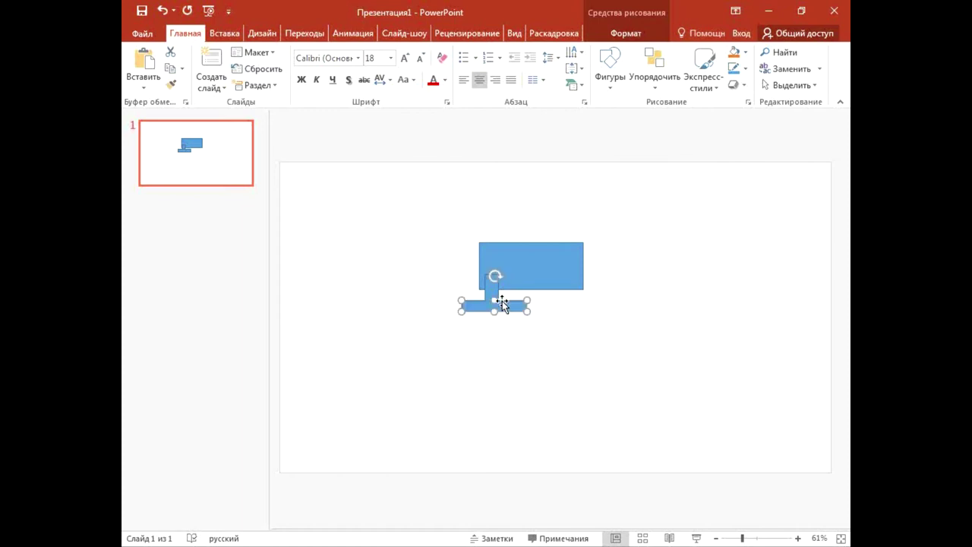
pyautogui.click(638, 275)
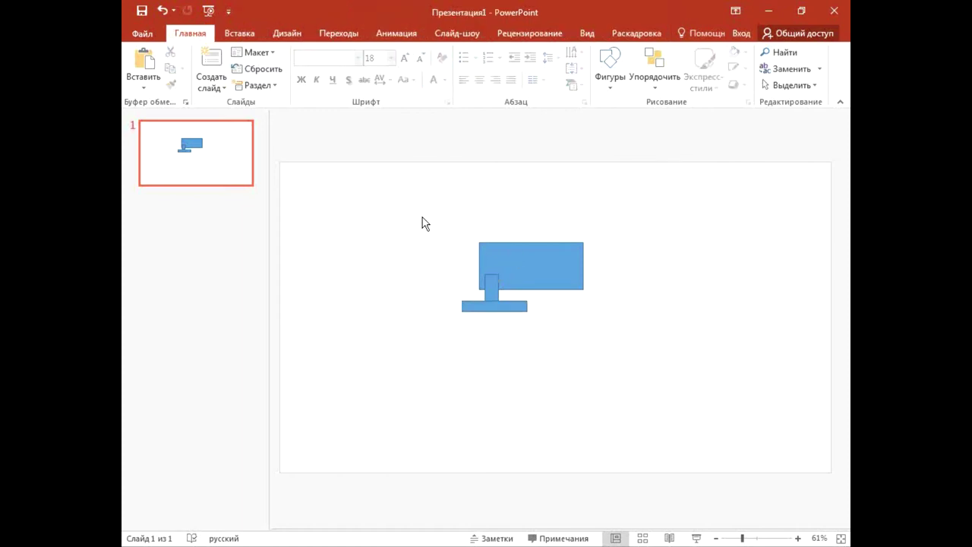
# Union all three rectangles into one shape with Merge Shapes.
pyautogui.moveTo(424, 223); pyautogui.dragTo(644, 357)
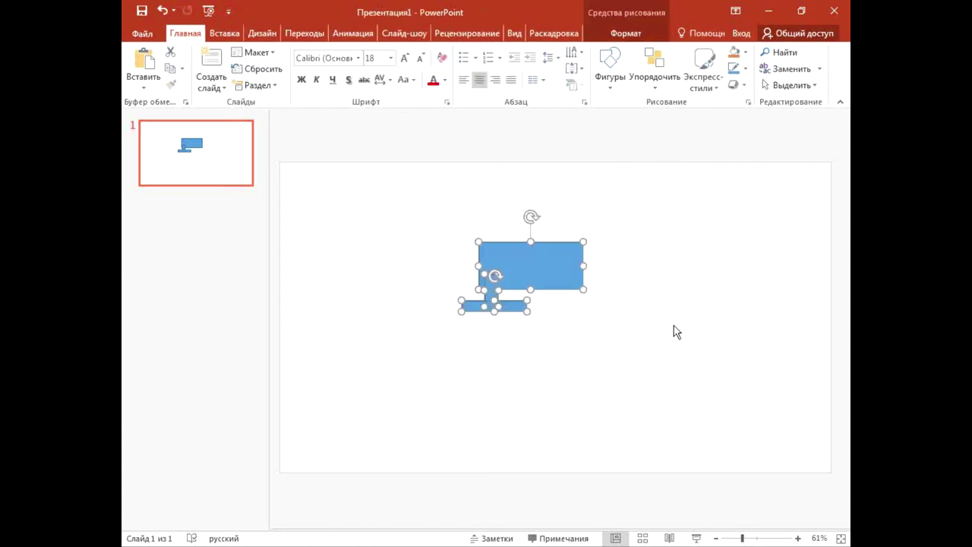
pyautogui.click(643, 34)
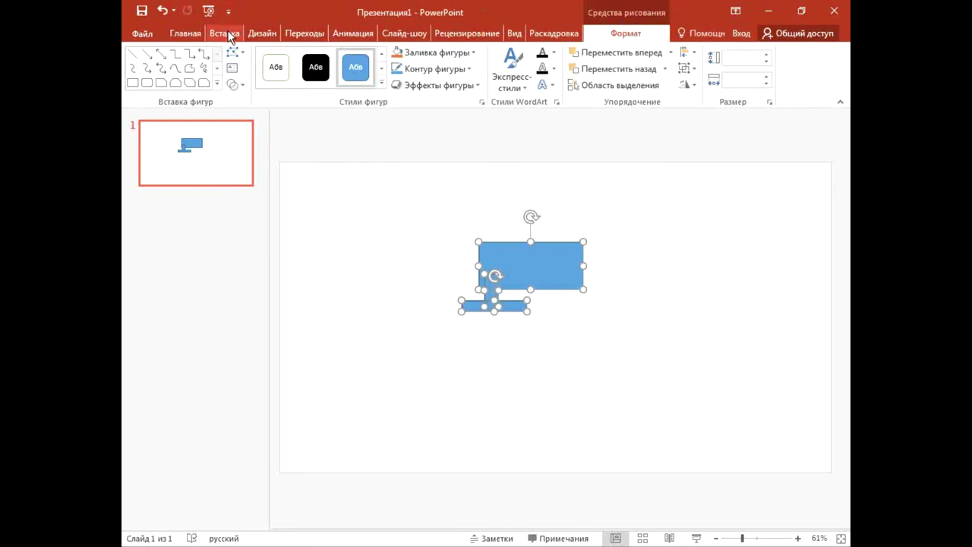
pyautogui.click(237, 84)
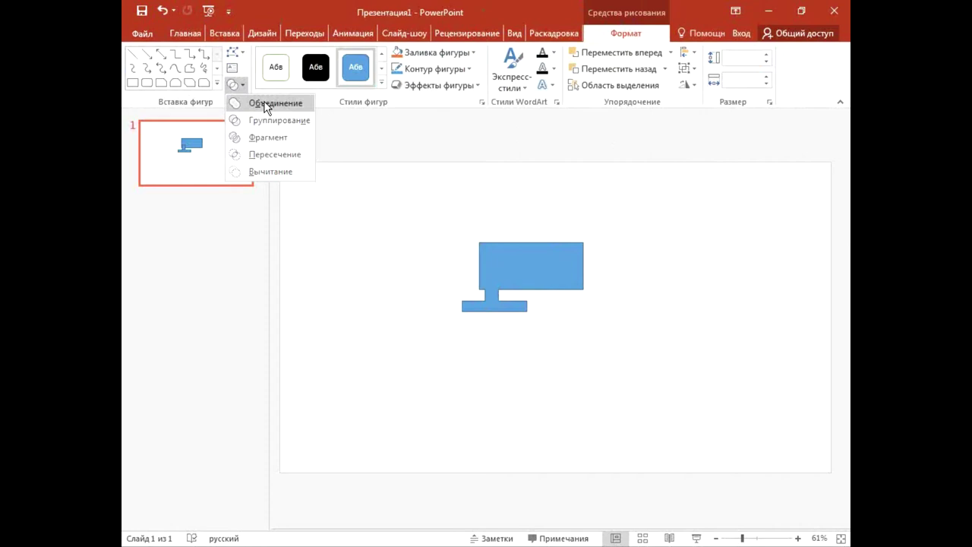
pyautogui.click(265, 104)
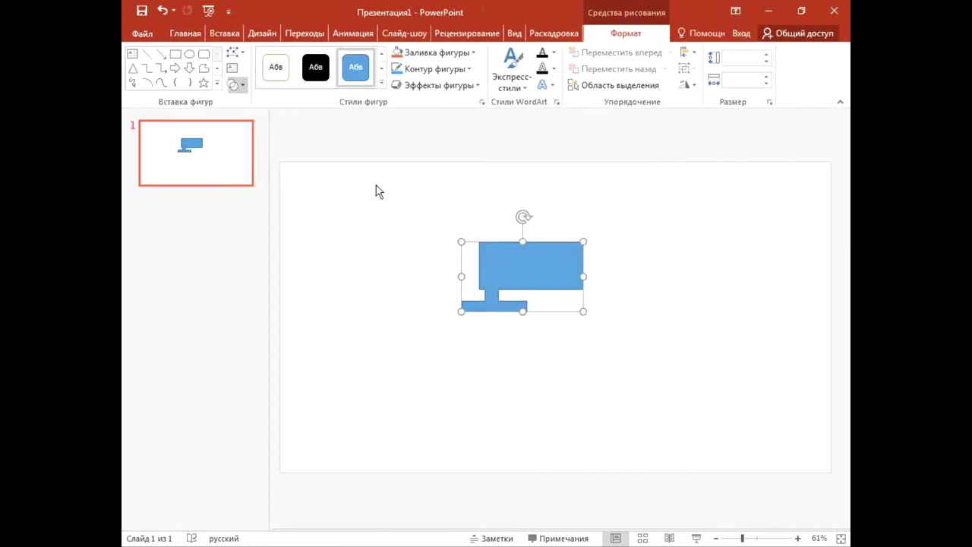
# Draw a large circle left of the monitor and a small orange circle above it.
pyautogui.click(190, 54)
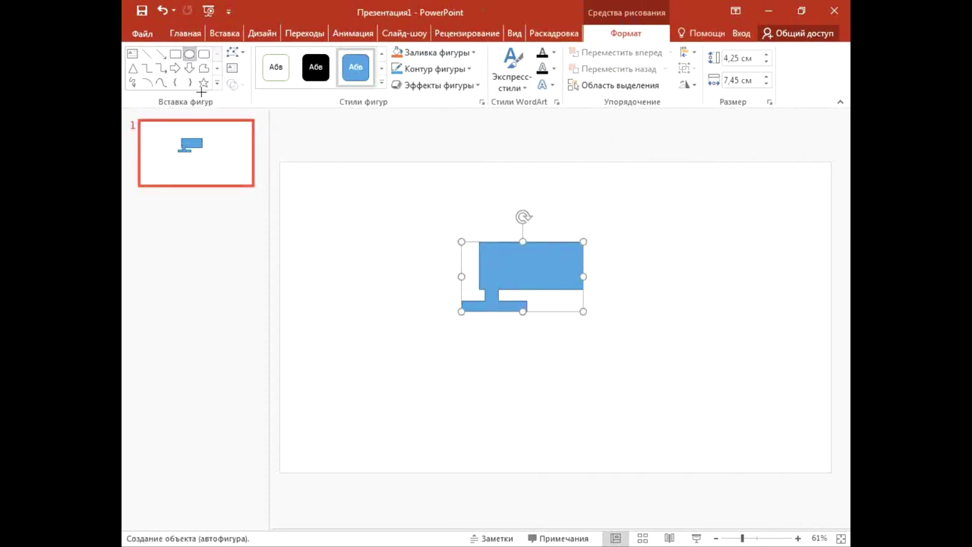
pyautogui.moveTo(308, 214)
pyautogui.mouseDown()
pyautogui.moveTo(397, 322)
pyautogui.moveTo(407, 312)
pyautogui.moveTo(393, 337)
pyautogui.mouseUp()
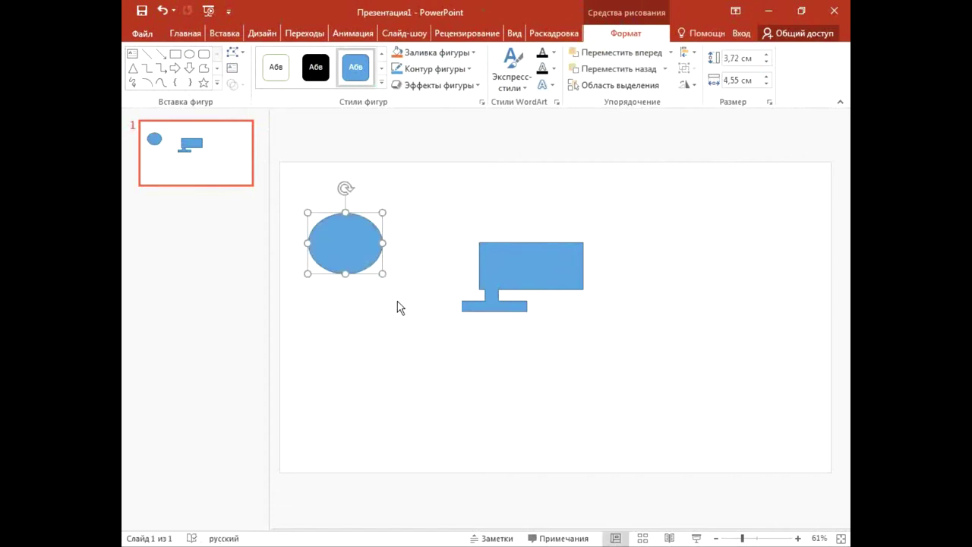
pyautogui.moveTo(401, 304)
pyautogui.mouseDown()
pyautogui.moveTo(408, 318)
pyautogui.moveTo(373, 279)
pyautogui.mouseUp()
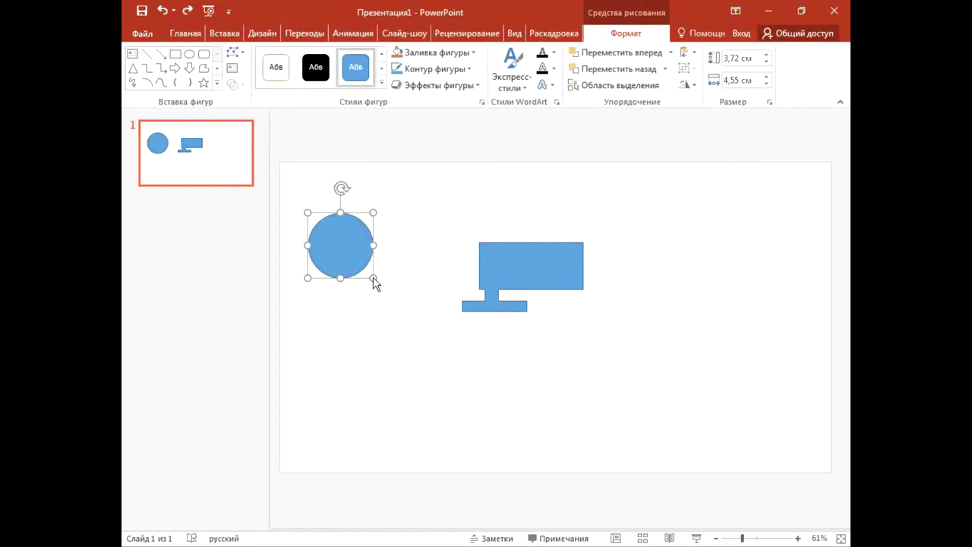
pyautogui.click(398, 338)
pyautogui.click(614, 68)
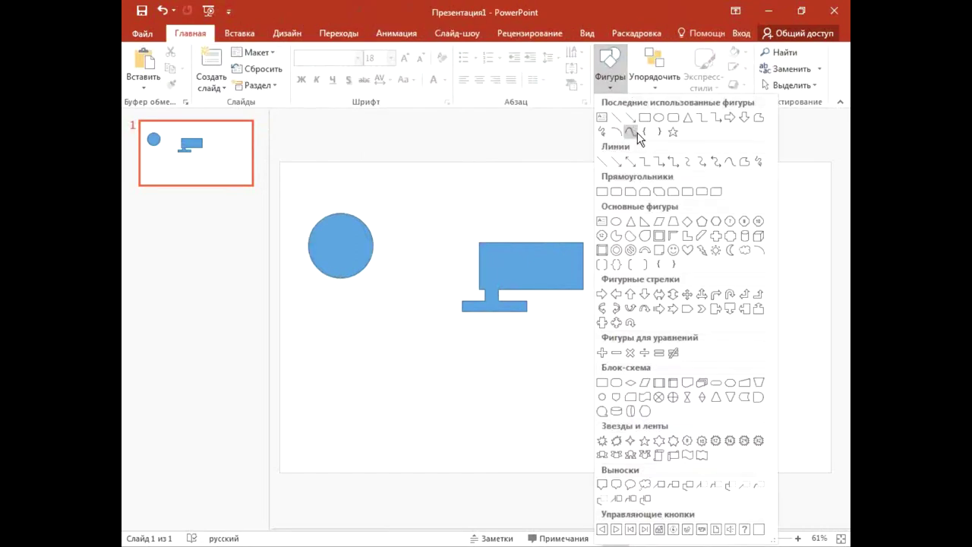
pyautogui.click(658, 123)
pyautogui.moveTo(422, 195); pyautogui.dragTo(436, 210)
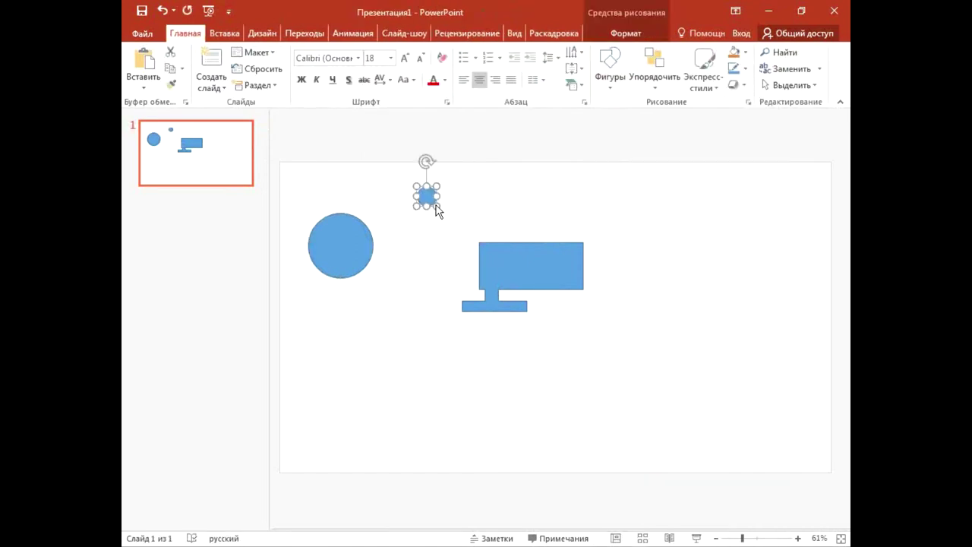
pyautogui.click(736, 54)
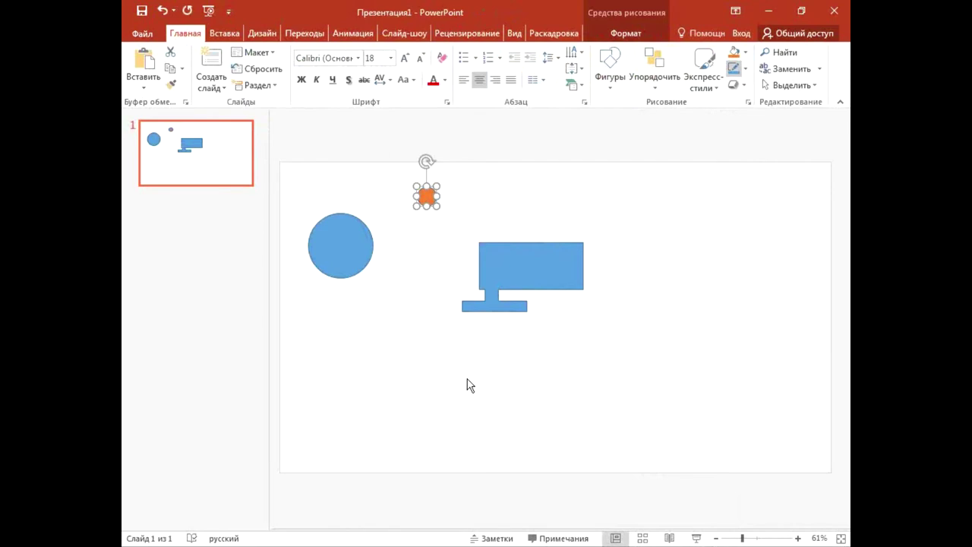
# Centre the small circle within the large one and Combine them into a ring.
pyautogui.keyDown('shift'); pyautogui.click(304, 244); pyautogui.keyUp('shift')
pyautogui.click(642, 33)
pyautogui.click(687, 53)
pyautogui.click(688, 54)
pyautogui.click(687, 53)
pyautogui.click(725, 139)
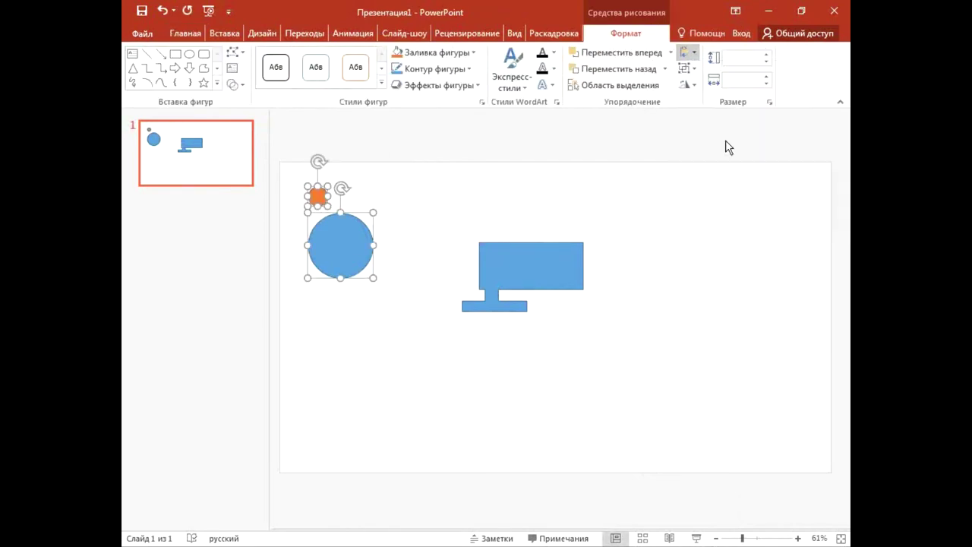
pyautogui.click(693, 57)
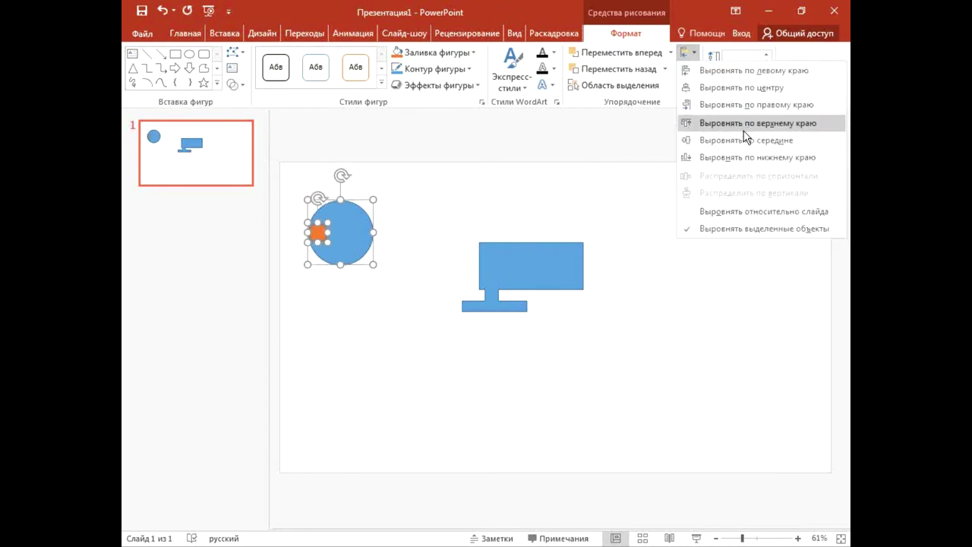
pyautogui.press('Escape')
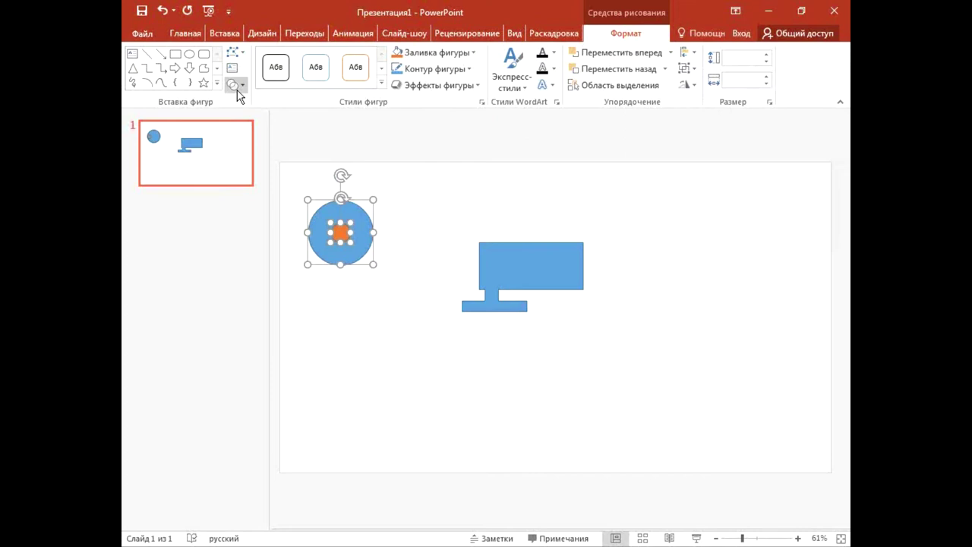
pyautogui.click(236, 85)
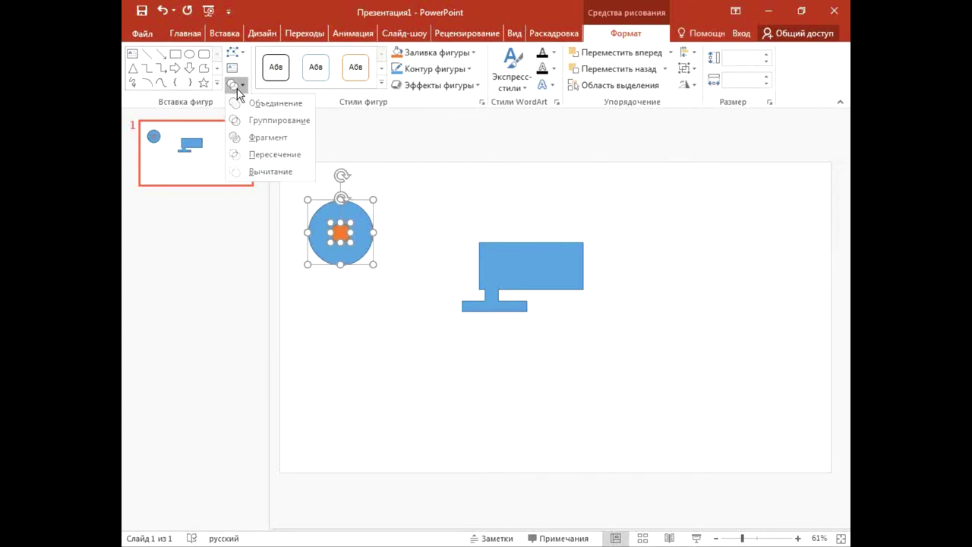
pyautogui.click(253, 123)
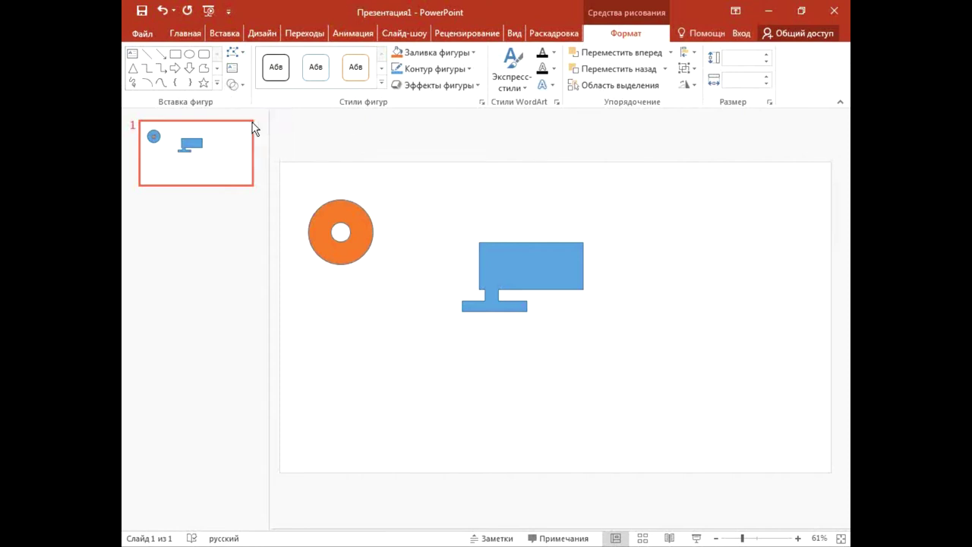
# Delete the orange ring and blue monitor shape from the slide, then minimise PowerPoint.
pyautogui.moveTo(389, 222); pyautogui.dragTo(550, 227)
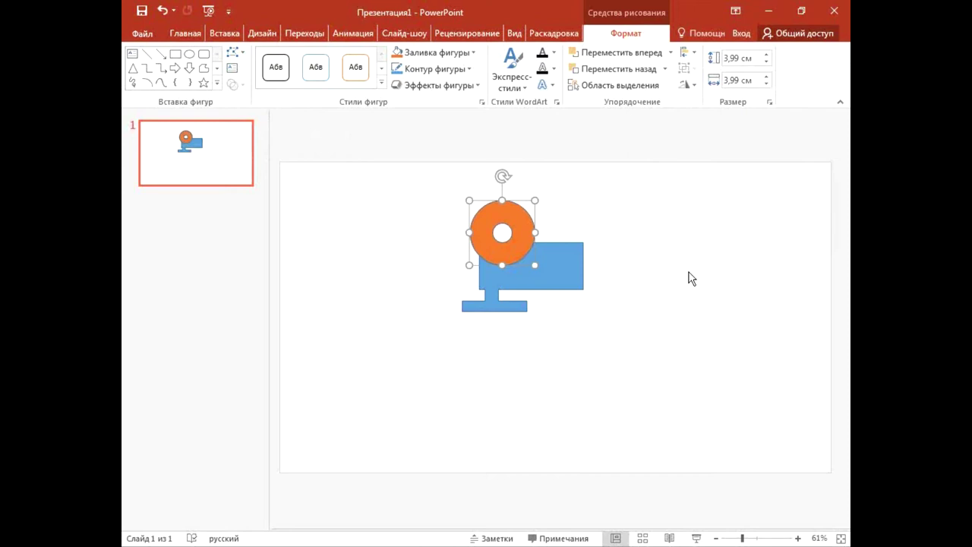
pyautogui.click(655, 297)
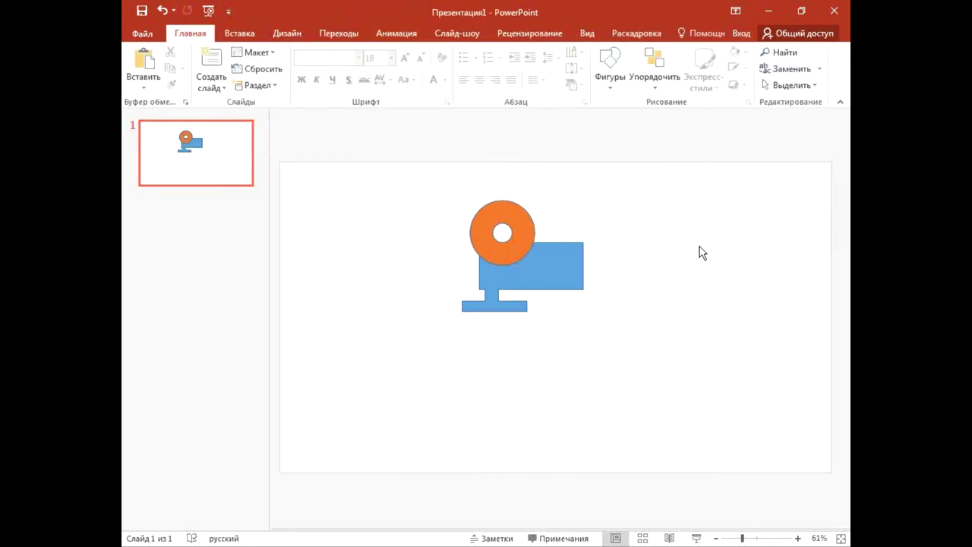
pyautogui.moveTo(652, 386); pyautogui.dragTo(405, 168)
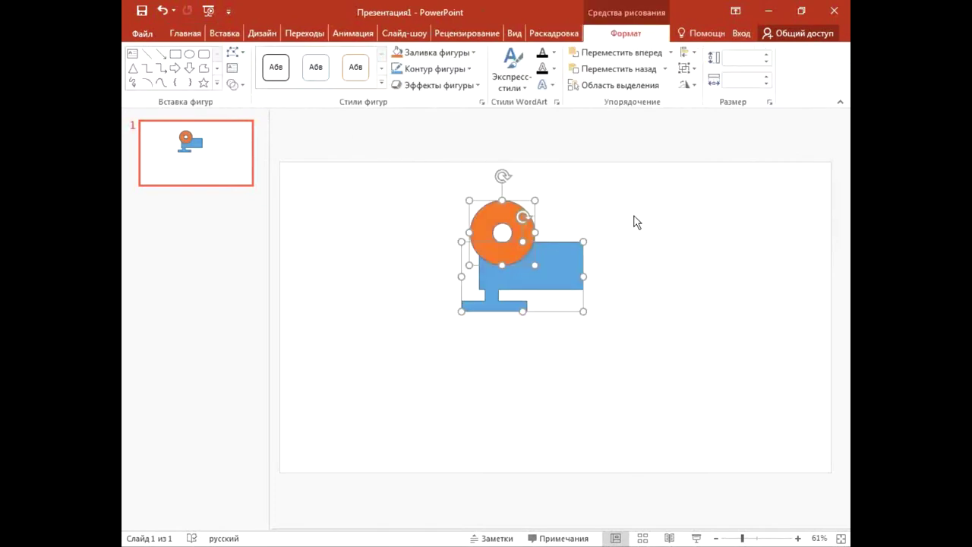
pyautogui.press('Delete')
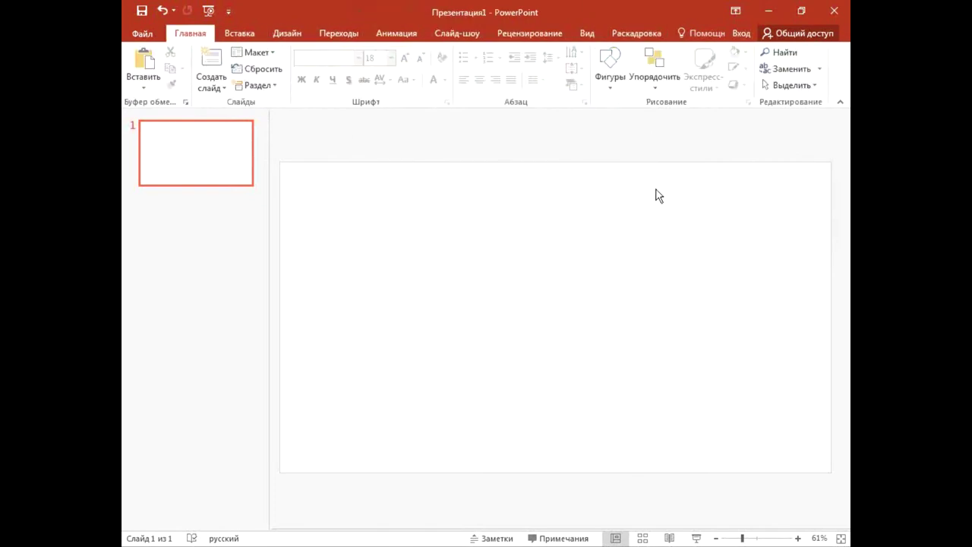
pyautogui.click(769, 11)
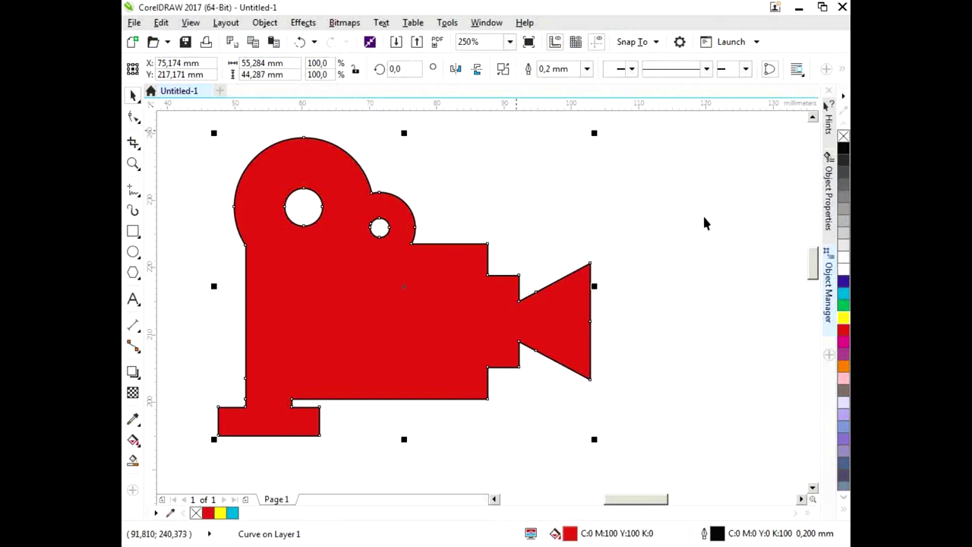
# Nudge the red camera shape right and down to X 80.149 mm, Y 216.219 mm.
pyautogui.click(702, 240)
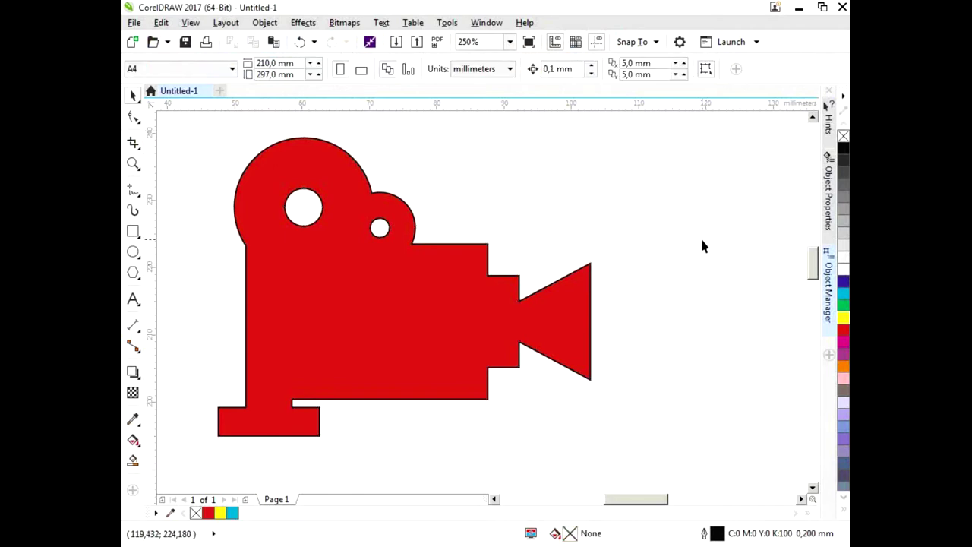
pyautogui.click(375, 341)
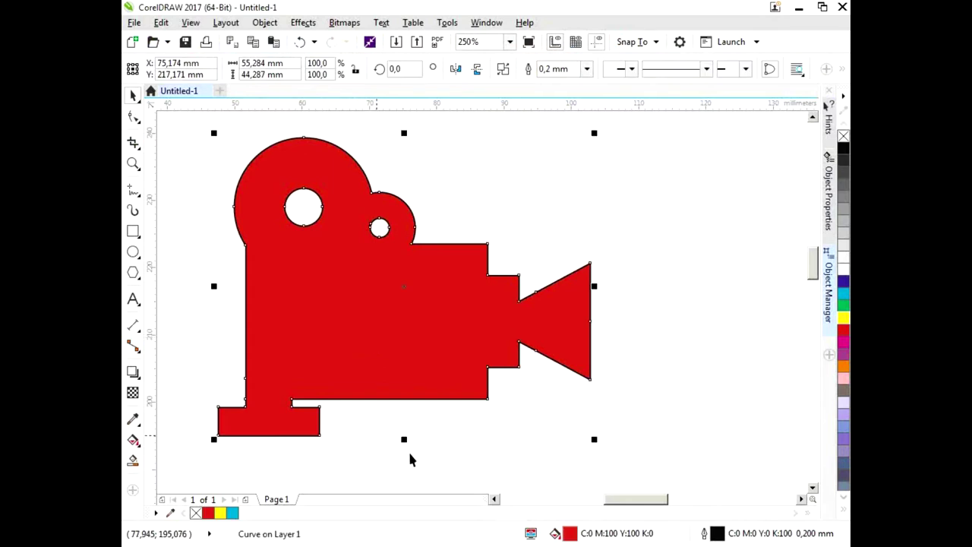
pyautogui.hscroll(1, 448, 287)
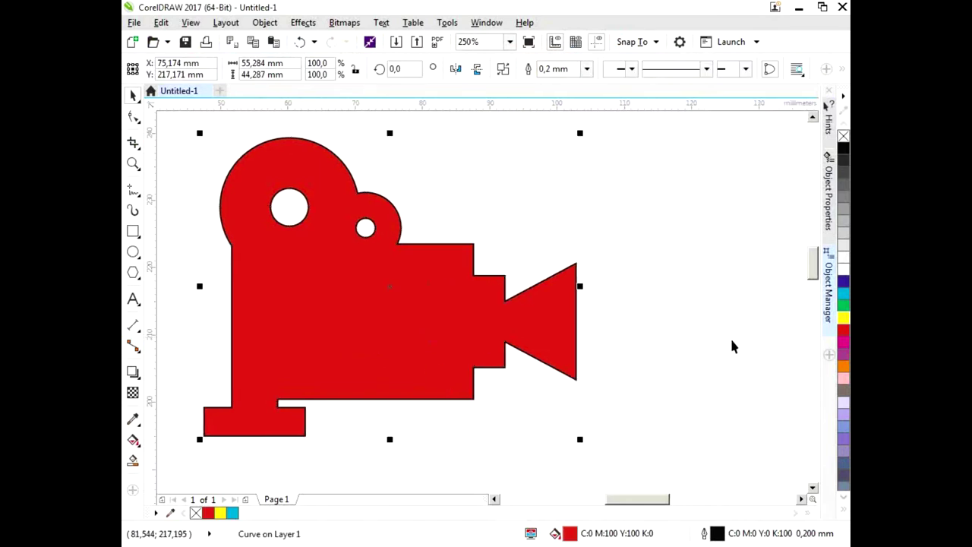
pyautogui.click(732, 346)
pyautogui.click(375, 325)
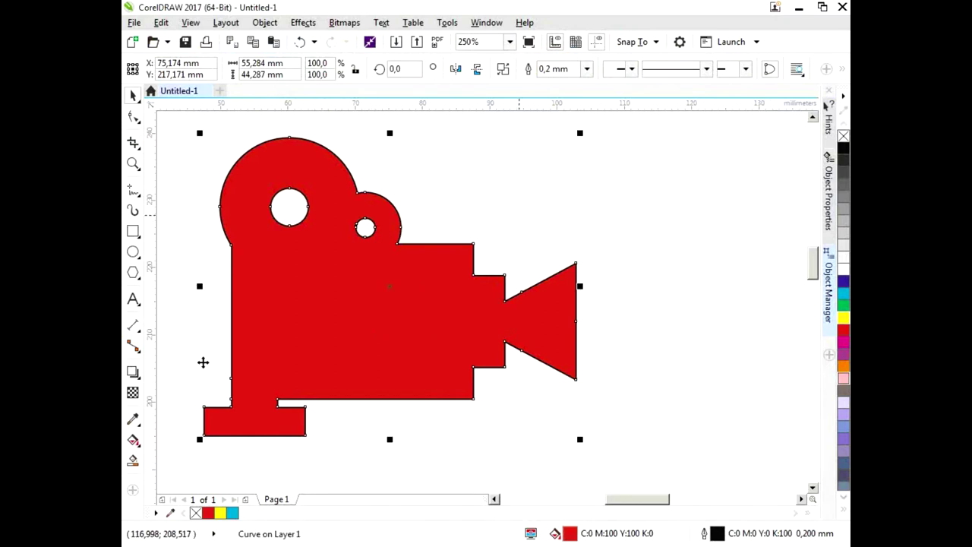
pyautogui.moveTo(411, 308); pyautogui.dragTo(445, 313)
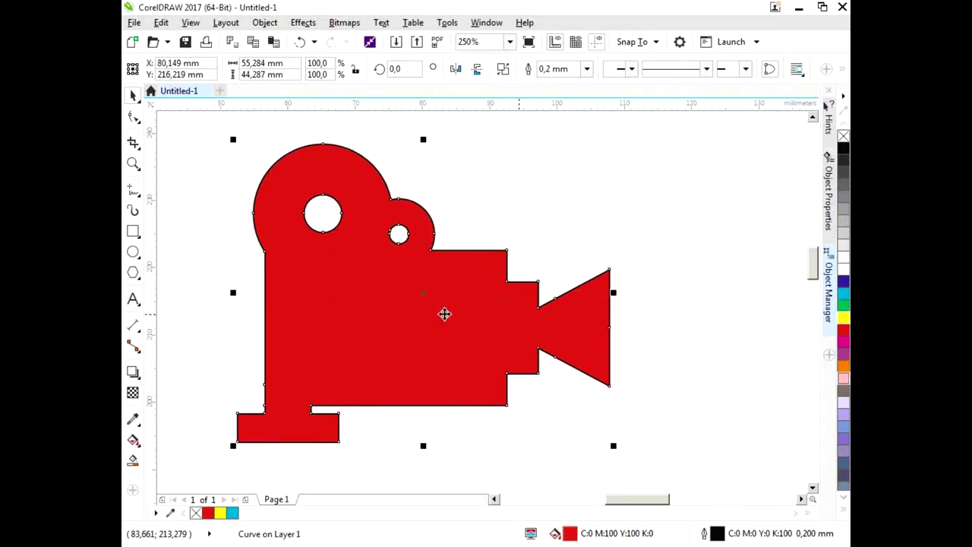
# Move the camera up-left to X 76.127 mm, Y 220.664 mm, keeping its 0.2 mm outline.
pyautogui.moveTo(408, 388); pyautogui.dragTo(381, 359)
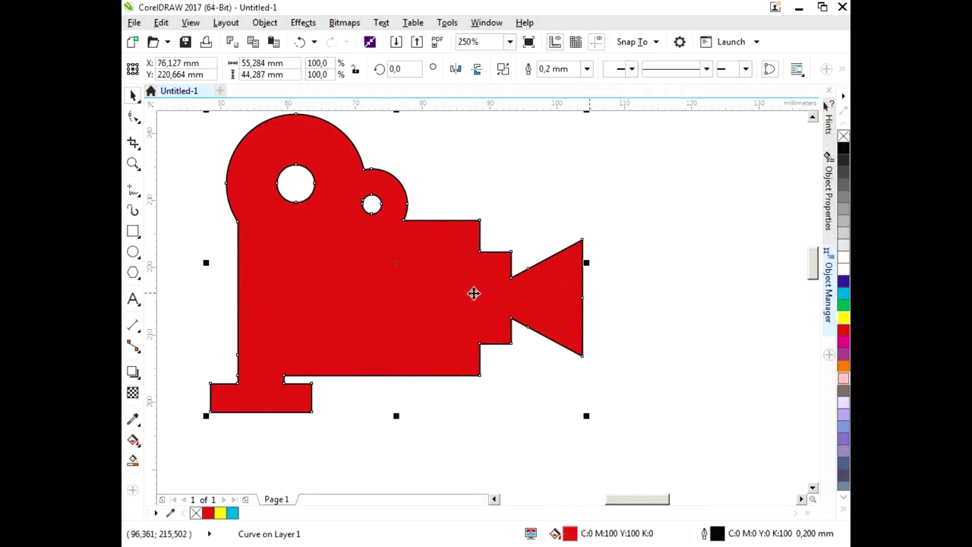
pyautogui.rightClick(424, 254)
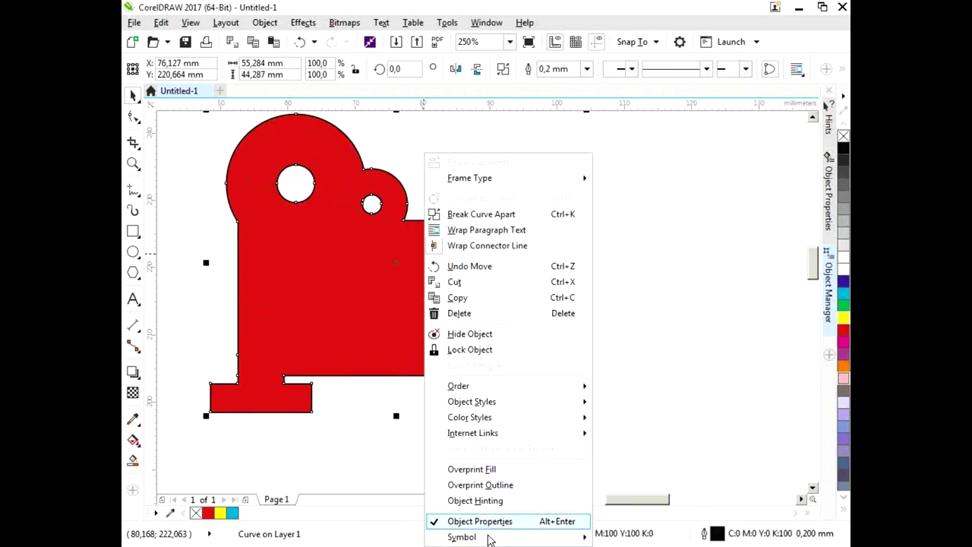
pyautogui.click(353, 315)
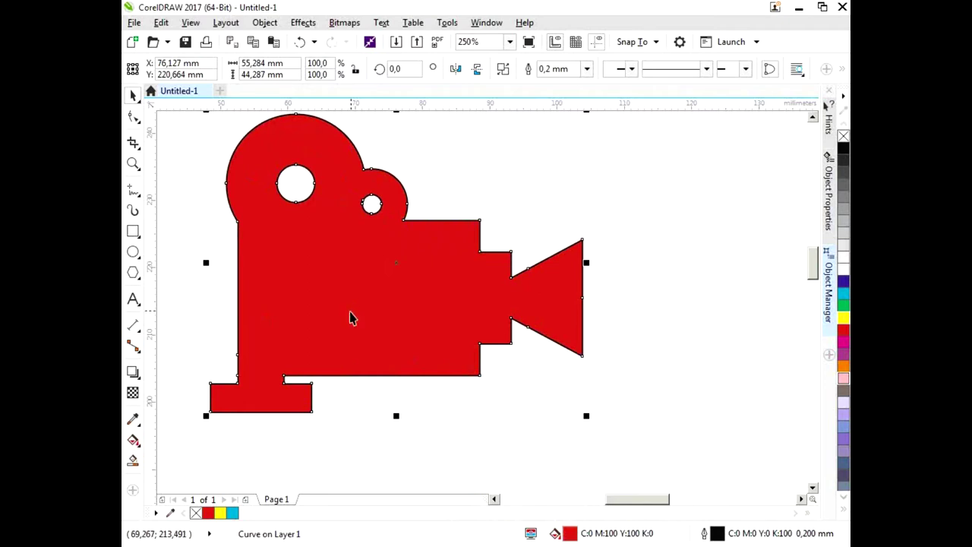
pyautogui.click(587, 69)
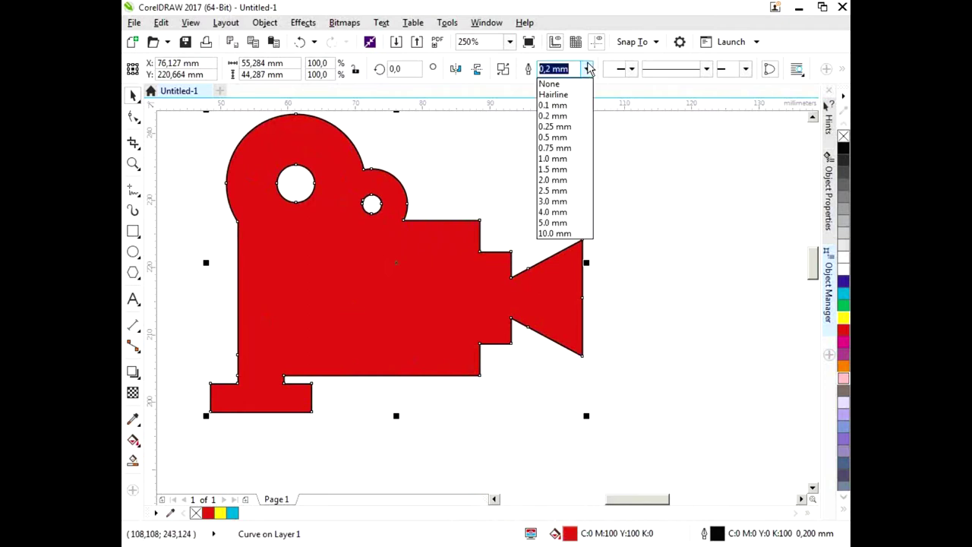
pyautogui.click(460, 256)
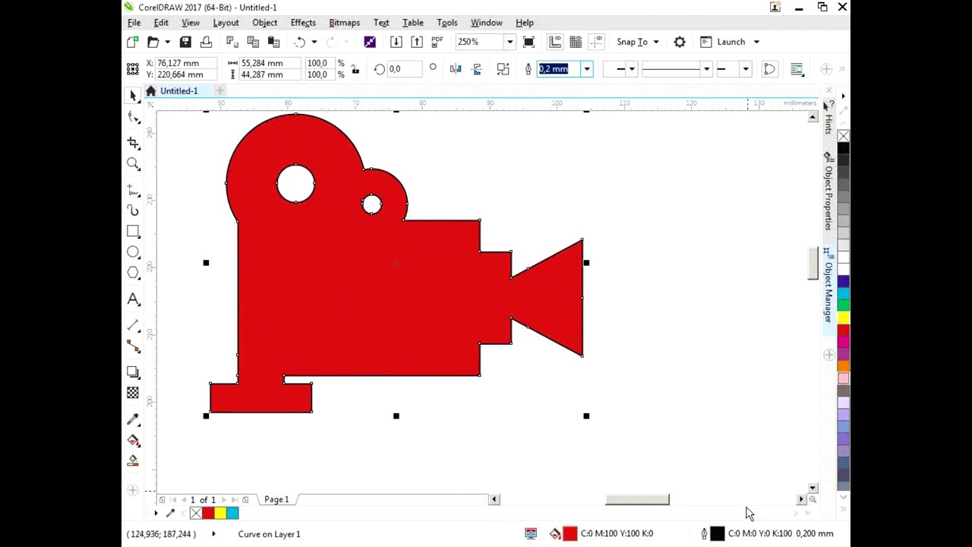
# Set the camera's Outline Pen width to None so only the red fill remains.
pyautogui.doubleClick(705, 534)
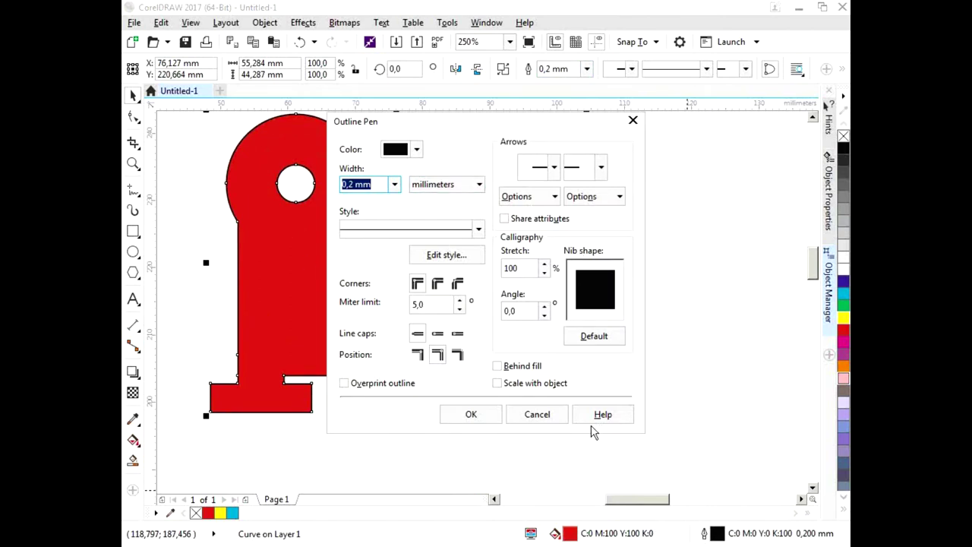
pyautogui.click(395, 186)
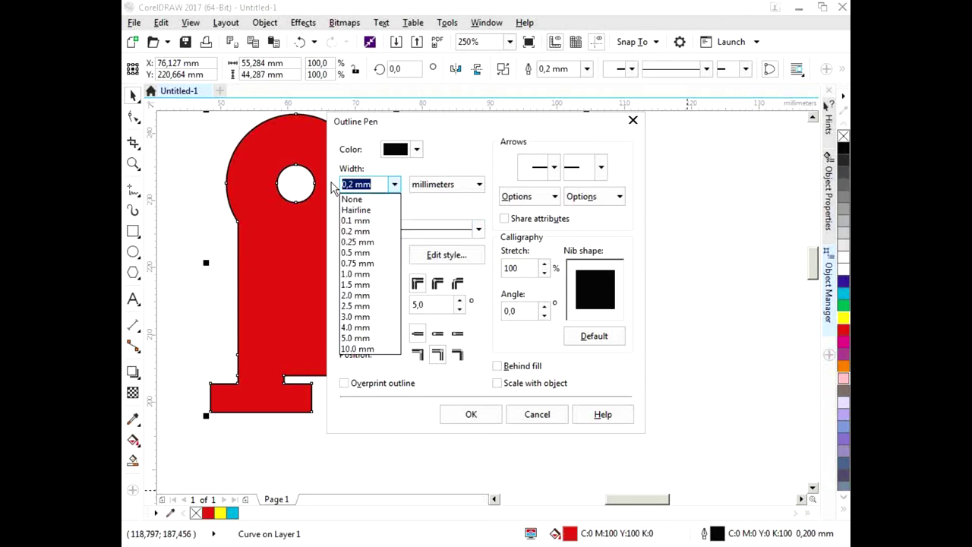
pyautogui.click(359, 202)
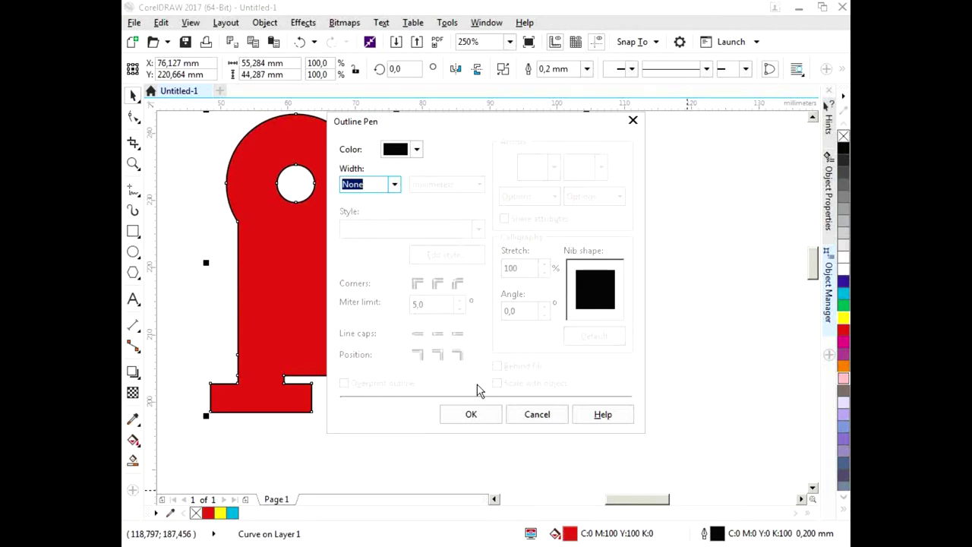
pyautogui.click(468, 417)
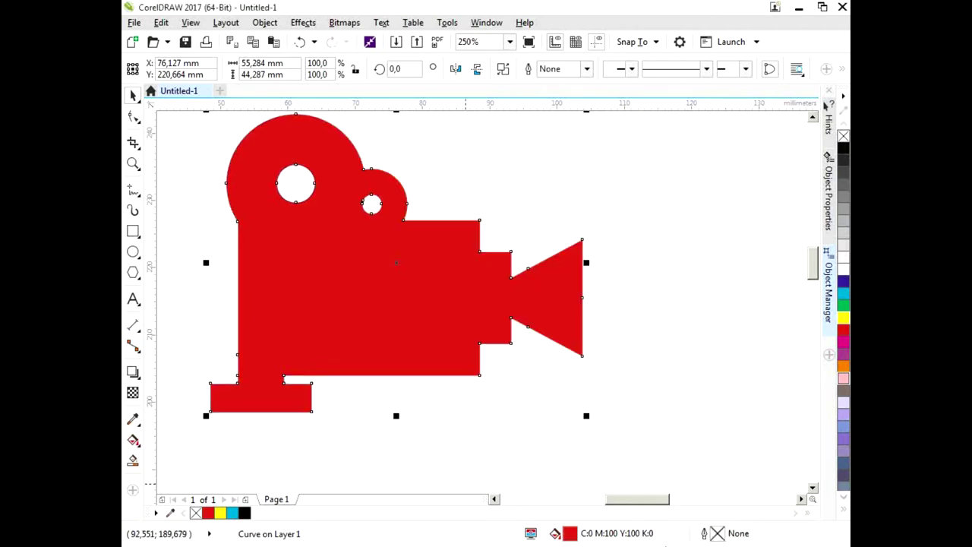
# Deselect and reselect the red camera curve a few times to inspect its edges, leaving it selected.
pyautogui.click(729, 372)
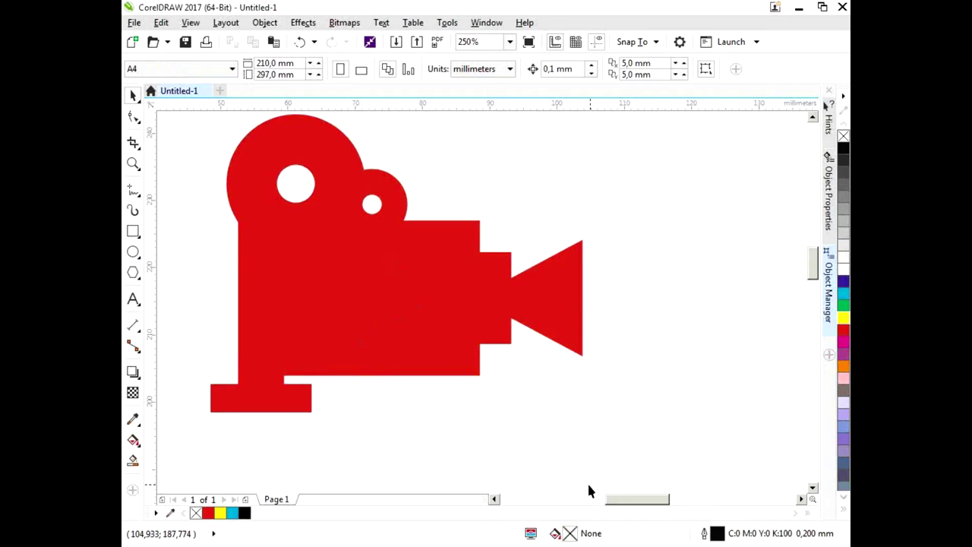
pyautogui.click(446, 317)
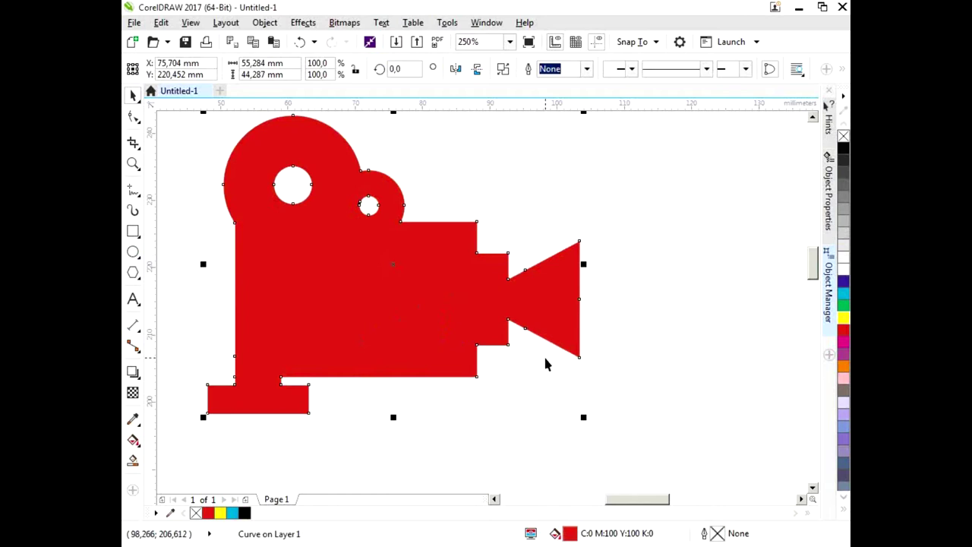
pyautogui.click(672, 372)
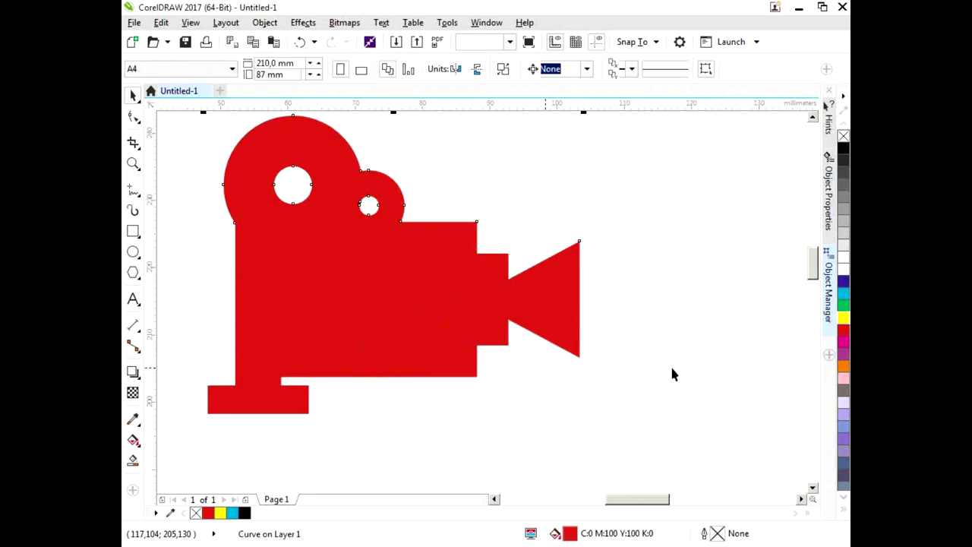
pyautogui.click(439, 329)
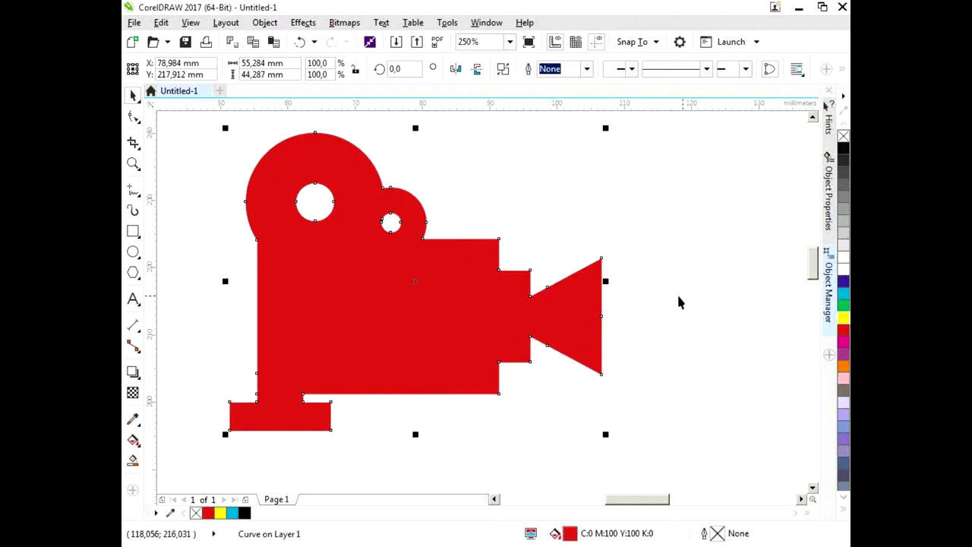
pyautogui.click(690, 244)
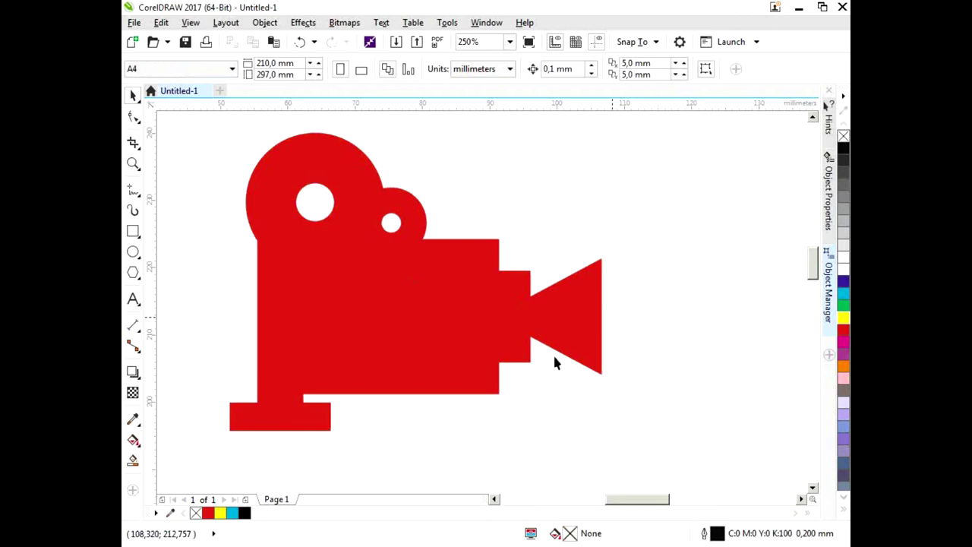
pyautogui.click(468, 315)
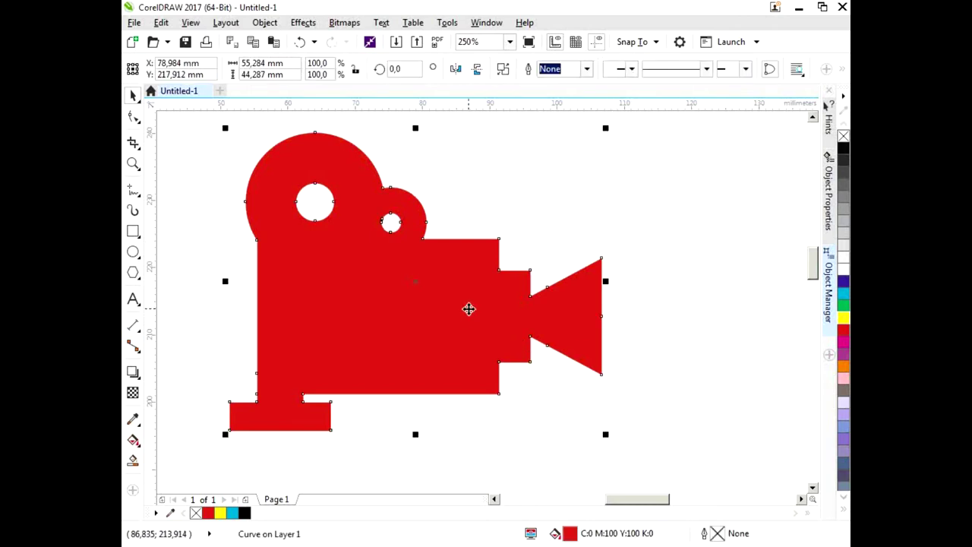
pyautogui.click(133, 22)
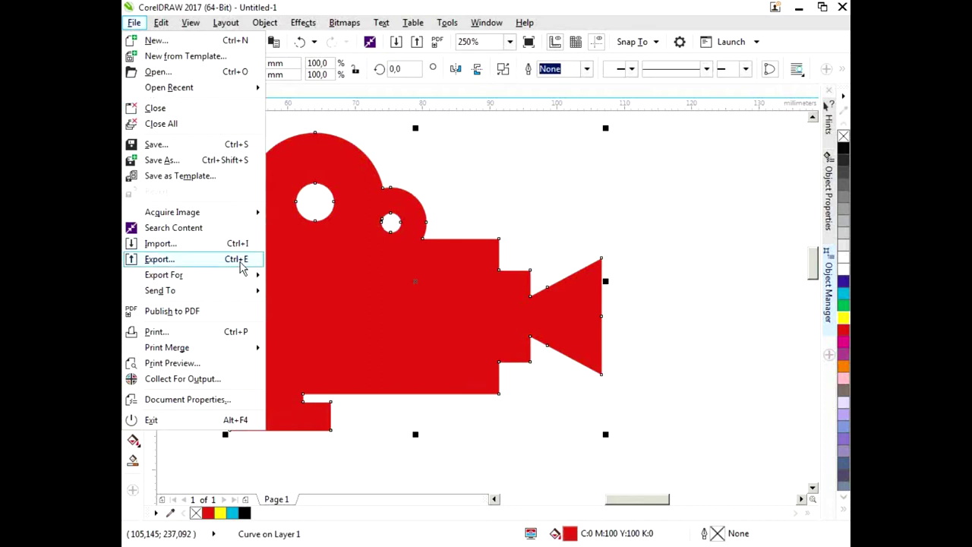
# Start exporting the camera icon as PNG, with the desktop (Рабочий стол) as destination.
pyautogui.click(242, 266)
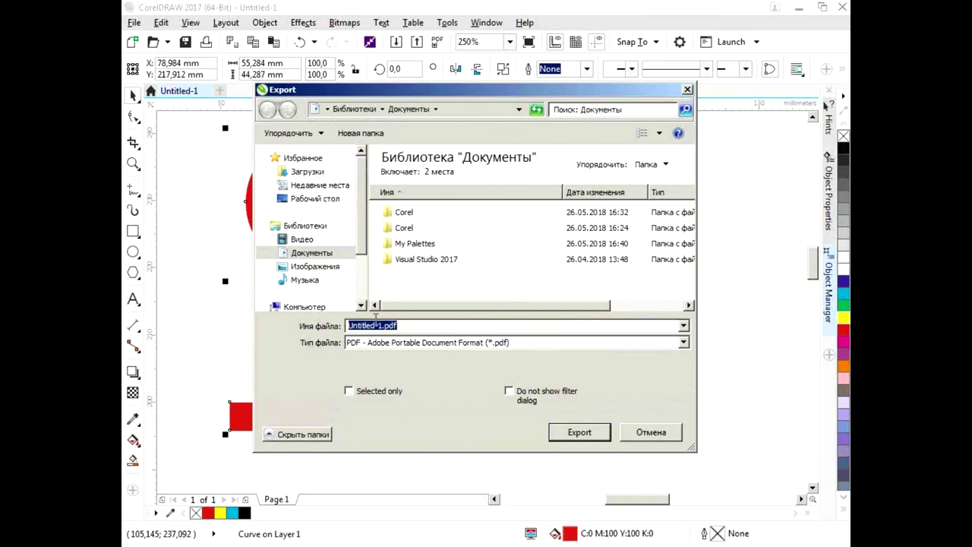
pyautogui.click(415, 347)
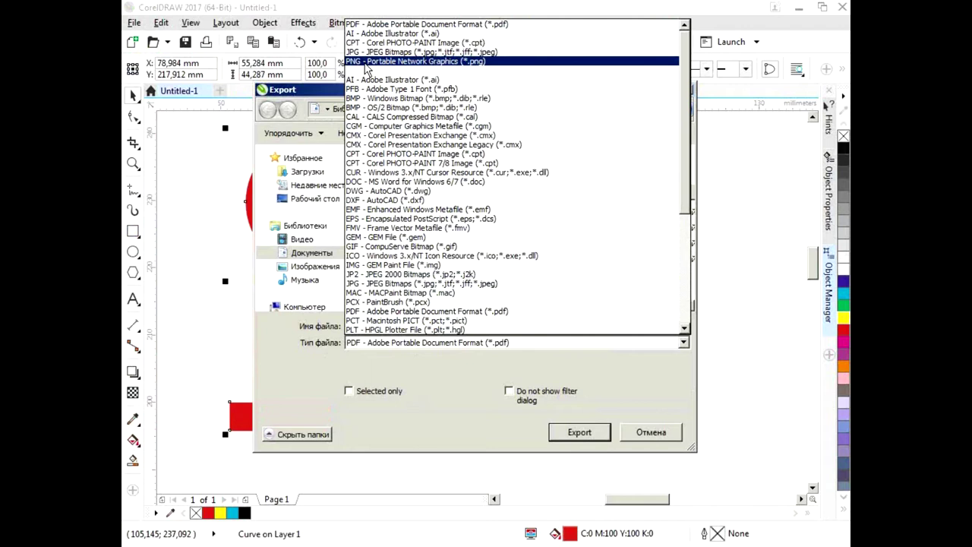
pyautogui.click(367, 62)
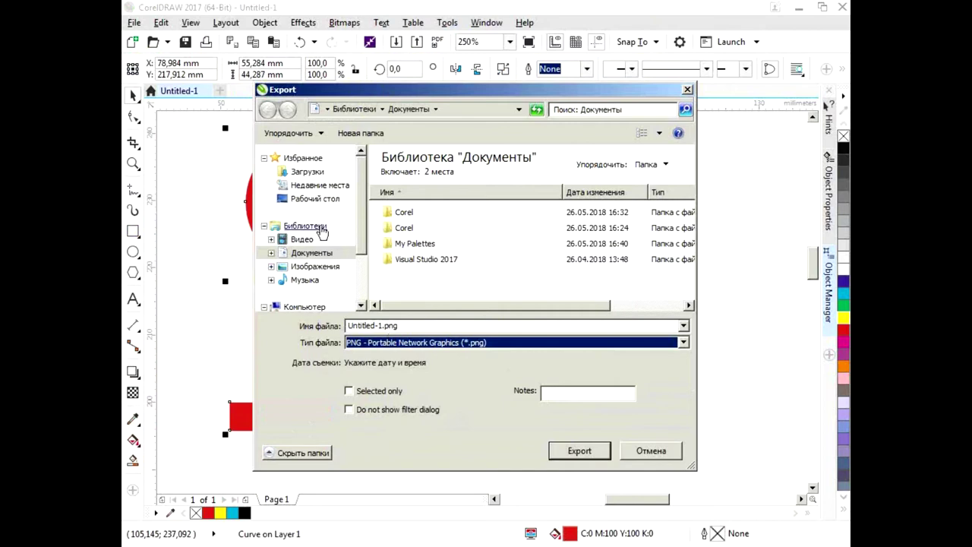
pyautogui.click(315, 198)
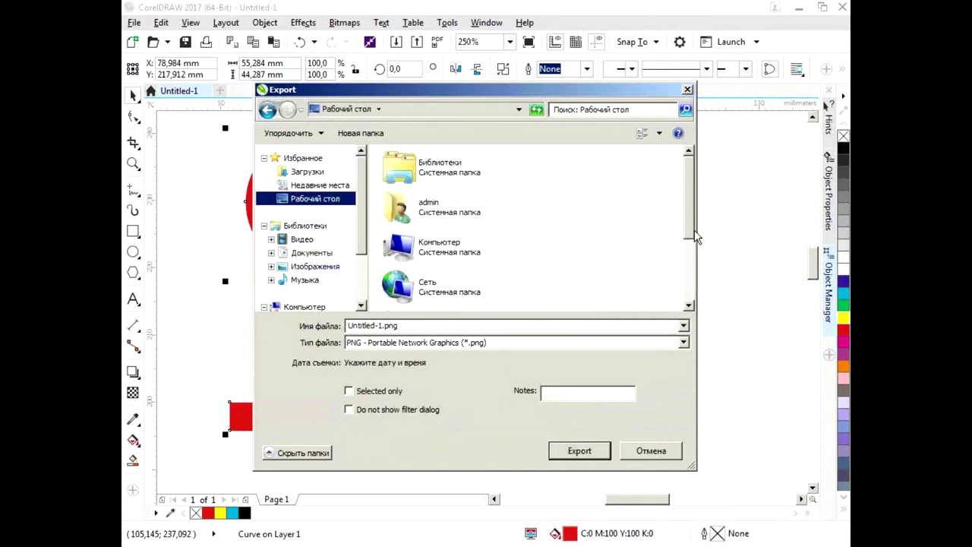
# Name the file 'иконка в растре' and accept the transparent PNG export settings.
pyautogui.moveTo(688, 237); pyautogui.dragTo(694, 294)
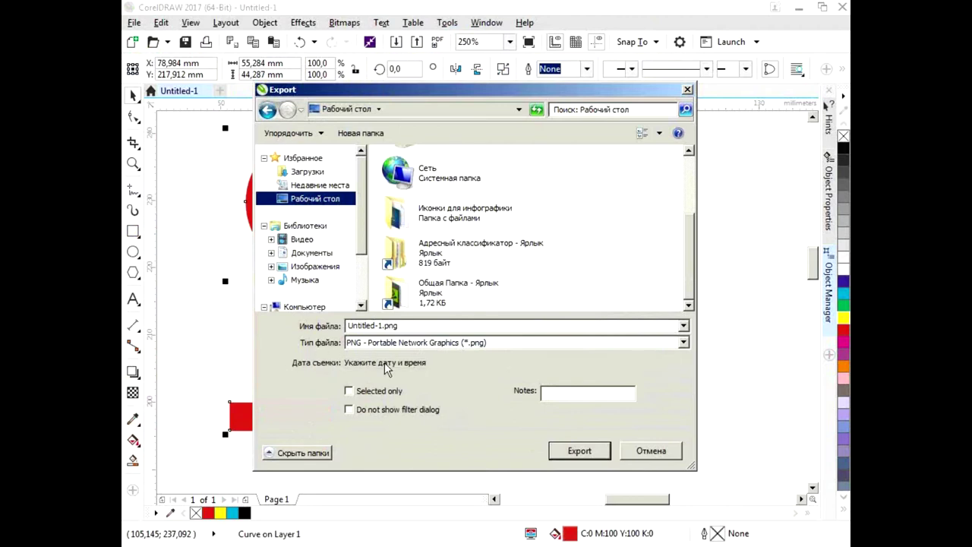
pyautogui.click(428, 327)
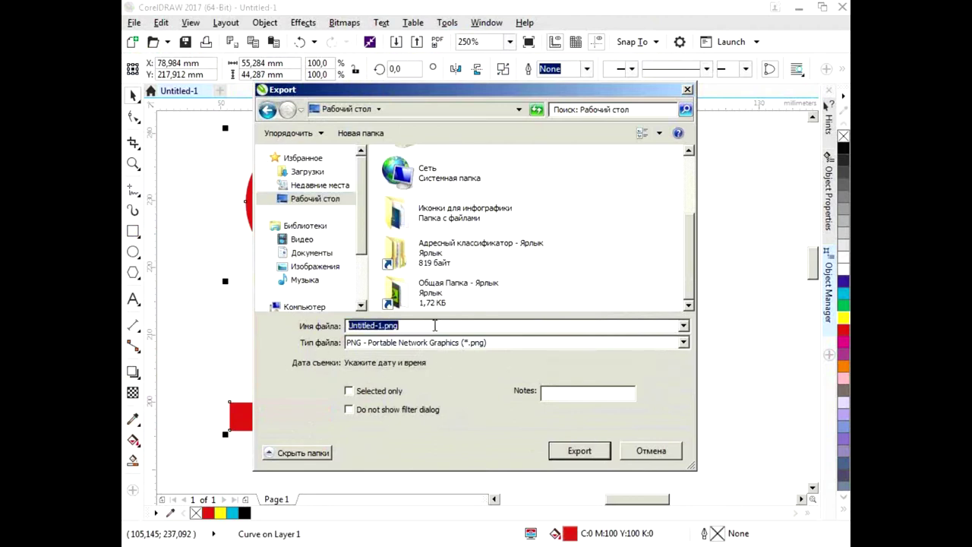
pyautogui.write('иконк')
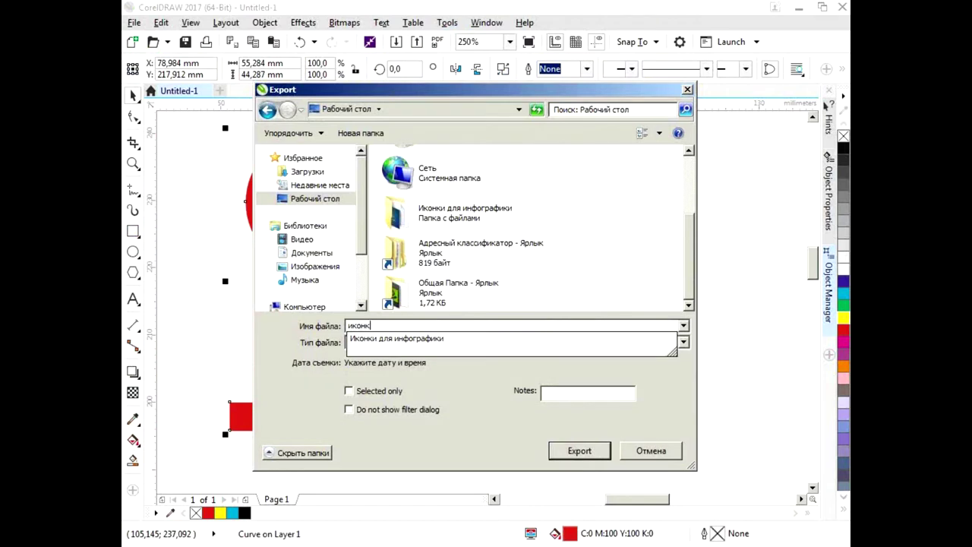
pyautogui.write('а ')
pyautogui.write('в растре')
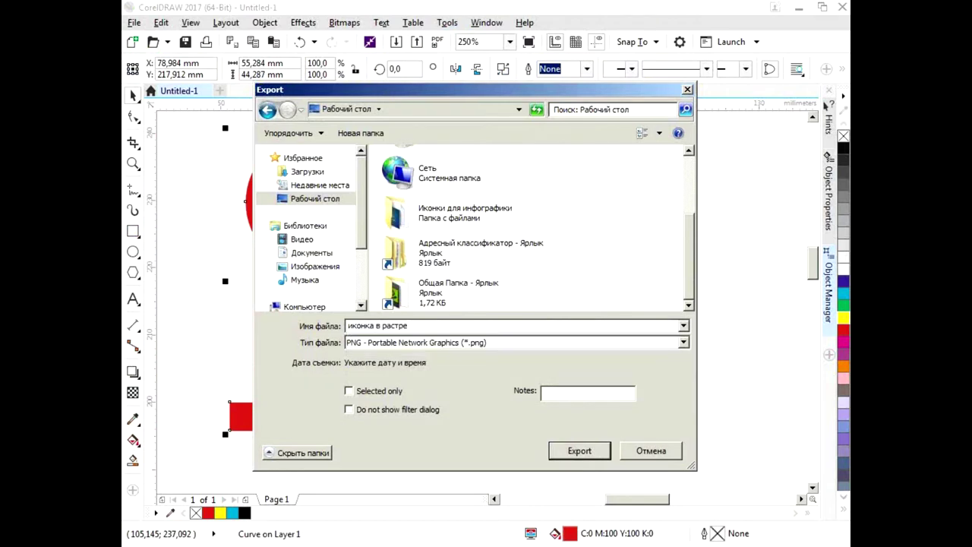
pyautogui.press('Return')
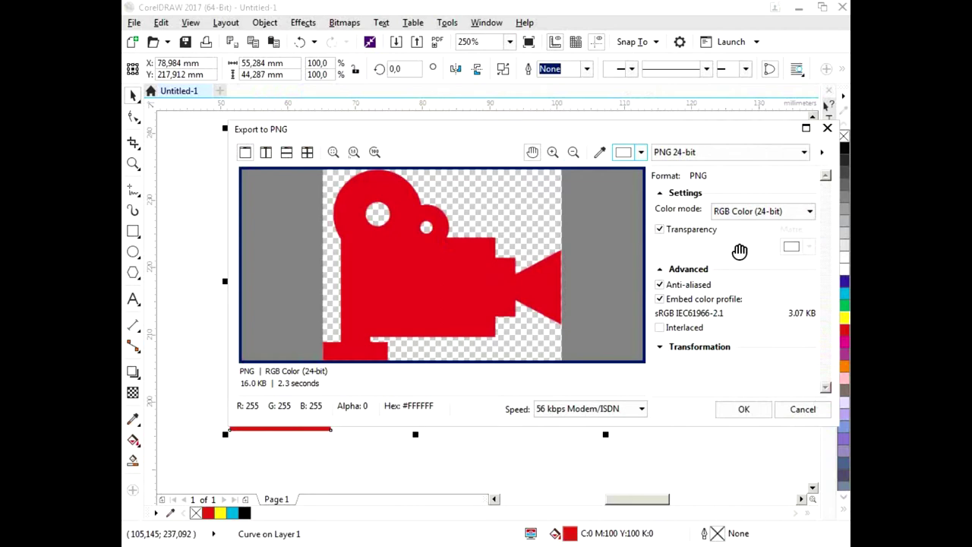
pyautogui.click(760, 409)
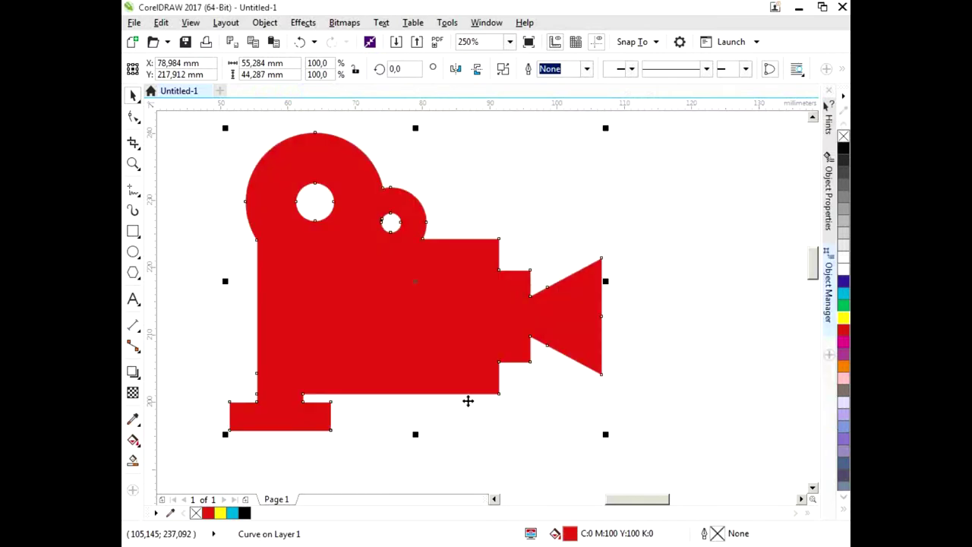
pyautogui.click(128, 23)
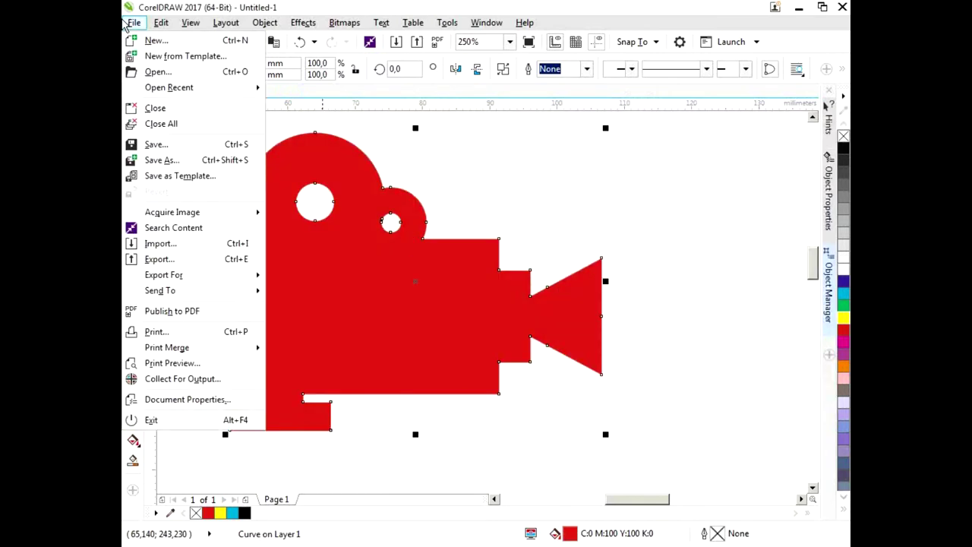
# Start a second export of the camera icon with WMF - Windows Metafile as the format.
pyautogui.click(190, 261)
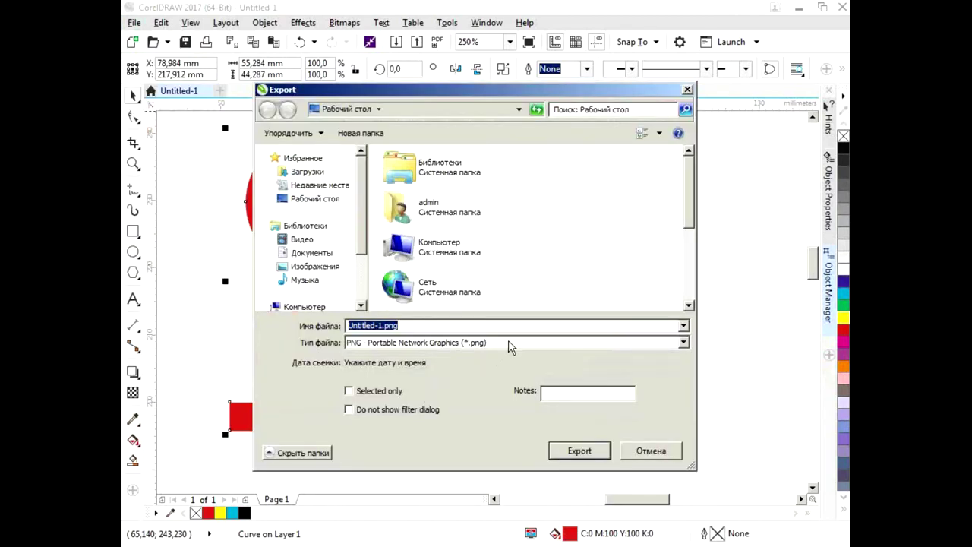
pyautogui.click(511, 342)
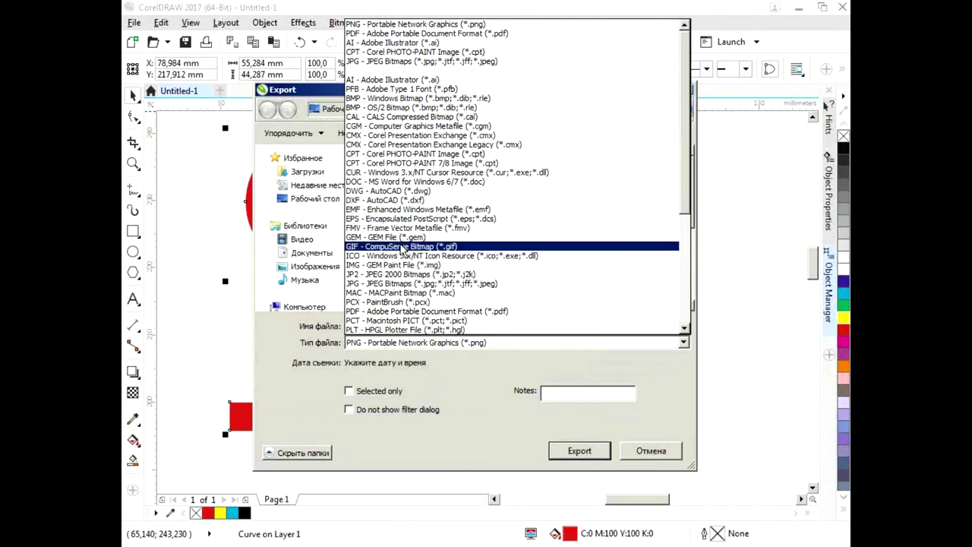
pyautogui.scroll(-3, 410, 259)
pyautogui.scroll(-1, 413, 266)
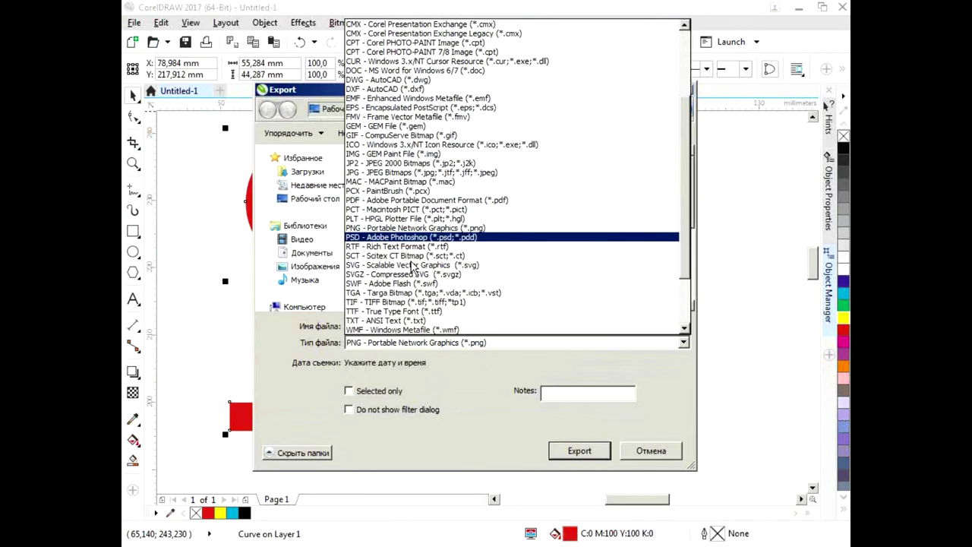
pyautogui.scroll(-2, 412, 266)
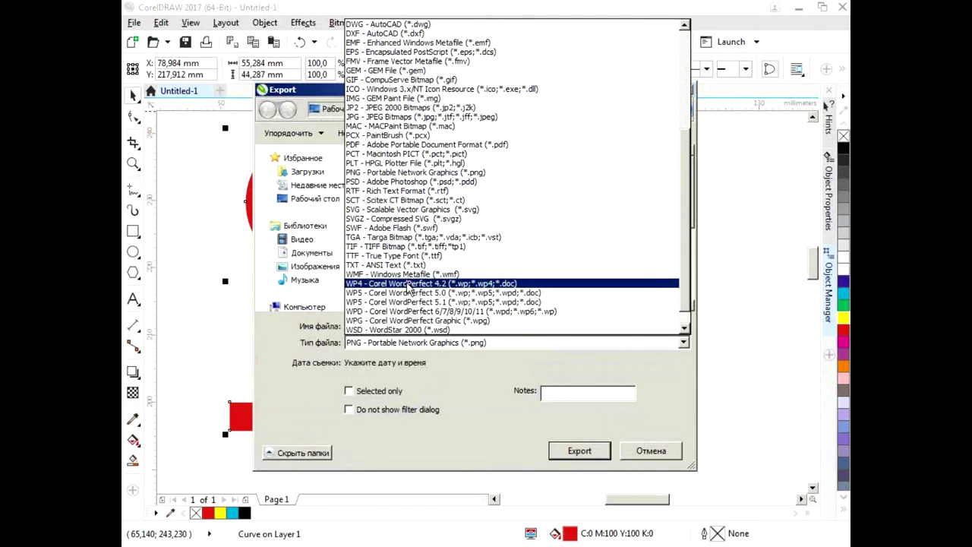
pyautogui.click(406, 274)
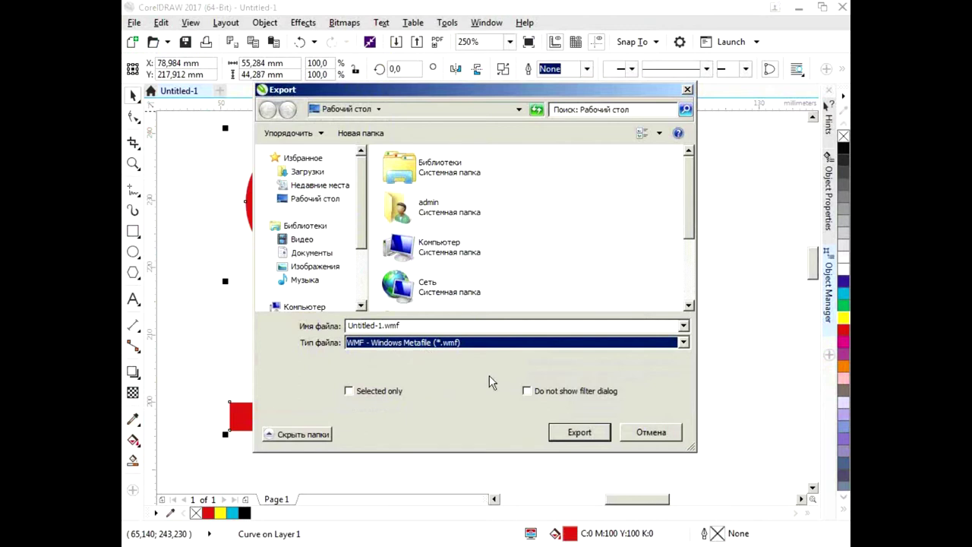
# Name the file 'иконка в векторе', fix the stray-backslash path error, and accept the WMF options.
pyautogui.click(459, 325)
pyautogui.write('иконка в векторе\\')
pyautogui.press('Return')
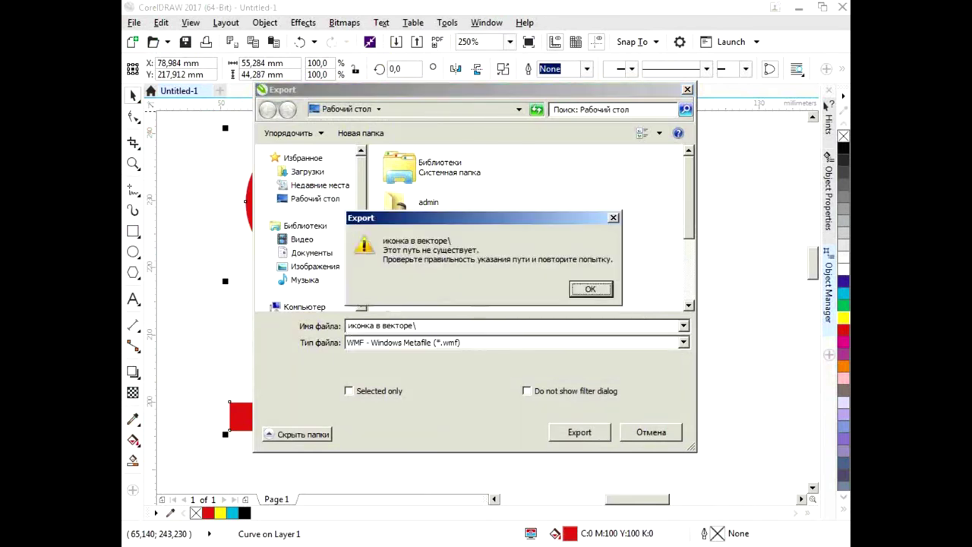
pyautogui.press('Return')
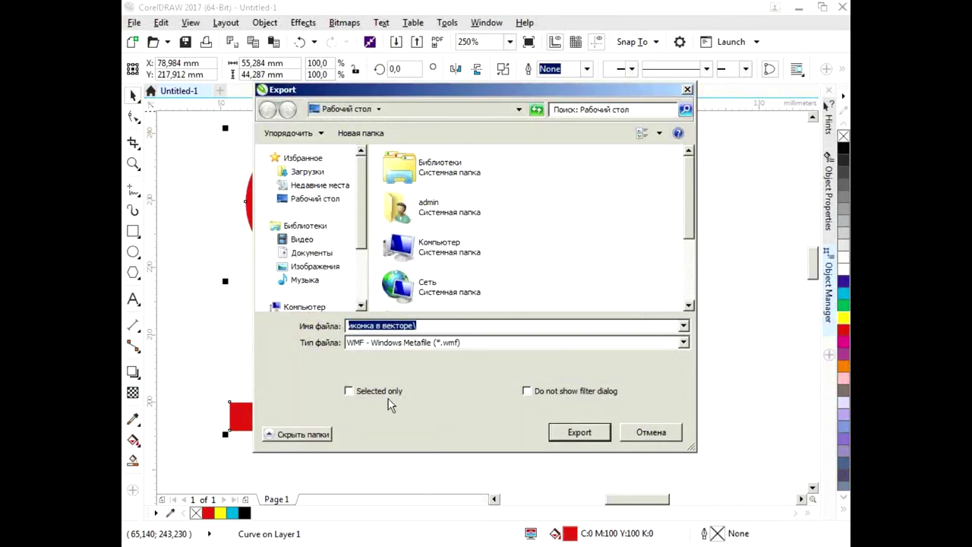
pyautogui.click(431, 327)
pyautogui.press('BackSpace')
pyautogui.press('Return')
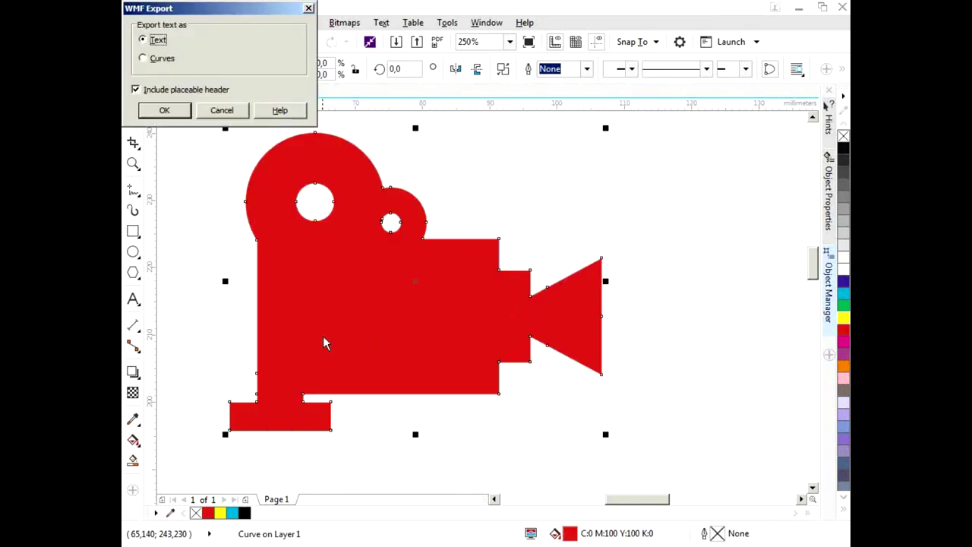
pyautogui.click(170, 115)
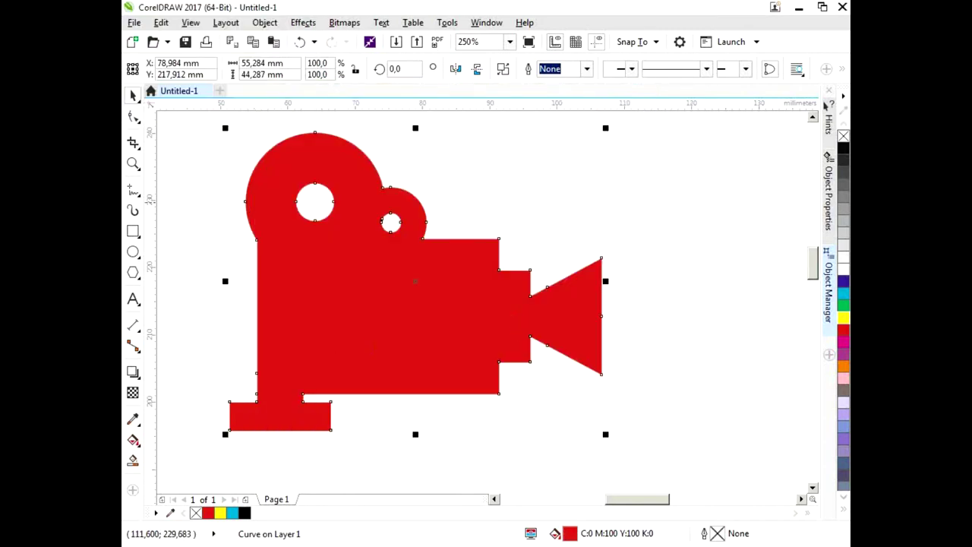
# Minimize CorelDRAW, close the infographics folder window, and select both exported icons on the desktop.
pyautogui.click(801, 9)
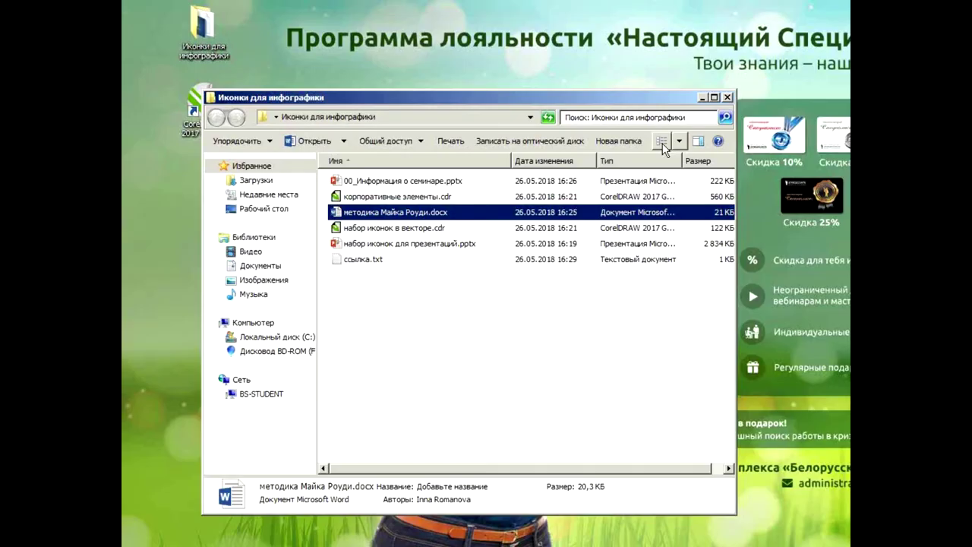
pyautogui.click(733, 94)
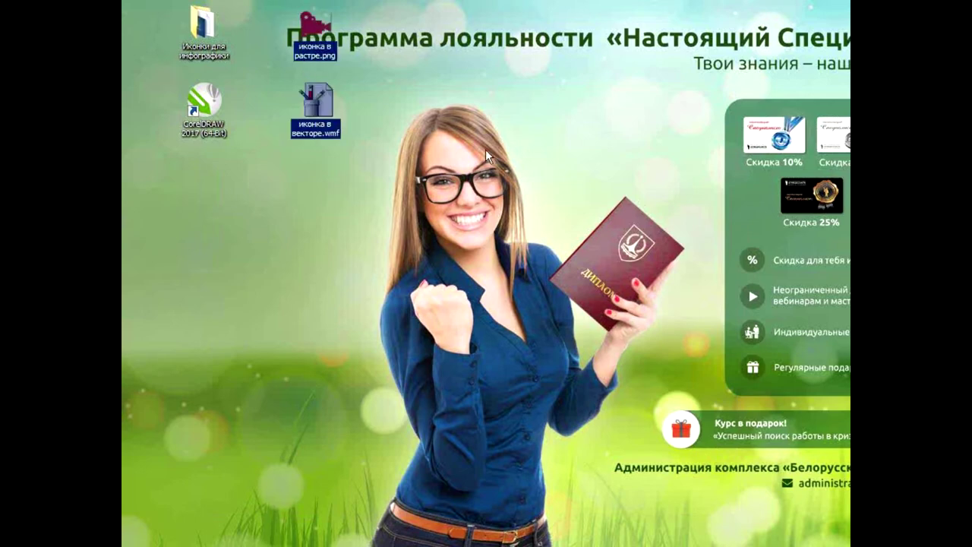
pyautogui.moveTo(414, 3); pyautogui.dragTo(284, 182)
# Switch to the Общая Папка network share and select the Иконки для инфографики folder.
pyautogui.hotkey('alt', 'Tab')
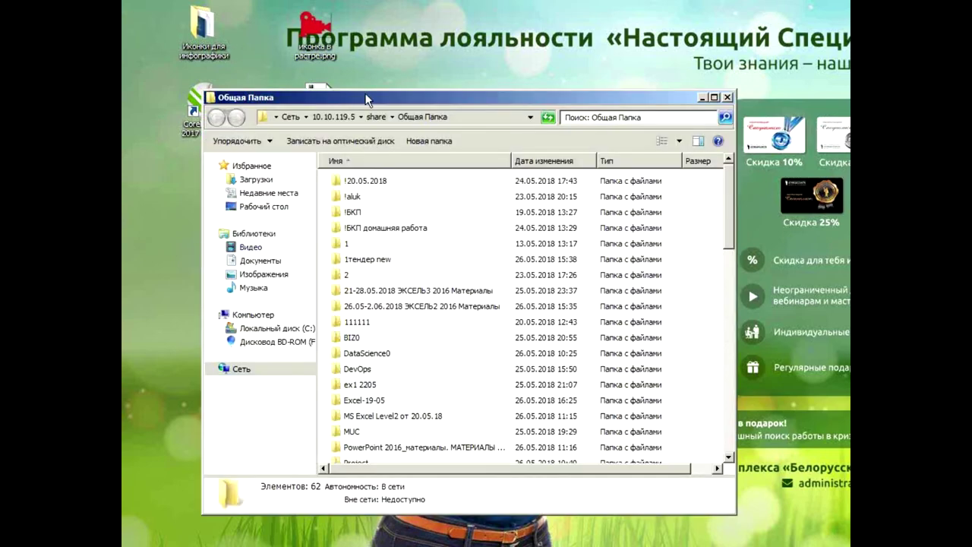
pyautogui.scroll(-4, 503, 341)
pyautogui.scroll(-8, 524, 380)
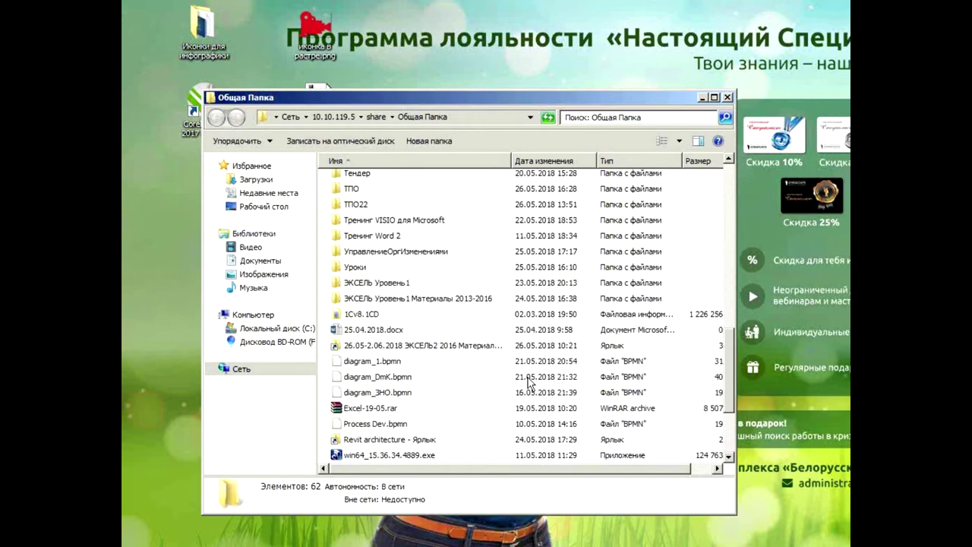
pyautogui.scroll(-3, 522, 388)
pyautogui.scroll(7, 522, 387)
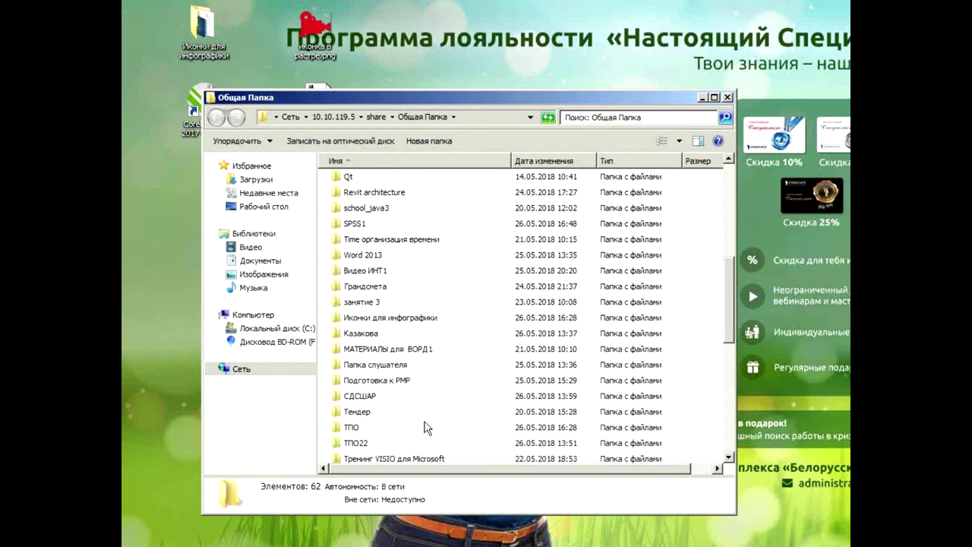
pyautogui.click(389, 317)
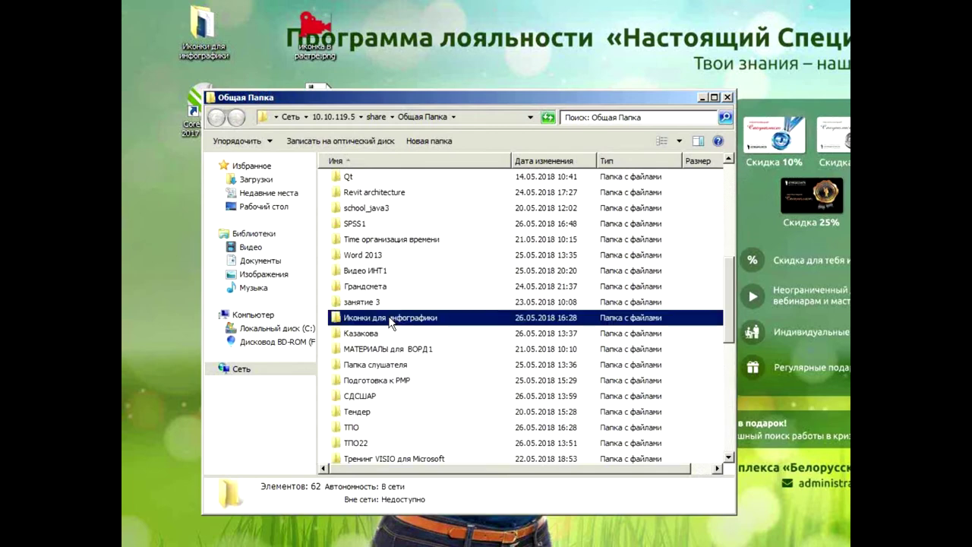
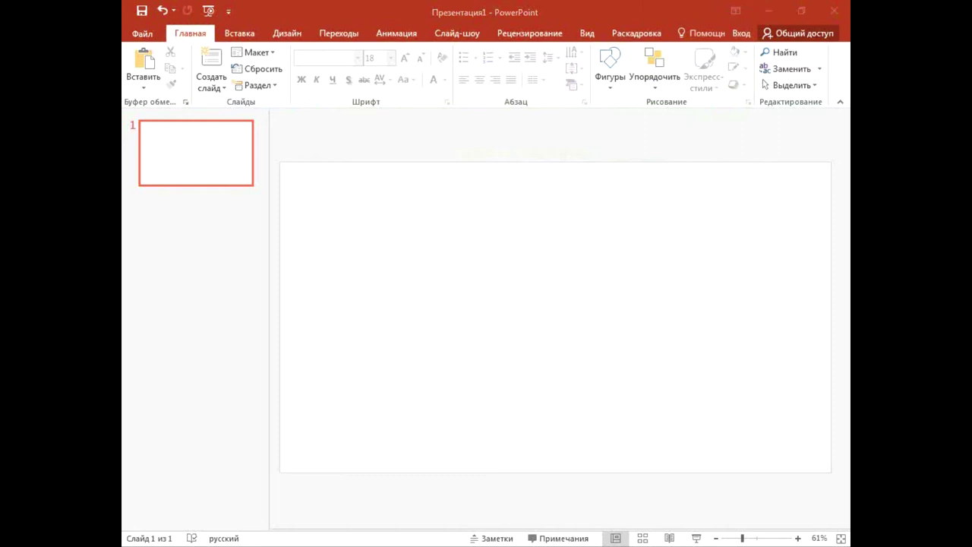
# Activate the blank presentation and bring up the Вставка (Insert) tools.
pyautogui.click(521, 340)
pyautogui.click(396, 249)
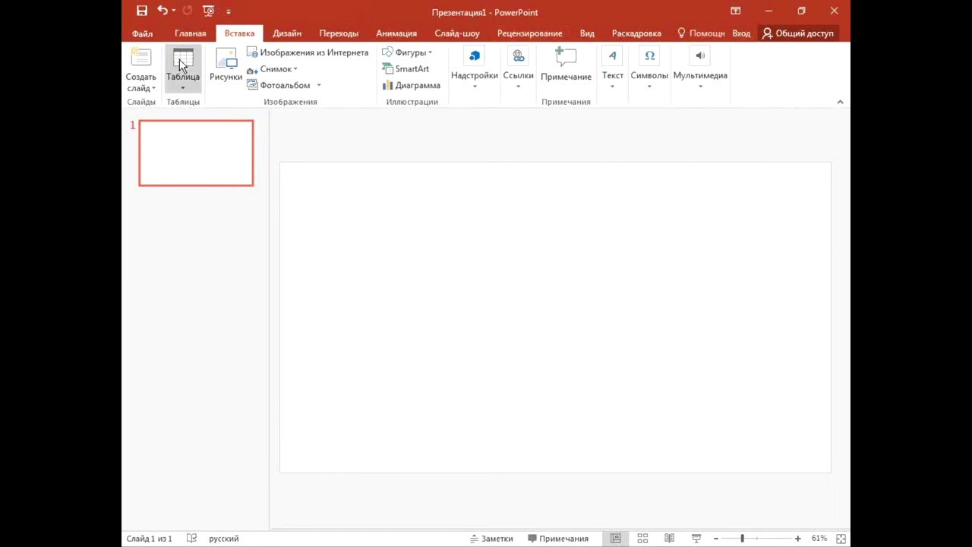
# Insert иконка в растре.png and иконка в векторе.wmf from the Desktop icons folder onto the slide.
pyautogui.click(230, 68)
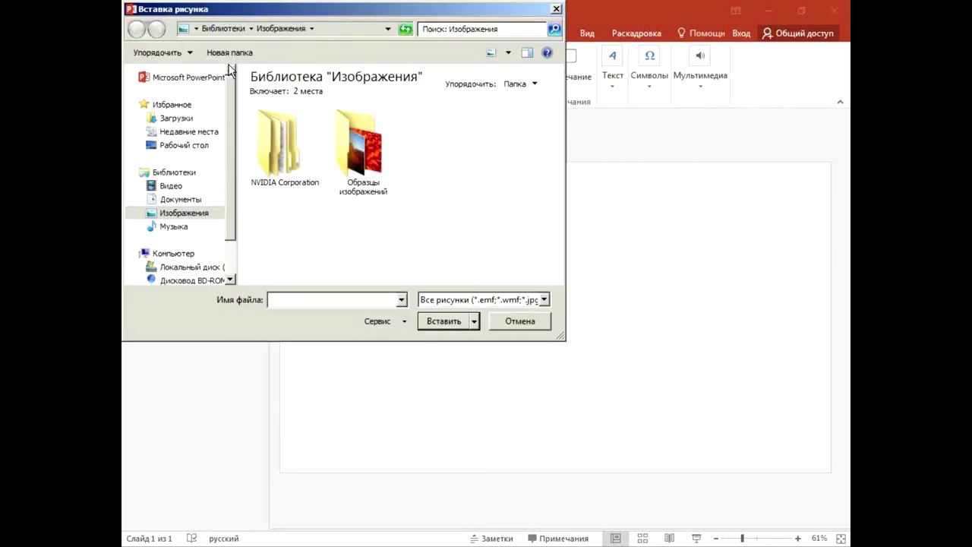
pyautogui.moveTo(391, 20)
pyautogui.mouseDown()
pyautogui.moveTo(686, 256)
pyautogui.moveTo(651, 178)
pyautogui.mouseUp()
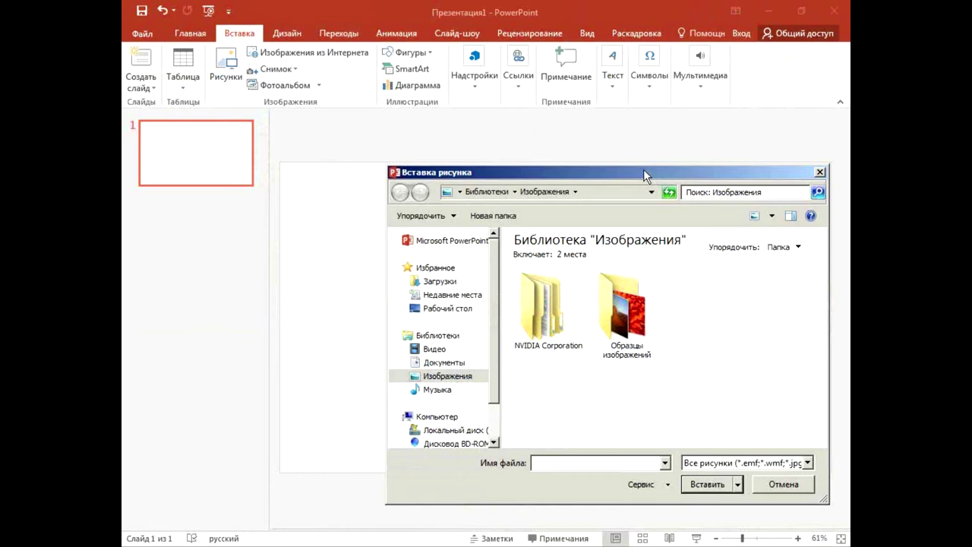
pyautogui.click(447, 308)
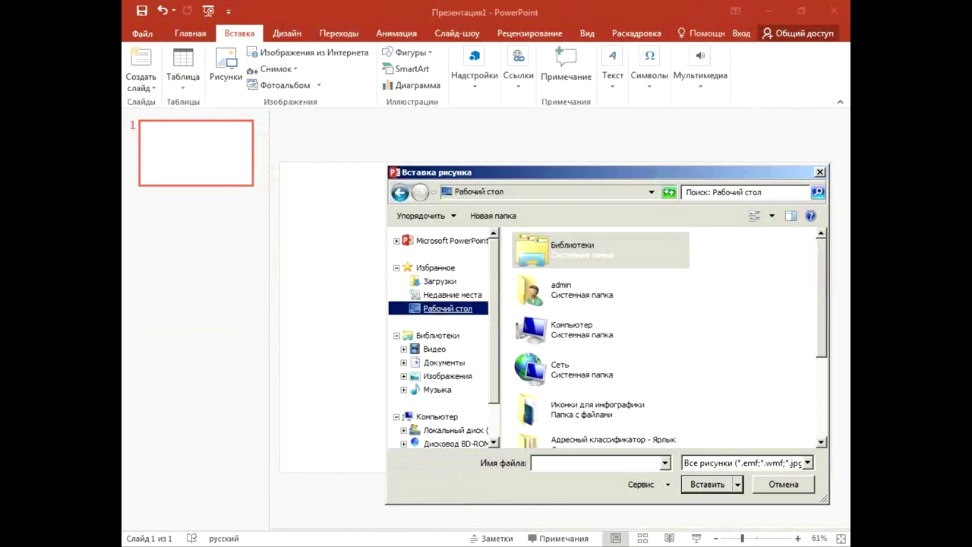
pyautogui.click(642, 410)
pyautogui.scroll(-3, 650, 392)
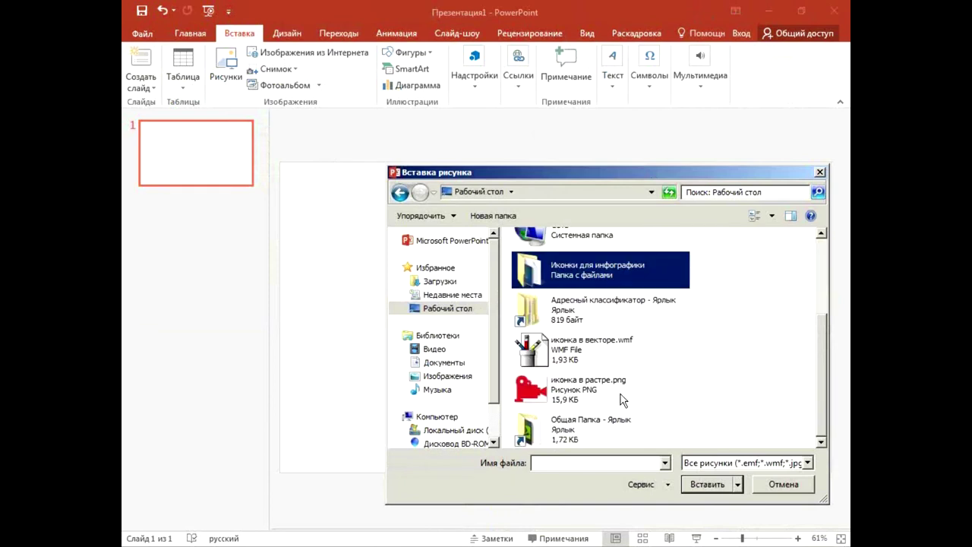
pyautogui.click(621, 400)
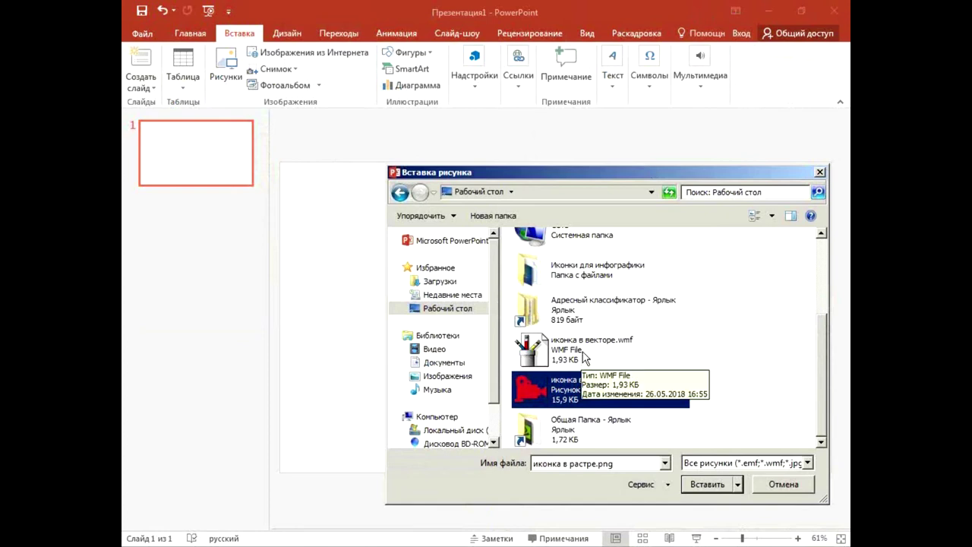
pyautogui.keyDown('ctrl'); pyautogui.click(584, 356); pyautogui.keyUp('ctrl')
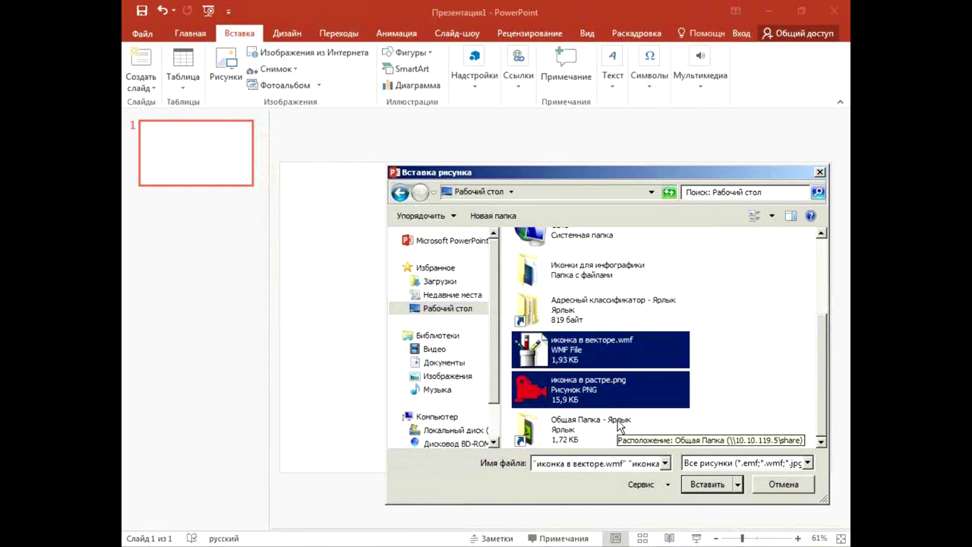
pyautogui.click(706, 485)
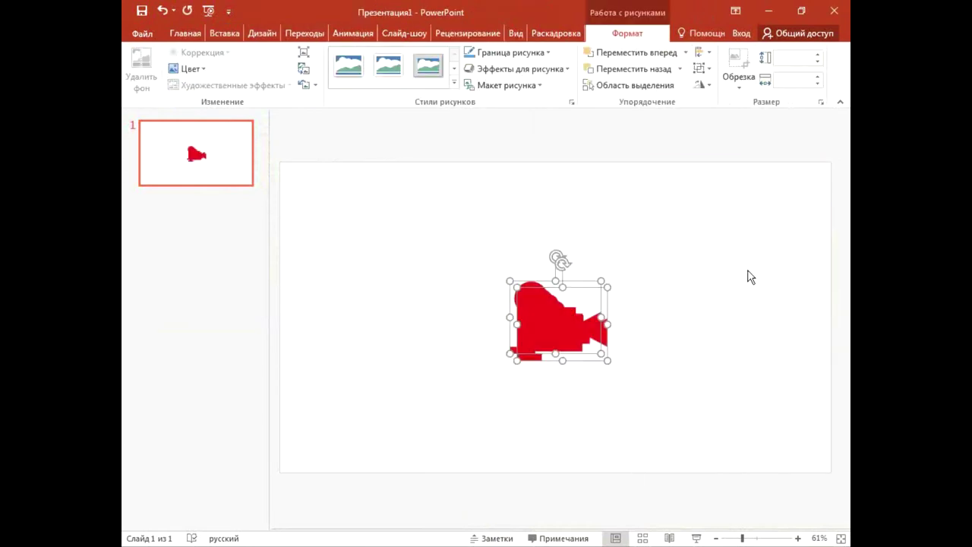
# Separate the two stacked camera pictures so they sit side by side.
pyautogui.click(696, 192)
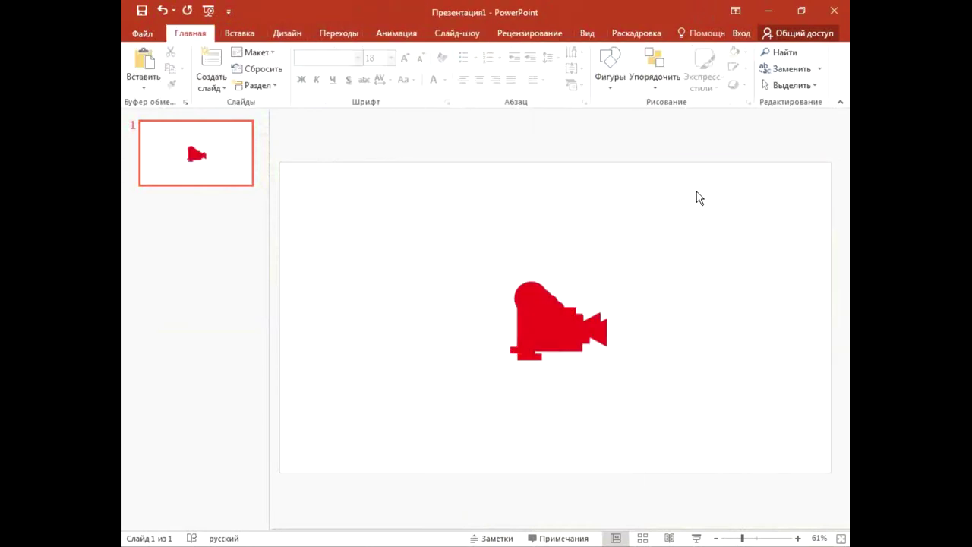
pyautogui.moveTo(554, 323)
pyautogui.mouseDown()
pyautogui.moveTo(632, 279)
pyautogui.moveTo(428, 251)
pyautogui.mouseUp()
pyautogui.moveTo(619, 277); pyautogui.dragTo(612, 239)
pyautogui.click(605, 357)
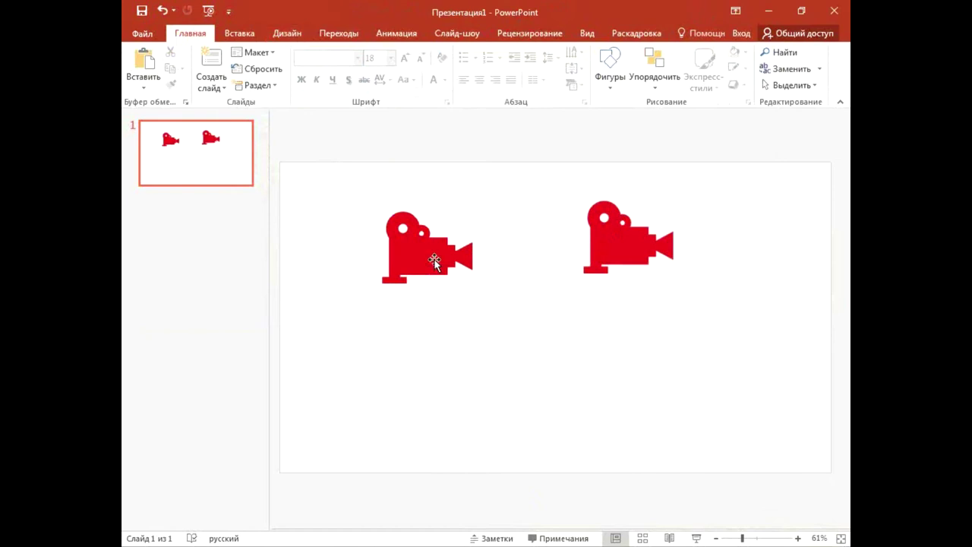
# Apply the black background variant from Дизайн and narrow the thumbnail pane.
pyautogui.click(288, 33)
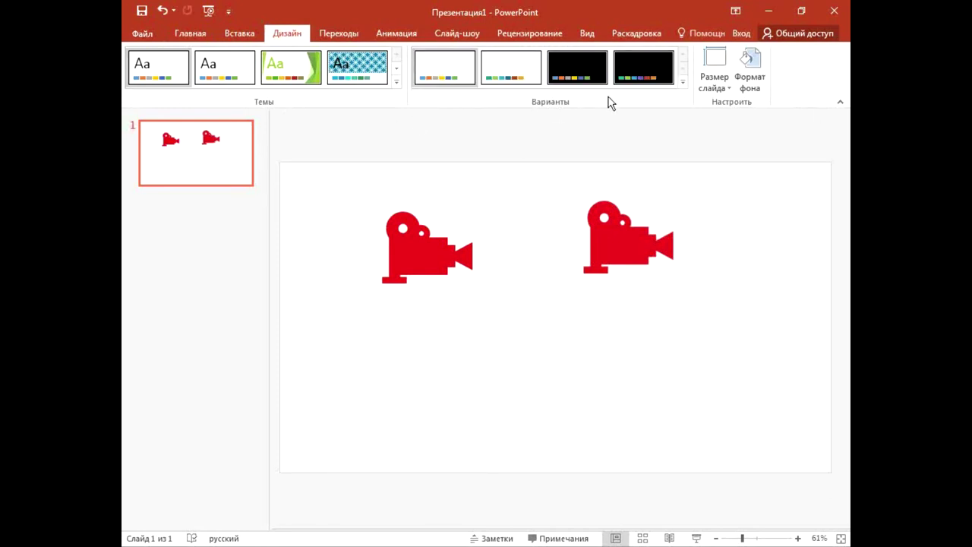
pyautogui.click(578, 67)
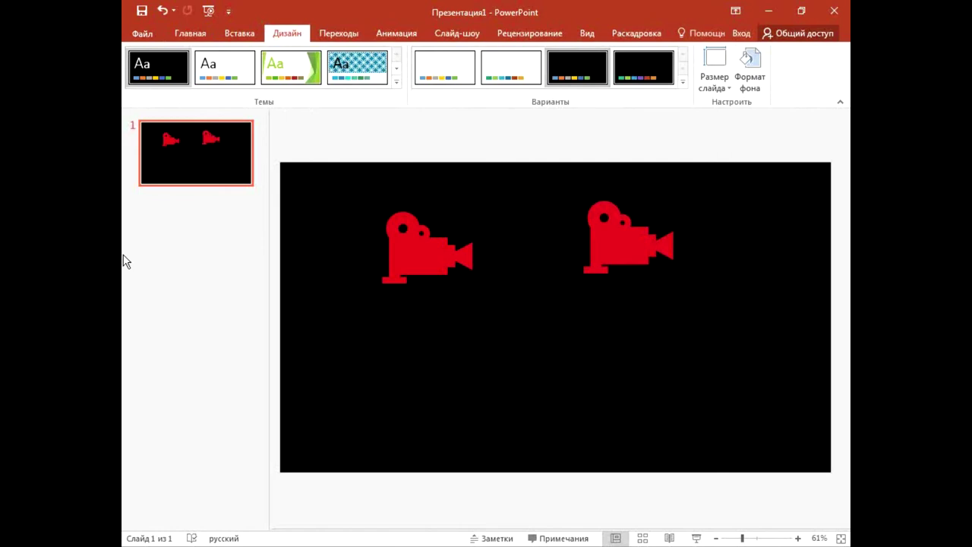
pyautogui.moveTo(269, 161); pyautogui.dragTo(190, 163)
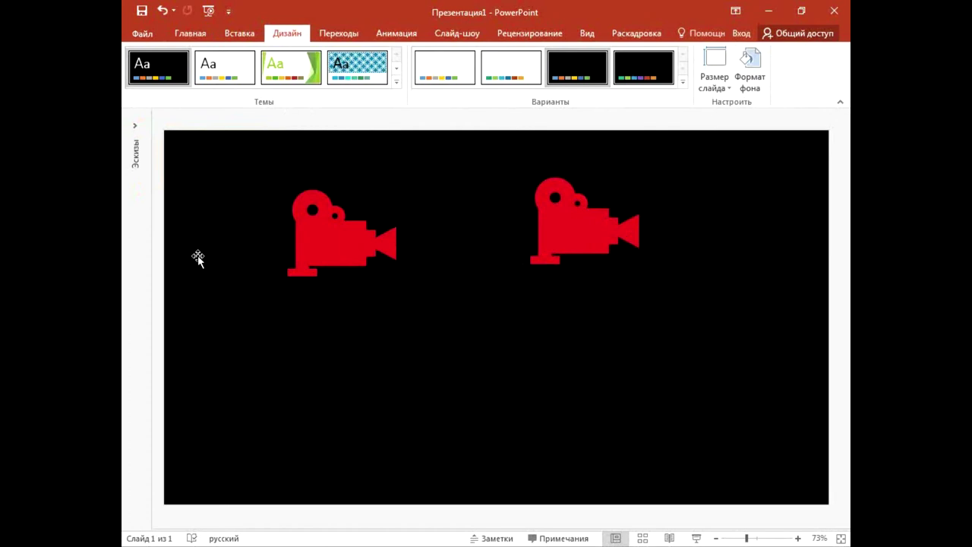
pyautogui.click(338, 230)
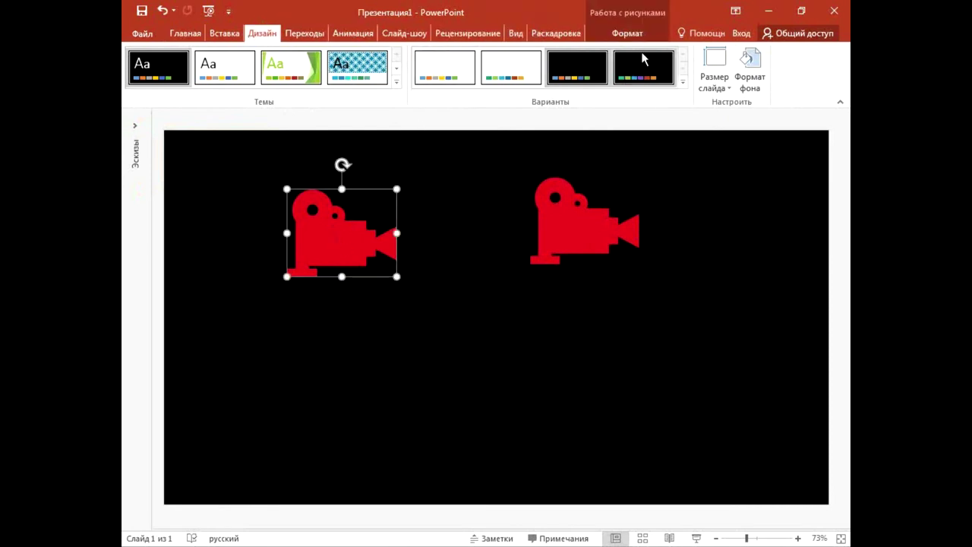
pyautogui.click(627, 33)
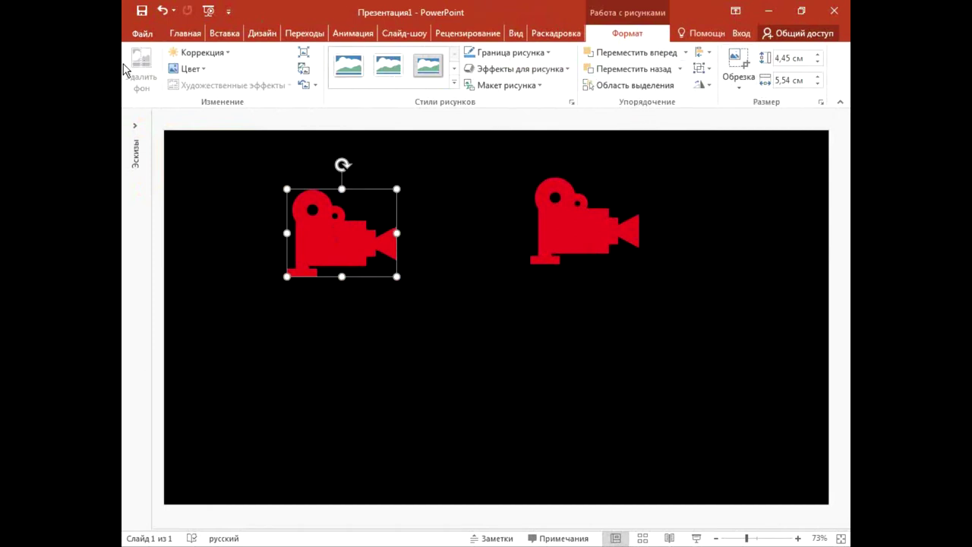
pyautogui.click(181, 36)
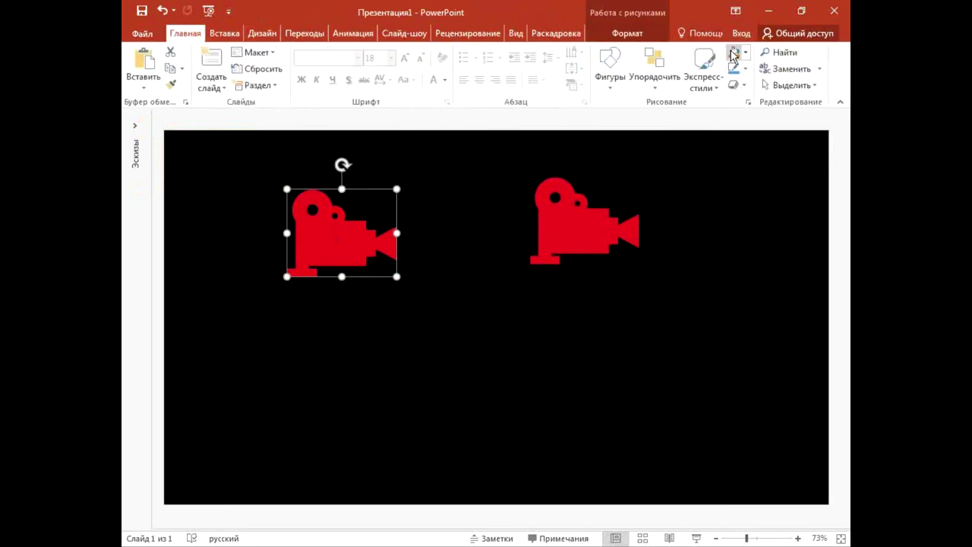
pyautogui.click(734, 51)
pyautogui.click(746, 52)
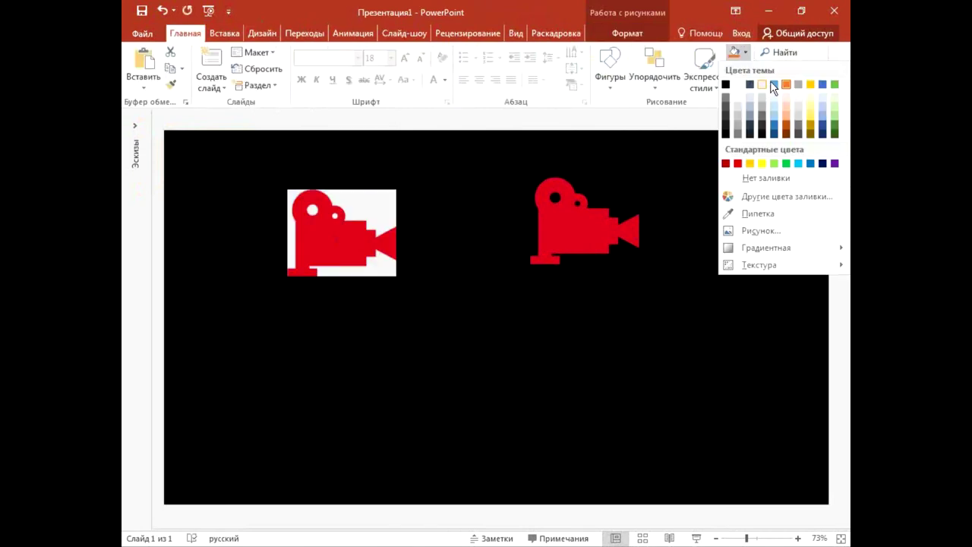
pyautogui.click(780, 176)
pyautogui.click(576, 265)
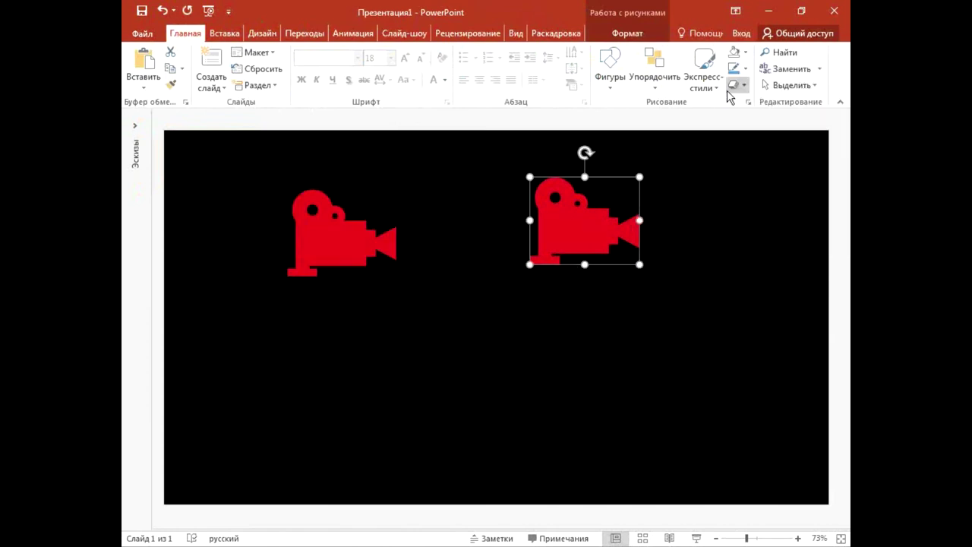
pyautogui.click(746, 52)
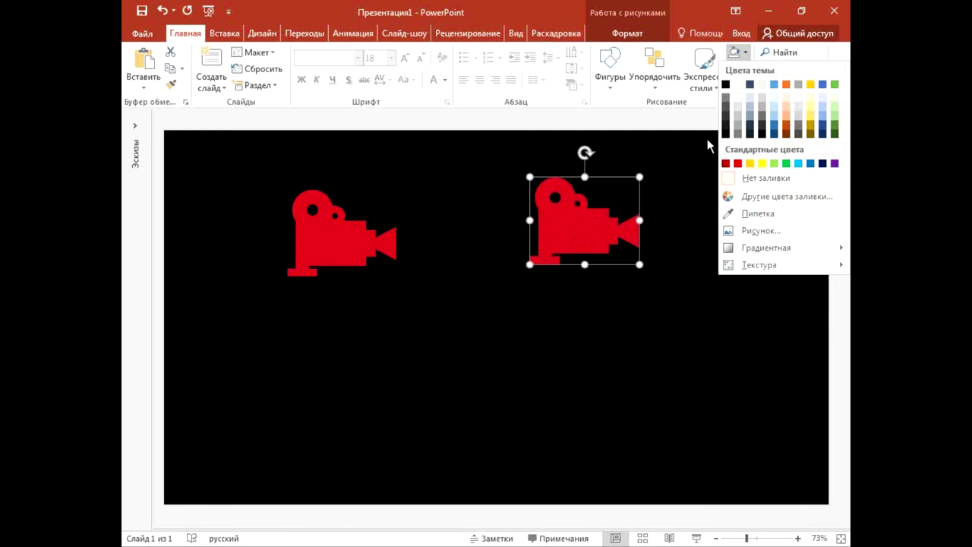
pyautogui.click(740, 348)
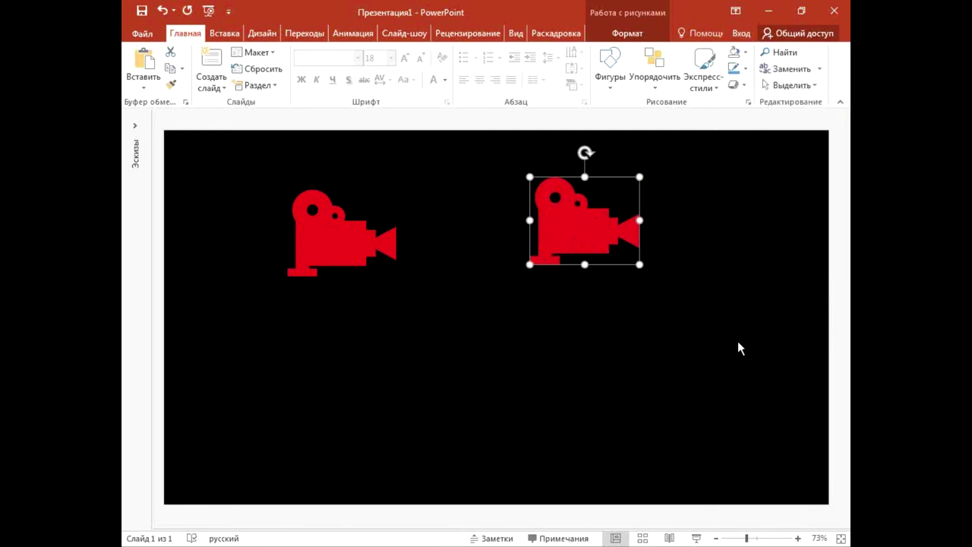
pyautogui.click(747, 50)
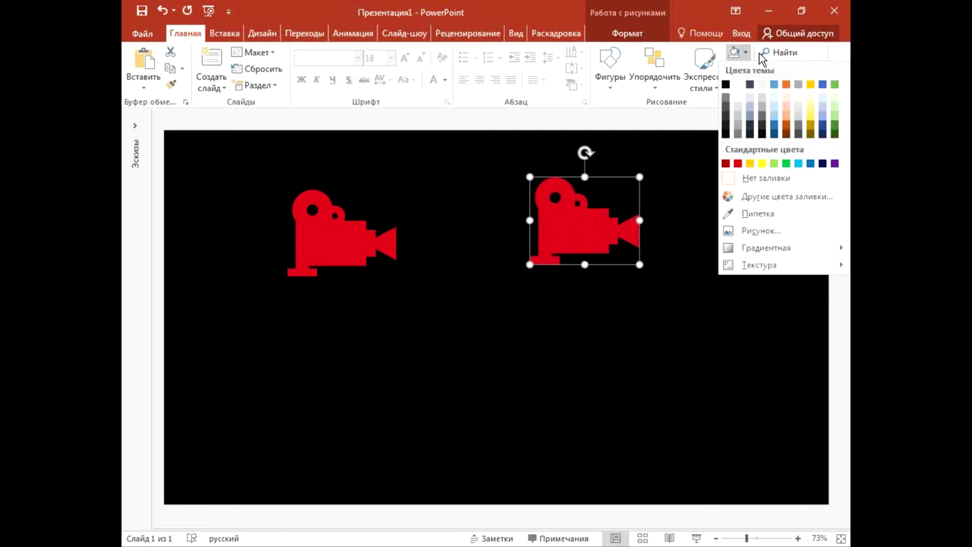
pyautogui.click(733, 287)
pyautogui.click(606, 35)
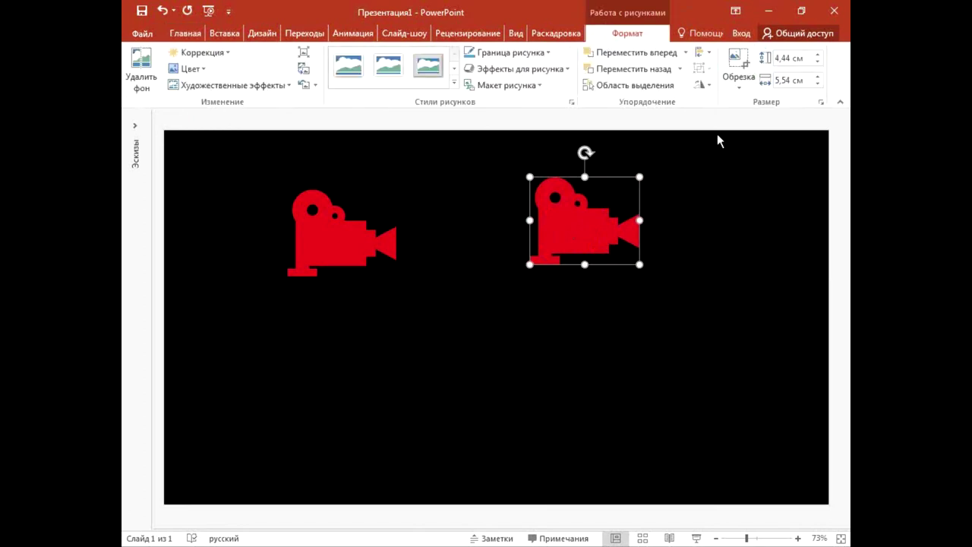
pyautogui.click(330, 257)
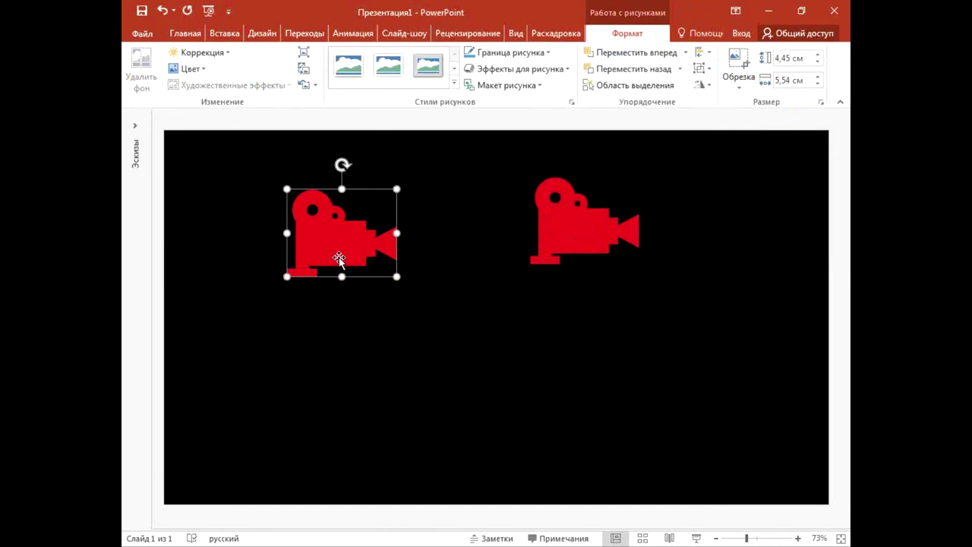
pyautogui.click(570, 223)
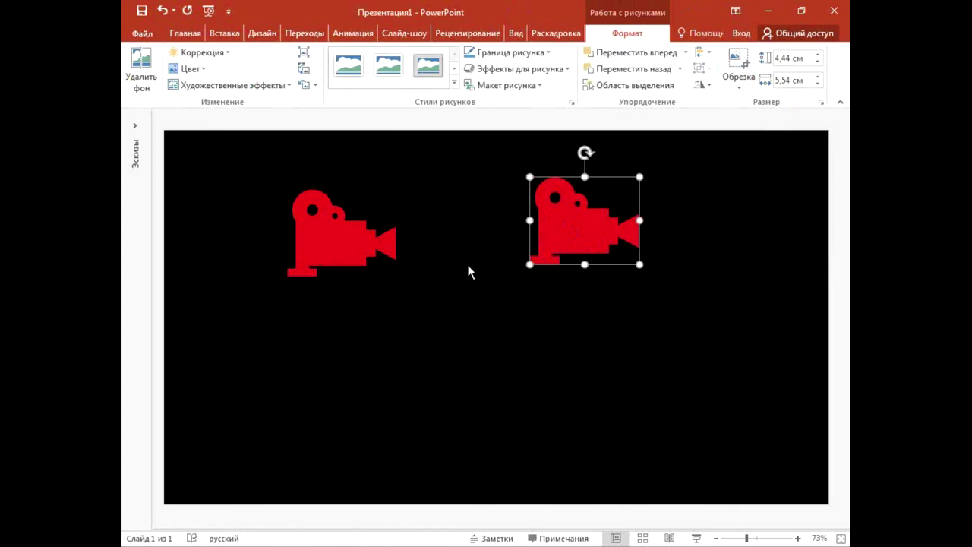
# Move the left camera next to the right one and compare the two pictures' sizes.
pyautogui.moveTo(357, 234); pyautogui.dragTo(470, 220)
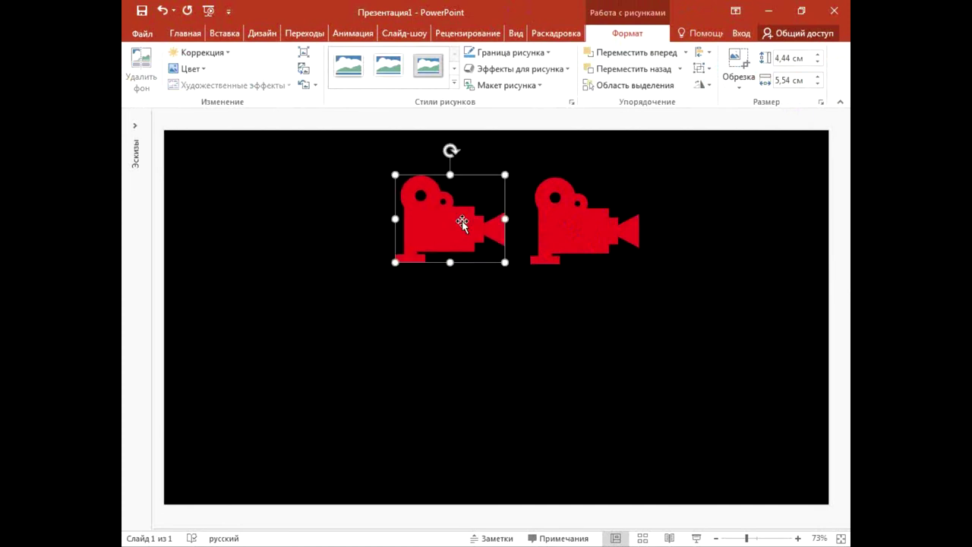
pyautogui.click(569, 211)
pyautogui.click(420, 225)
pyautogui.moveTo(553, 220); pyautogui.dragTo(555, 222)
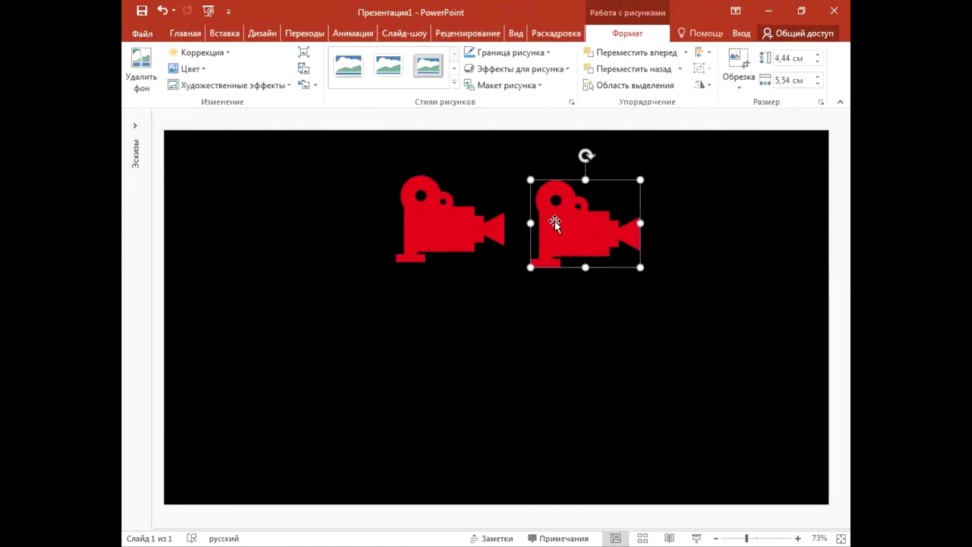
pyautogui.click(395, 235)
pyautogui.click(563, 251)
pyautogui.click(464, 249)
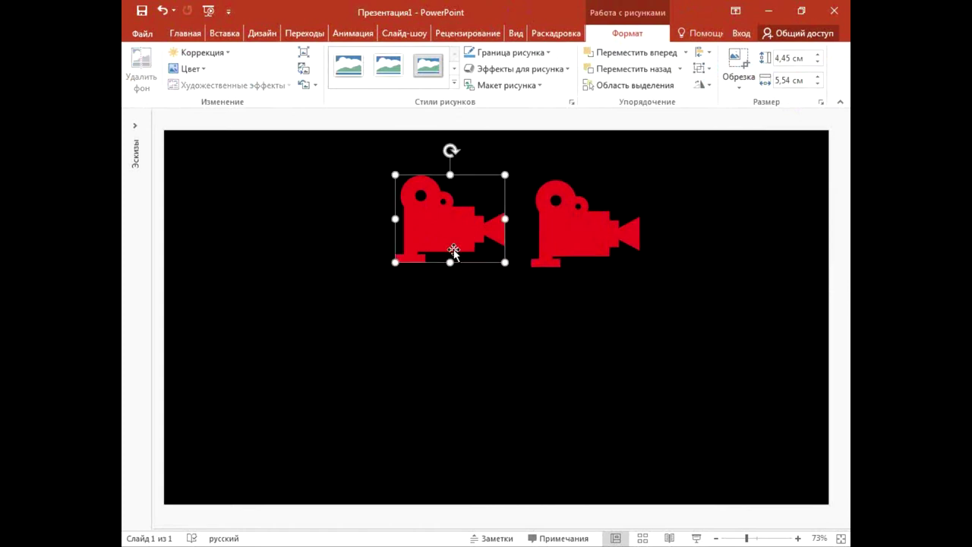
pyautogui.click(582, 240)
pyautogui.click(445, 246)
pyautogui.click(557, 260)
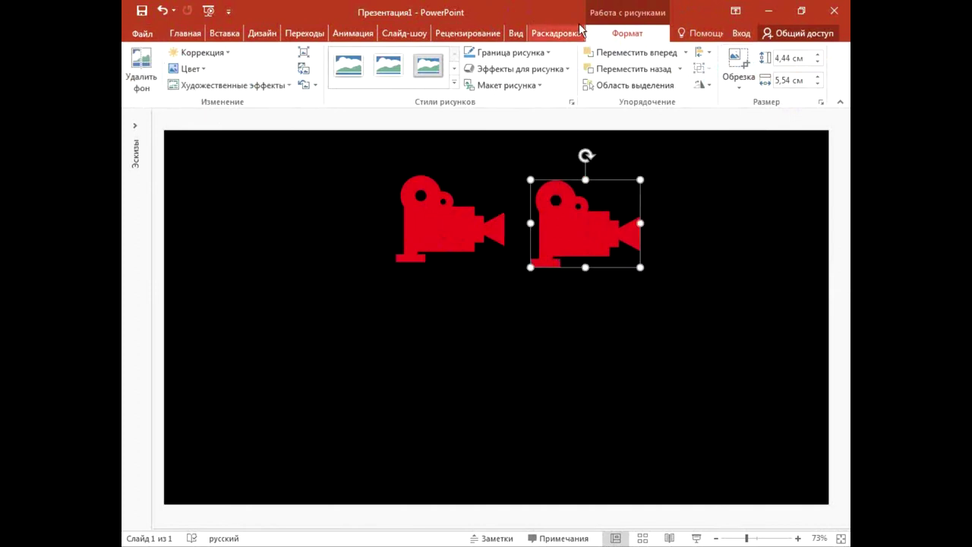
# Enlarge the slide view and position the left camera just beside the right one.
pyautogui.doubleClick(652, 39)
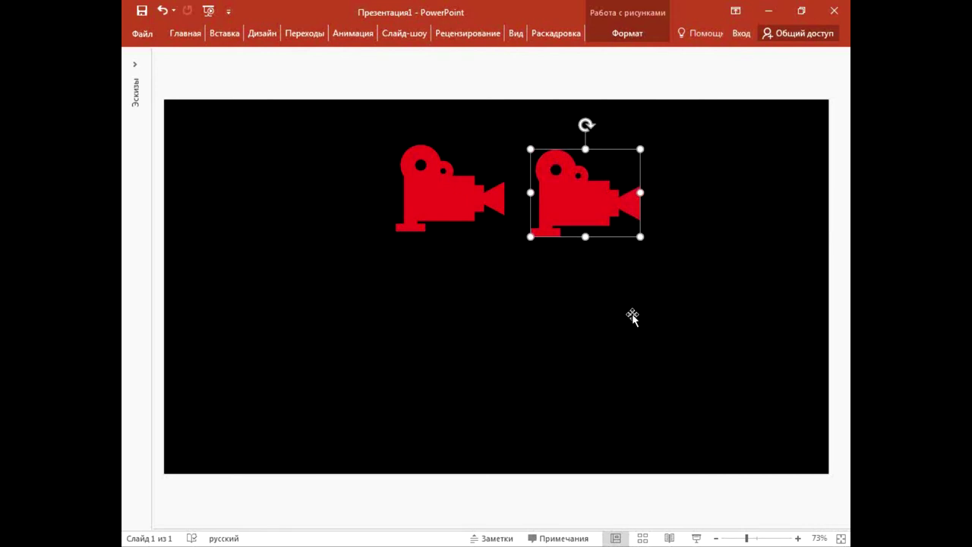
pyautogui.moveTo(458, 211); pyautogui.dragTo(455, 226)
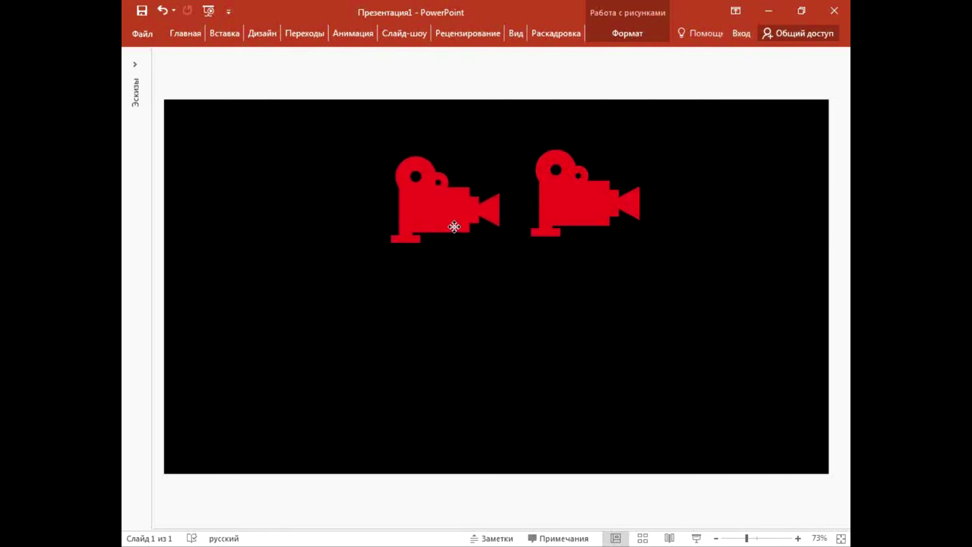
pyautogui.moveTo(455, 226); pyautogui.dragTo(423, 220)
pyautogui.click(468, 289)
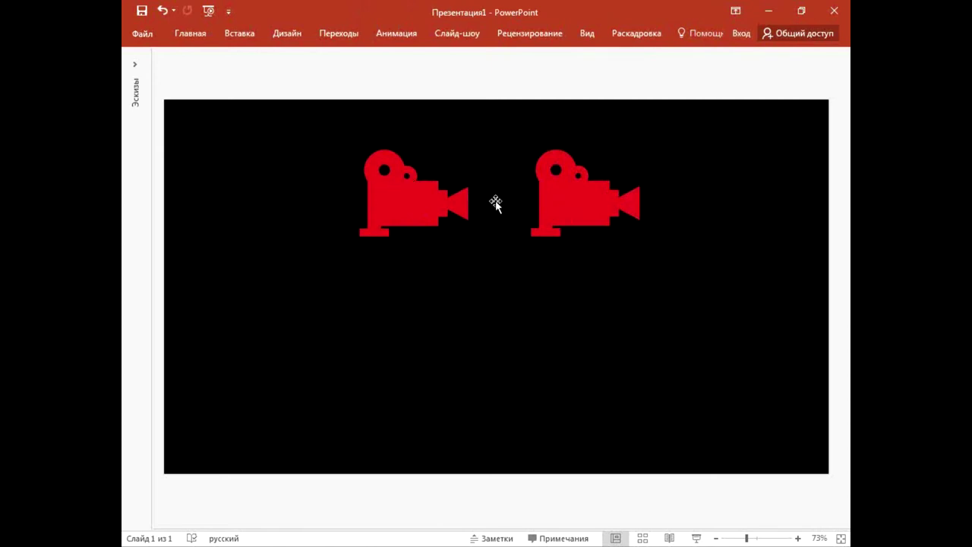
# Move one camera to the top-left corner and the other further right and down.
pyautogui.rightClick(584, 205)
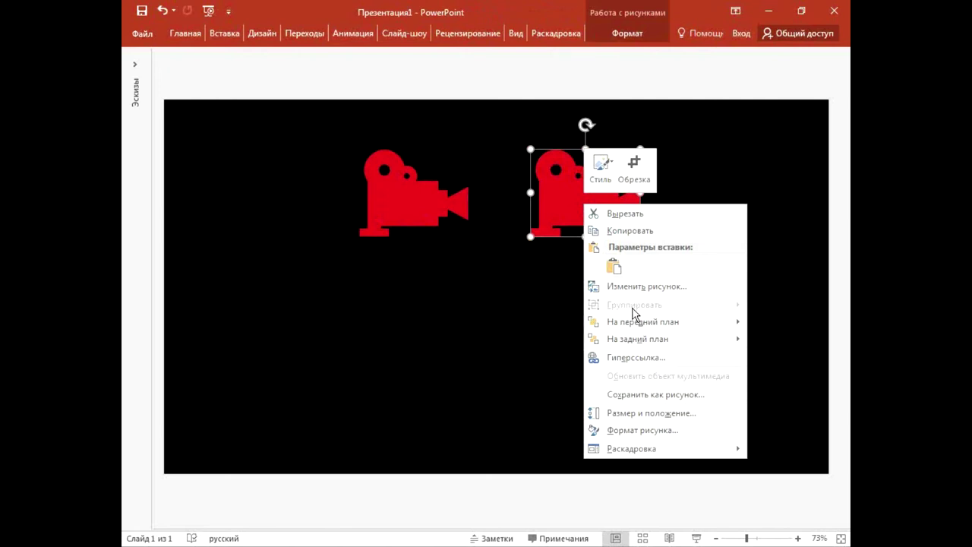
pyautogui.click(562, 211)
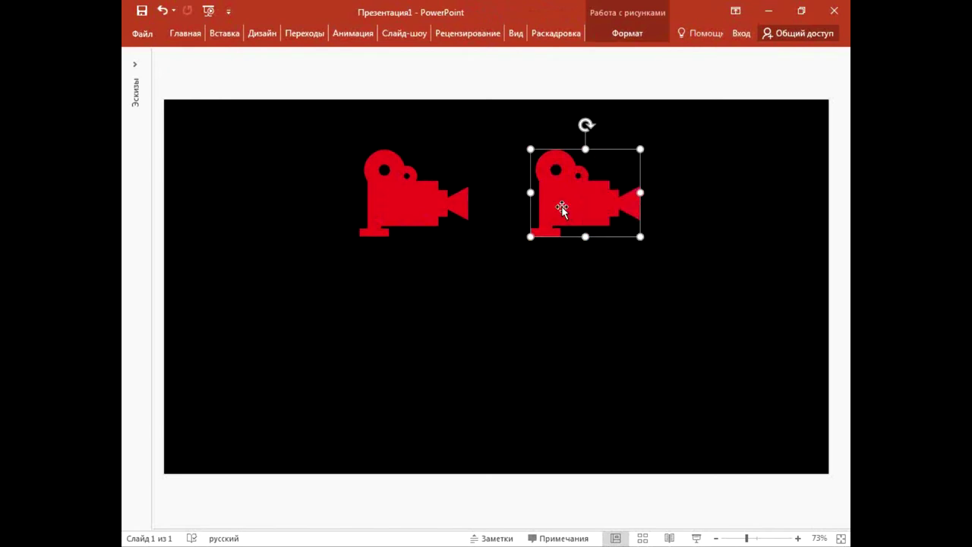
pyautogui.moveTo(583, 202); pyautogui.dragTo(224, 153)
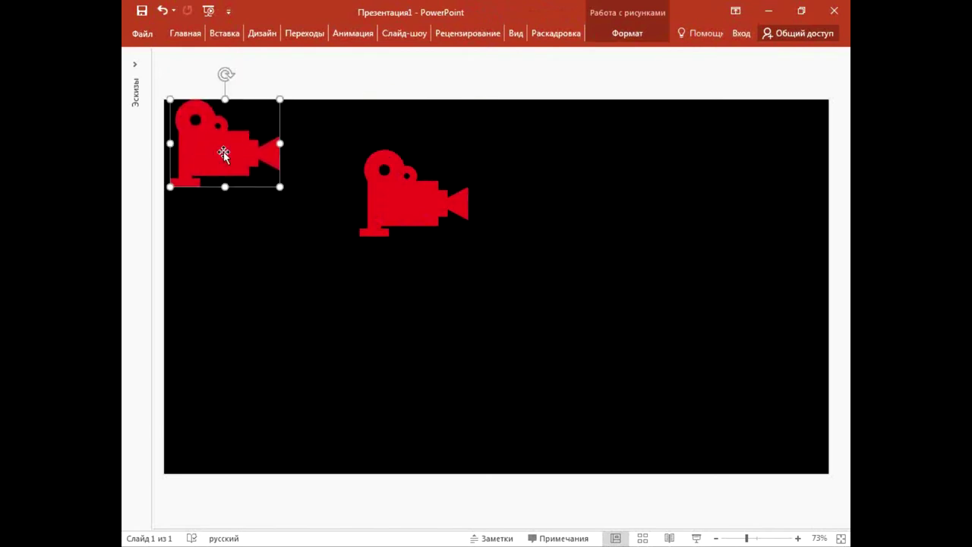
pyautogui.moveTo(417, 210); pyautogui.dragTo(587, 254)
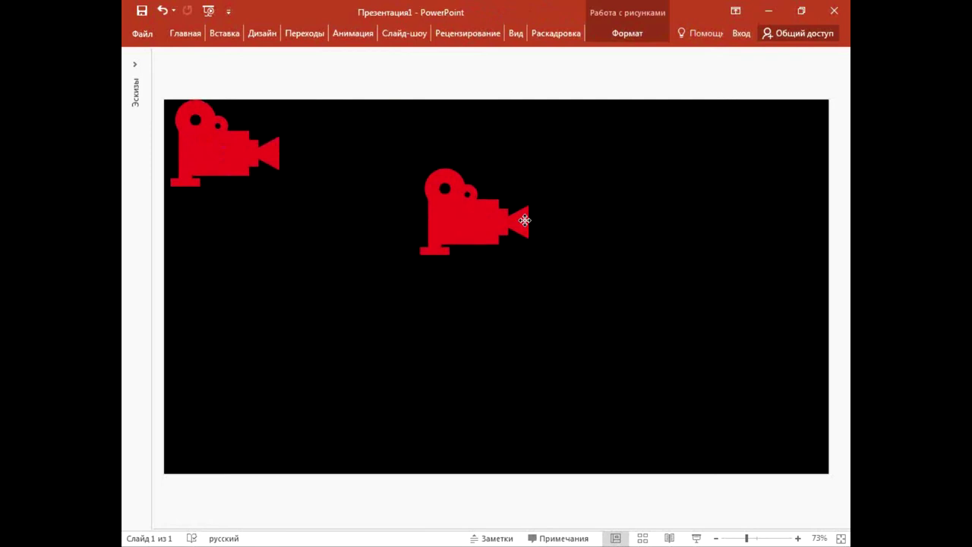
# Ungroup the right camera picture and confirm converting it into an Office drawing.
pyautogui.rightClick(589, 258)
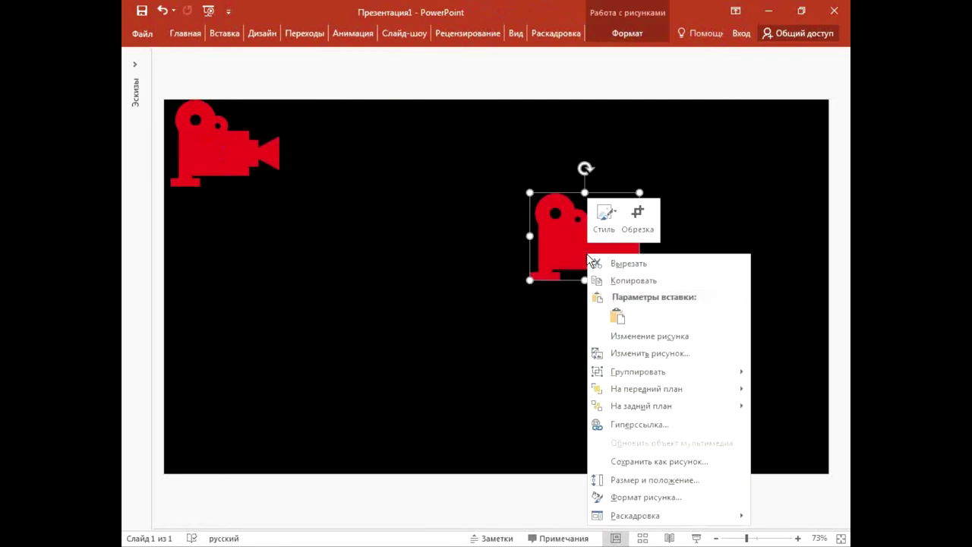
pyautogui.moveTo(638, 371)
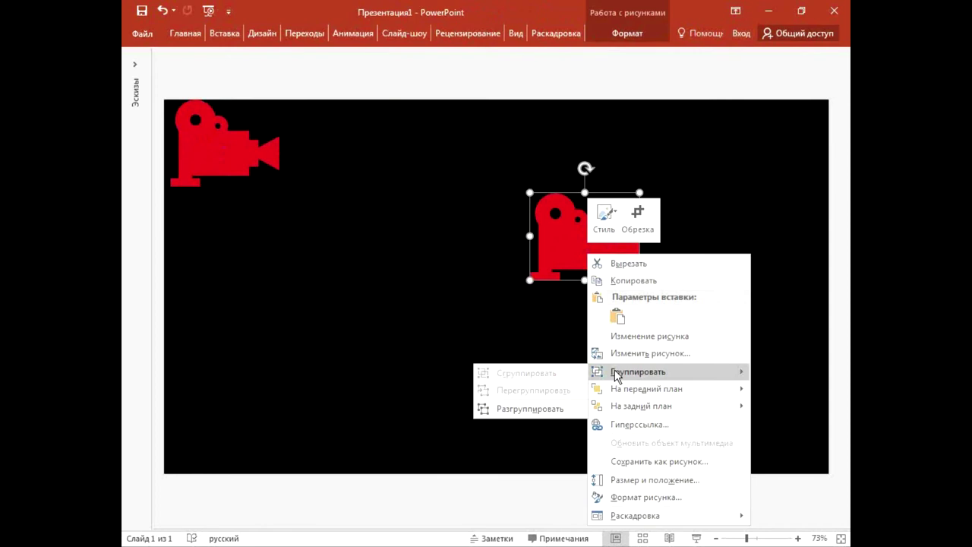
pyautogui.click(567, 413)
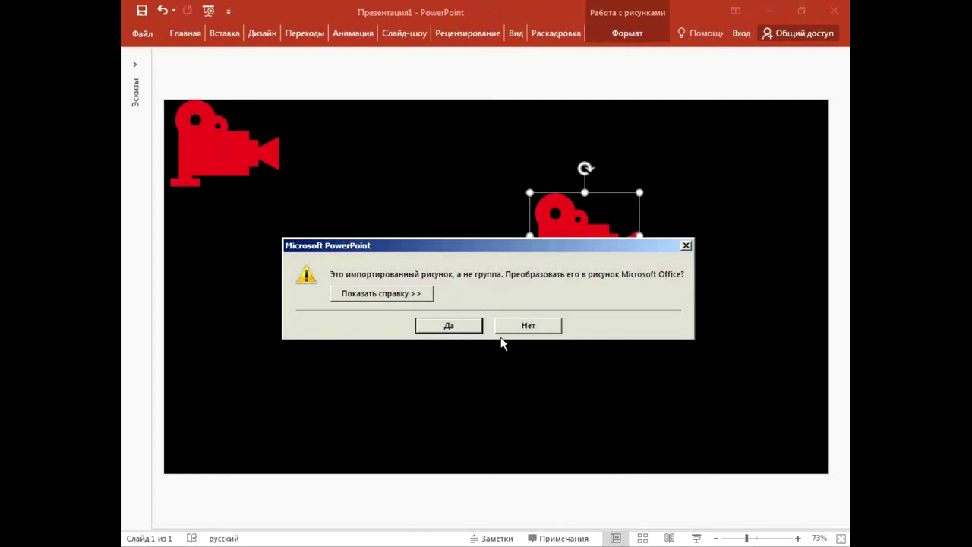
pyautogui.click(456, 325)
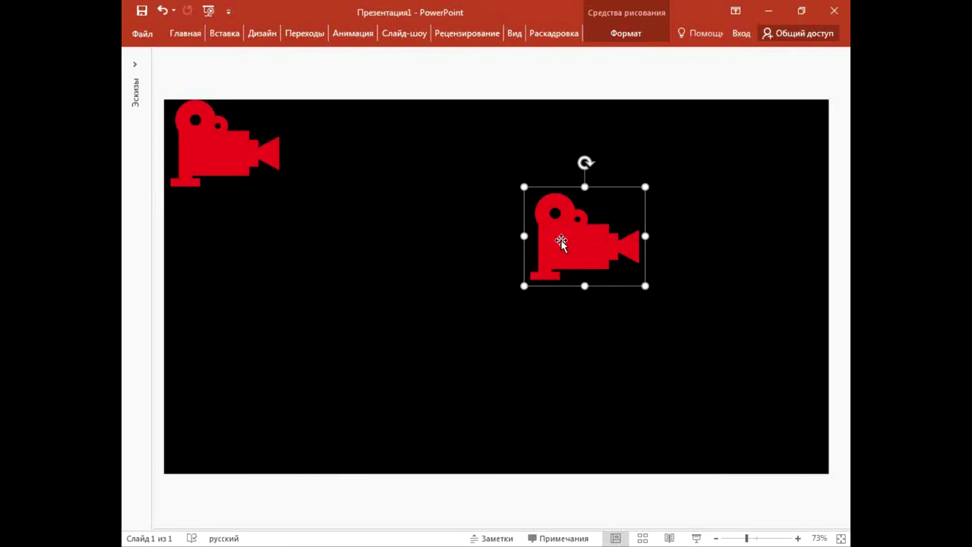
# Ungroup the converted camera into separate shapes, pulling one piece away.
pyautogui.rightClick(591, 238)
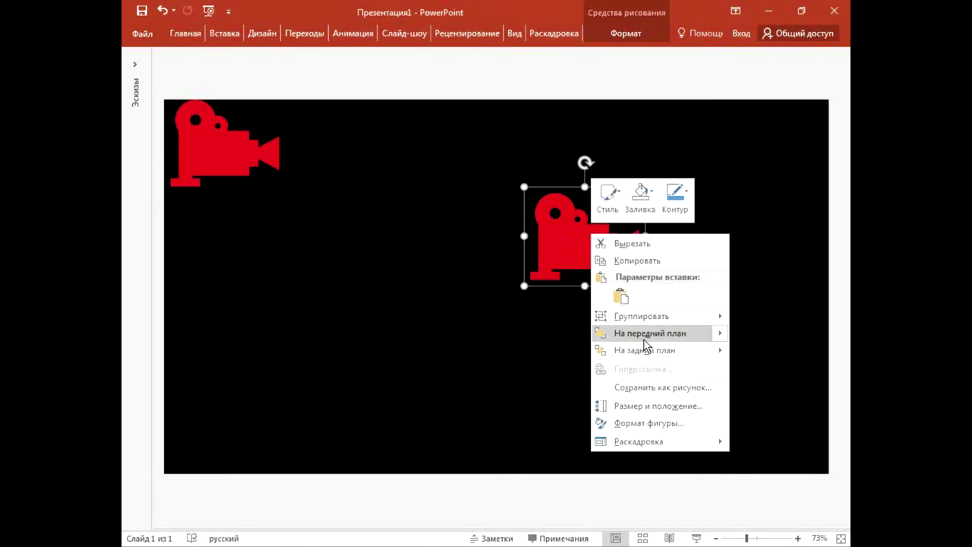
pyautogui.moveTo(642, 316)
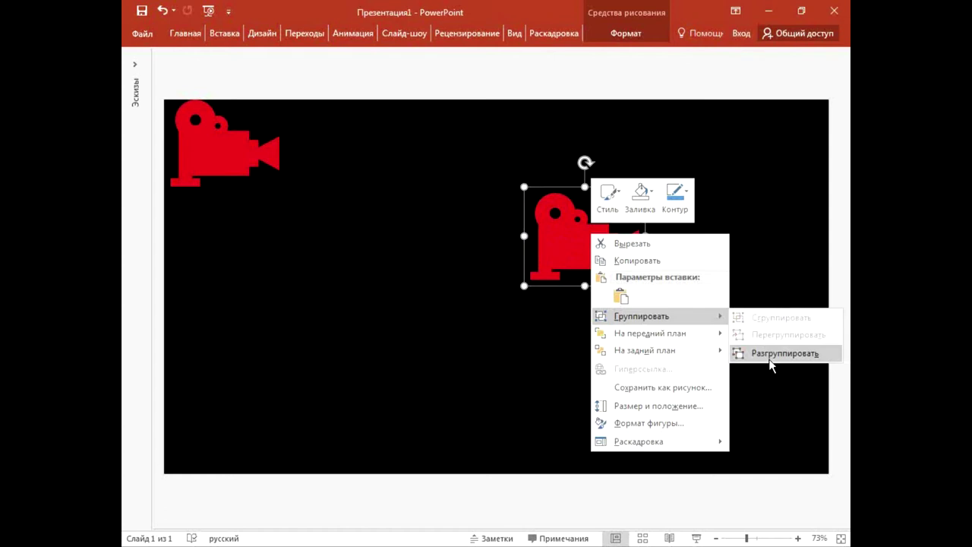
pyautogui.click(771, 357)
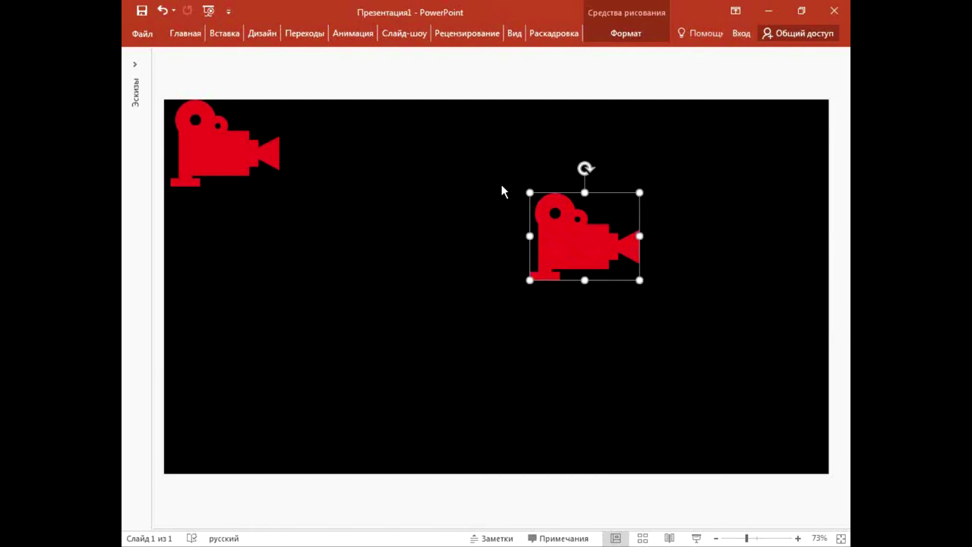
pyautogui.click(693, 249)
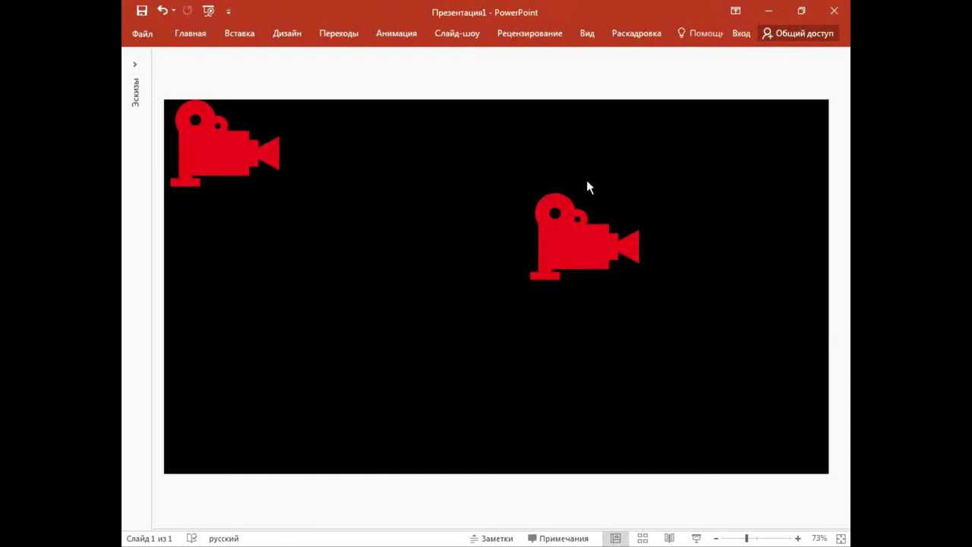
pyautogui.click(600, 208)
pyautogui.moveTo(600, 207); pyautogui.dragTo(684, 173)
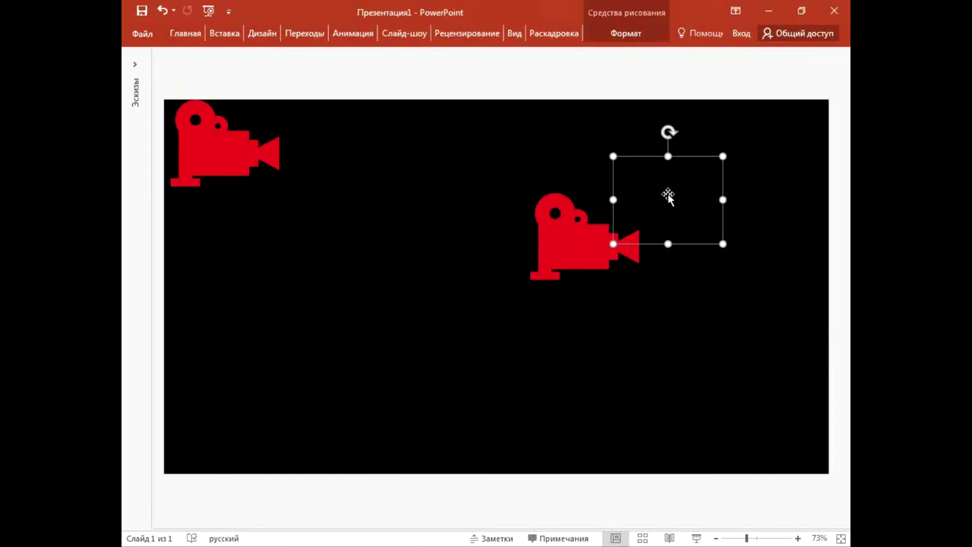
# Reselect the right camera shape (about 4,45 × 5,53 cm) to show its drawing Format tools.
pyautogui.click(663, 244)
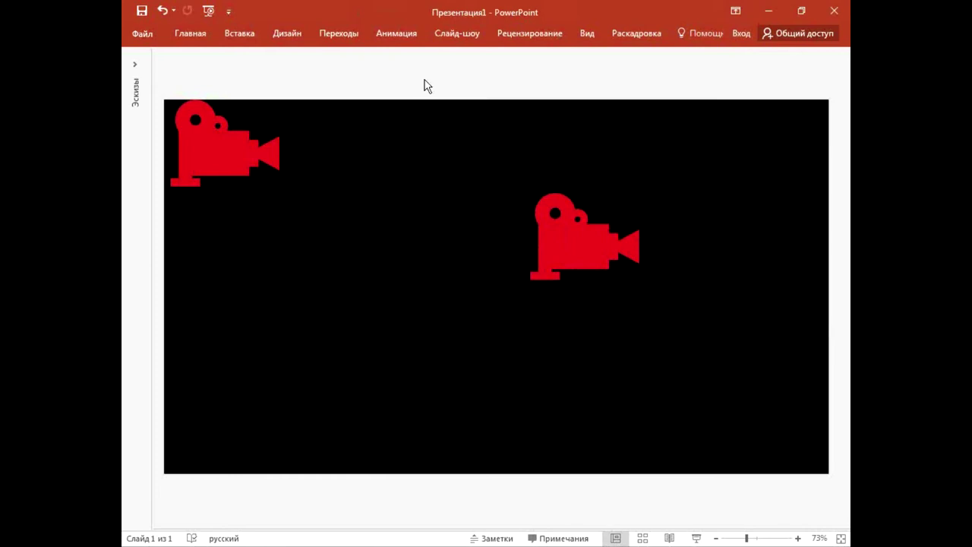
pyautogui.click(581, 241)
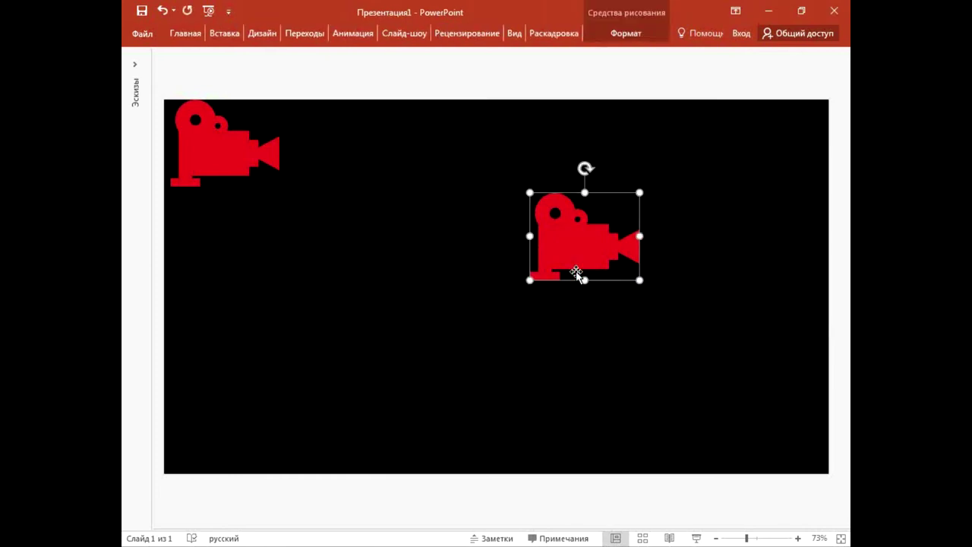
pyautogui.click(617, 34)
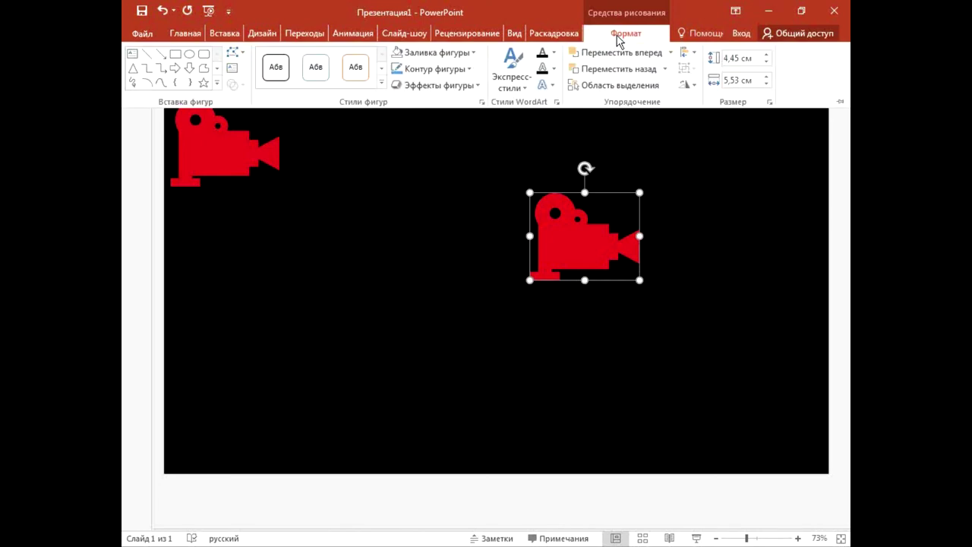
# Pin the Format ribbon and give the right camera a light-blue fill and thick 4.5 pt orange outline.
pyautogui.doubleClick(619, 36)
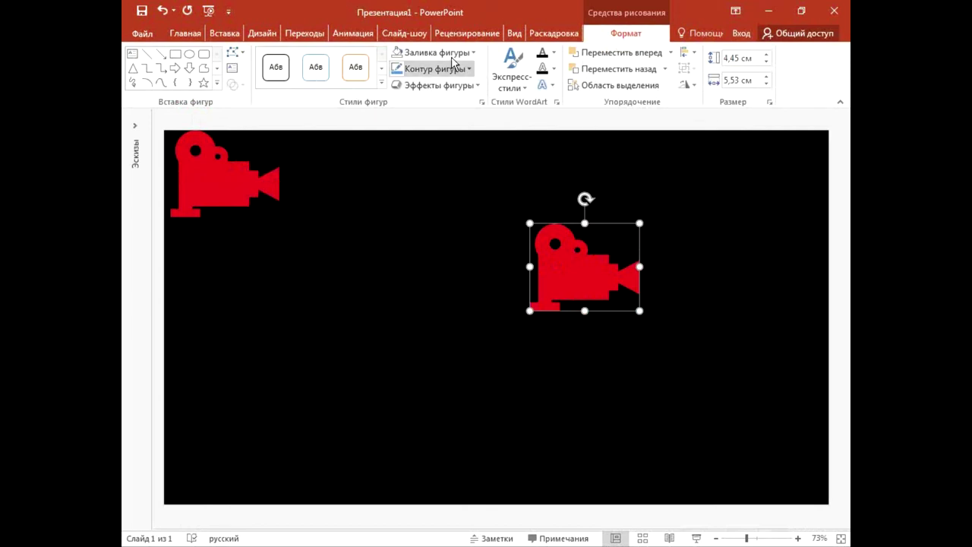
pyautogui.click(210, 190)
pyautogui.click(628, 32)
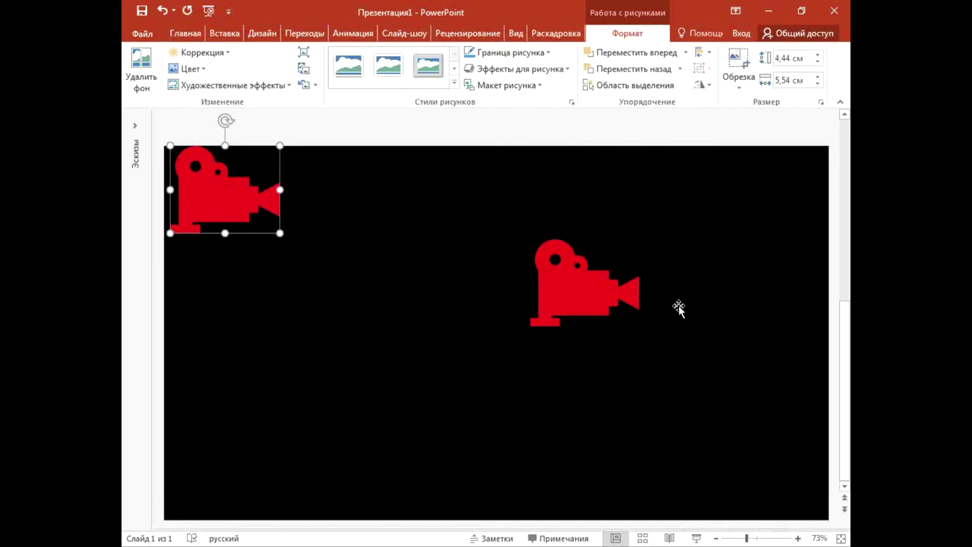
pyautogui.click(610, 296)
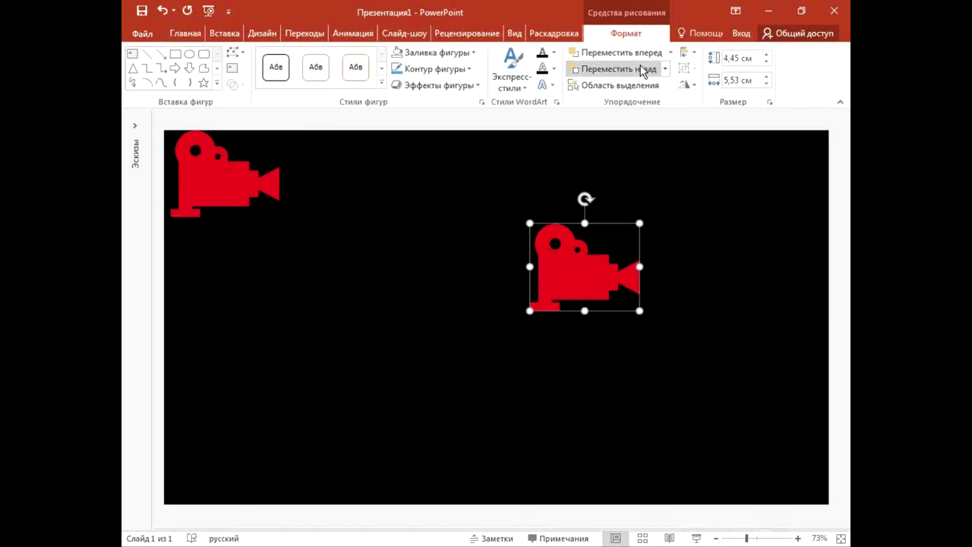
pyautogui.click(430, 51)
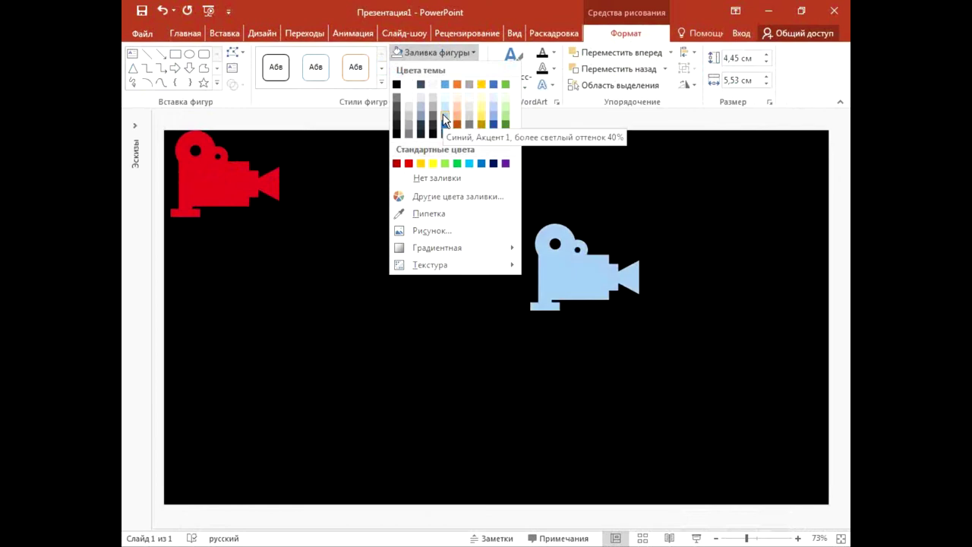
pyautogui.click(494, 122)
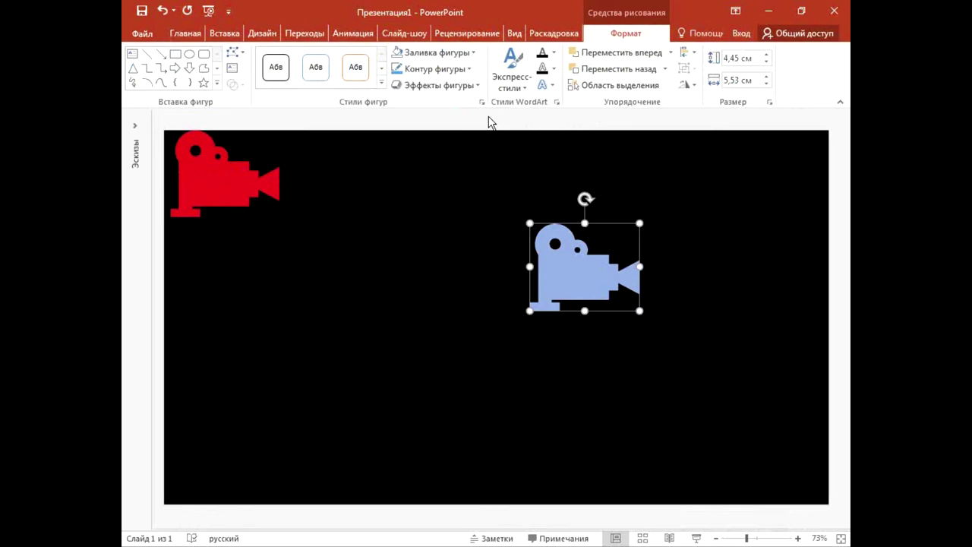
pyautogui.click(432, 69)
pyautogui.click(457, 100)
pyautogui.click(437, 68)
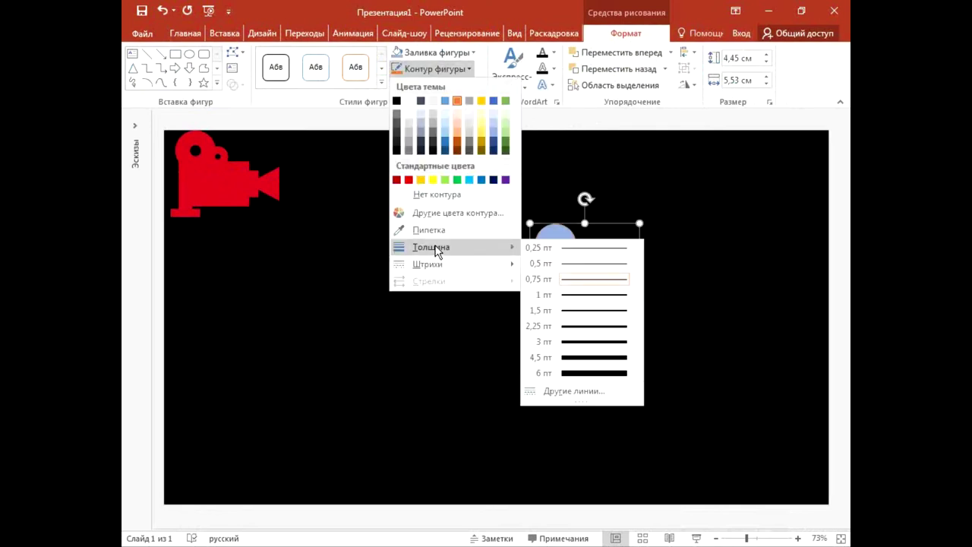
pyautogui.moveTo(431, 247)
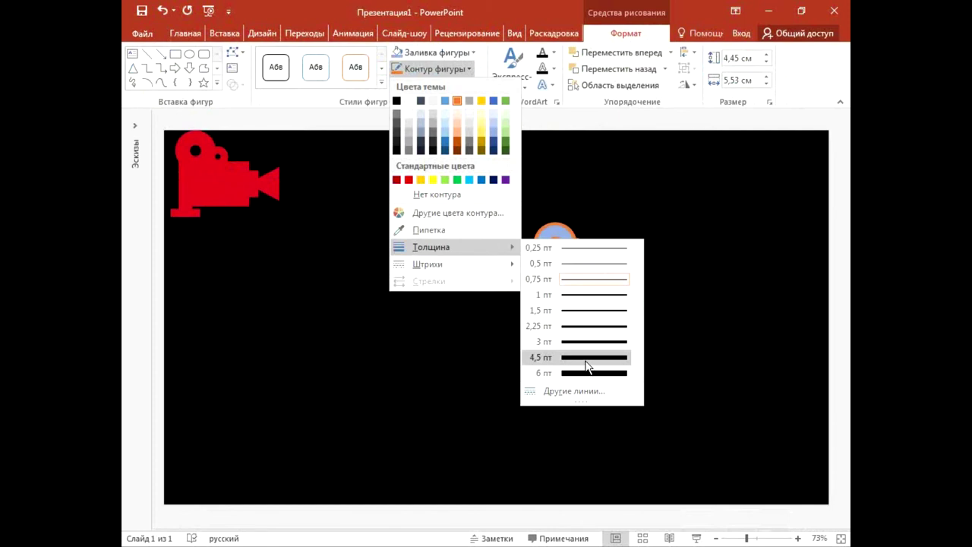
pyautogui.click(607, 343)
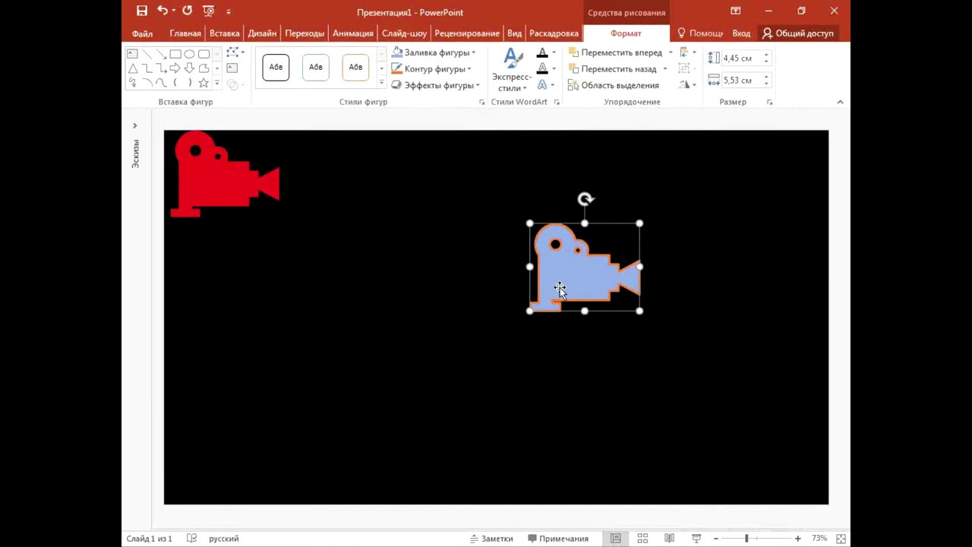
# Move the blue camera to the slide's right side and the red camera toward the top centre.
pyautogui.moveTo(586, 284)
pyautogui.mouseDown()
pyautogui.moveTo(530, 256)
pyautogui.moveTo(539, 255)
pyautogui.mouseUp()
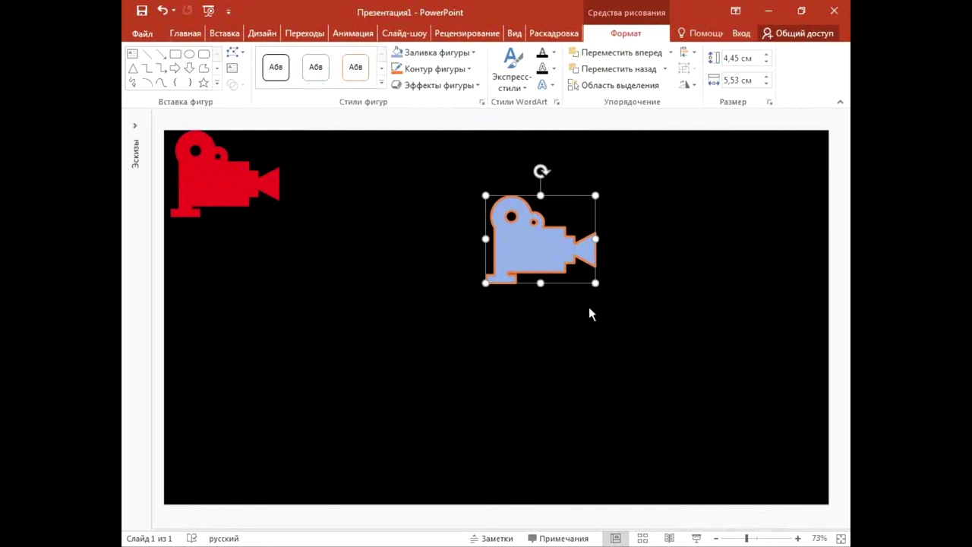
pyautogui.moveTo(548, 243); pyautogui.dragTo(690, 230)
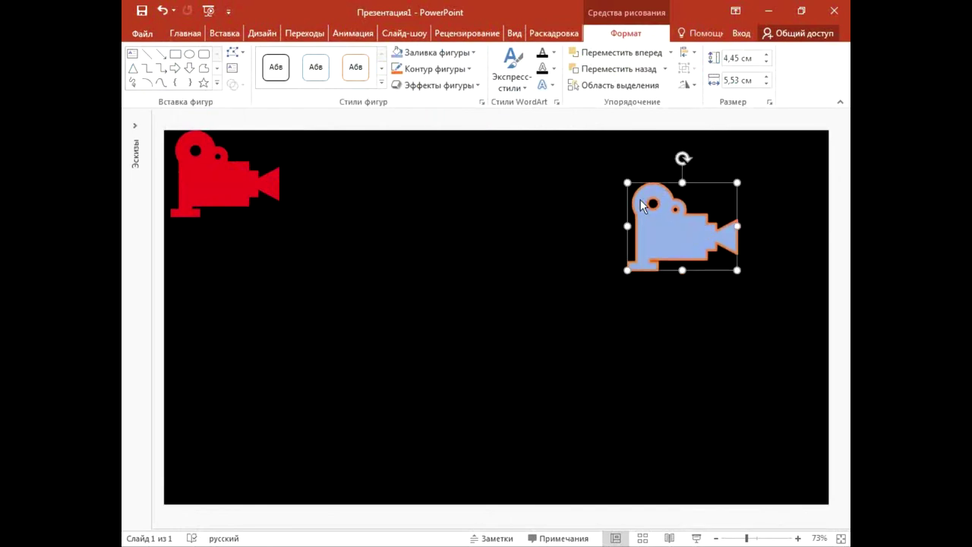
pyautogui.moveTo(226, 190)
pyautogui.mouseDown()
pyautogui.moveTo(481, 221)
pyautogui.moveTo(536, 260)
pyautogui.moveTo(481, 243)
pyautogui.mouseUp()
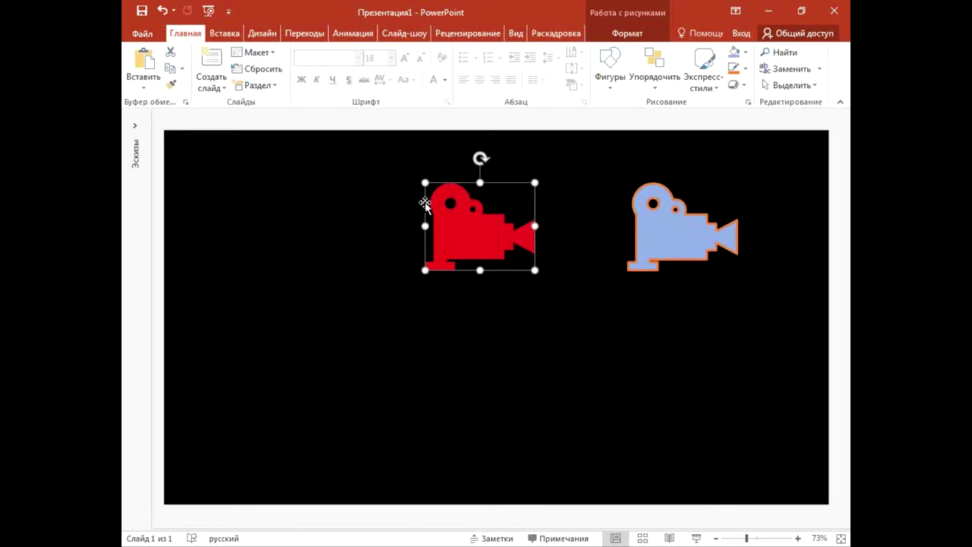
# Recolour the red camera picture green with Перекрасить and move it up beside the blue camera.
pyautogui.click(622, 33)
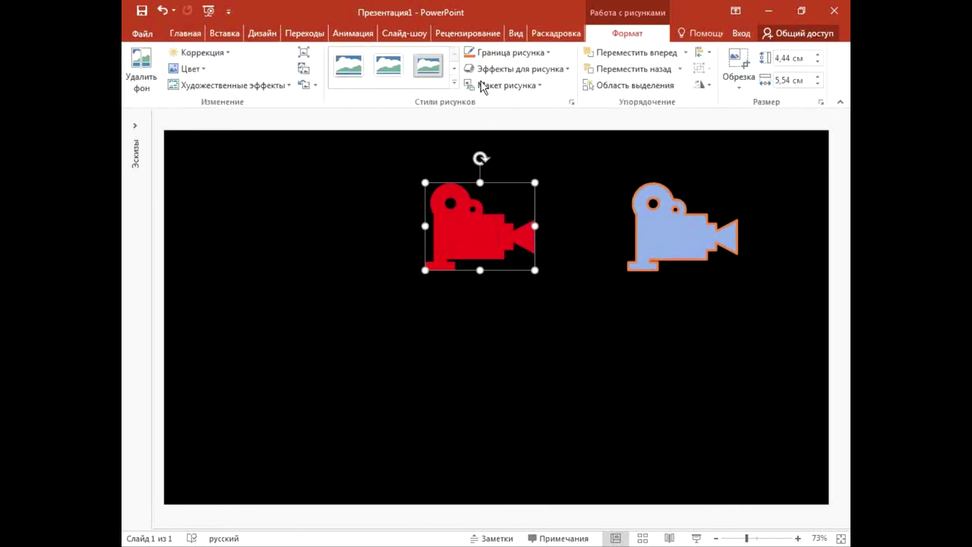
pyautogui.click(202, 71)
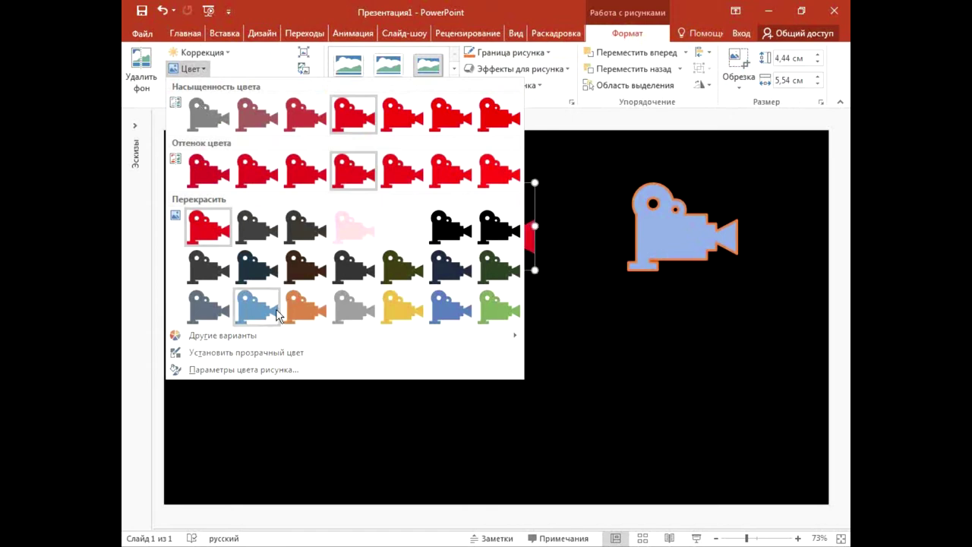
pyautogui.click(524, 231)
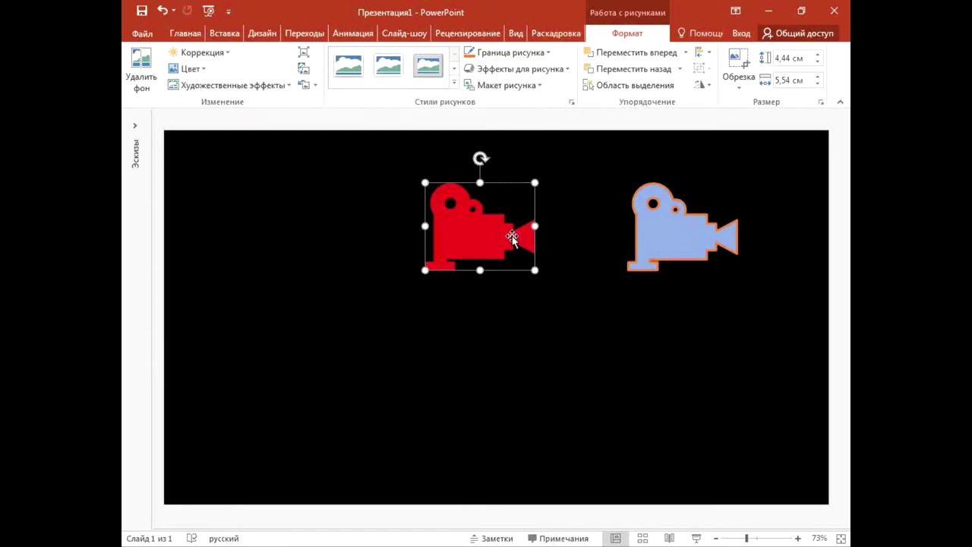
pyautogui.moveTo(513, 234); pyautogui.dragTo(693, 391)
pyautogui.click(190, 68)
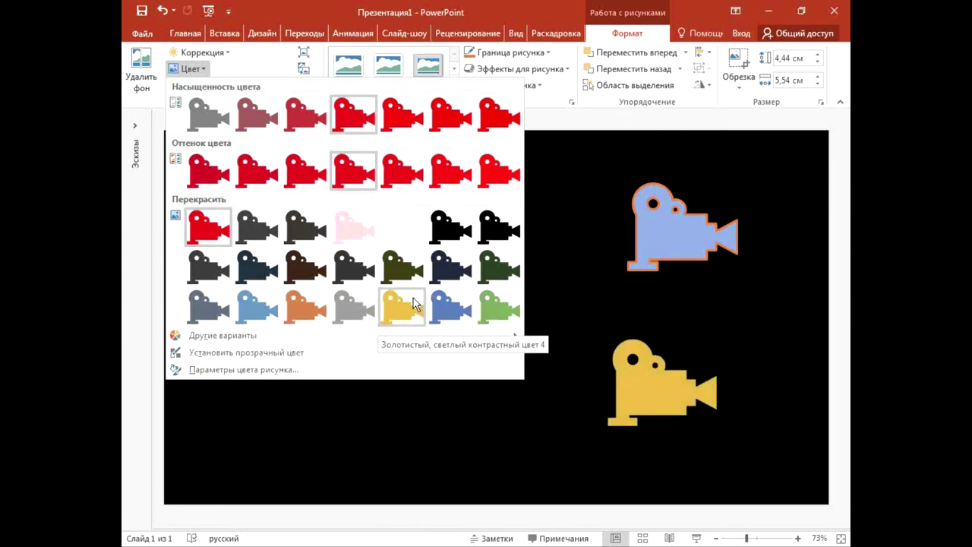
pyautogui.click(512, 305)
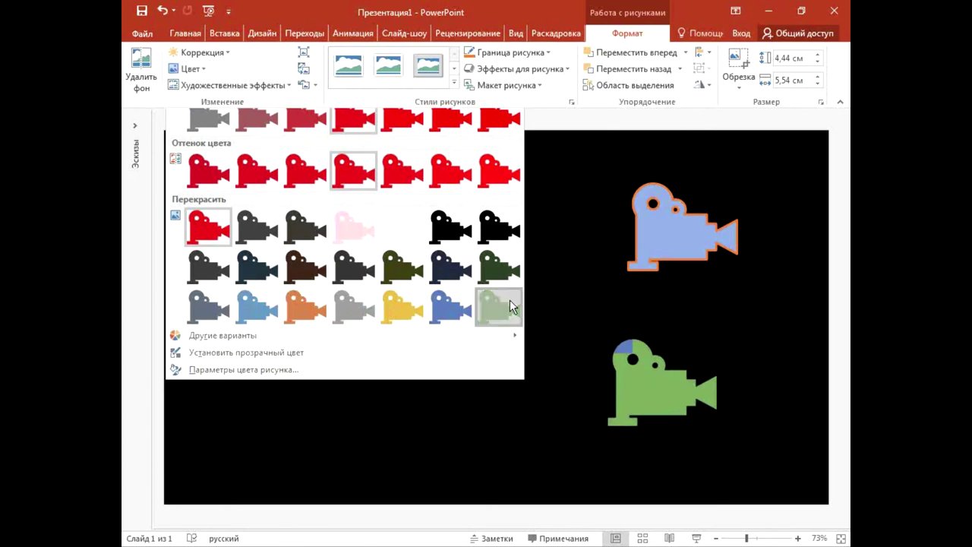
pyautogui.moveTo(721, 397); pyautogui.dragTo(514, 247)
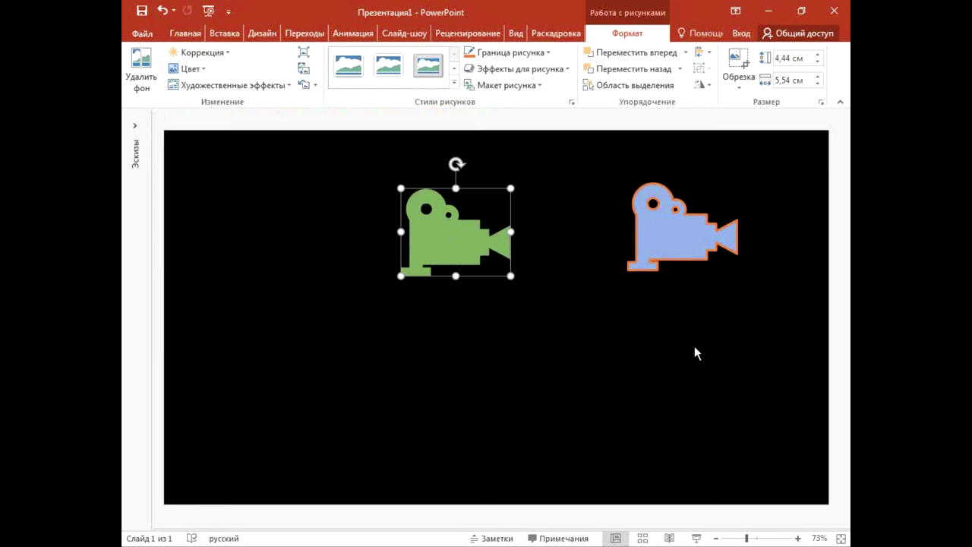
pyautogui.click(686, 219)
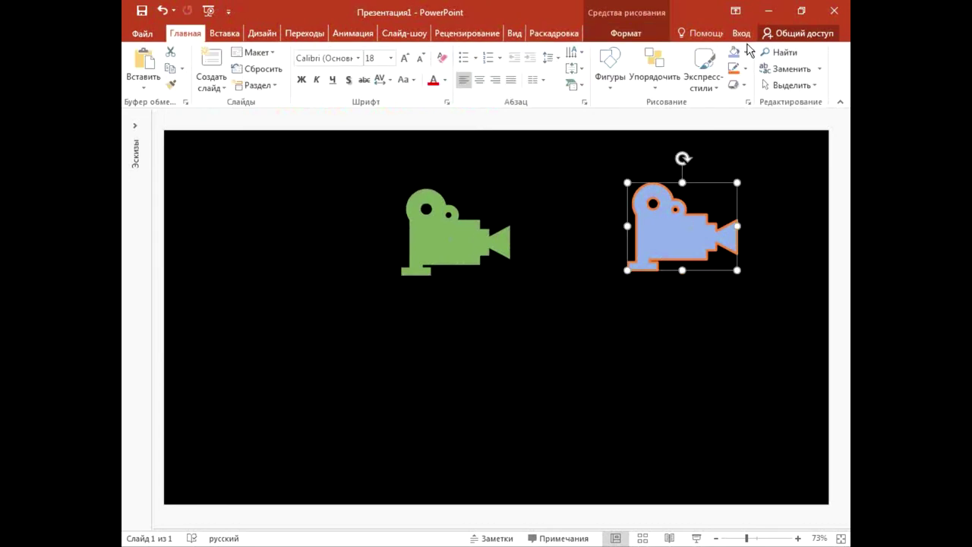
# Change the blue camera's fill colour and nudge it slightly left toward the green camera.
pyautogui.click(745, 52)
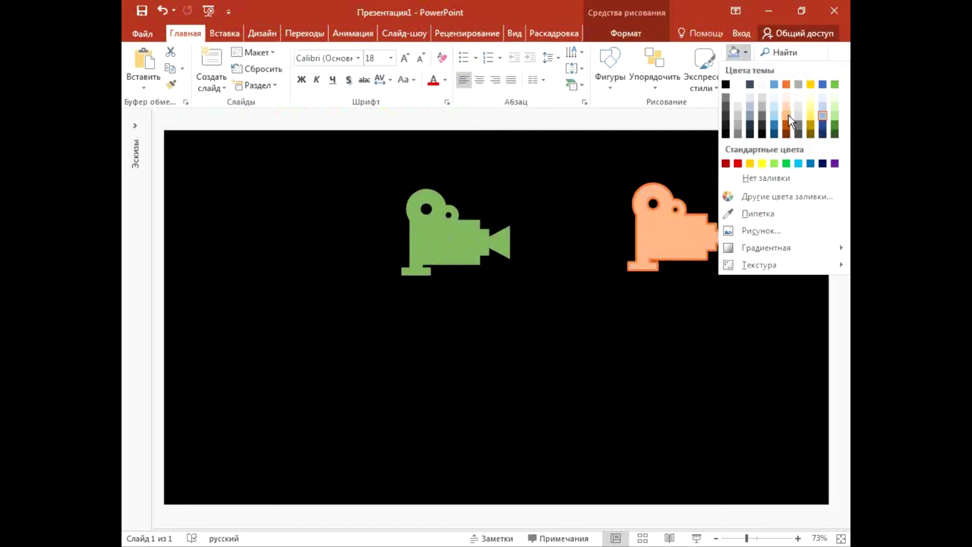
pyautogui.click(822, 105)
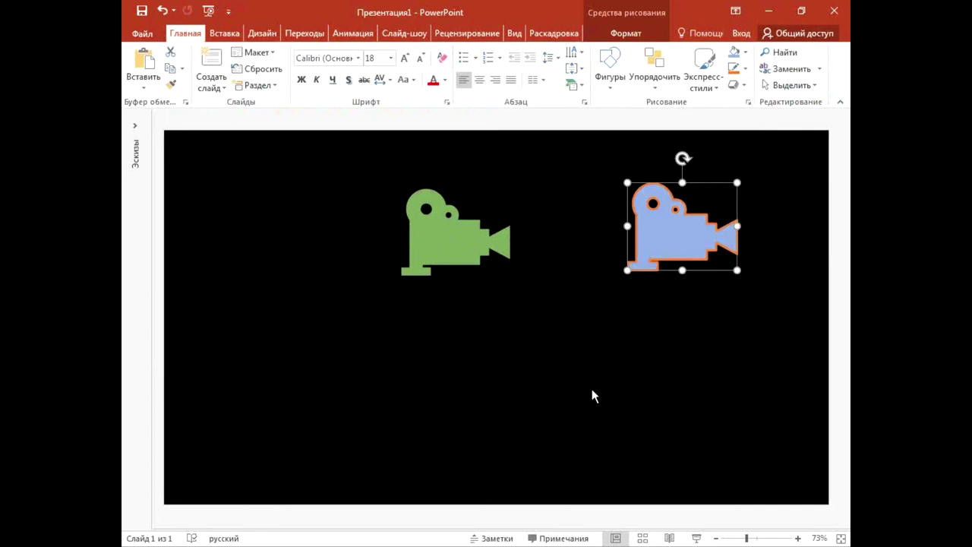
pyautogui.moveTo(658, 251); pyautogui.dragTo(608, 257)
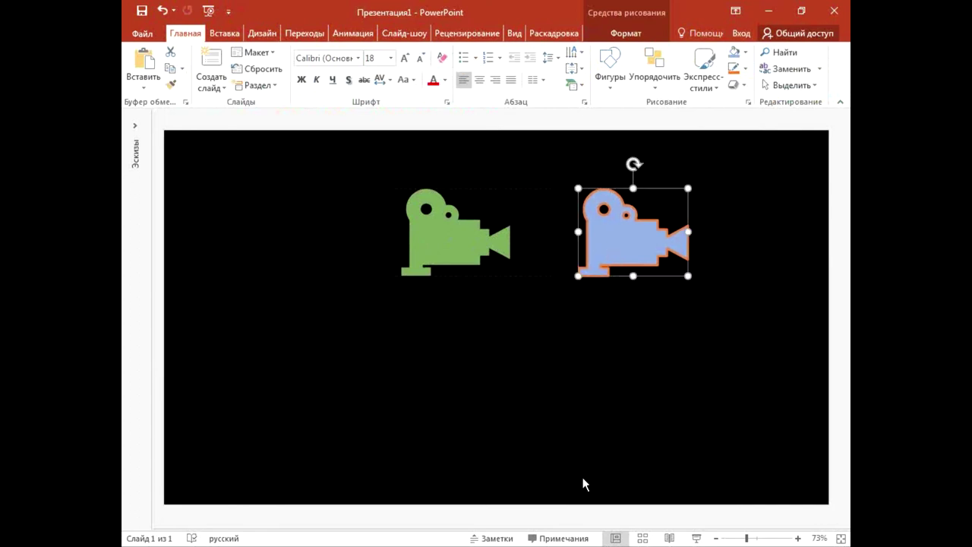
pyautogui.click(443, 238)
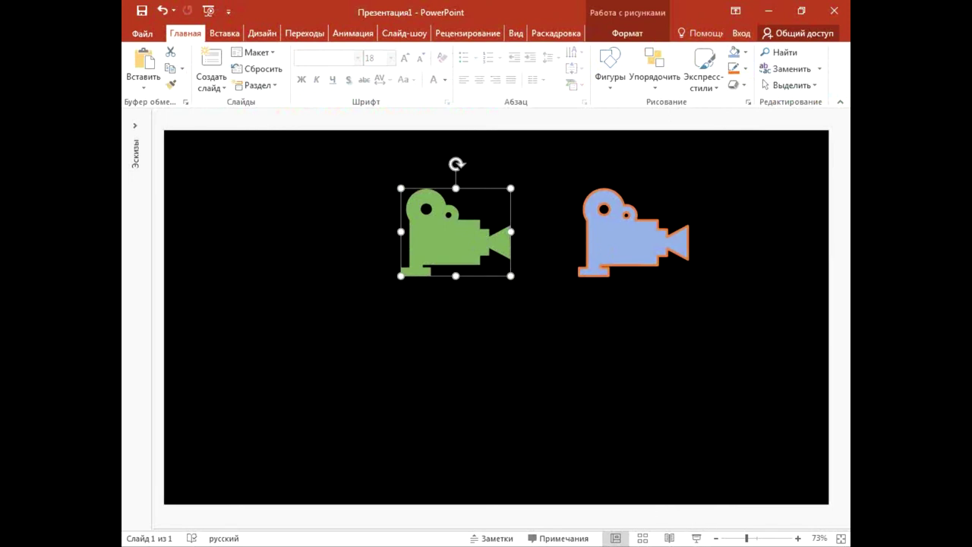
# Preview the slide full screen, exit with Esc, and reselect the green camera picture.
pyautogui.click(697, 539)
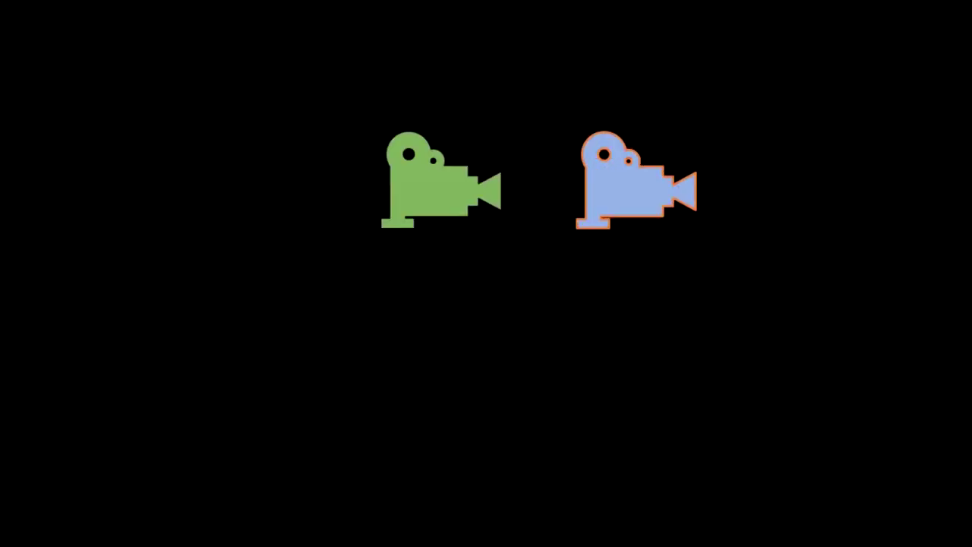
pyautogui.press('Escape')
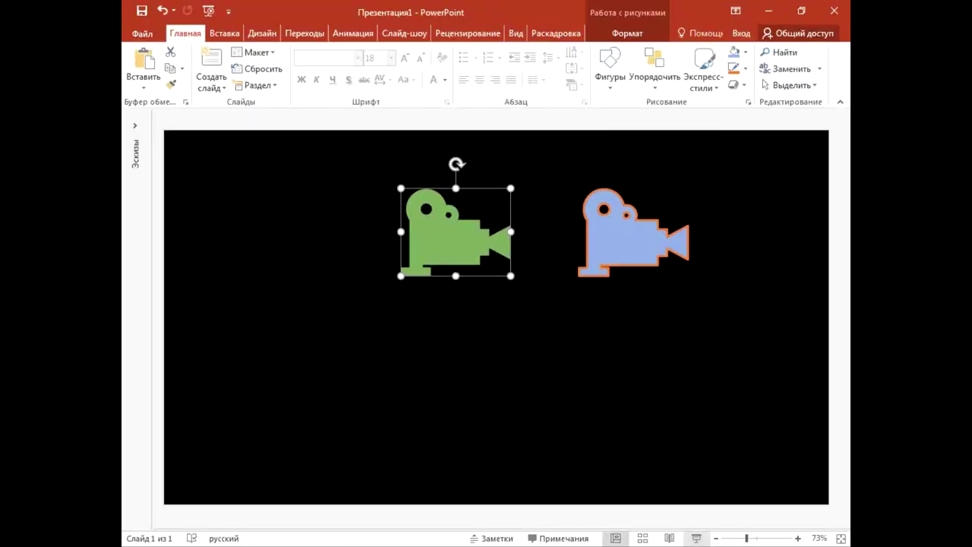
pyautogui.click(705, 249)
pyautogui.click(622, 260)
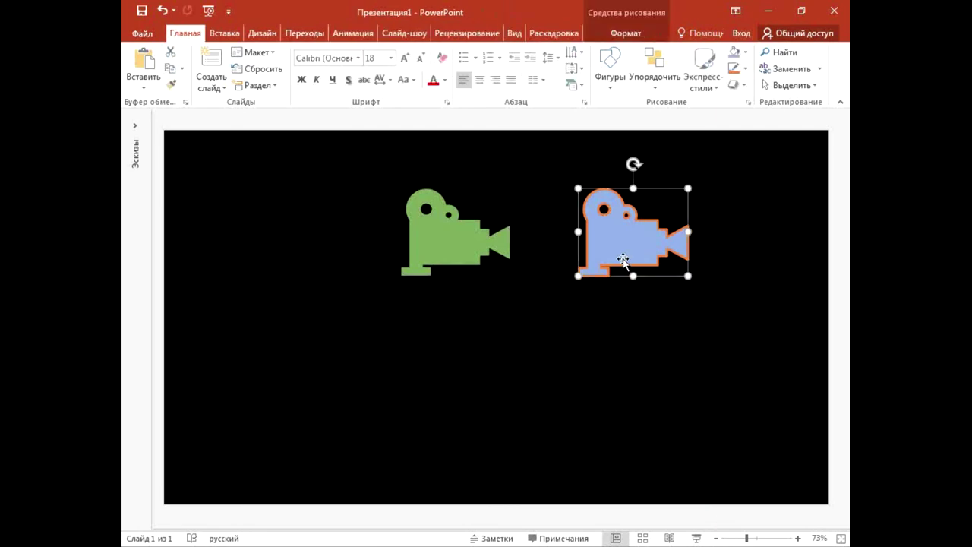
pyautogui.click(403, 236)
pyautogui.click(621, 34)
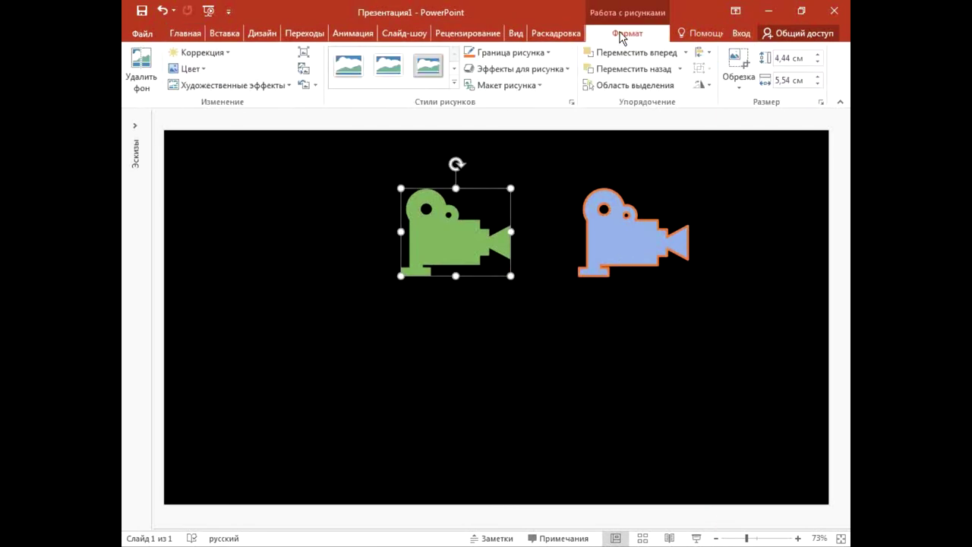
# Apply the white Design variant and shift the right camera slightly left.
pyautogui.click(262, 32)
pyautogui.click(511, 67)
pyautogui.click(608, 287)
pyautogui.moveTo(642, 221); pyautogui.dragTo(610, 221)
pyautogui.click(630, 358)
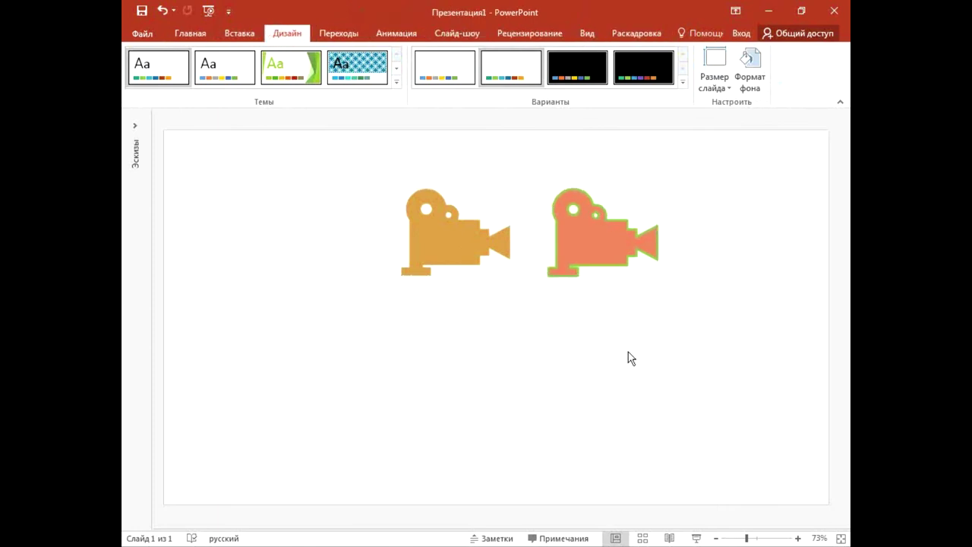
pyautogui.click(460, 229)
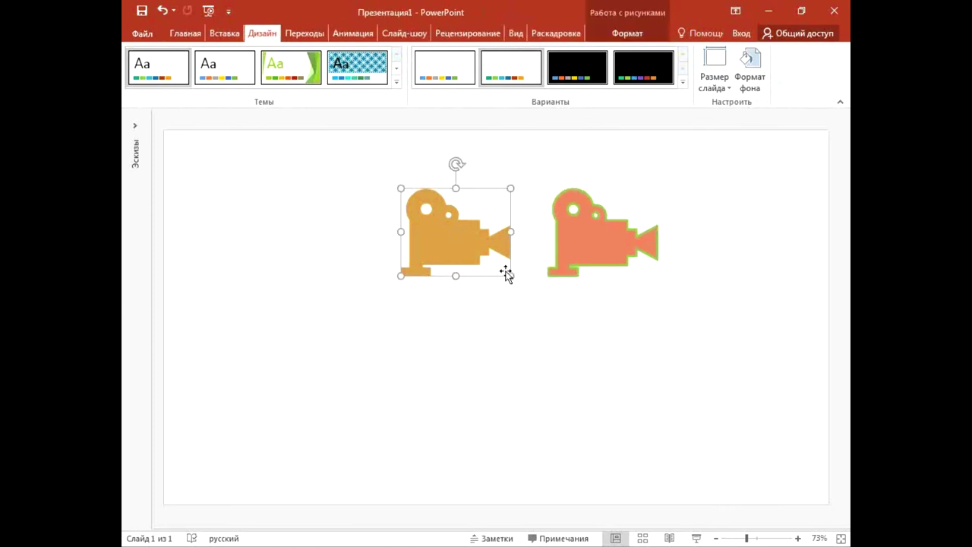
pyautogui.click(345, 38)
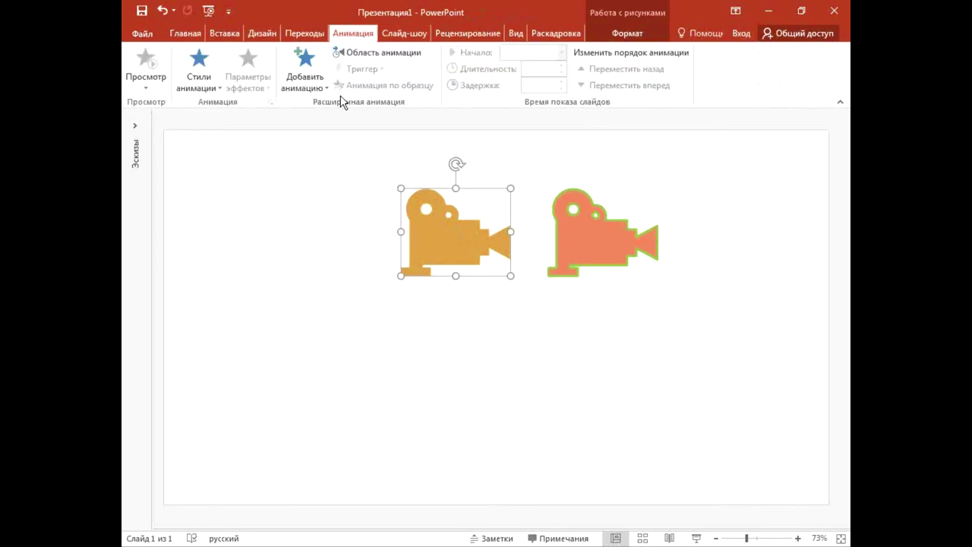
# Open and widen the Animation Pane, select the salmon camera, and show the animation effects list.
pyautogui.click(390, 51)
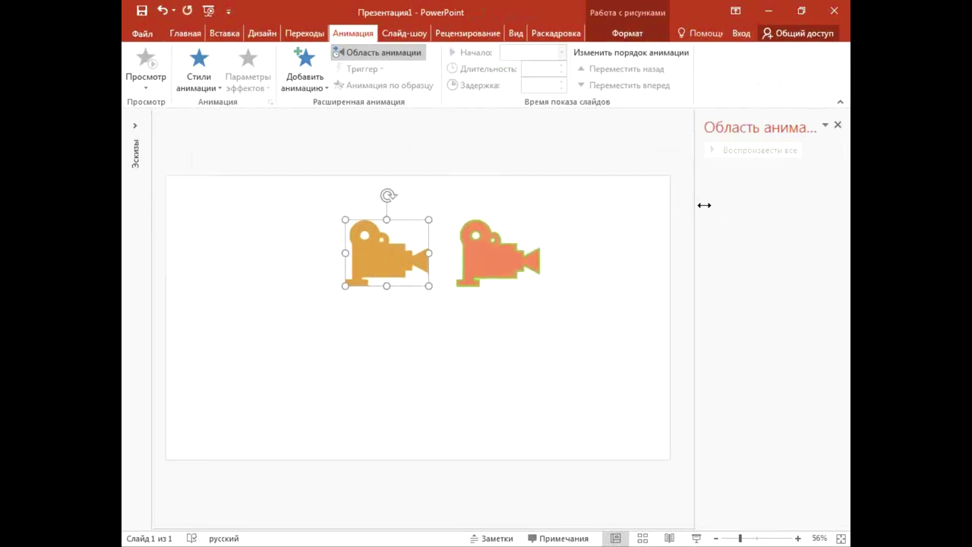
pyautogui.moveTo(693, 206); pyautogui.dragTo(639, 228)
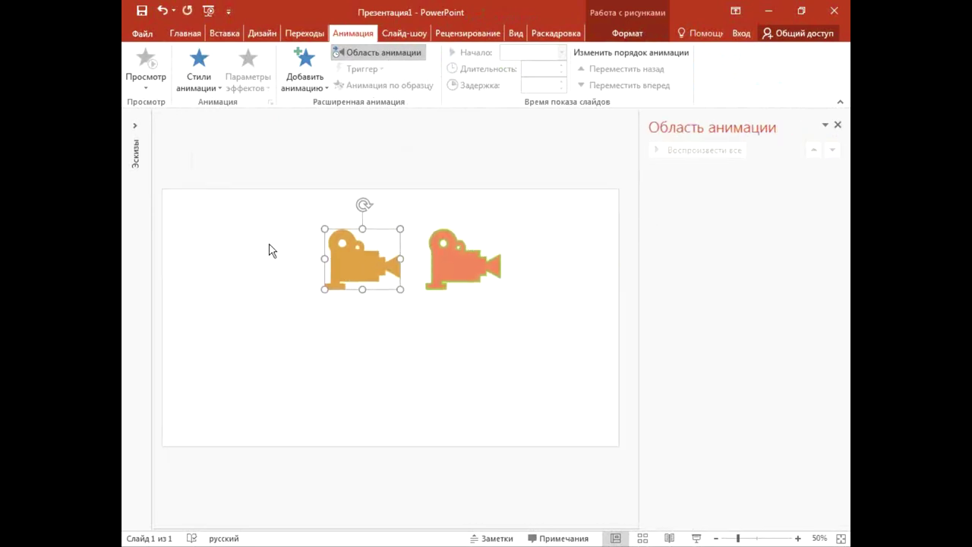
pyautogui.click(482, 293)
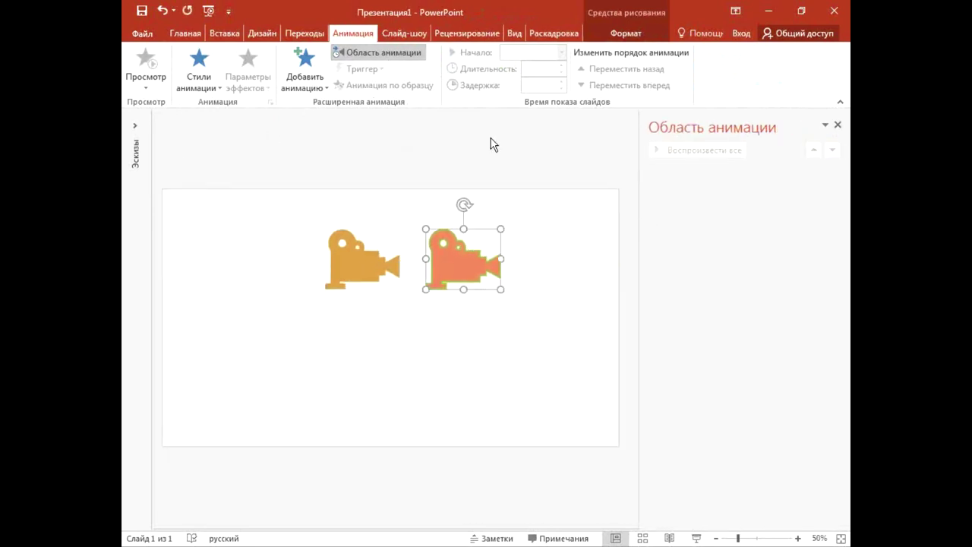
pyautogui.press('Tab')
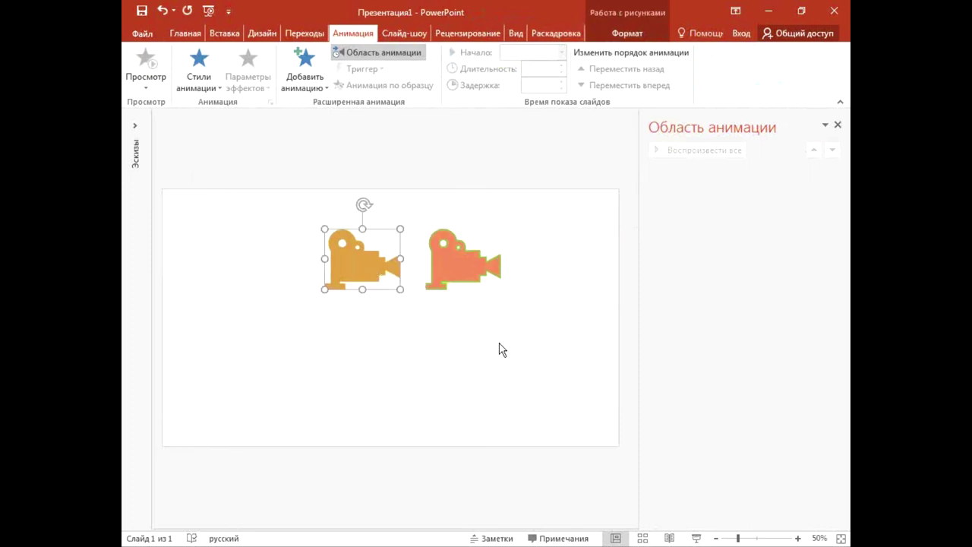
pyautogui.click(482, 295)
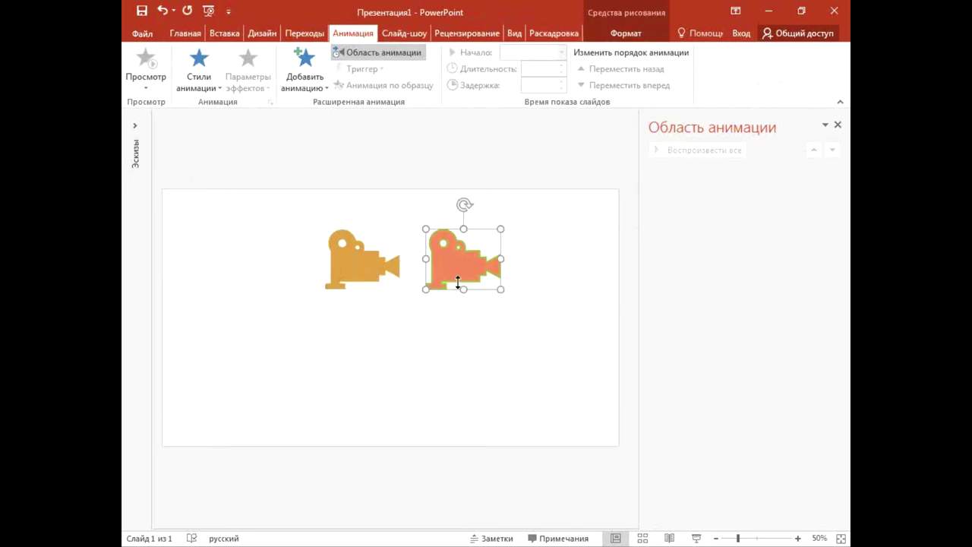
pyautogui.click(293, 80)
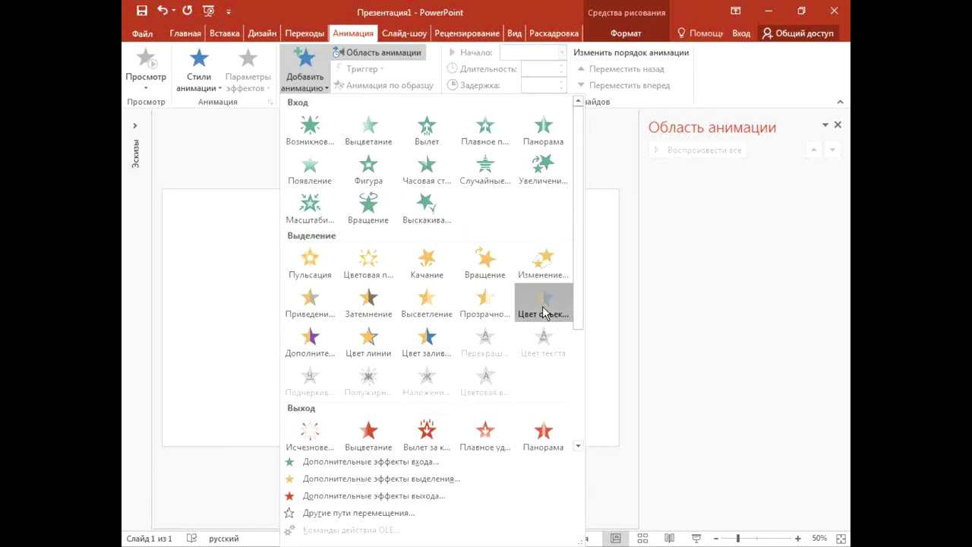
# Give the salmon camera an Object Color emphasis and the orange camera a Fill Color emphasis.
pyautogui.click(543, 304)
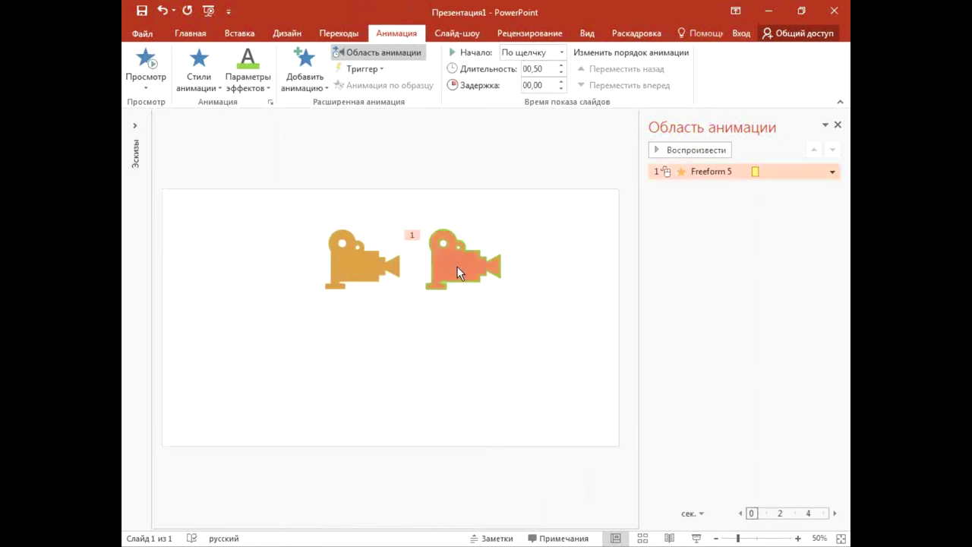
pyautogui.click(337, 285)
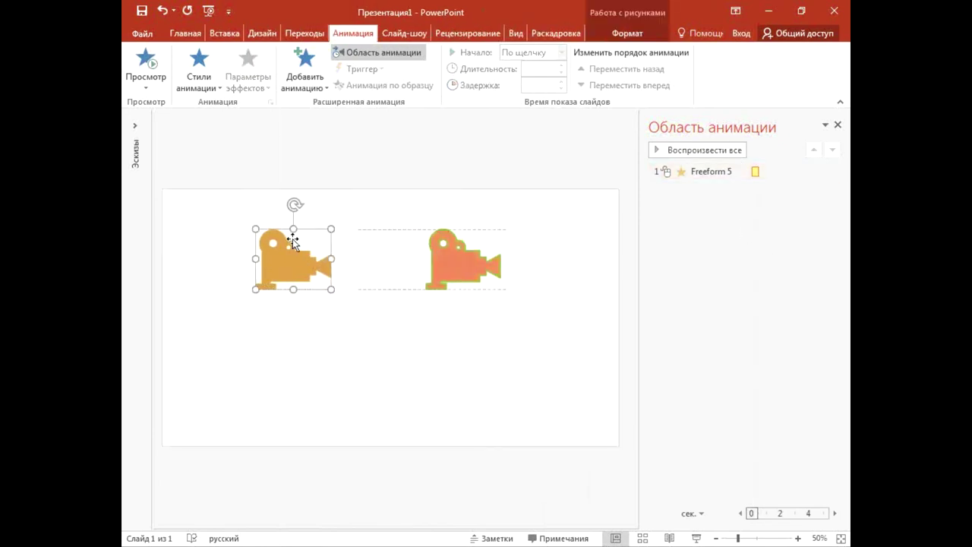
pyautogui.click(298, 79)
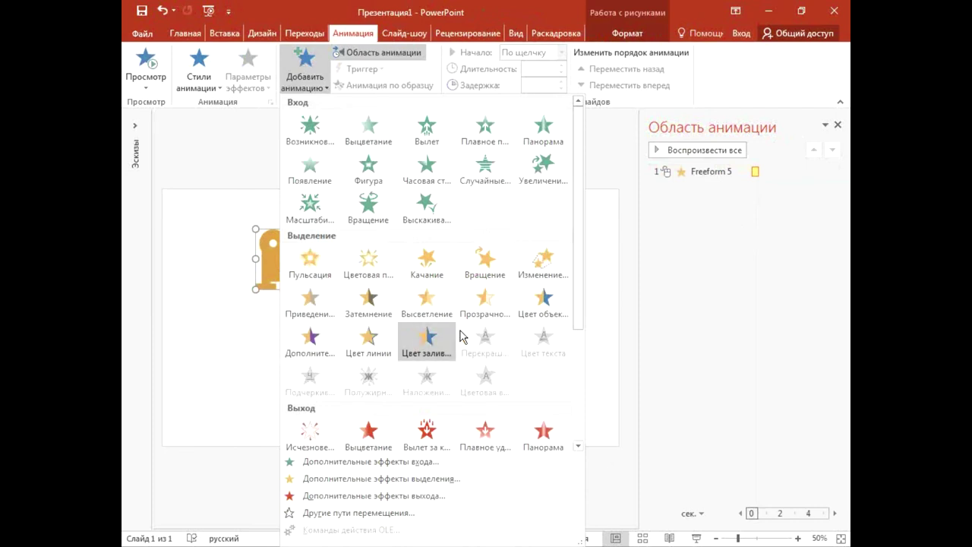
pyautogui.click(427, 341)
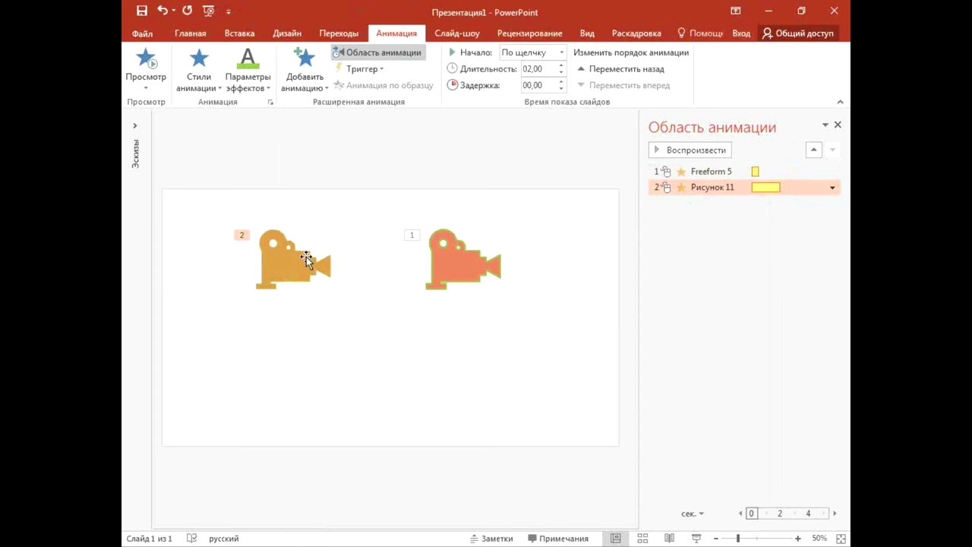
pyautogui.click(460, 262)
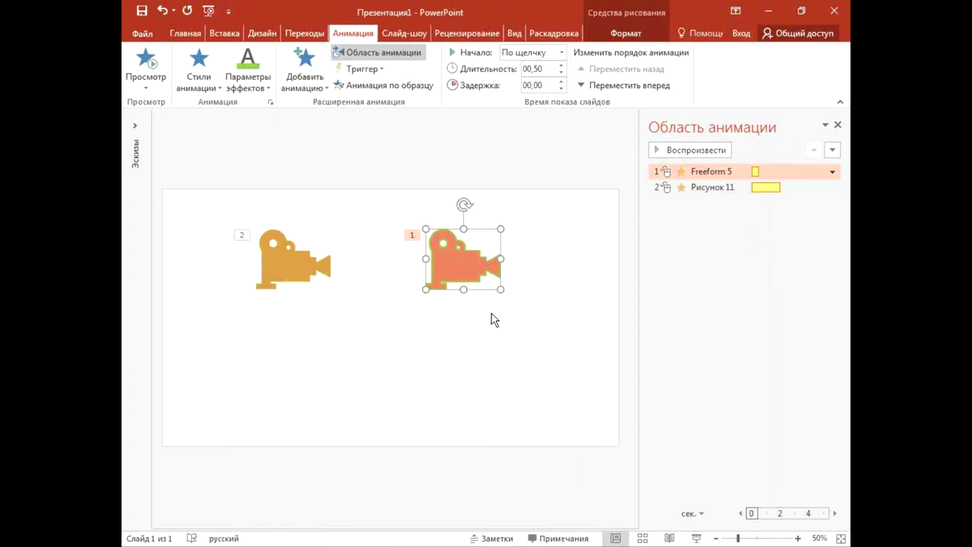
# Enlarge the salmon and orange cameras and position them side by side, slightly overlapping.
pyautogui.moveTo(507, 297); pyautogui.dragTo(617, 384)
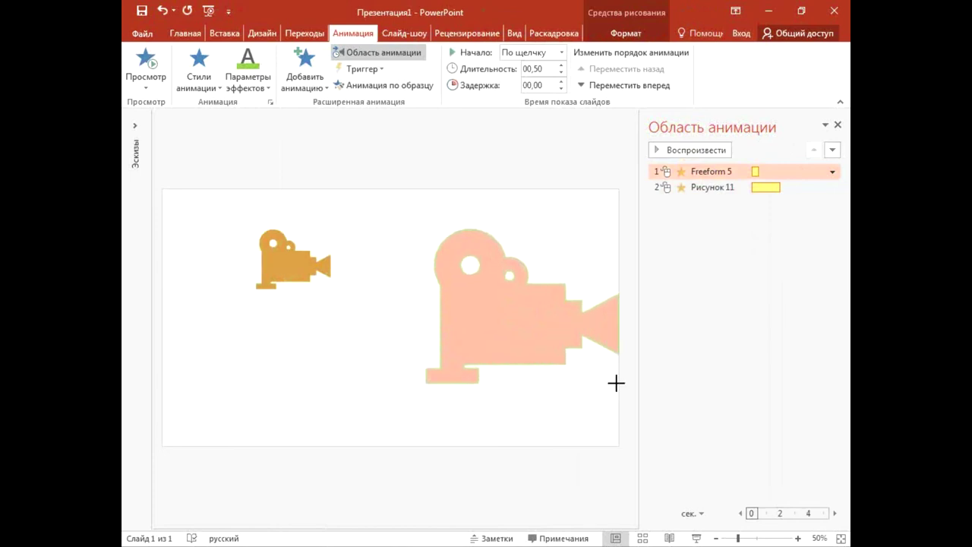
pyautogui.moveTo(284, 283)
pyautogui.mouseDown()
pyautogui.moveTo(203, 258)
pyautogui.moveTo(429, 373)
pyautogui.mouseUp()
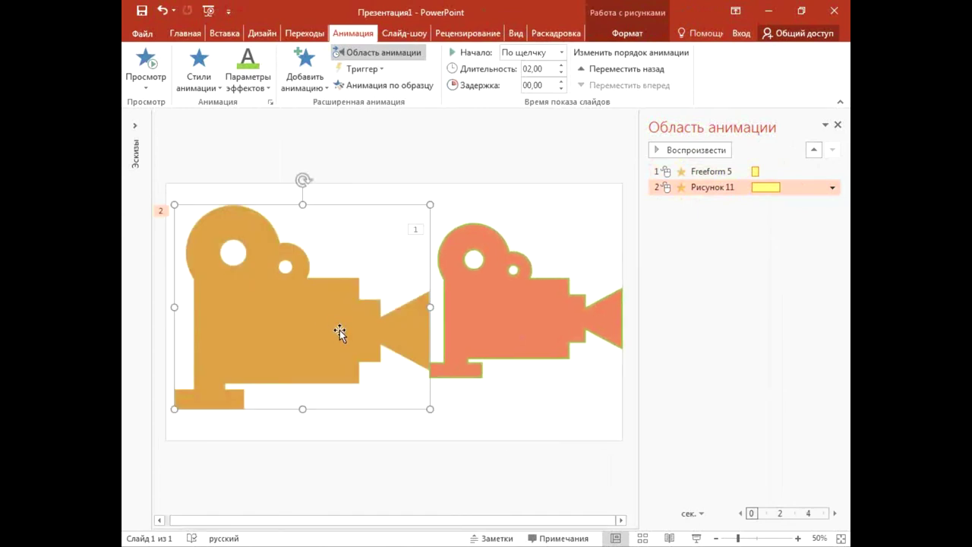
pyautogui.moveTo(483, 298); pyautogui.dragTo(500, 294)
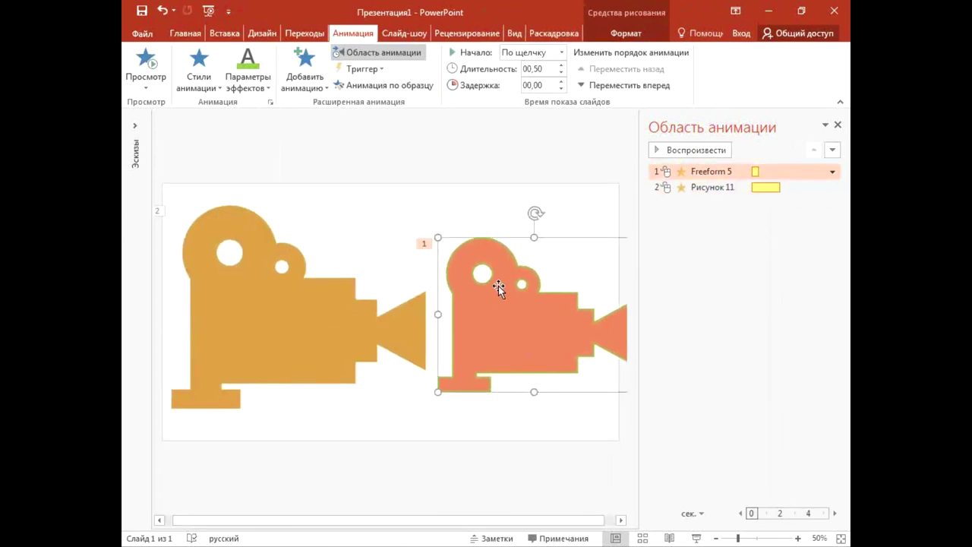
pyautogui.moveTo(437, 236); pyautogui.dragTo(368, 197)
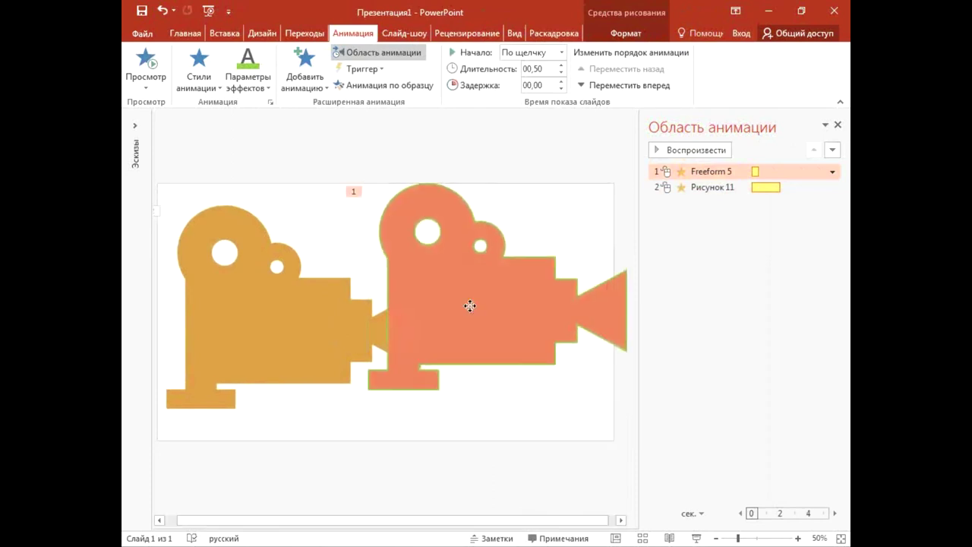
pyautogui.scroll(5, 395, 221)
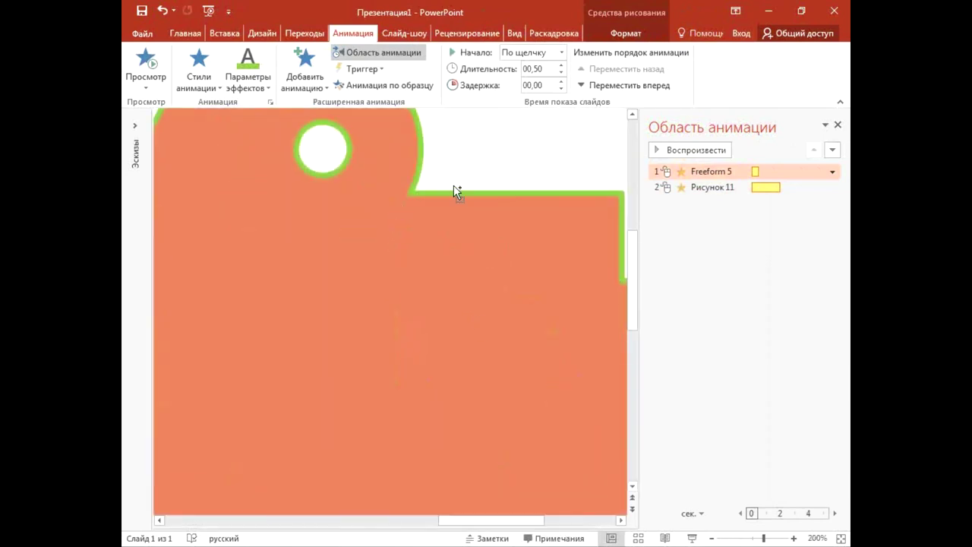
pyautogui.scroll(3, 410, 175)
pyautogui.scroll(2, 476, 222)
pyautogui.scroll(2, 480, 221)
# Close the Animation Pane and set the salmon camera's shape outline to No Outline.
pyautogui.scroll(1, 481, 225)
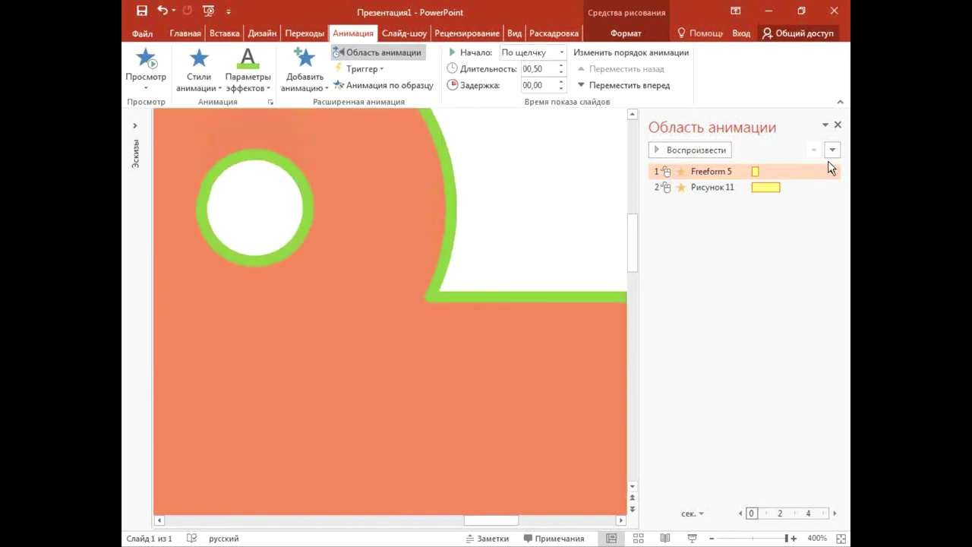
pyautogui.click(840, 124)
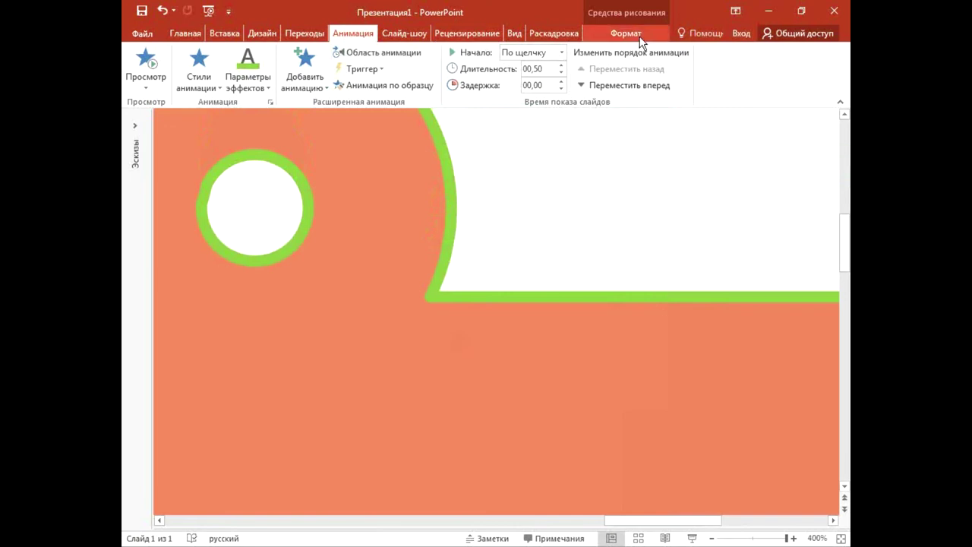
pyautogui.click(626, 32)
pyautogui.click(439, 74)
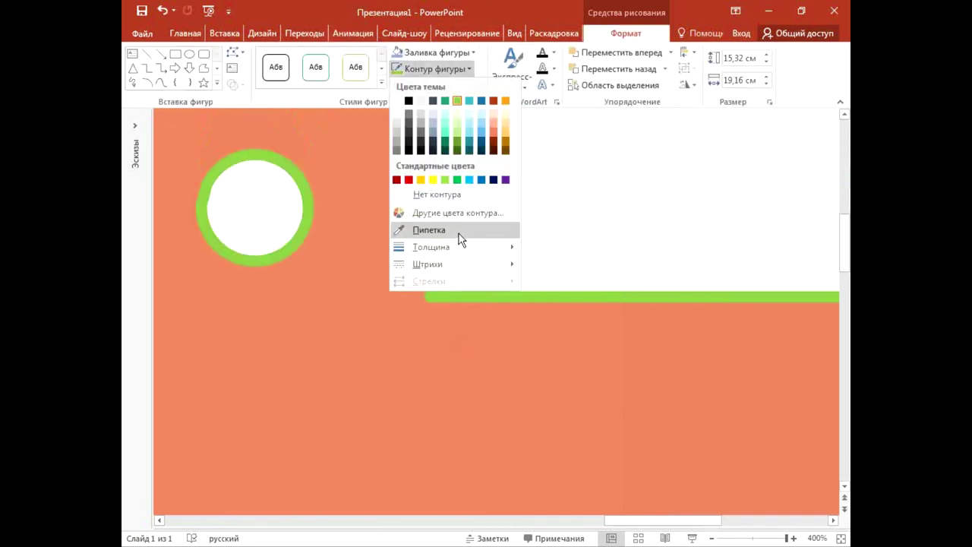
pyautogui.click(466, 187)
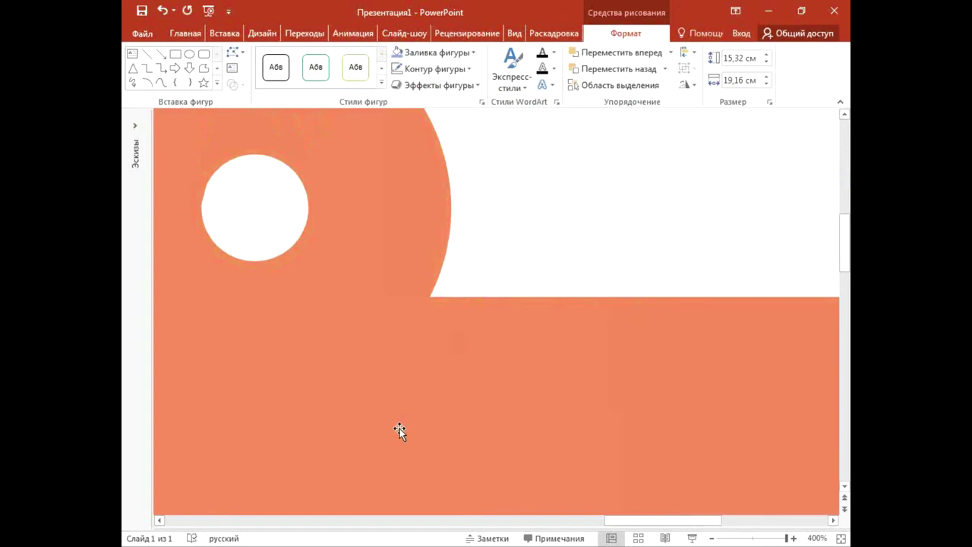
pyautogui.scroll(-10, 395, 413)
# Zoom out to the whole slide and move the yellow camera up beside the orange camera.
pyautogui.scroll(-5, 384, 401)
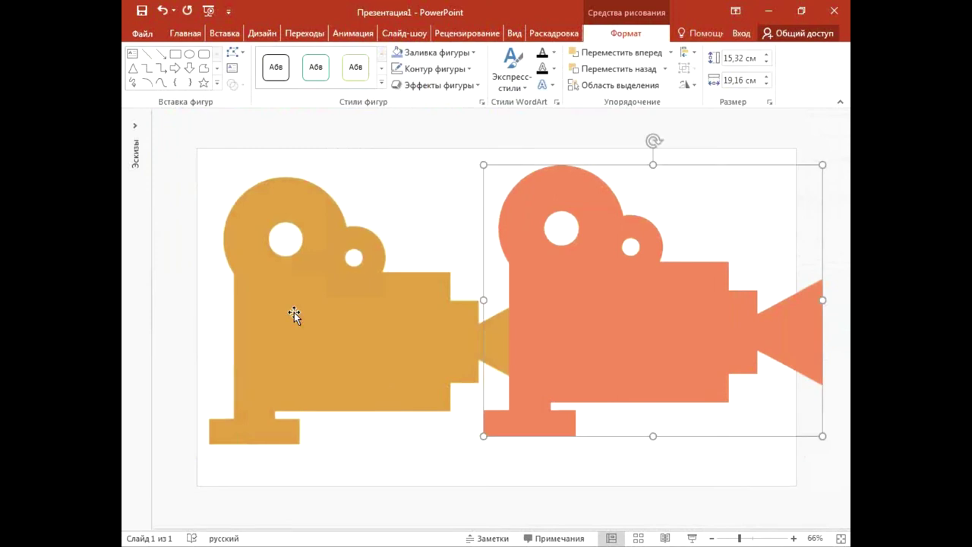
pyautogui.click(327, 278)
pyautogui.scroll(5, 308, 184)
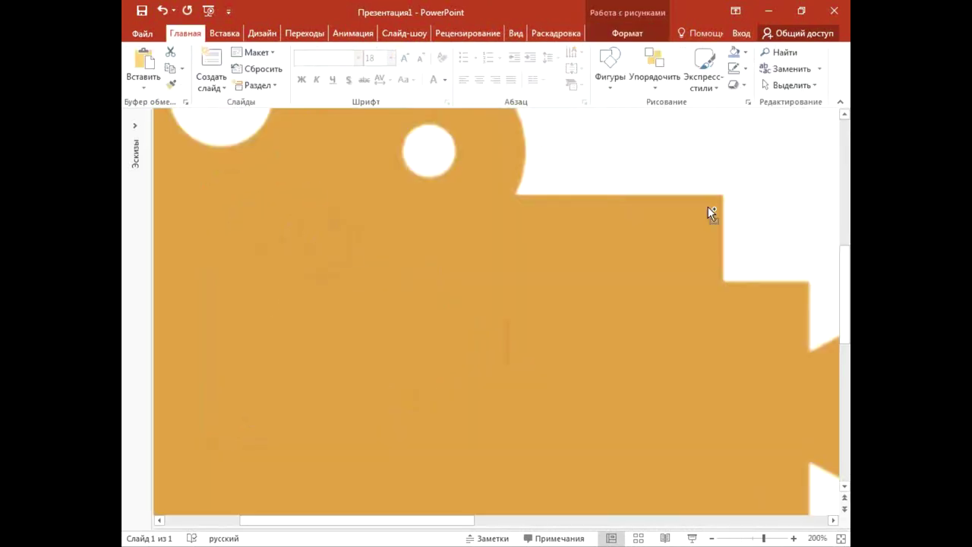
pyautogui.scroll(5, 594, 176)
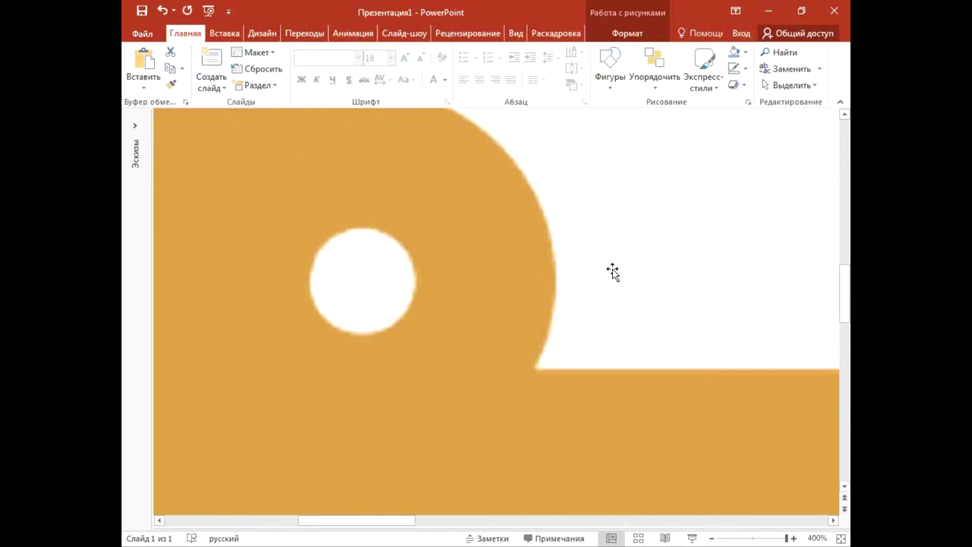
pyautogui.scroll(-5, 512, 258)
pyautogui.scroll(-3, 511, 249)
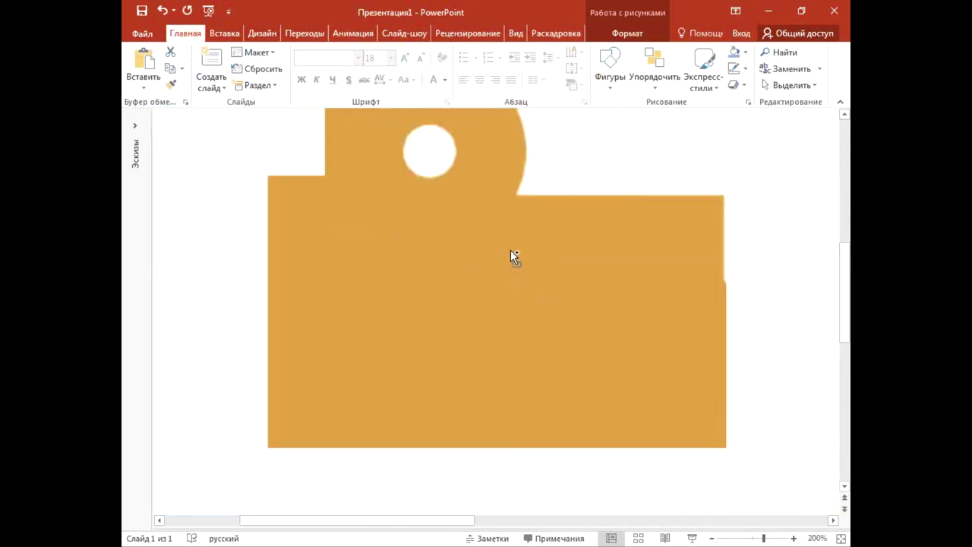
pyautogui.scroll(-5, 511, 249)
pyautogui.scroll(-2, 510, 250)
pyautogui.moveTo(413, 325); pyautogui.dragTo(402, 317)
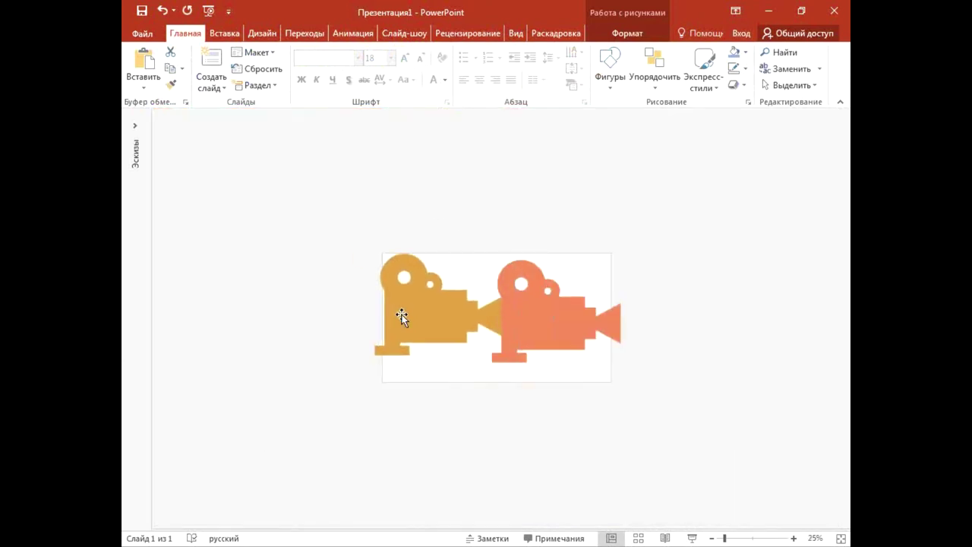
# Shrink the yellow camera to about half size and shift the orange camera slightly left and down.
pyautogui.moveTo(502, 355); pyautogui.dragTo(433, 288)
pyautogui.moveTo(566, 340); pyautogui.dragTo(536, 350)
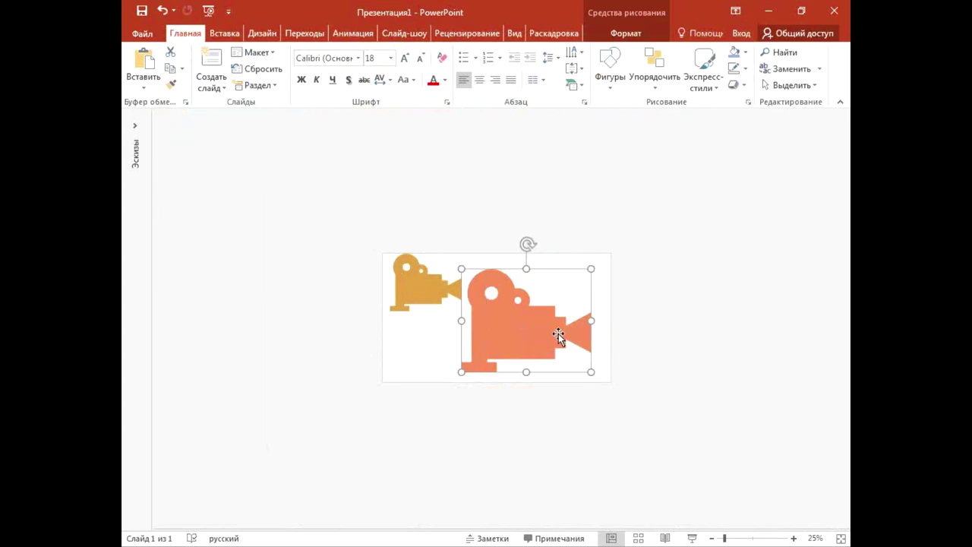
pyautogui.click(600, 266)
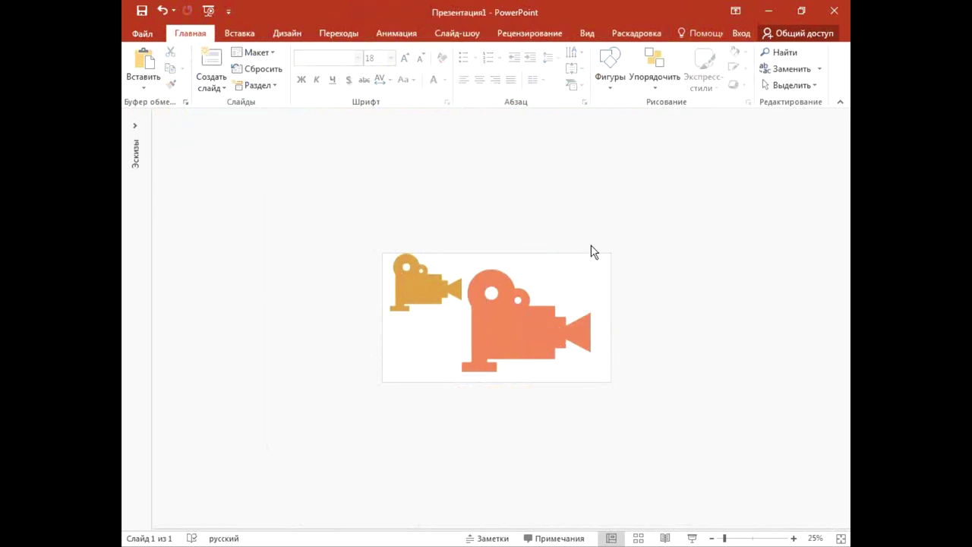
pyautogui.click(532, 332)
pyautogui.scroll(3, 529, 308)
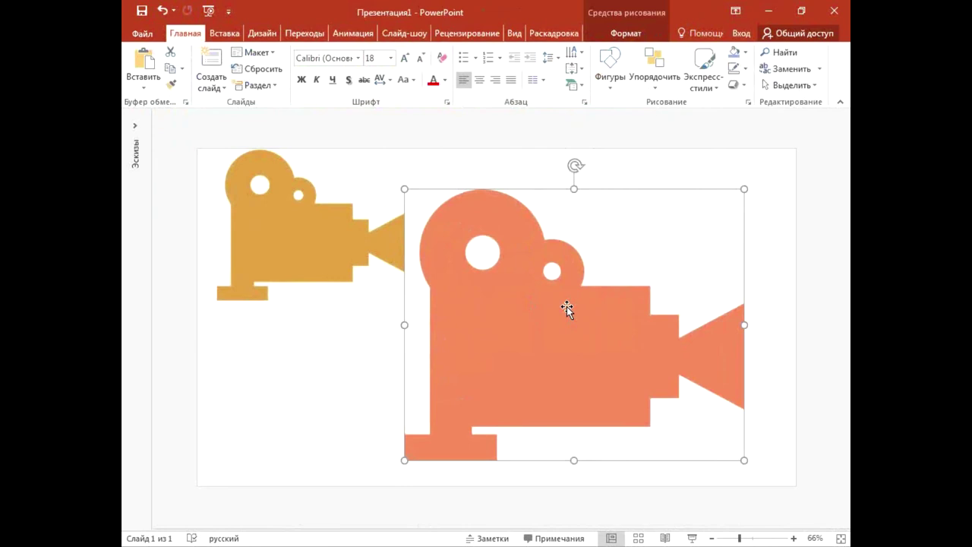
pyautogui.click(625, 35)
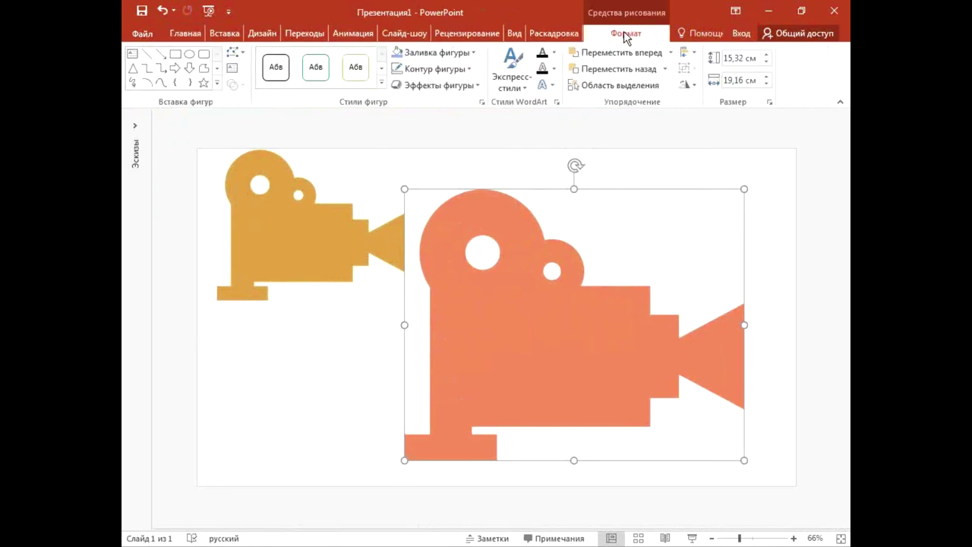
# Browse the shape effects and picture effects presets for the cameras without applying any.
pyautogui.click(441, 88)
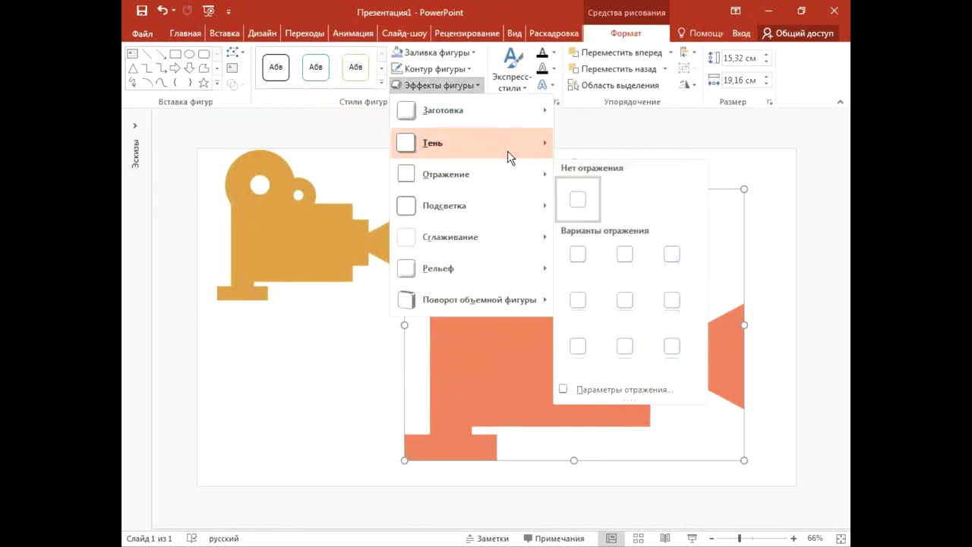
pyautogui.moveTo(471, 142)
pyautogui.click(584, 226)
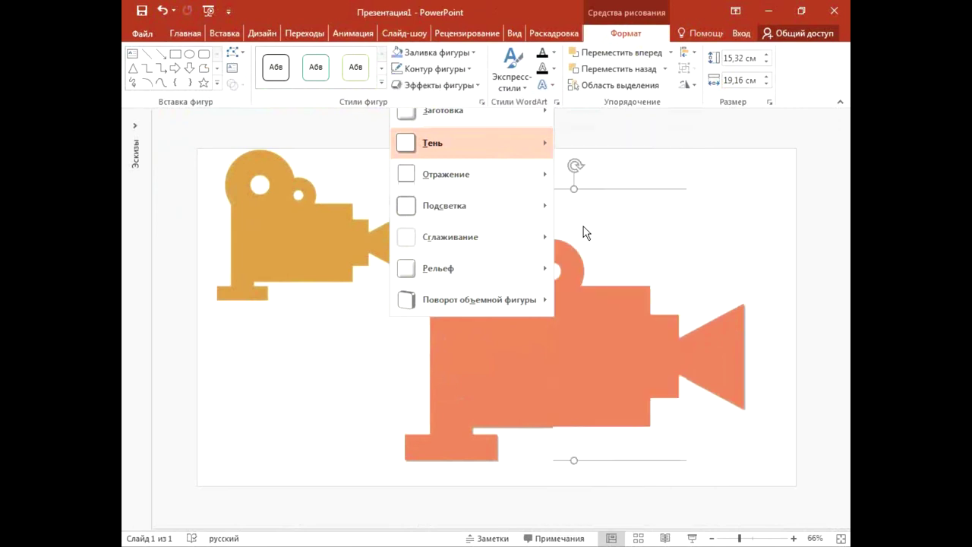
pyautogui.click(332, 222)
pyautogui.click(623, 33)
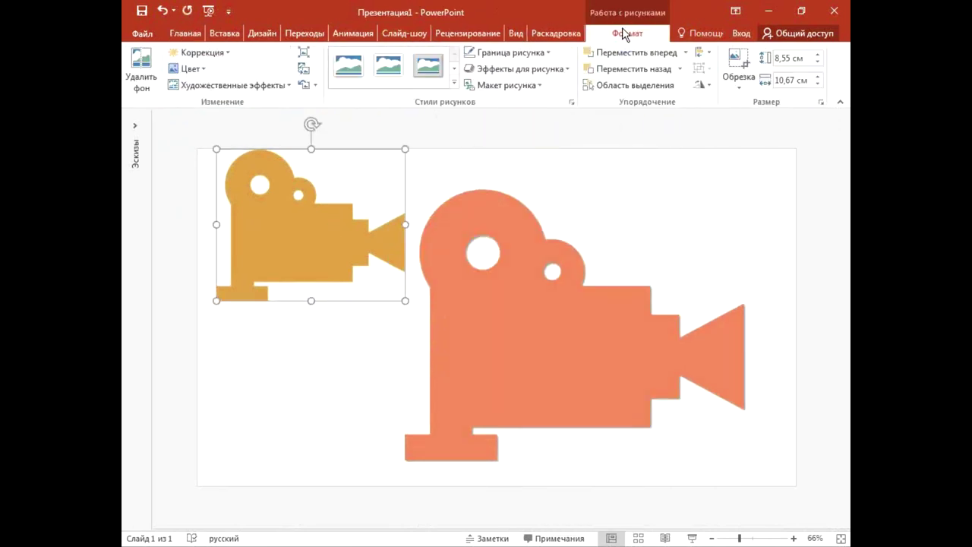
pyautogui.click(517, 69)
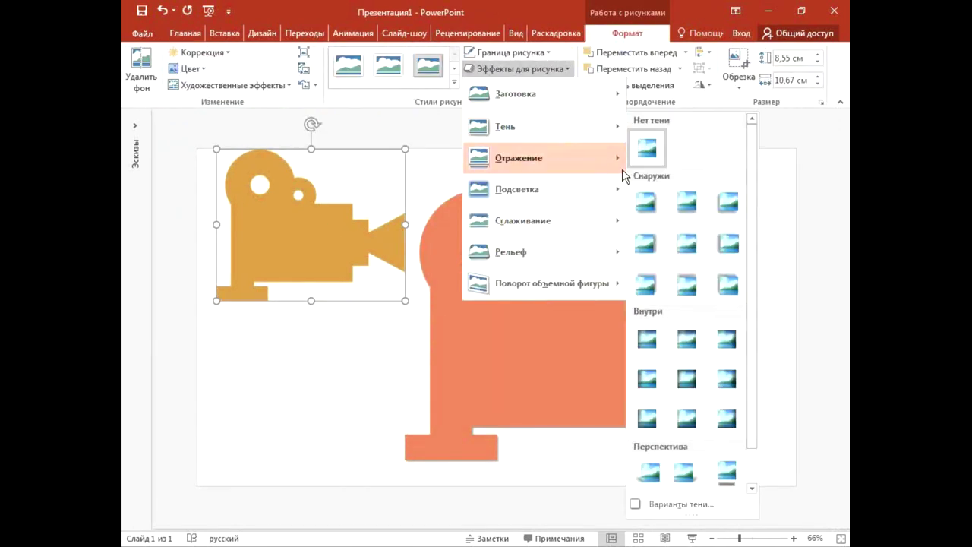
pyautogui.click(647, 203)
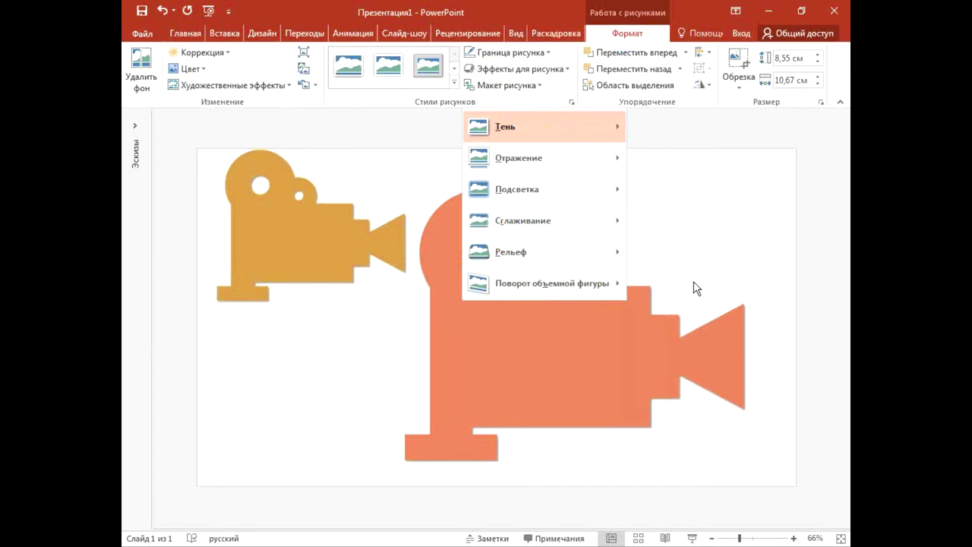
# Apply a Parallel 3-D rotation preset to the orange camera, then undo it.
pyautogui.click(750, 330)
pyautogui.click(628, 33)
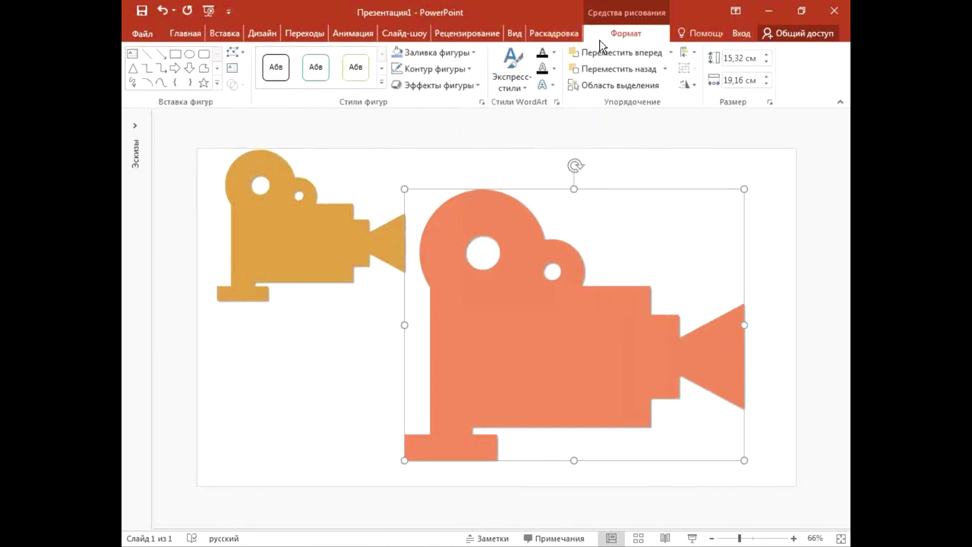
pyautogui.click(452, 85)
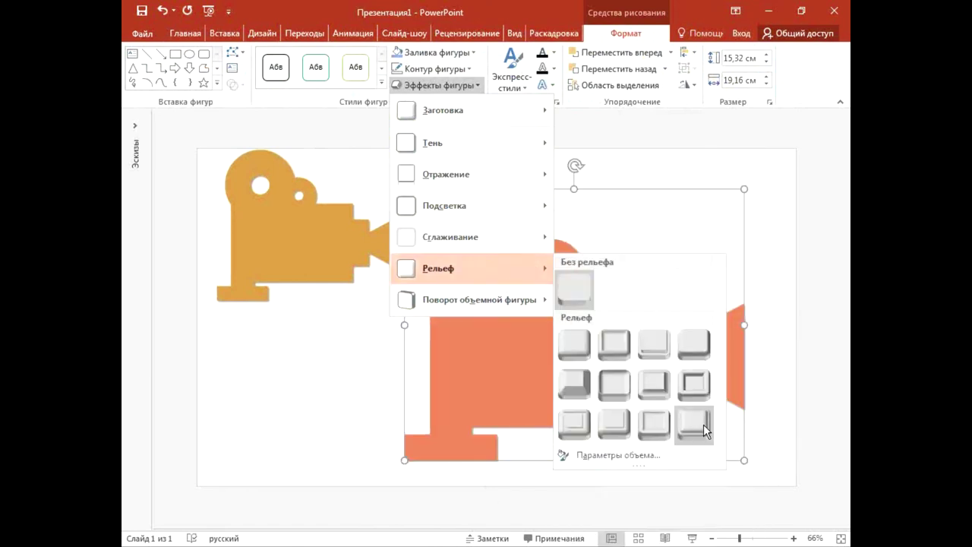
pyautogui.moveTo(479, 300)
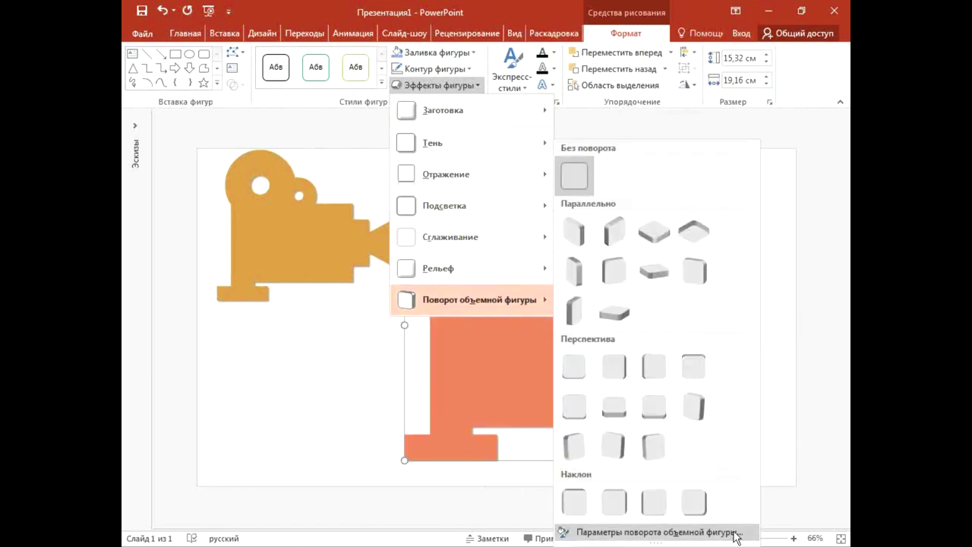
pyautogui.click(578, 234)
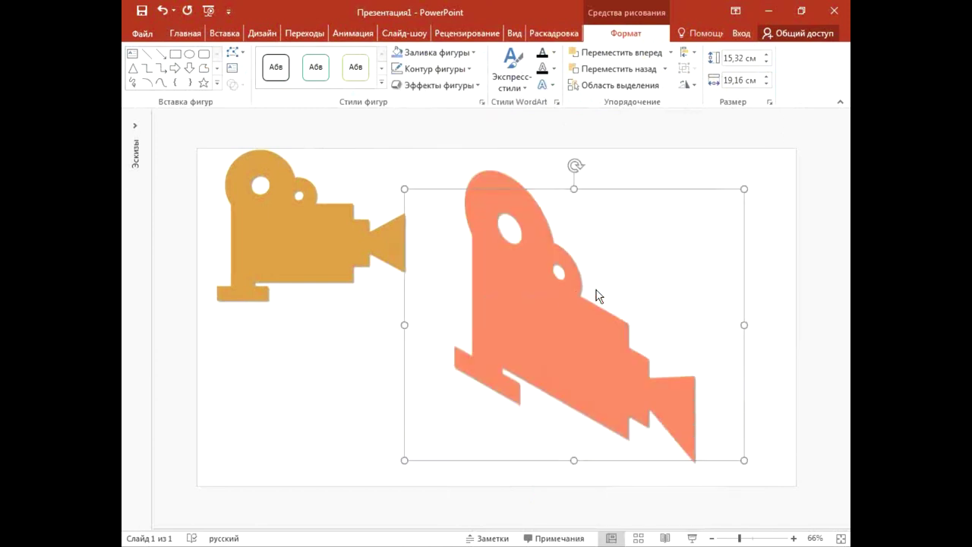
pyautogui.click(162, 11)
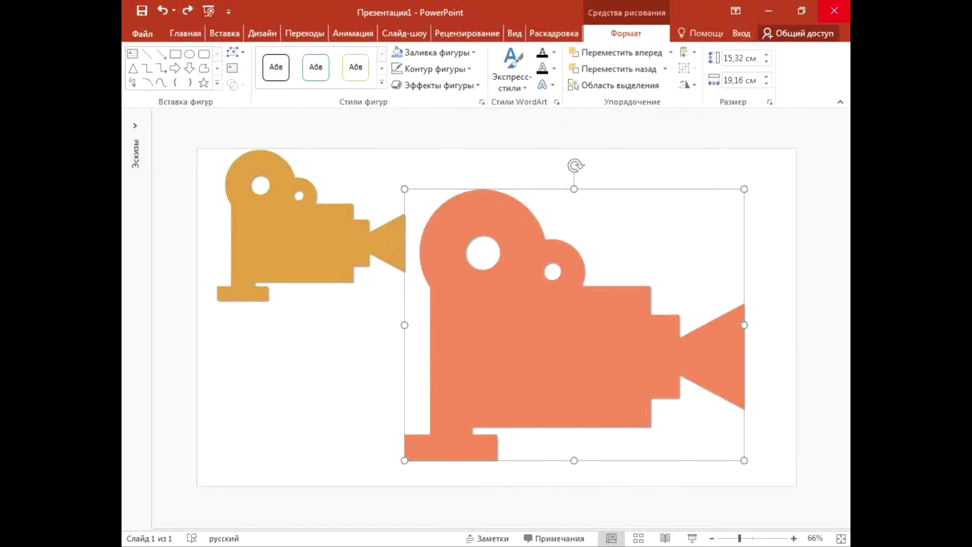
# Group both cameras with Ctrl+G, ungroup them with Ctrl+Shift+G, and deselect them.
pyautogui.keyDown('shift'); pyautogui.click(346, 247); pyautogui.keyUp('shift')
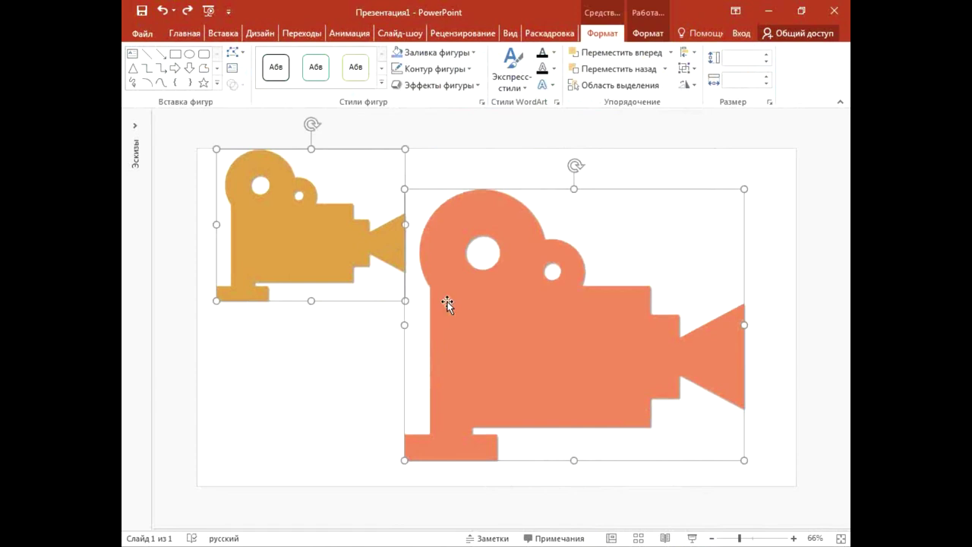
pyautogui.hotkey('ctrl', 'g')
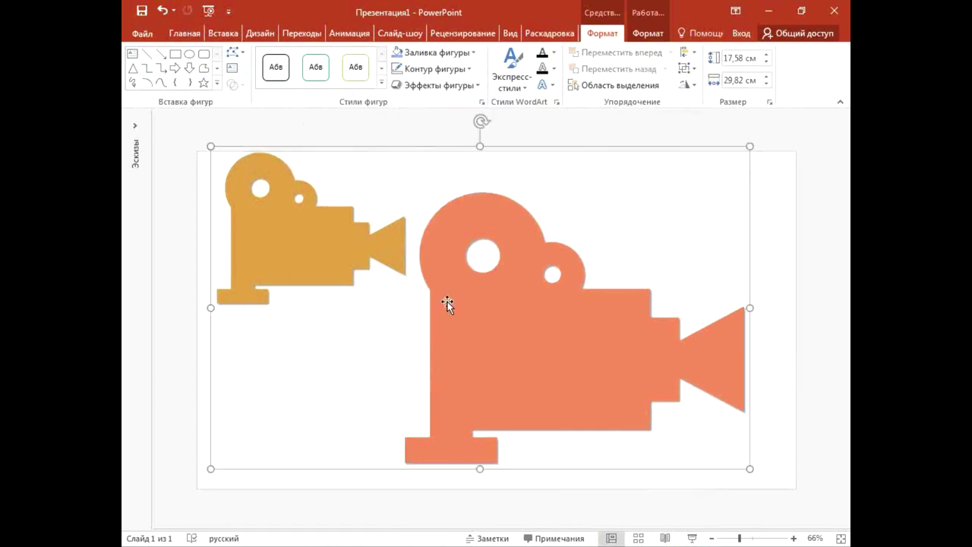
pyautogui.hotkey('ctrl', 'shift', 'g')
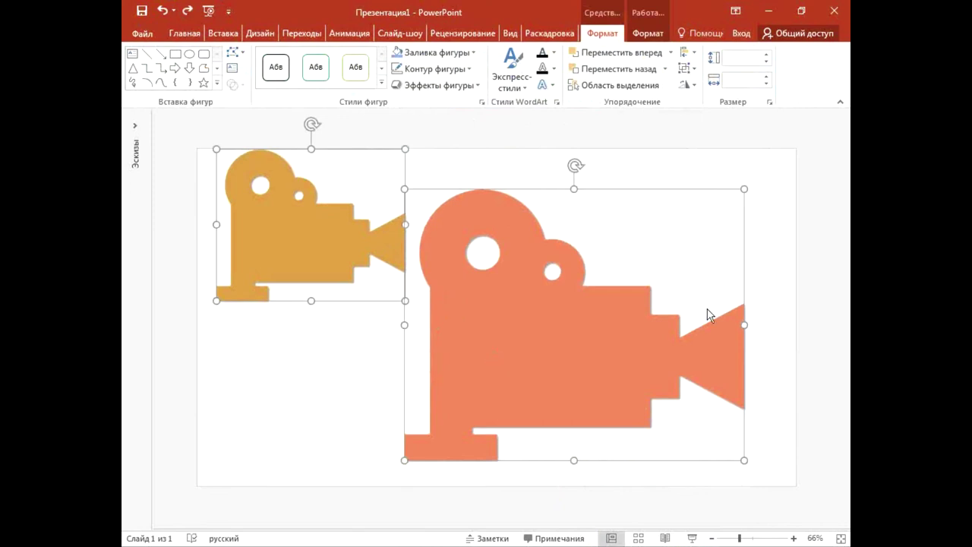
pyautogui.click(792, 274)
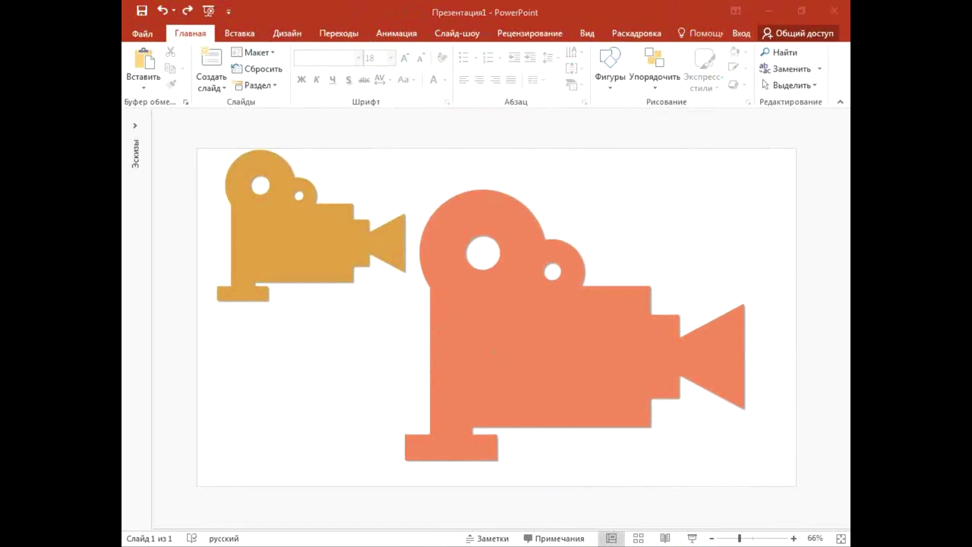
pyautogui.click(561, 194)
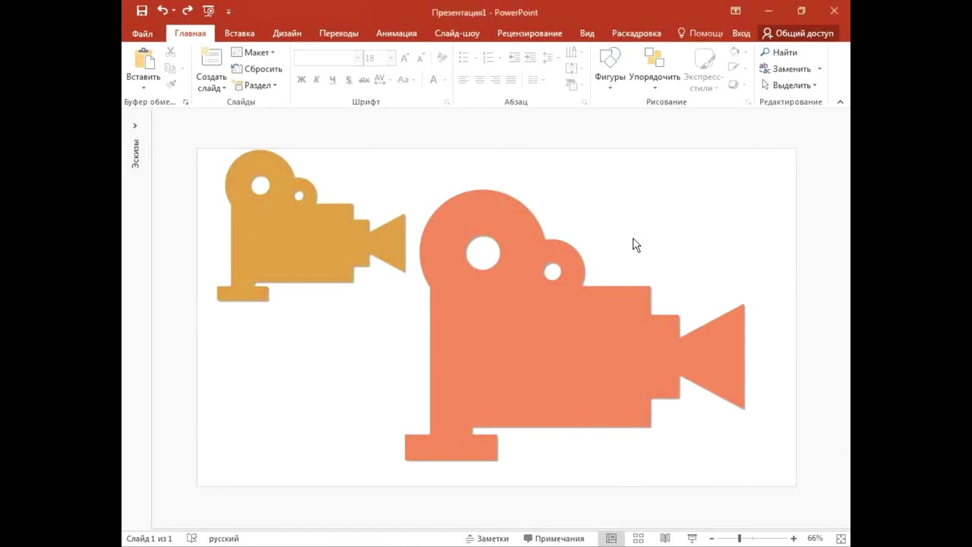
pyautogui.click(590, 347)
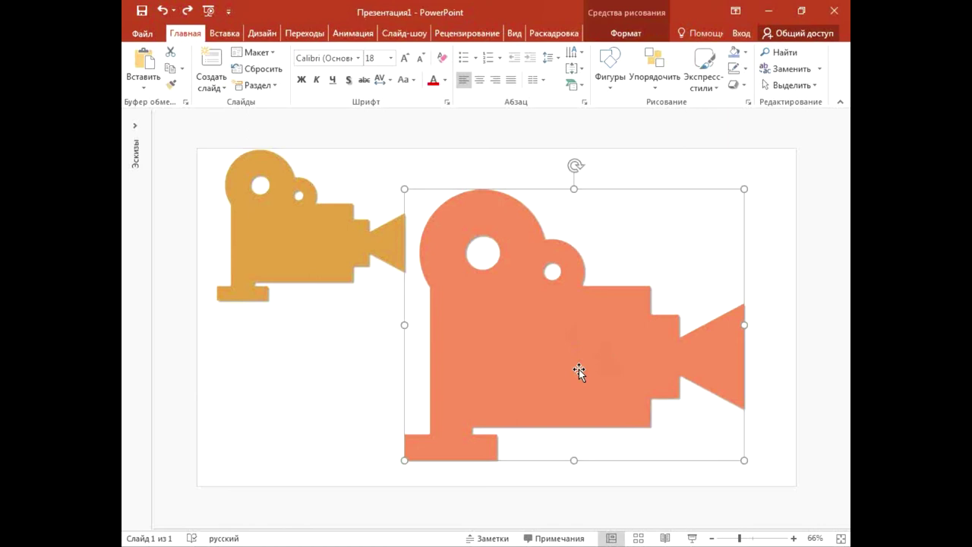
pyautogui.click(745, 52)
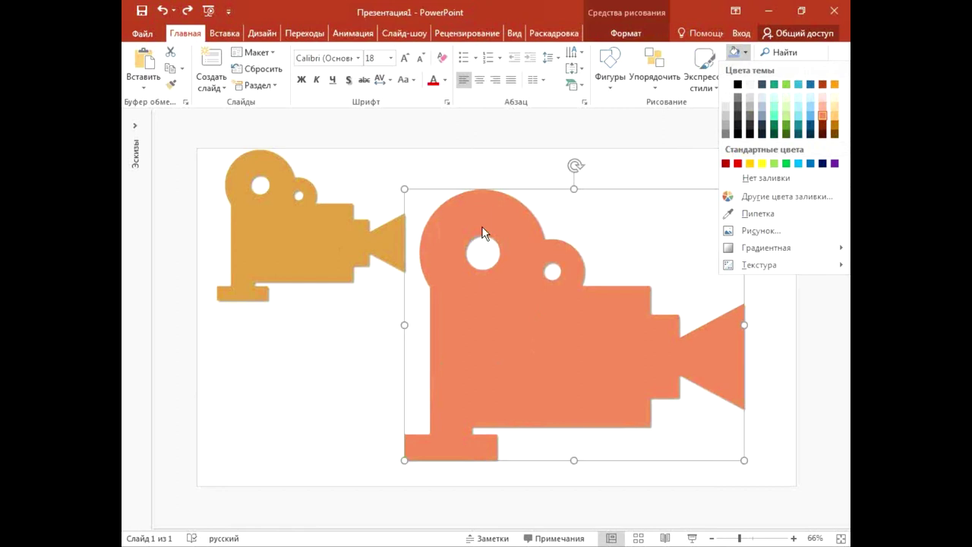
# Close the fill colour list unchanged, reselect each camera in turn, then minimize PowerPoint.
pyautogui.click(470, 163)
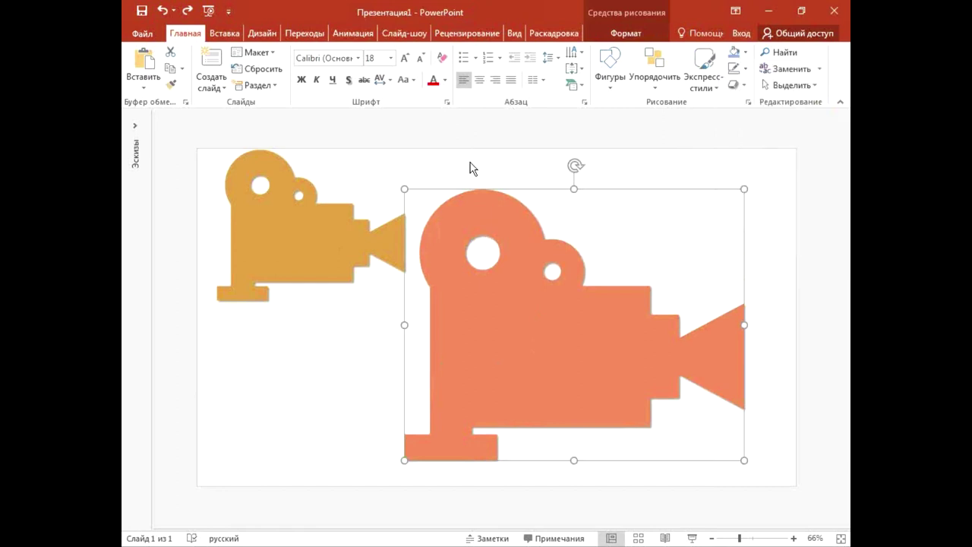
pyautogui.click(470, 167)
pyautogui.click(532, 230)
pyautogui.click(284, 248)
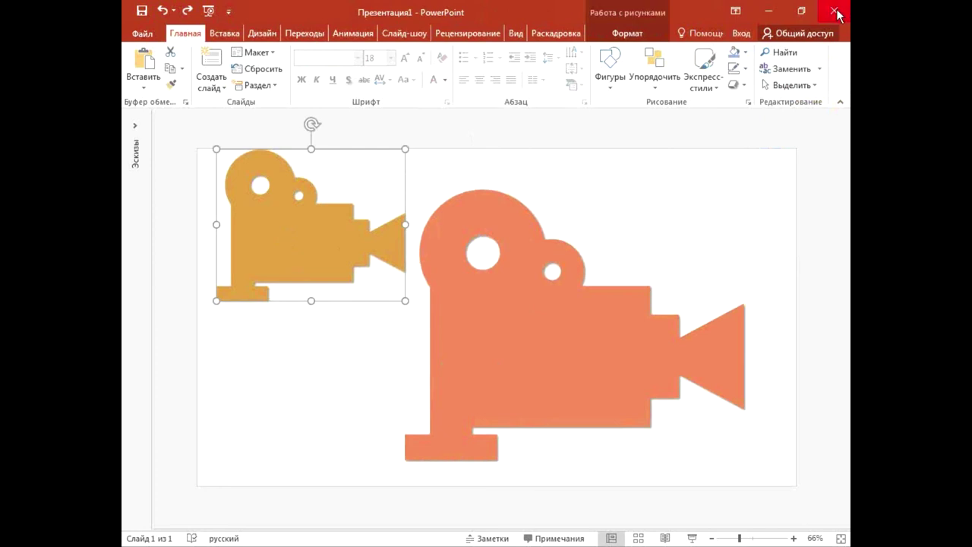
pyautogui.click(770, 11)
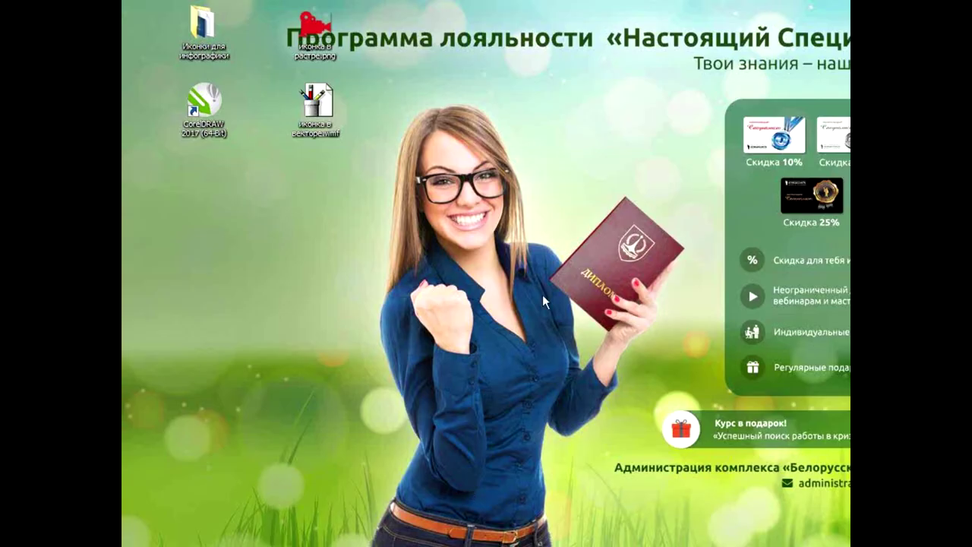
# Browse the Иконки для инфографики folder's files, close it, and move the two camera icon files left.
pyautogui.doubleClick(207, 50)
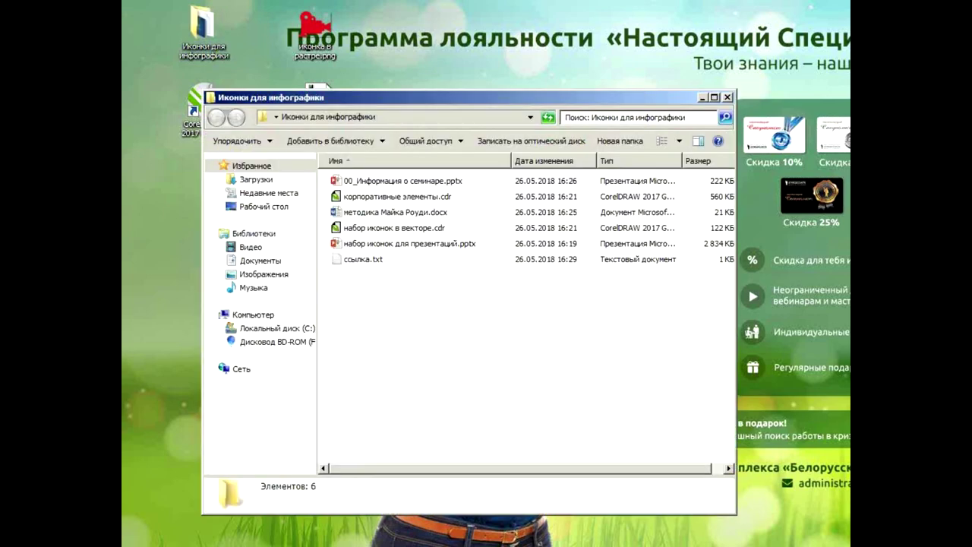
pyautogui.doubleClick(435, 213)
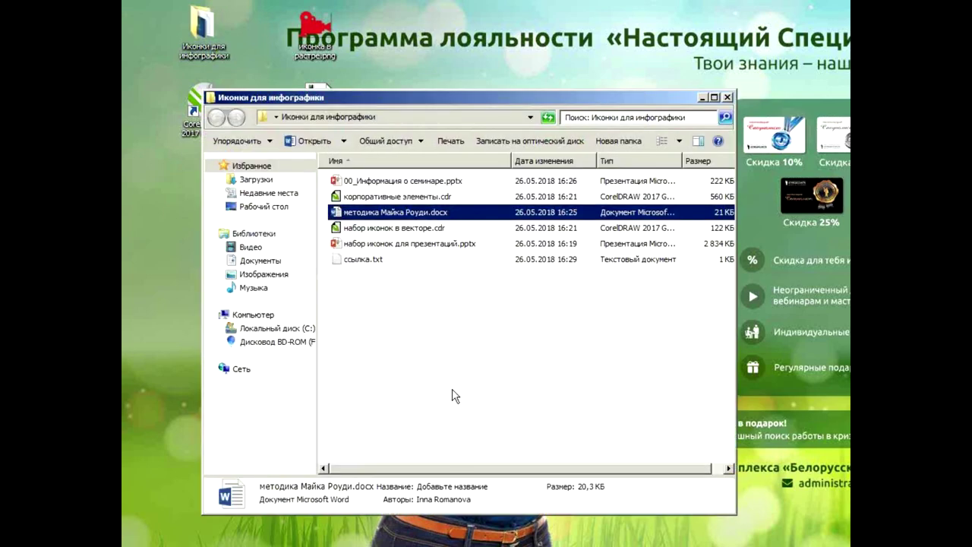
pyautogui.click(393, 247)
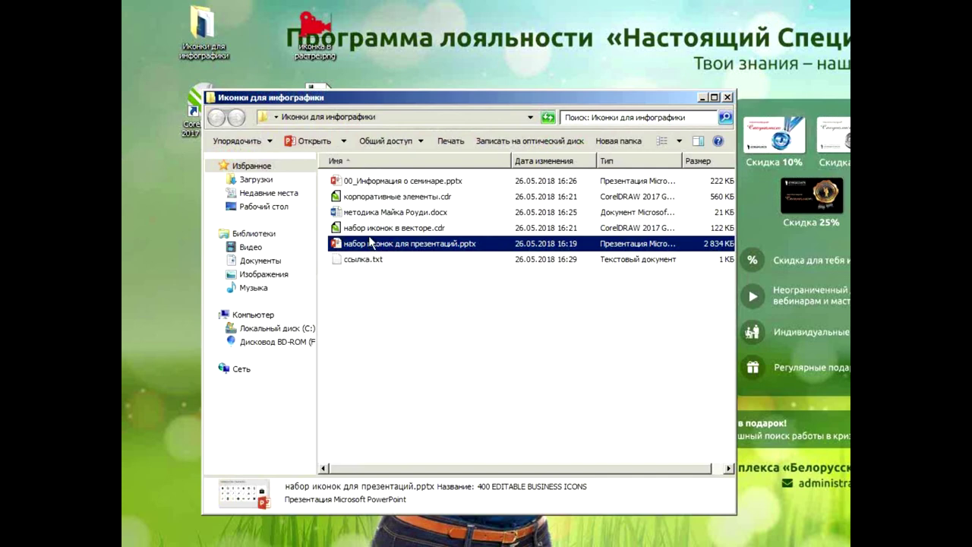
pyautogui.click(400, 199)
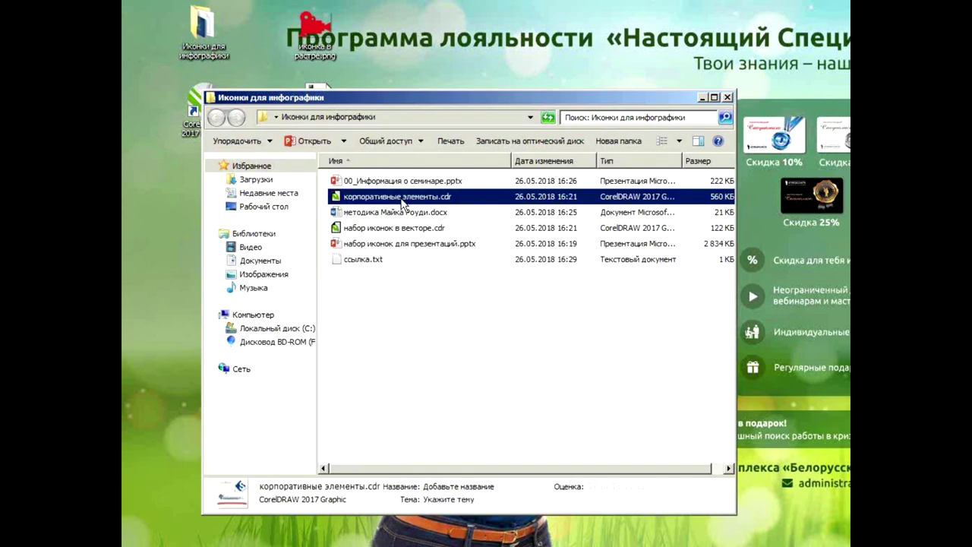
pyautogui.click(438, 330)
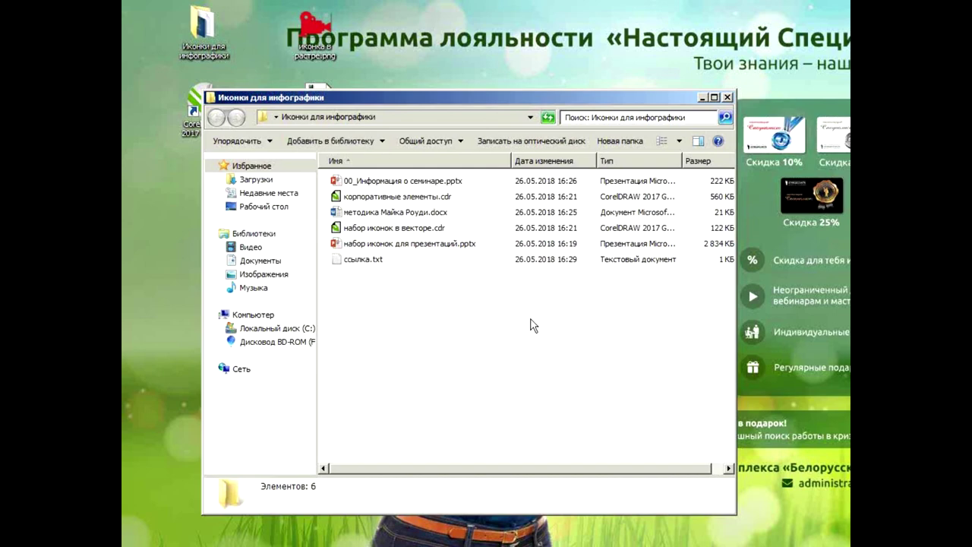
pyautogui.click(728, 98)
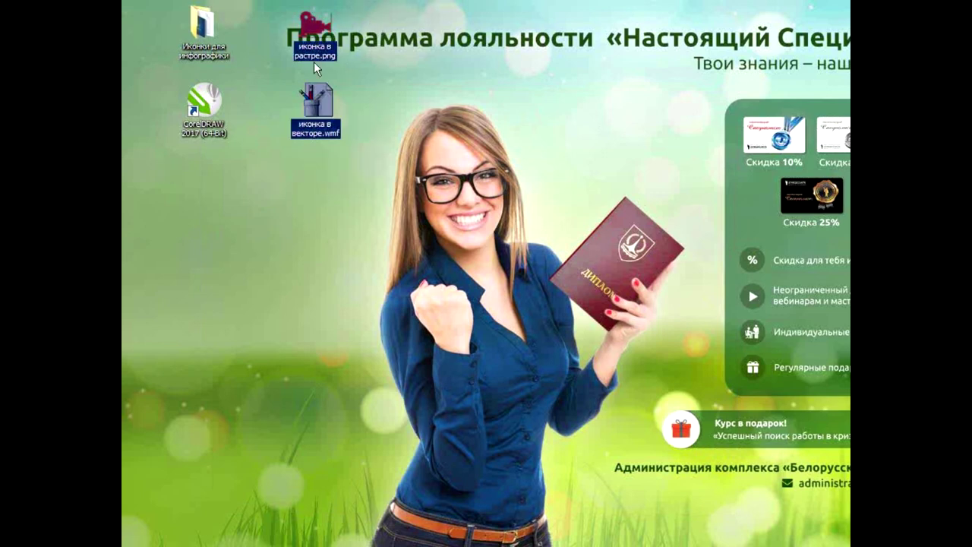
pyautogui.moveTo(316, 103); pyautogui.dragTo(261, 102)
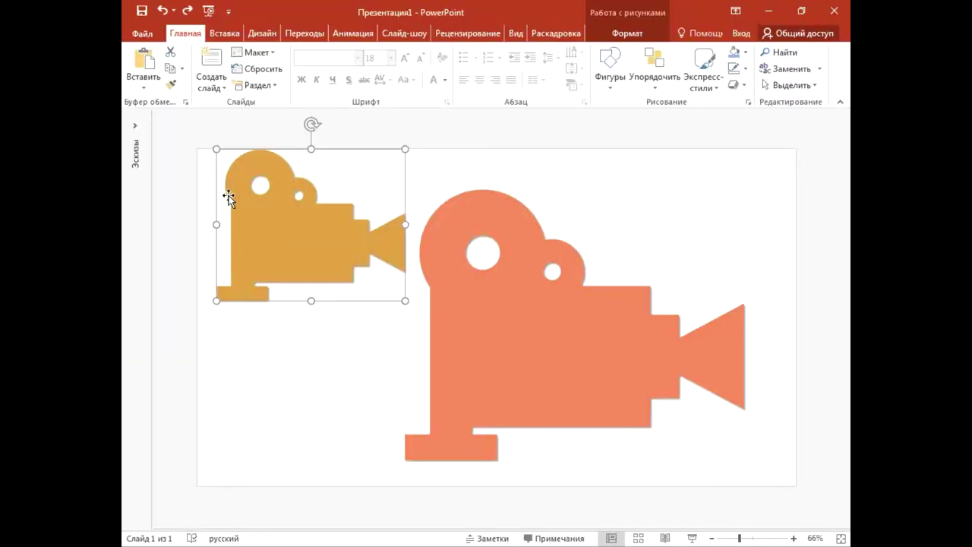
# Insert the Desktop file 'иконка в векторе.wmf' as a small red camera over the large orange camera.
pyautogui.rightClick(251, 200)
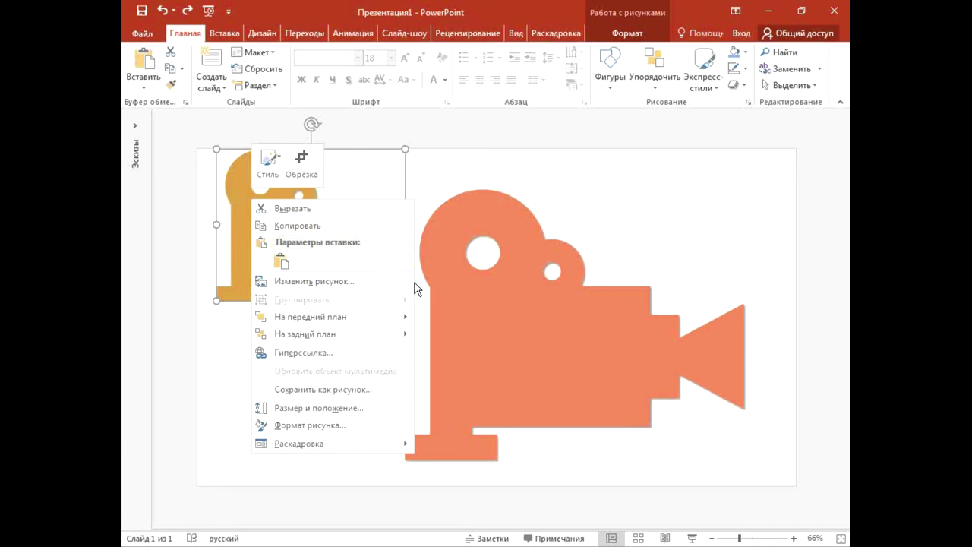
pyautogui.press('Escape')
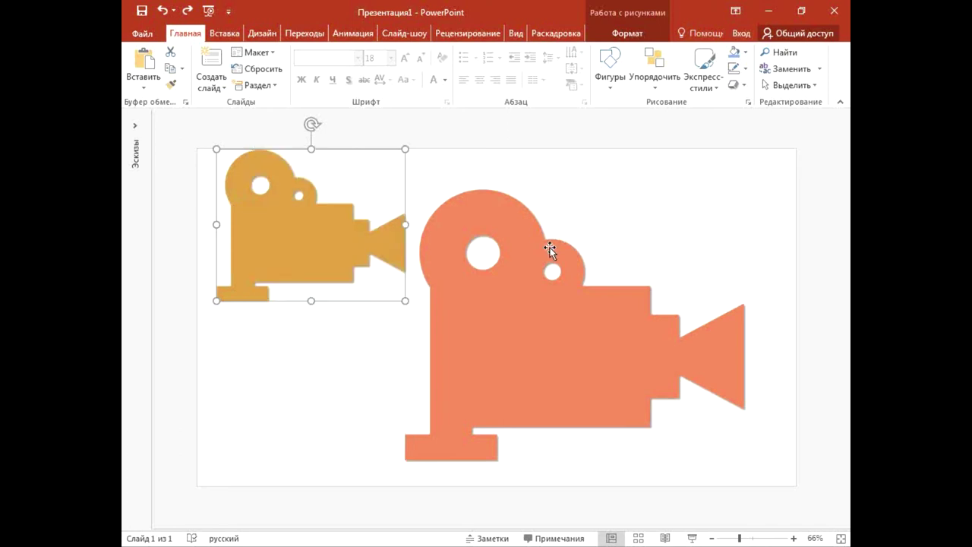
pyautogui.click(564, 307)
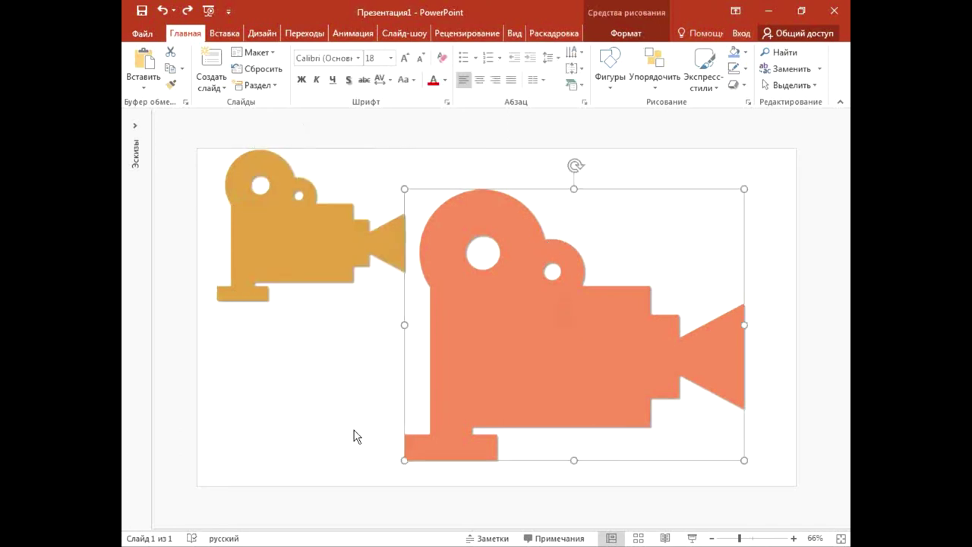
pyautogui.click(225, 33)
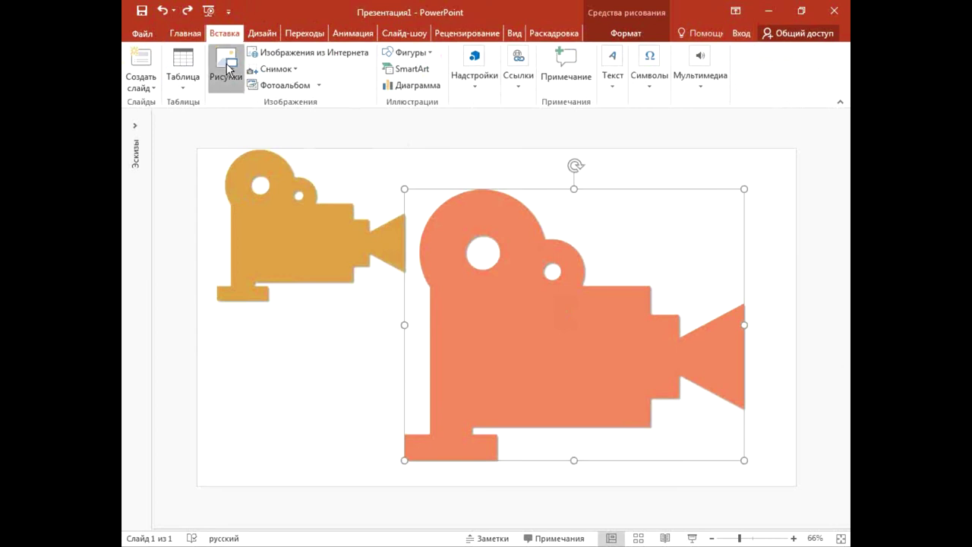
pyautogui.click(227, 67)
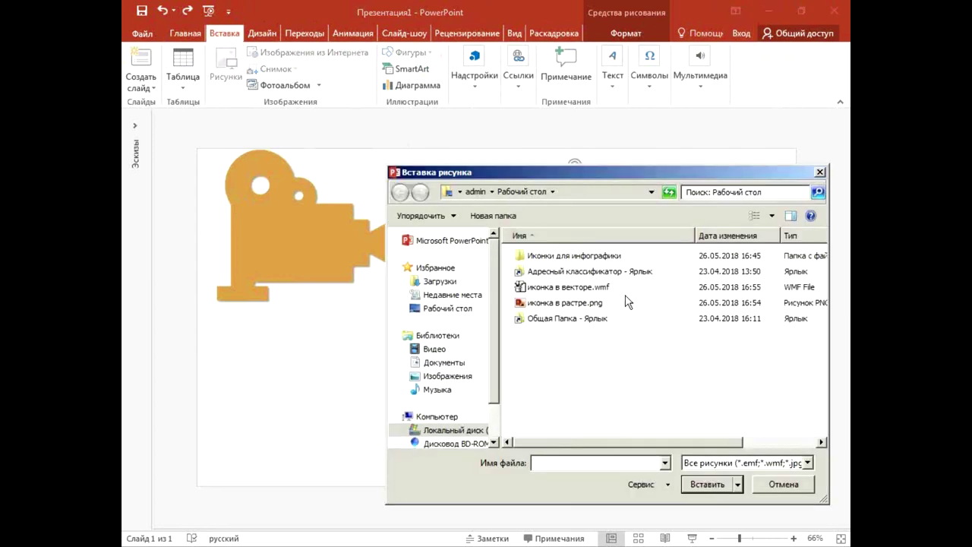
pyautogui.click(615, 292)
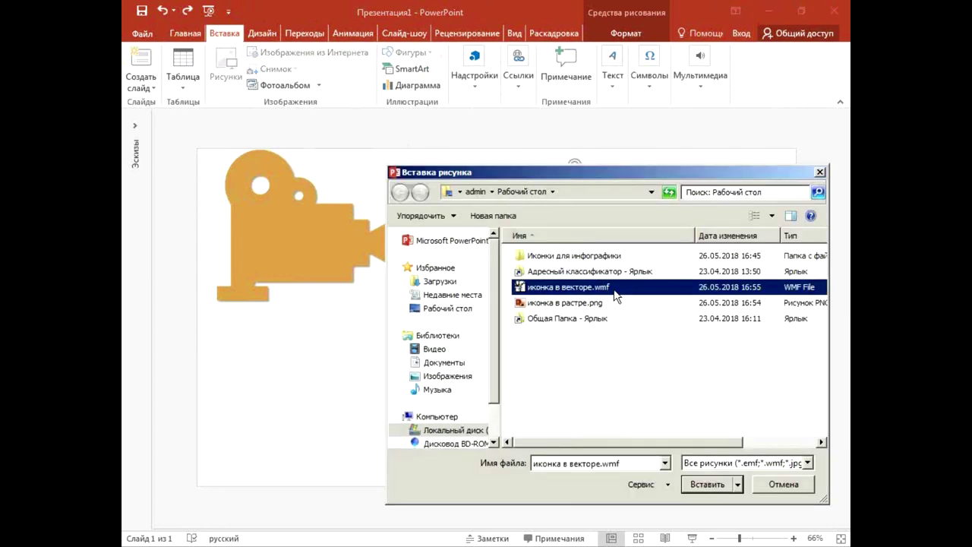
pyautogui.doubleClick(615, 293)
pyautogui.rightClick(480, 336)
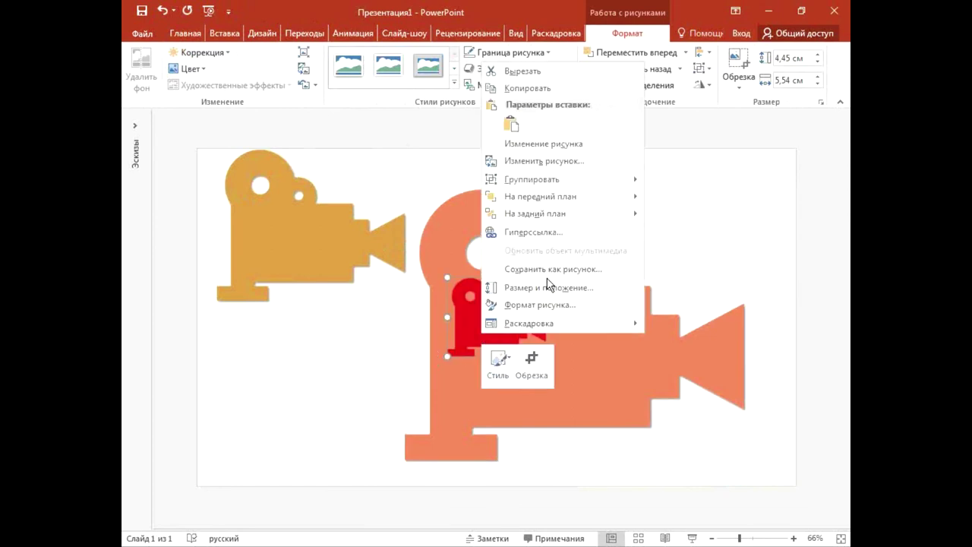
# Ungroup the red camera picture, accepting its conversion to an Office drawing.
pyautogui.click(575, 161)
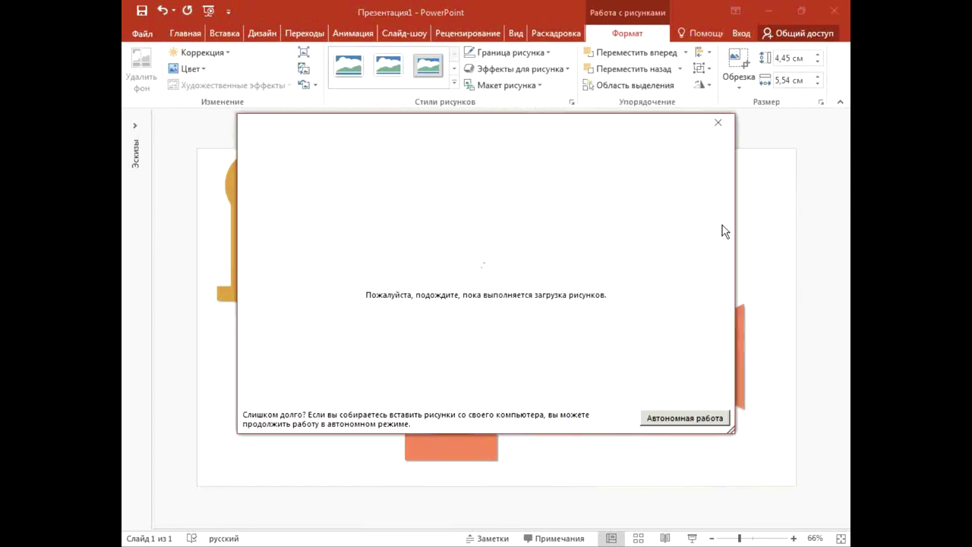
pyautogui.press('Escape')
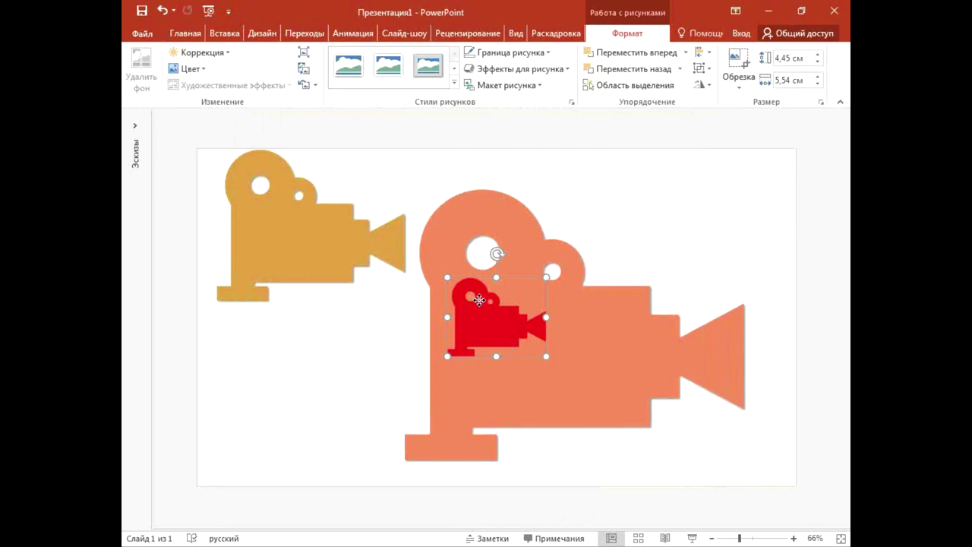
pyautogui.rightClick(479, 300)
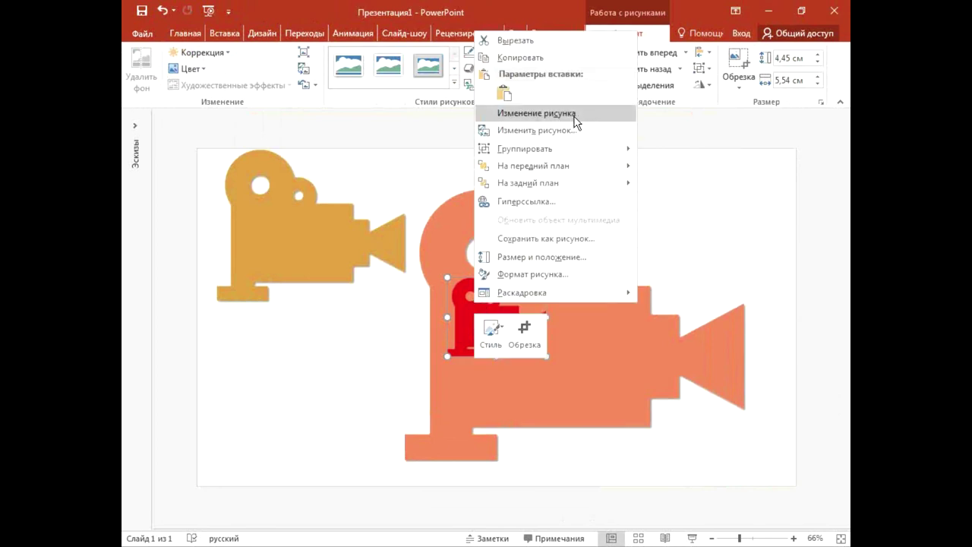
pyautogui.click(575, 122)
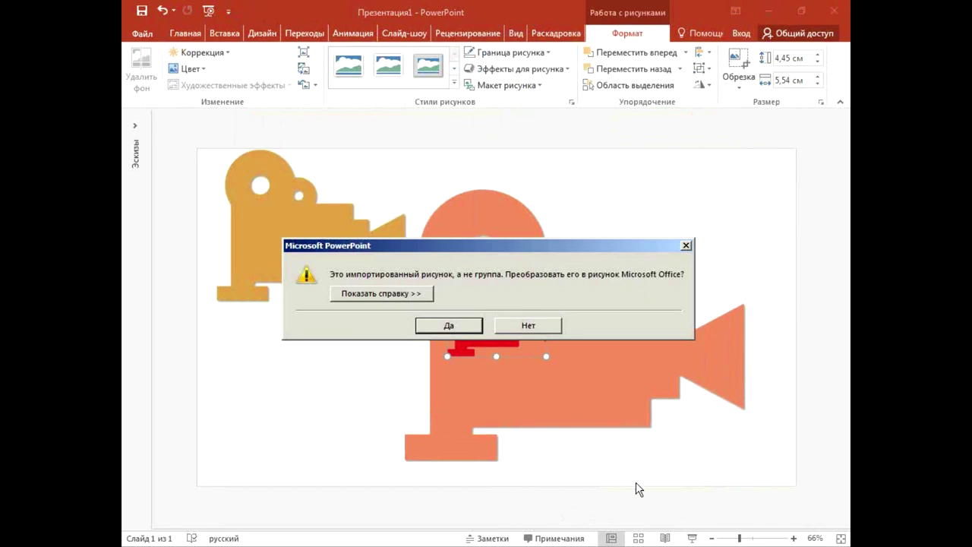
pyautogui.click(558, 331)
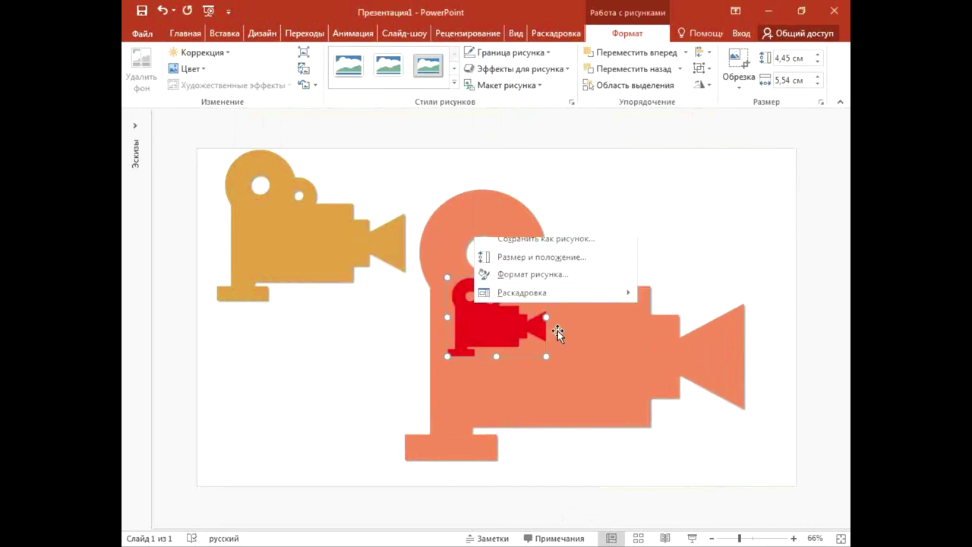
# Move the red camera aside, delete it, and add a new blank slide.
pyautogui.moveTo(473, 341); pyautogui.dragTo(245, 345)
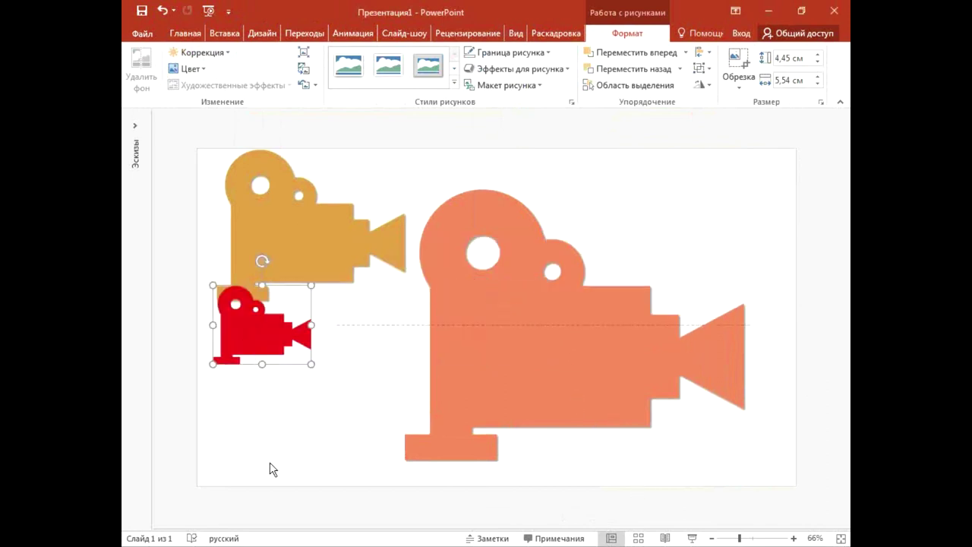
pyautogui.press('Delete')
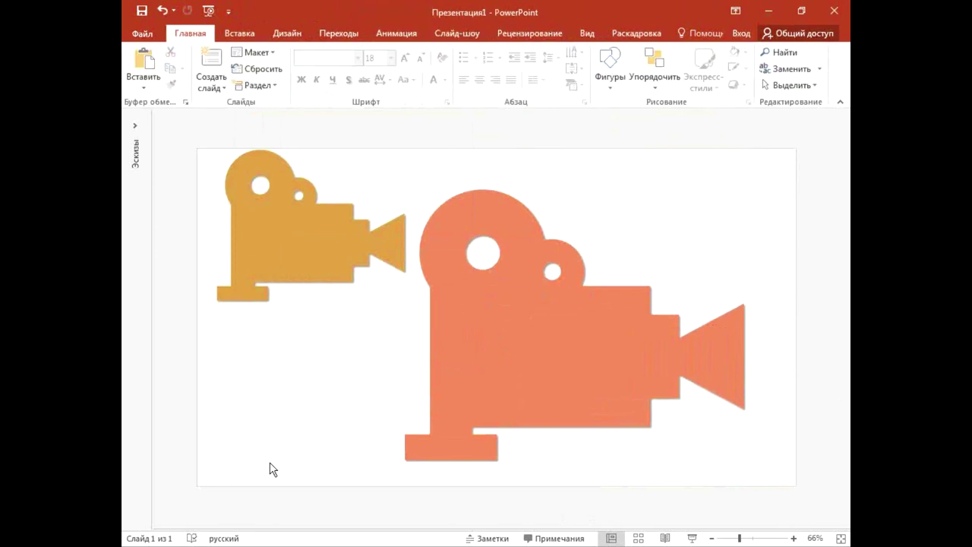
pyautogui.hotkey('ctrl', 'm')
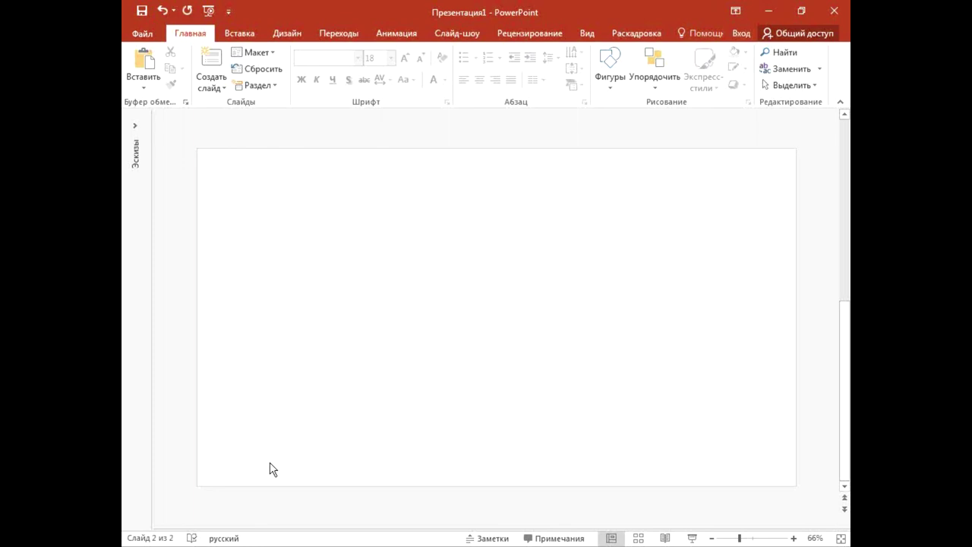
# Insert a SmartArt list and switch its layout to Vertical Curved List with circles and green bars.
pyautogui.click(235, 33)
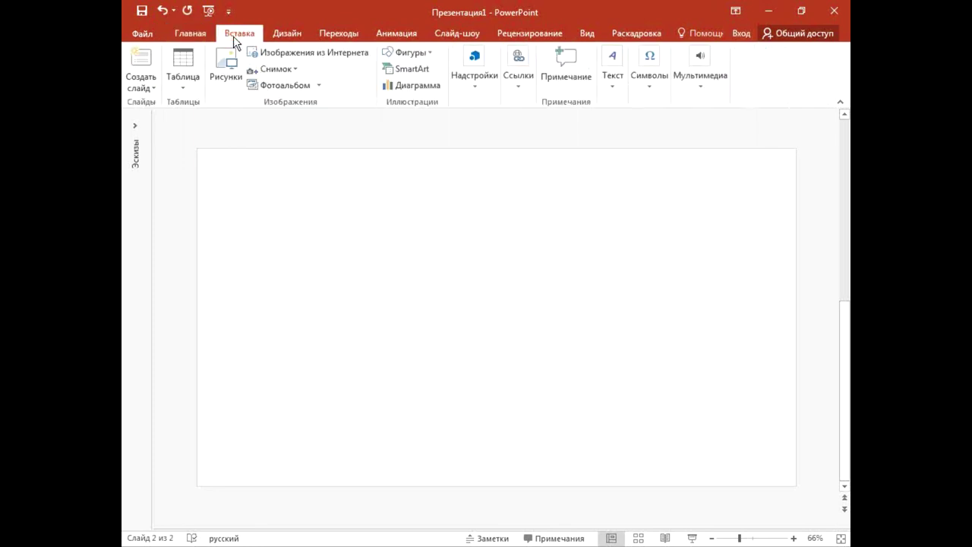
pyautogui.click(407, 68)
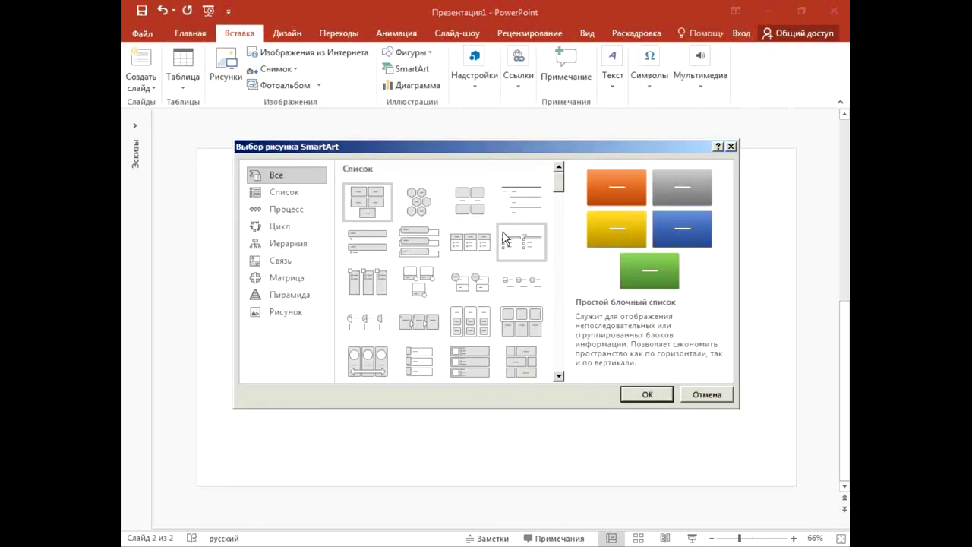
pyautogui.doubleClick(475, 244)
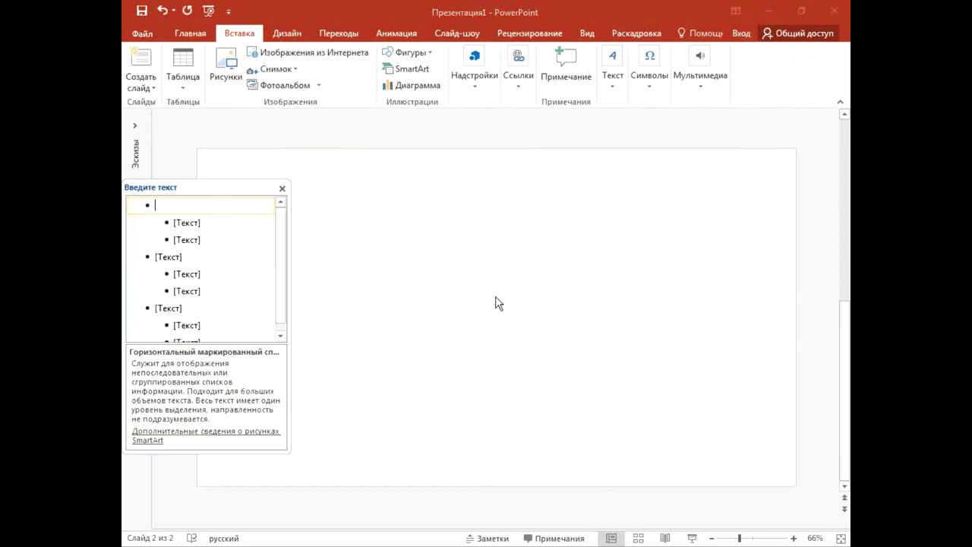
pyautogui.click(282, 189)
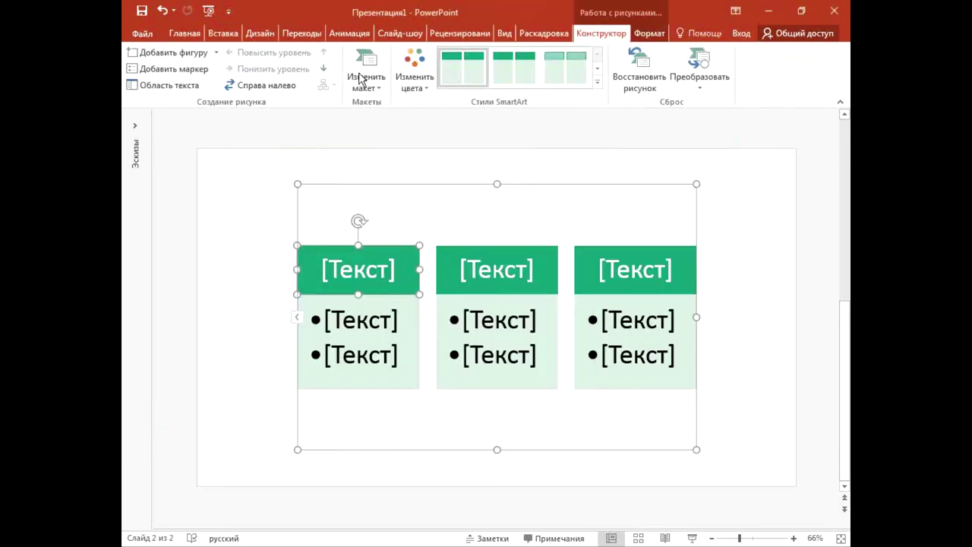
pyautogui.click(361, 79)
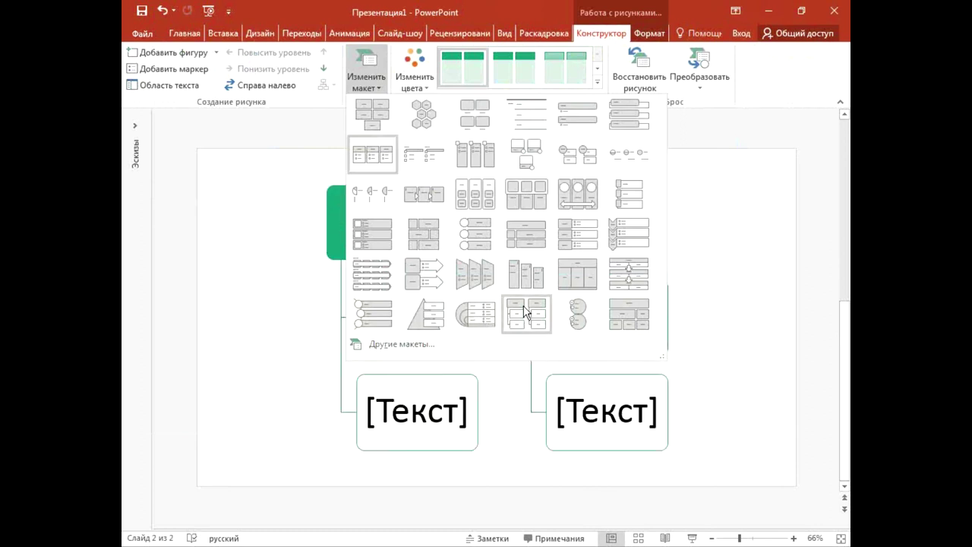
pyautogui.click(371, 307)
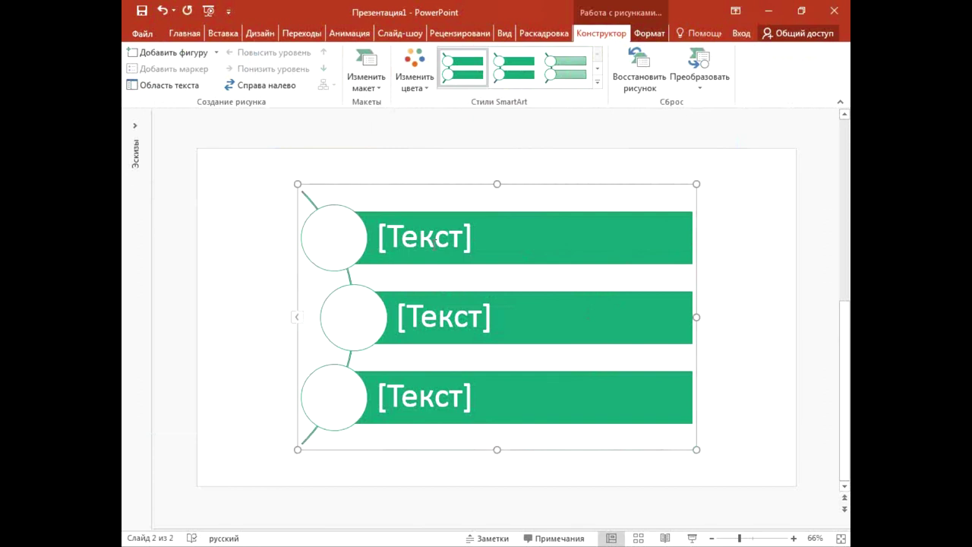
# Add two more rows in the Text Pane so the list has five items.
pyautogui.click(482, 223)
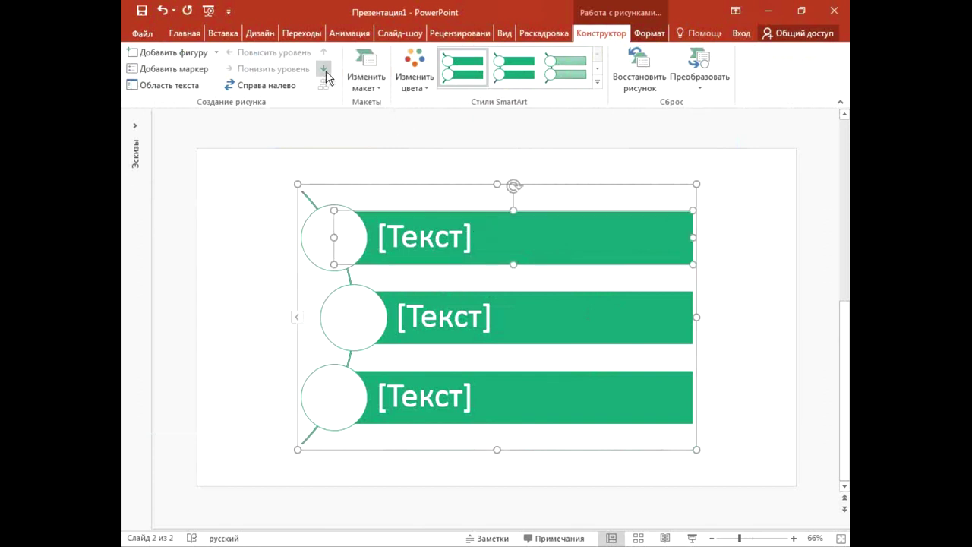
pyautogui.click(297, 317)
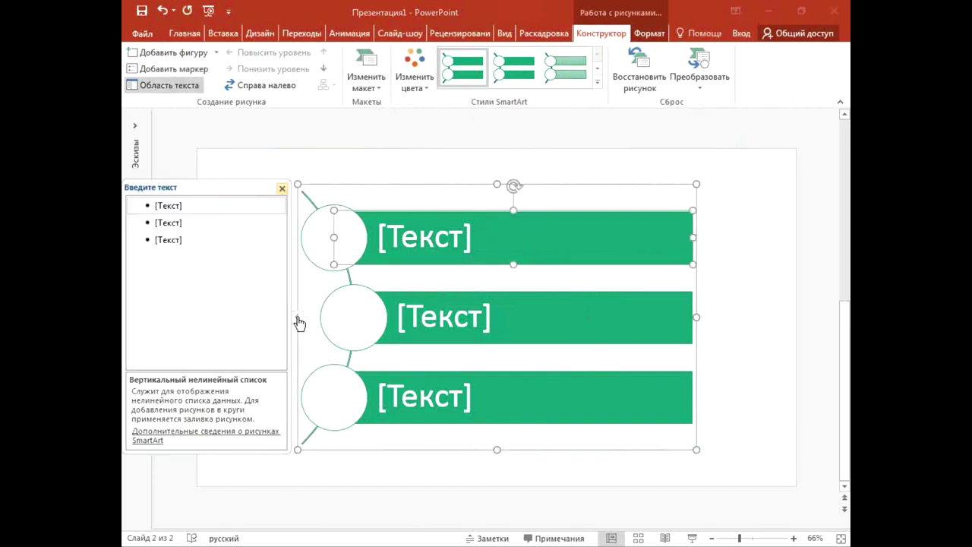
pyautogui.click(227, 255)
pyautogui.press('Return')
pyautogui.press('Return')
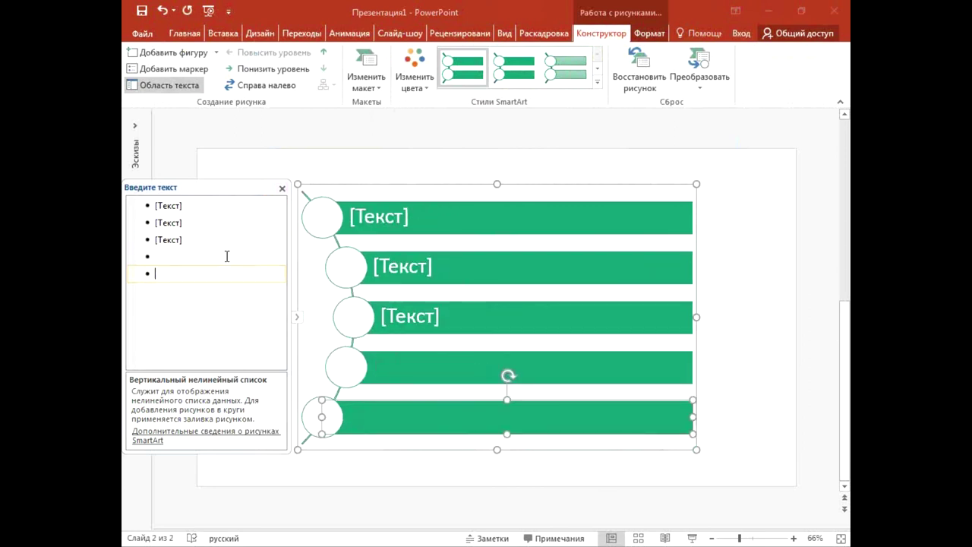
pyautogui.click(282, 189)
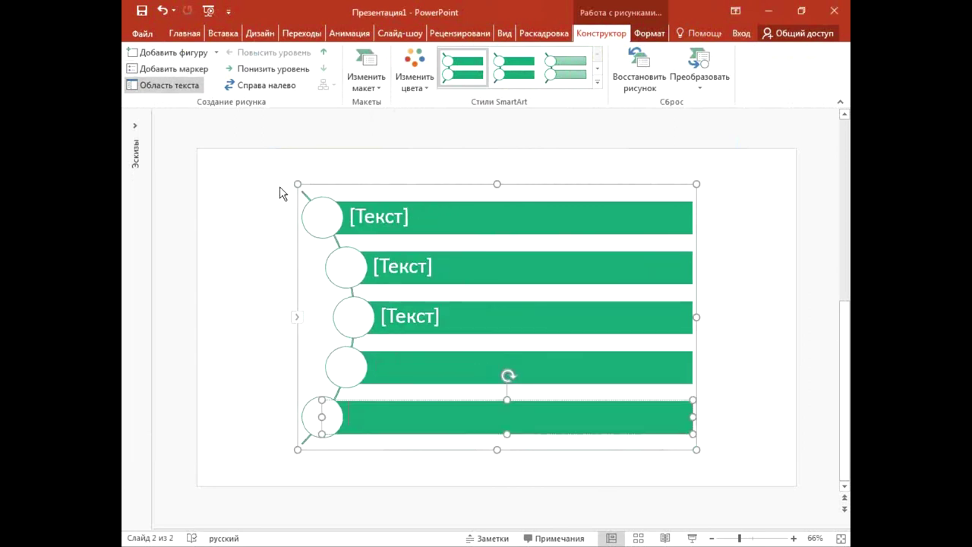
# Clear stray text from the first row, then convert the SmartArt into shapes with Ctrl+Shift+G.
pyautogui.press('Tab')
pyautogui.write('гщщг')
pyautogui.press('BackSpace')
pyautogui.press('BackSpace')
pyautogui.press('BackSpace')
pyautogui.press('BackSpace')
pyautogui.click(733, 202)
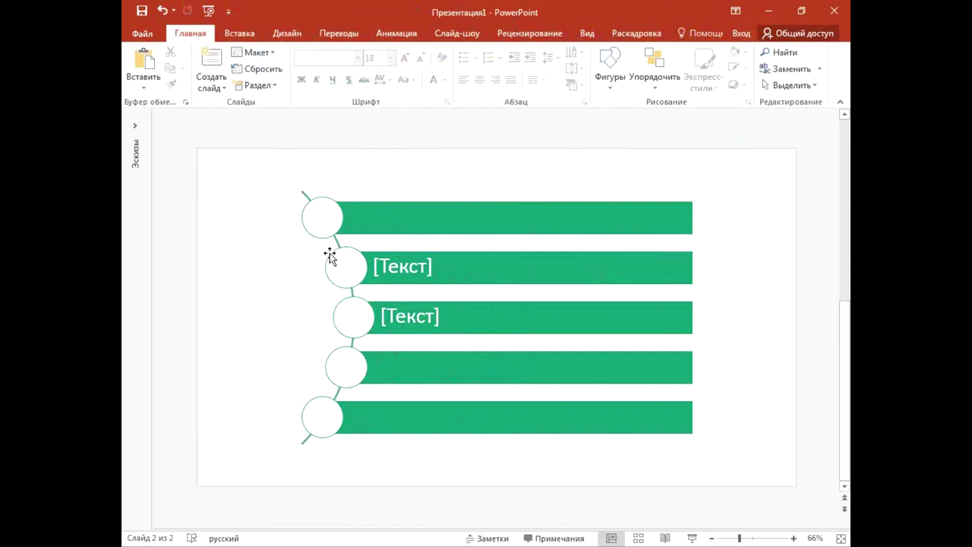
pyautogui.click(494, 230)
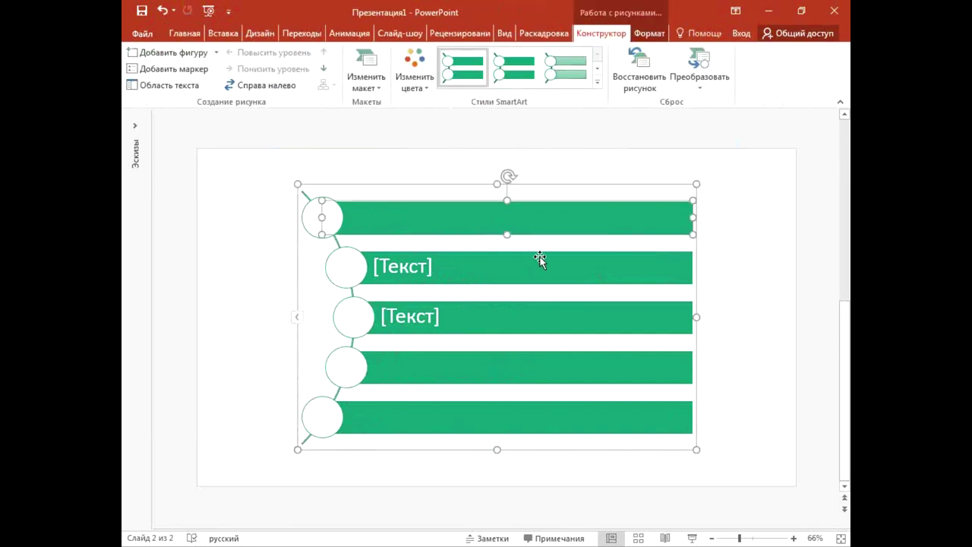
pyautogui.hotkey('ctrl', 'shift', 'g')
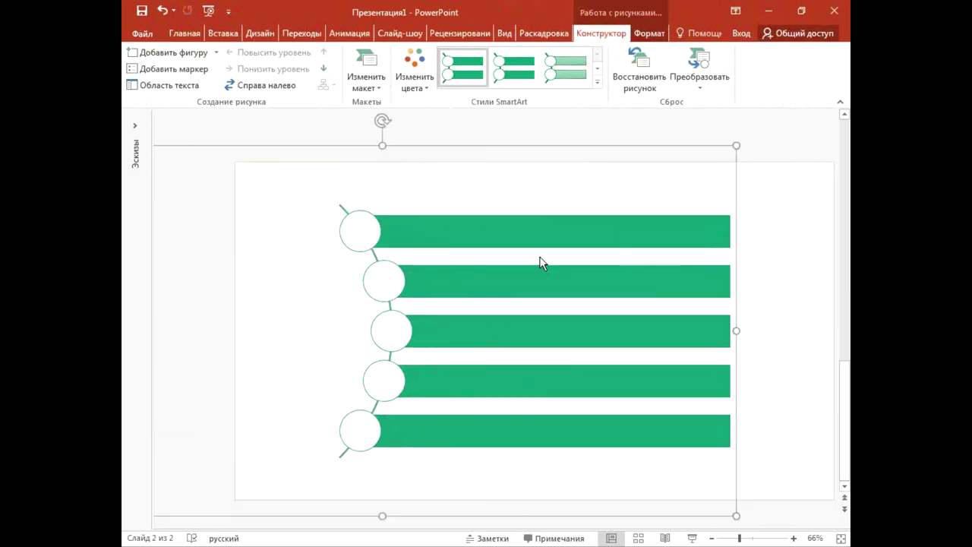
# Ungroup the diagram and confirm each circle and green bar selects individually.
pyautogui.hotkey('ctrl', 'shift', 'g')
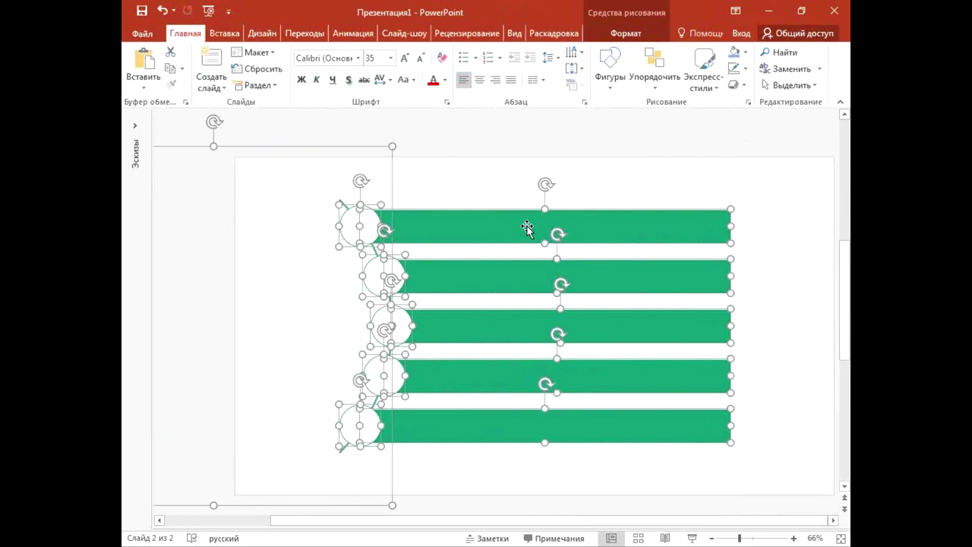
pyautogui.click(506, 202)
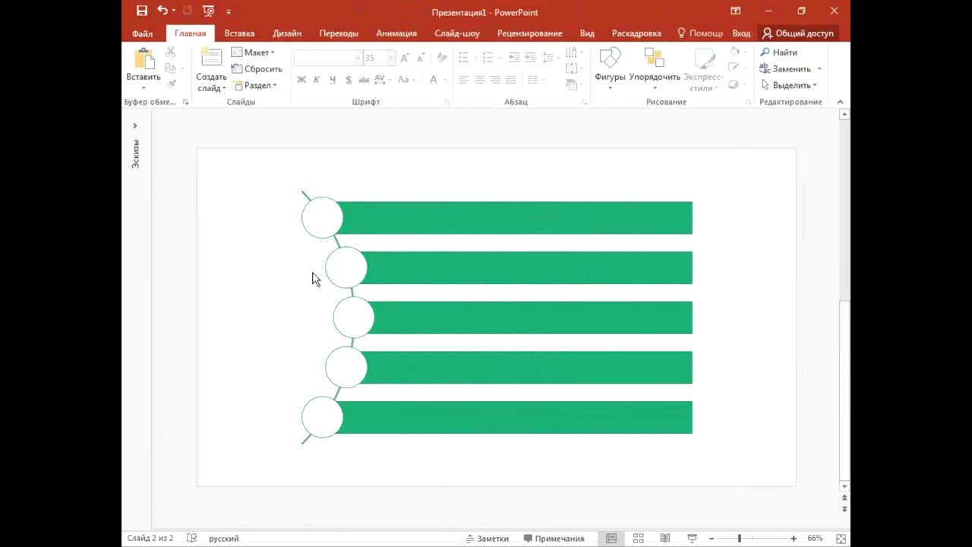
pyautogui.click(346, 219)
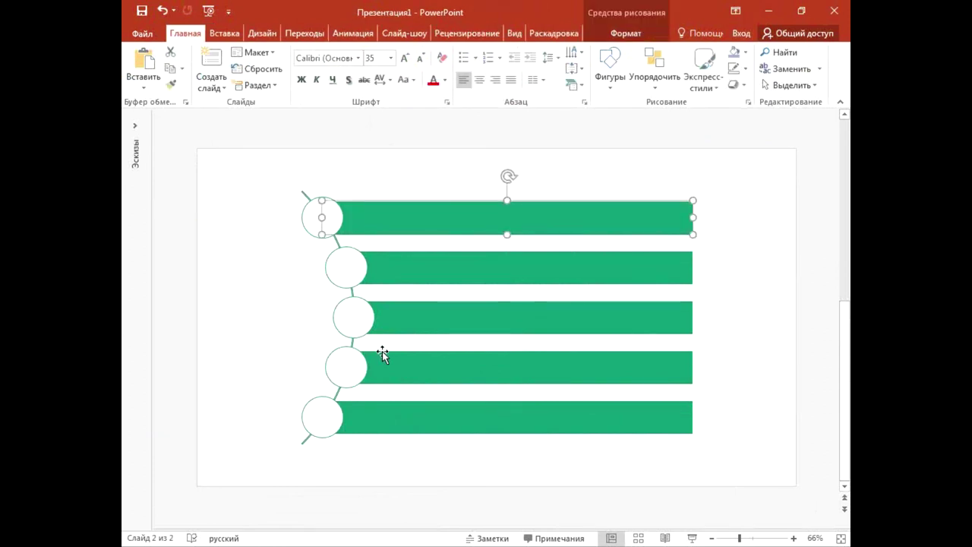
pyautogui.click(306, 220)
pyautogui.click(347, 280)
pyautogui.click(435, 273)
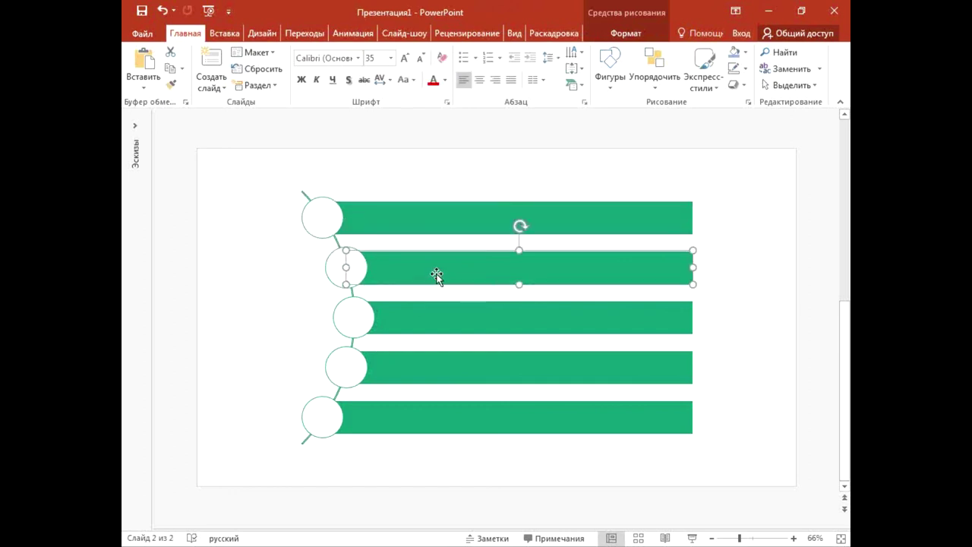
pyautogui.click(365, 323)
pyautogui.click(427, 327)
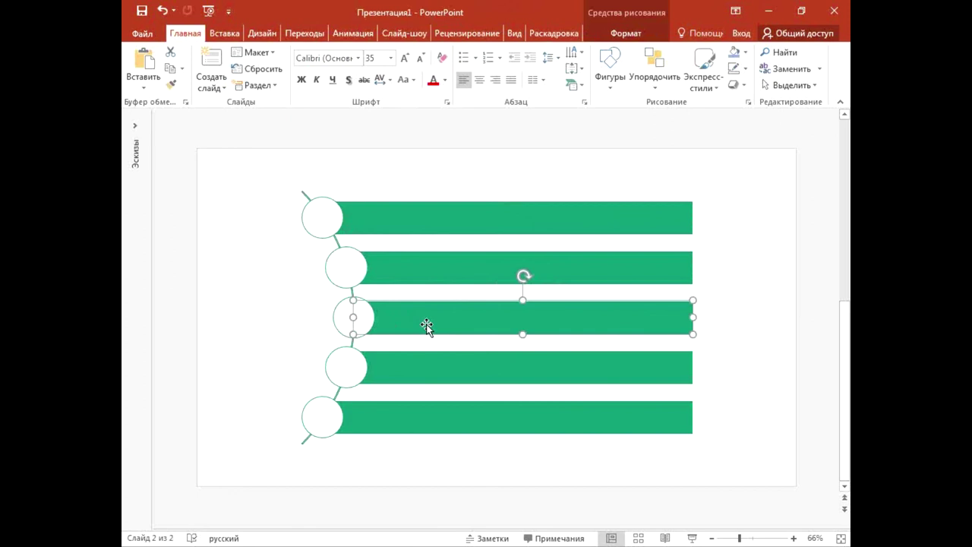
# Drag several circles and bars out of place, then undo the last two moves.
pyautogui.moveTo(483, 292); pyautogui.dragTo(560, 234)
pyautogui.moveTo(346, 270); pyautogui.dragTo(318, 278)
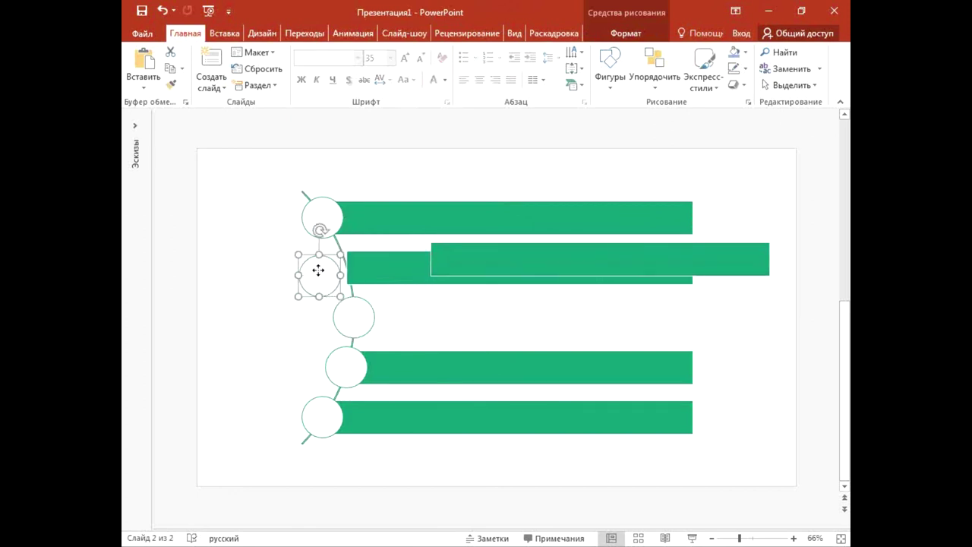
pyautogui.moveTo(354, 318); pyautogui.dragTo(397, 341)
pyautogui.moveTo(480, 380); pyautogui.dragTo(501, 369)
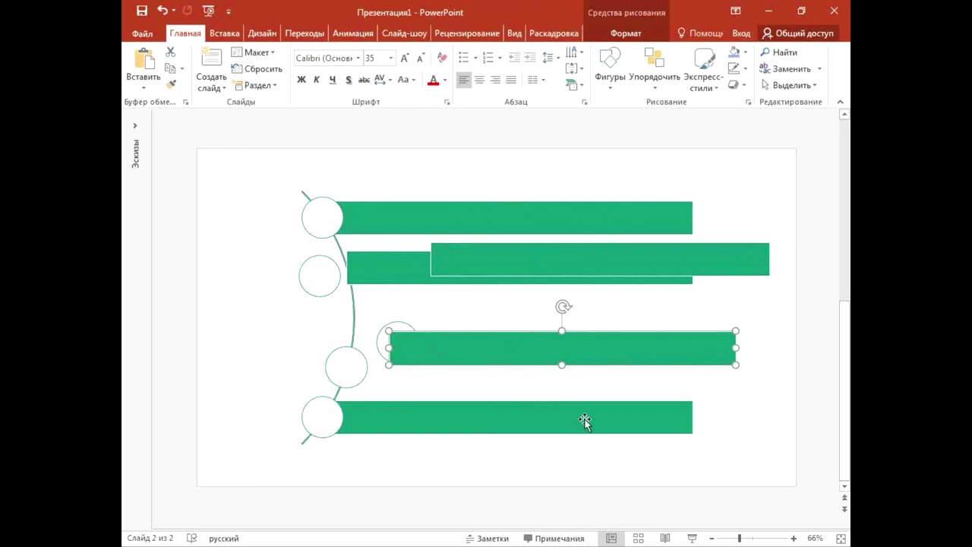
pyautogui.hotkey('ctrl', 'z')
pyautogui.hotkey('ctrl', 'z')
pyautogui.hotkey('ctrl', 'z')
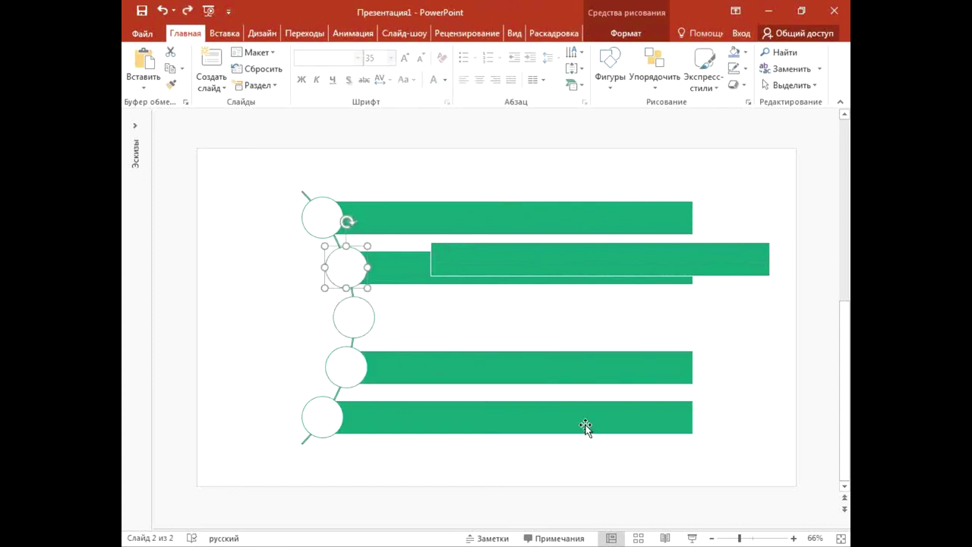
pyautogui.hotkey('ctrl', 'z')
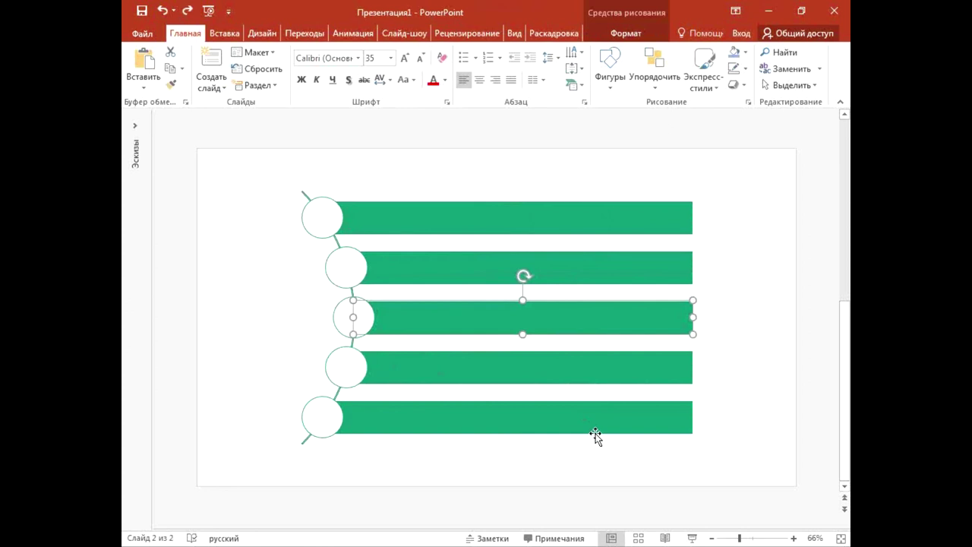
# Marquee-select all five circles and green bars and group them with Ctrl+G.
pyautogui.moveTo(235, 160)
pyautogui.mouseDown()
pyautogui.moveTo(740, 527)
pyautogui.moveTo(805, 527)
pyautogui.mouseUp()
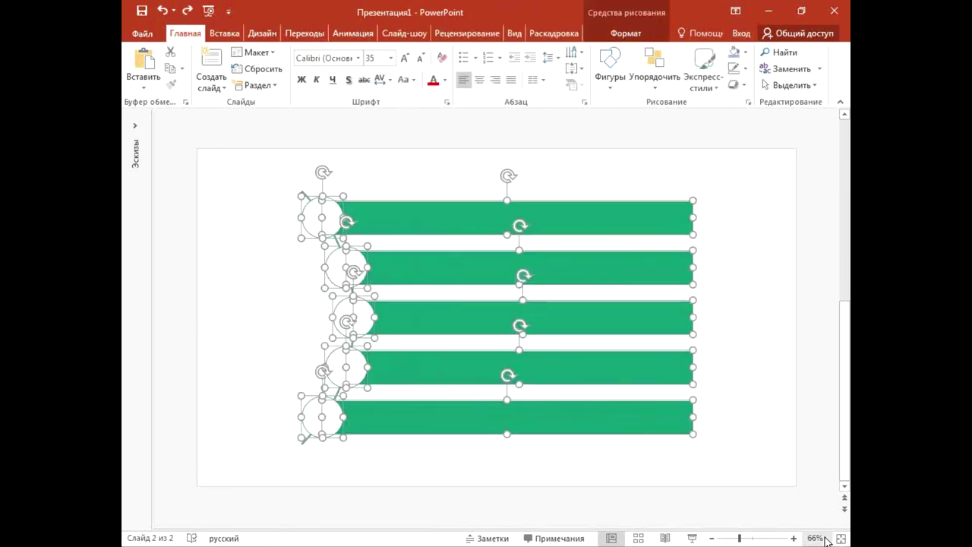
pyautogui.hotkey('ctrl', 'g')
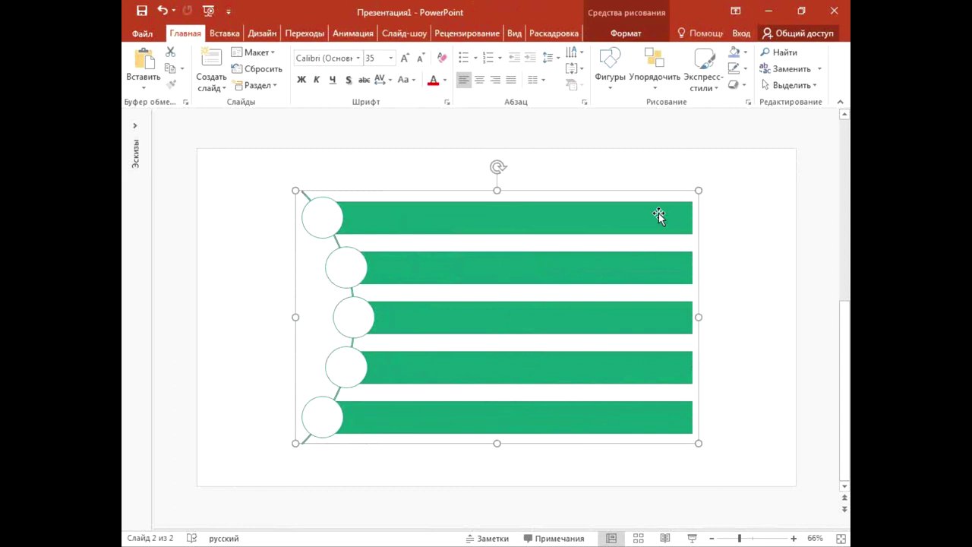
pyautogui.click(136, 148)
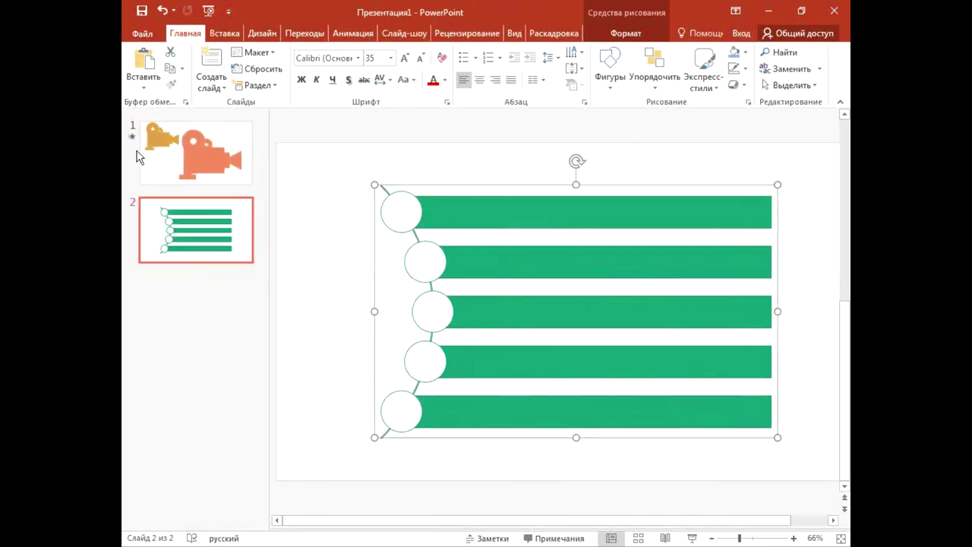
pyautogui.click(173, 145)
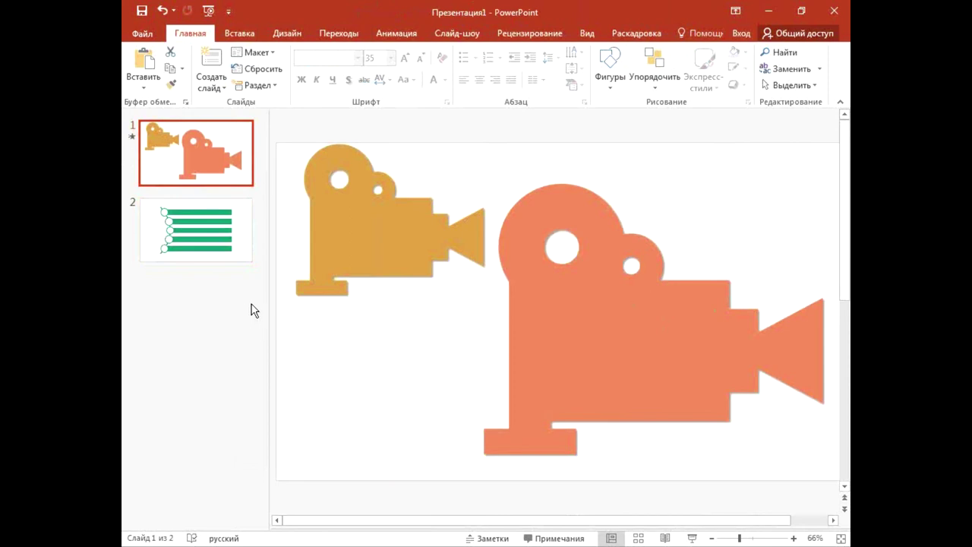
pyautogui.click(692, 275)
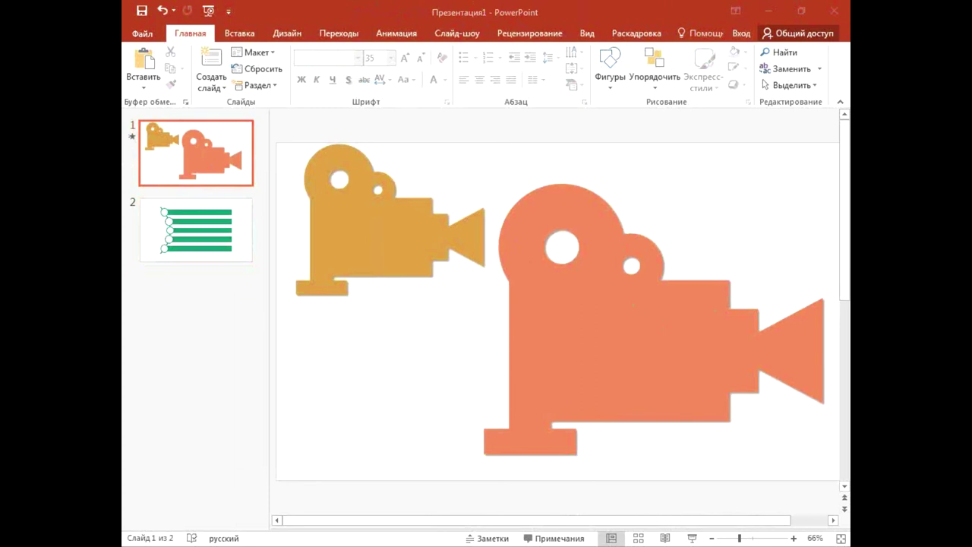
pyautogui.click(682, 166)
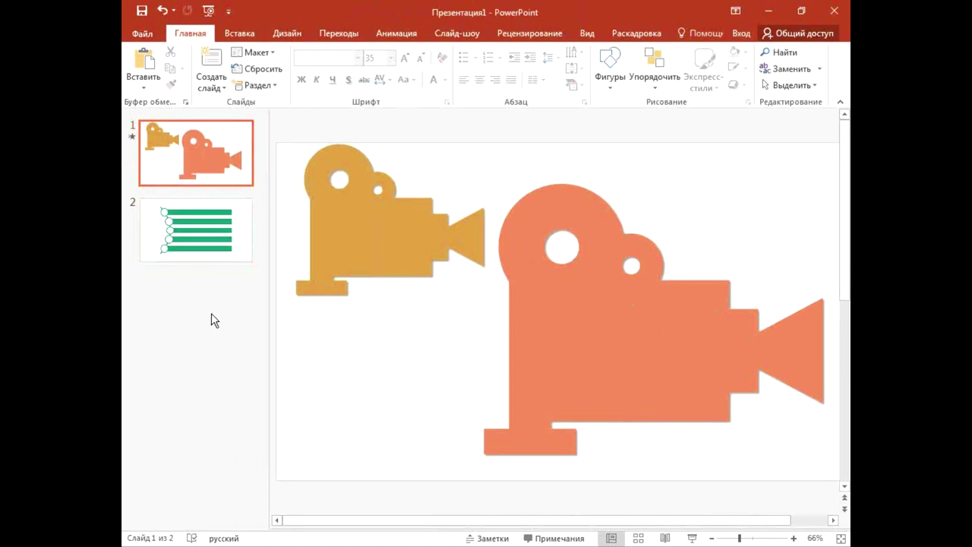
pyautogui.click(202, 252)
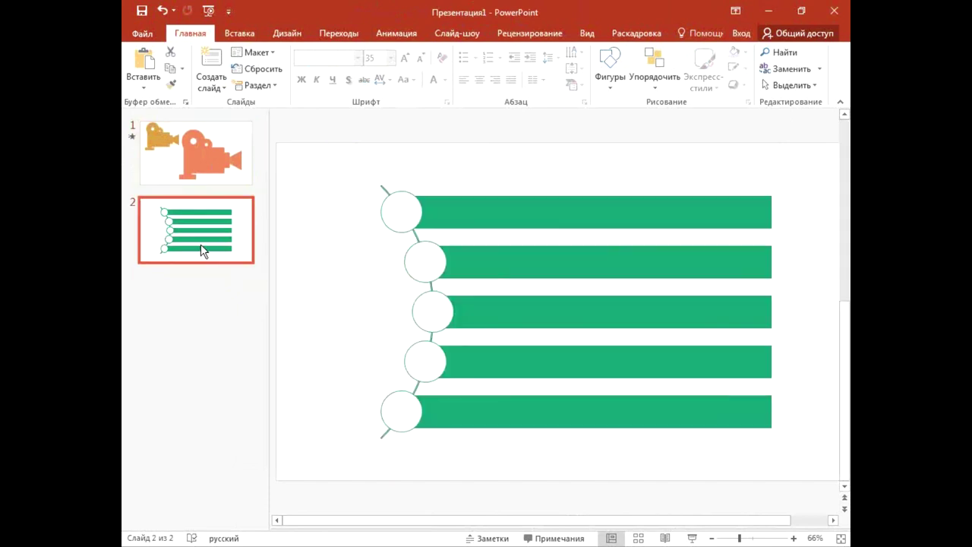
# Add a blank slide 3 after the bar diagram slide, then minimize PowerPoint.
pyautogui.rightClick(211, 301)
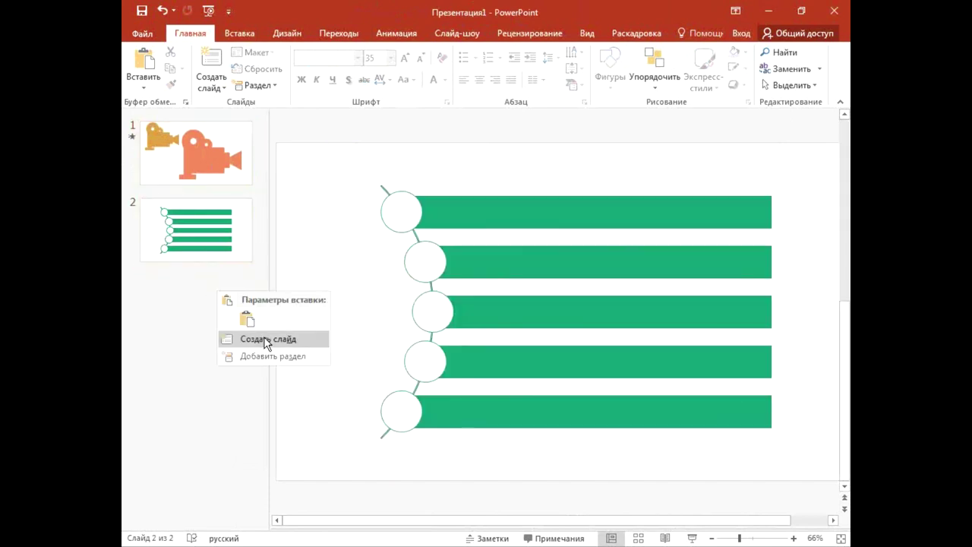
pyautogui.click(247, 338)
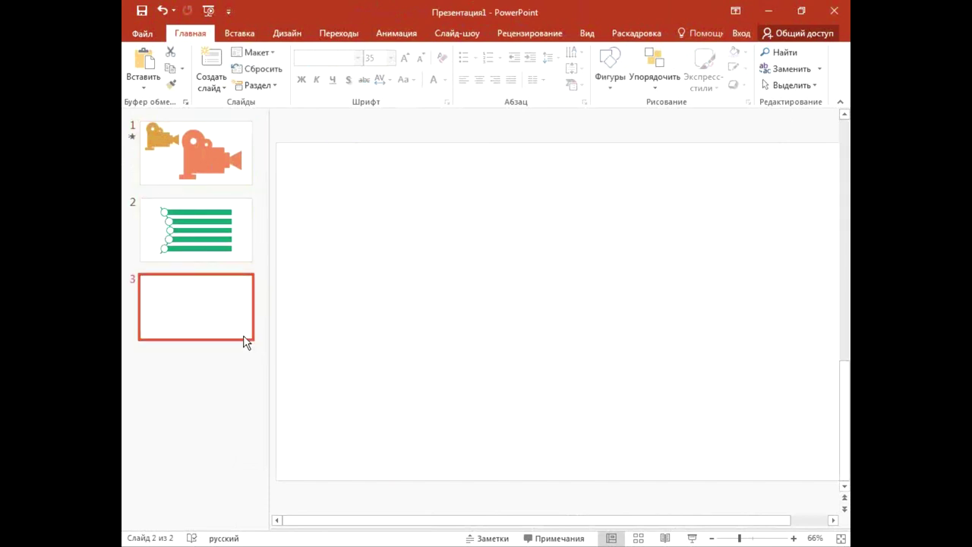
pyautogui.click(503, 293)
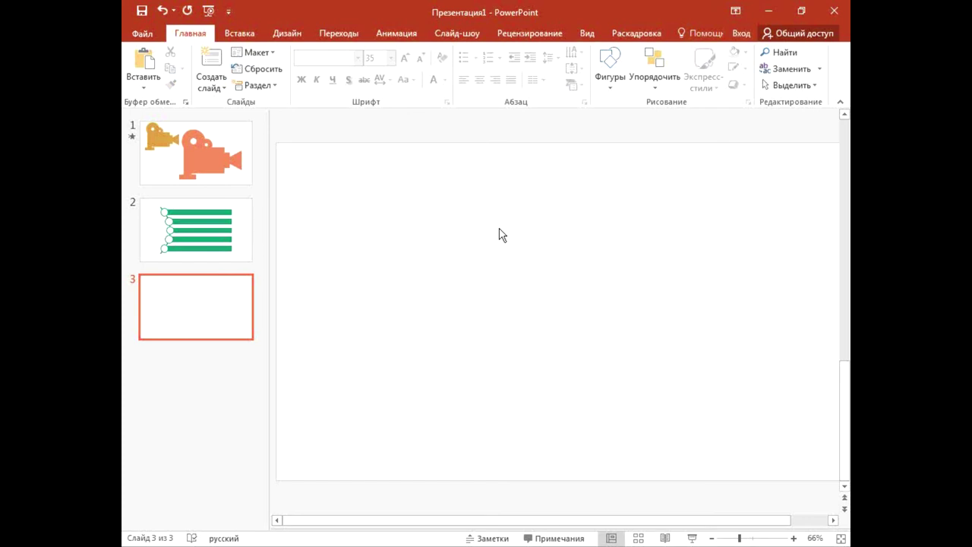
pyautogui.click(765, 12)
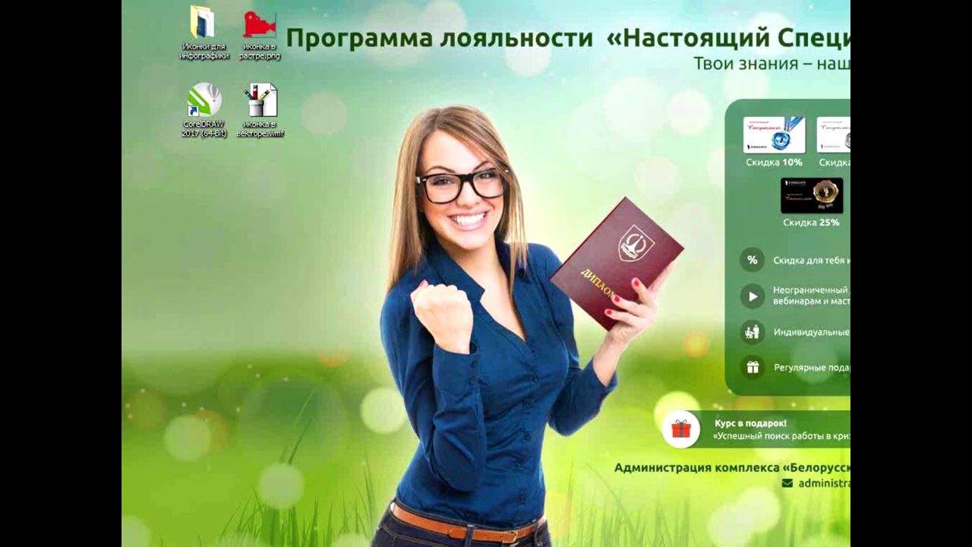
# Open and close the Computer window with Win+E, then start a blank Excel workbook.
pyautogui.press('super+e')
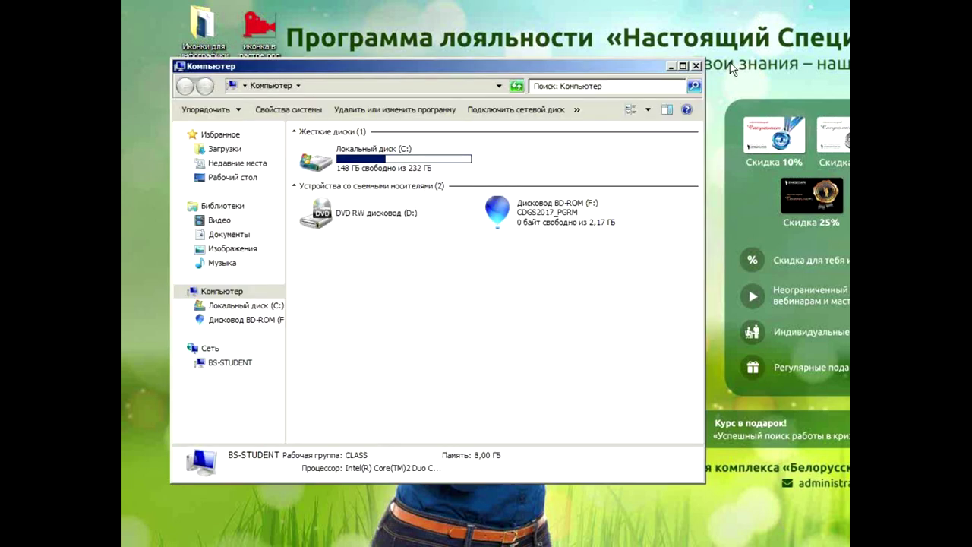
pyautogui.click(696, 66)
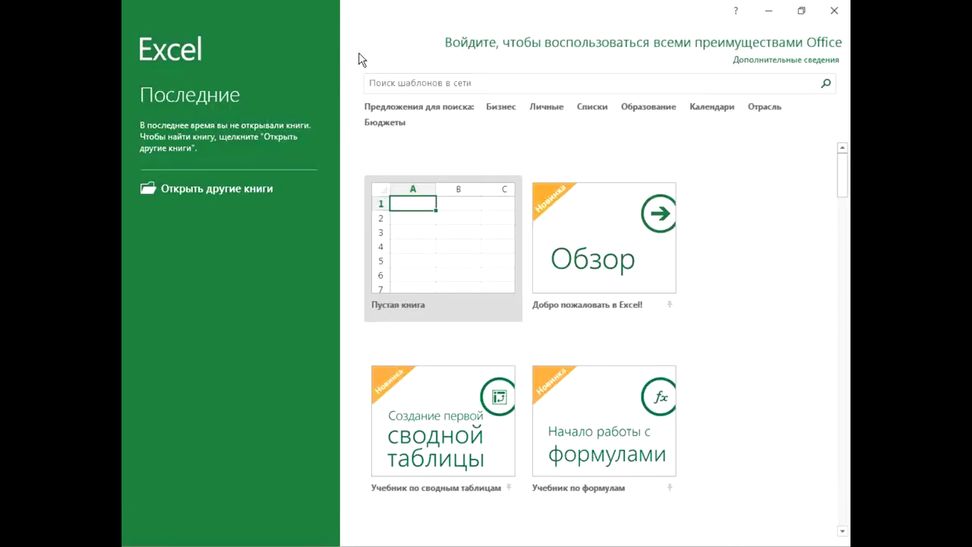
pyautogui.click(406, 262)
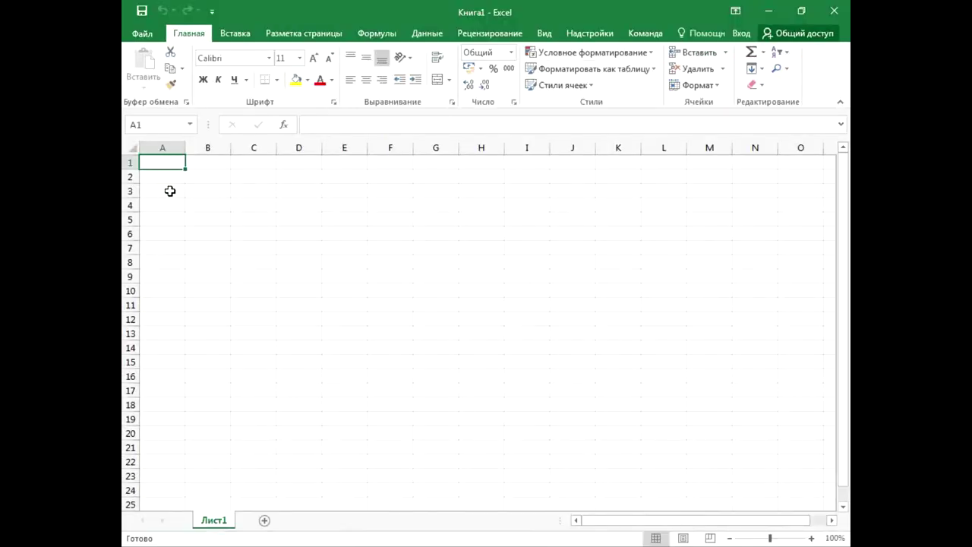
# Enter 452, 574 and 456 in cells A1:A3 and widen column A.
pyautogui.write('452')
pyautogui.press('Return')
pyautogui.write('574')
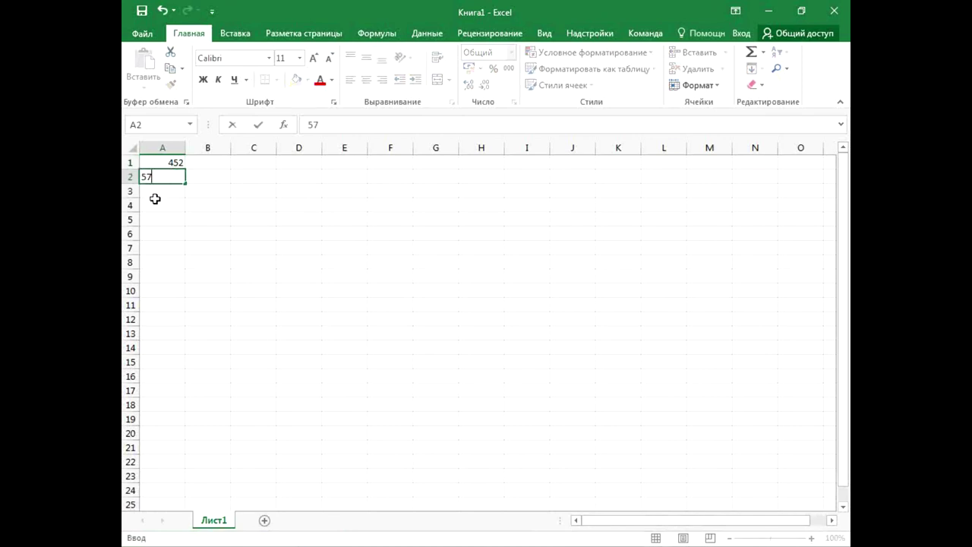
pyautogui.press('Return')
pyautogui.write('456')
pyautogui.click(181, 232)
pyautogui.moveTo(185, 151)
pyautogui.mouseDown()
pyautogui.moveTo(309, 152)
pyautogui.moveTo(281, 190)
pyautogui.mouseUp()
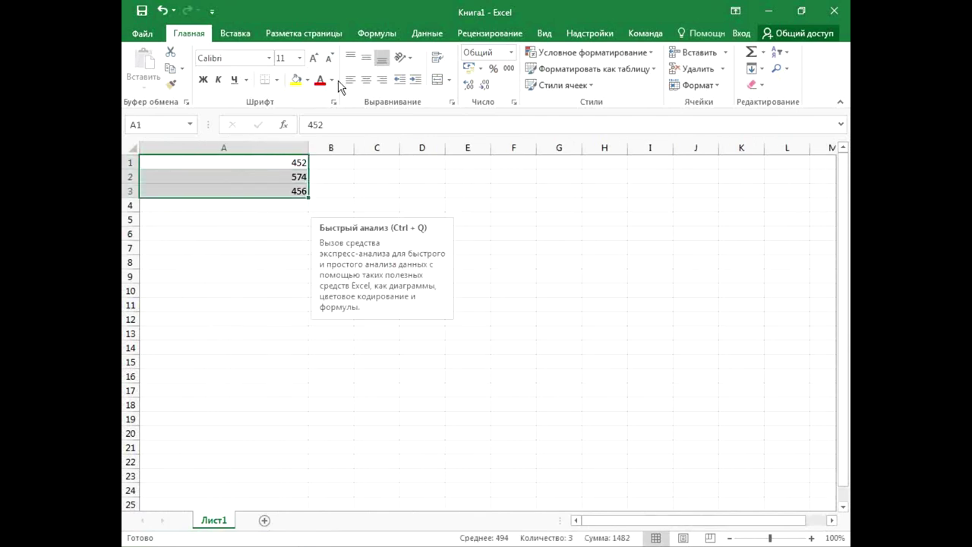
pyautogui.click(632, 53)
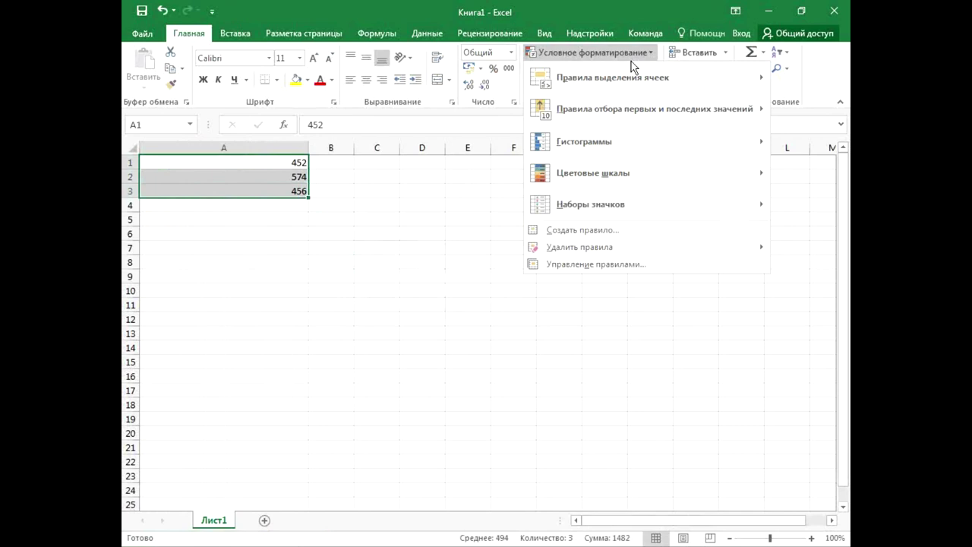
pyautogui.moveTo(591, 204)
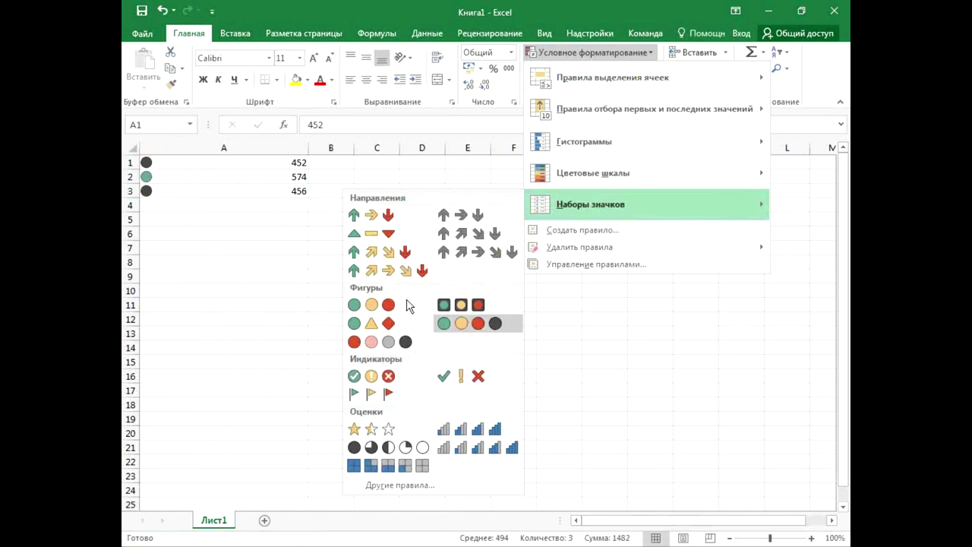
# Apply the four-direction arrow icon set to A1:A3 and fill A3 down into A4.
pyautogui.click(399, 251)
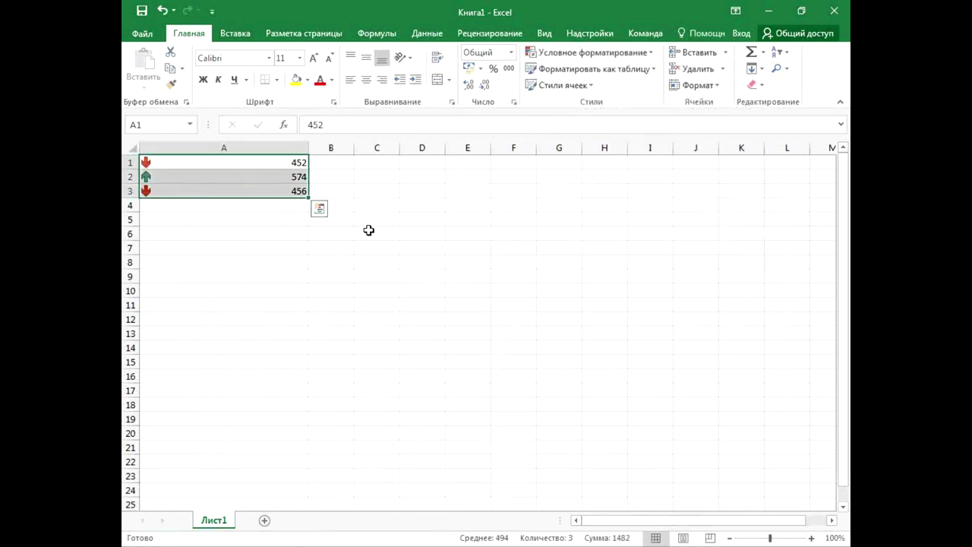
pyautogui.click(267, 206)
pyautogui.click(281, 192)
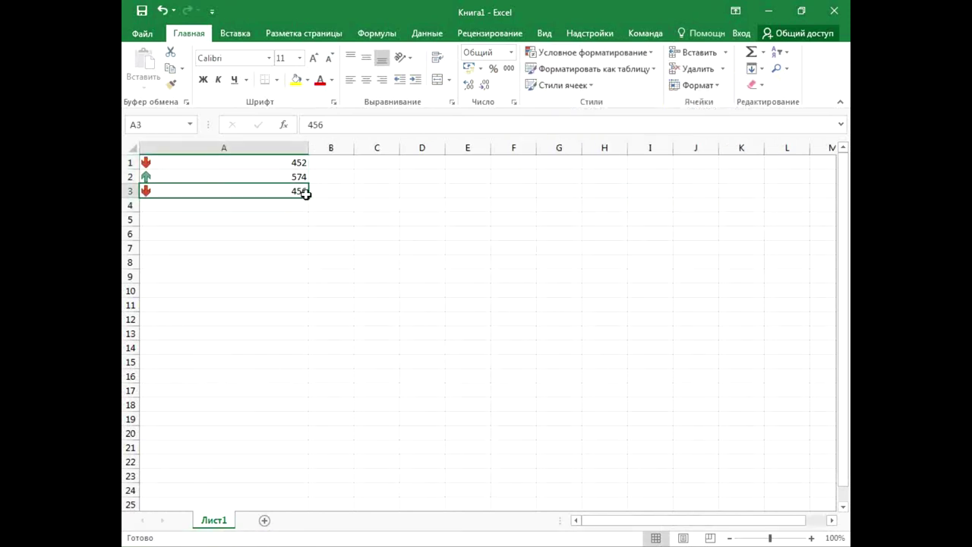
pyautogui.moveTo(308, 198); pyautogui.dragTo(309, 209)
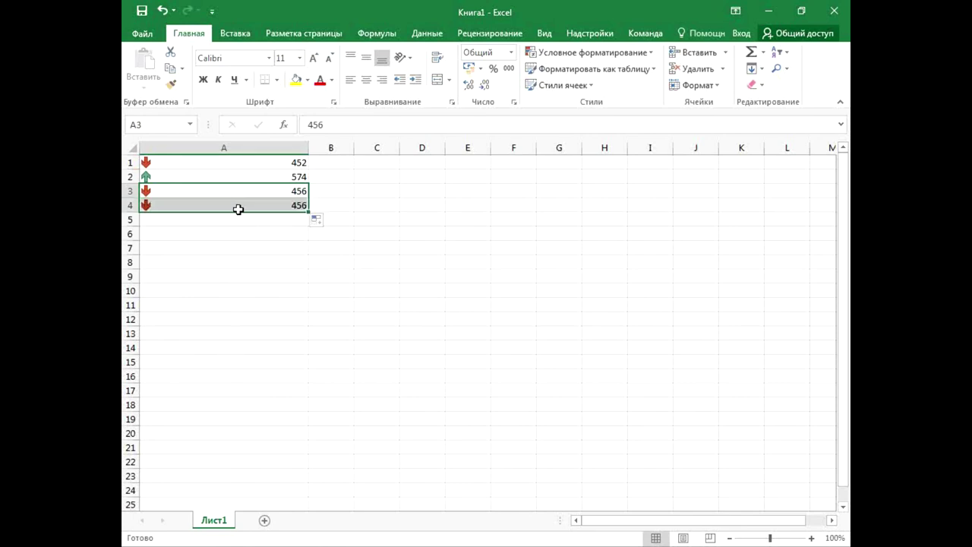
# Enter 220 in A4, narrow column A, and copy A1:A4 with their icons.
pyautogui.click(239, 206)
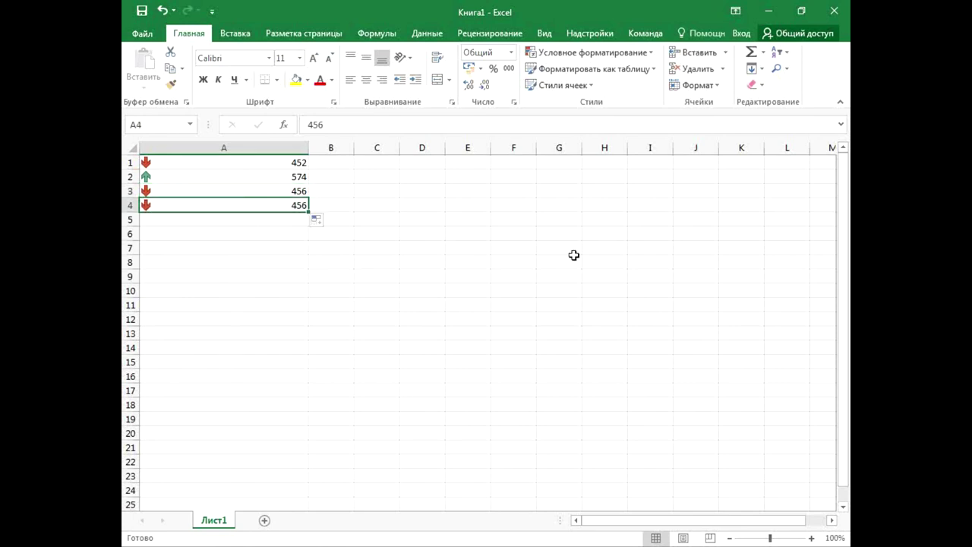
pyautogui.write('22')
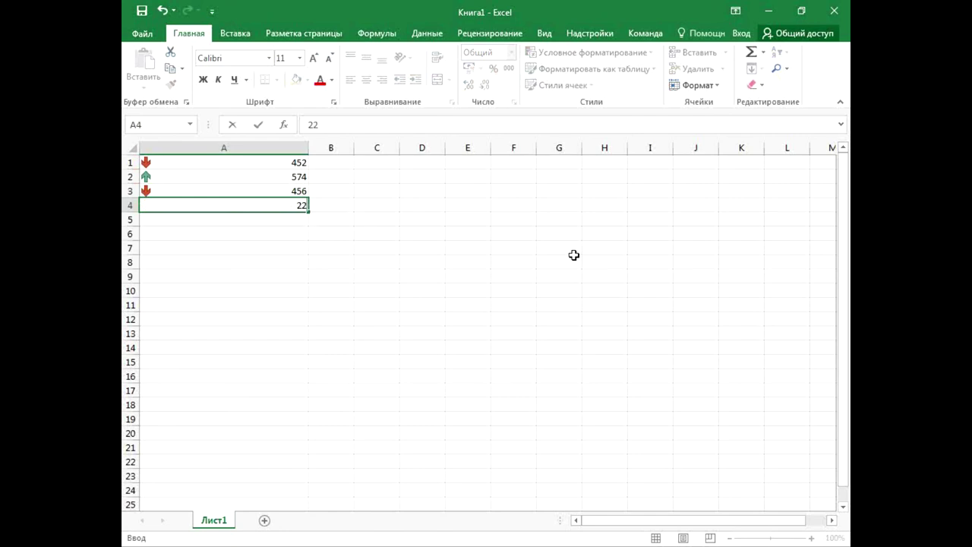
pyautogui.write('0')
pyautogui.press('Return')
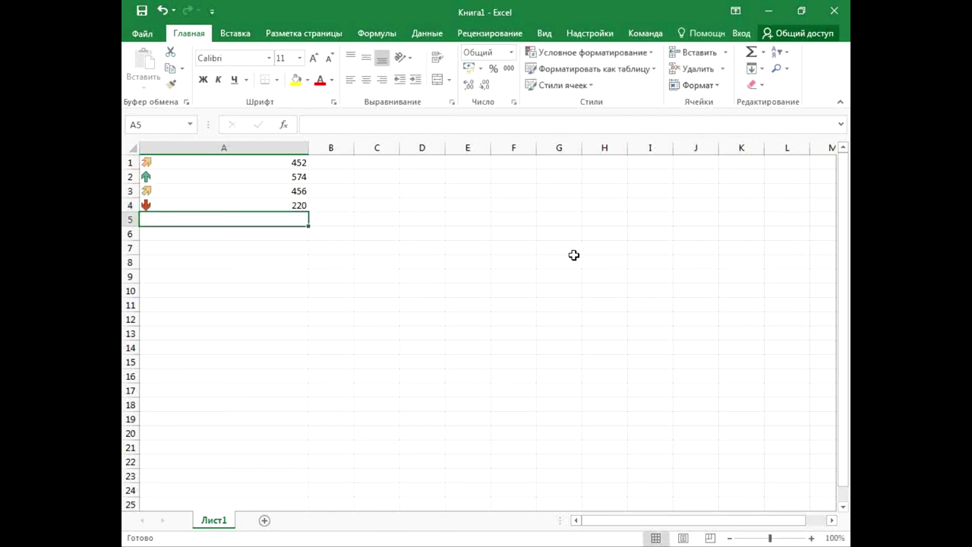
pyautogui.moveTo(309, 147)
pyautogui.mouseDown()
pyautogui.moveTo(261, 144)
pyautogui.moveTo(224, 202)
pyautogui.mouseUp()
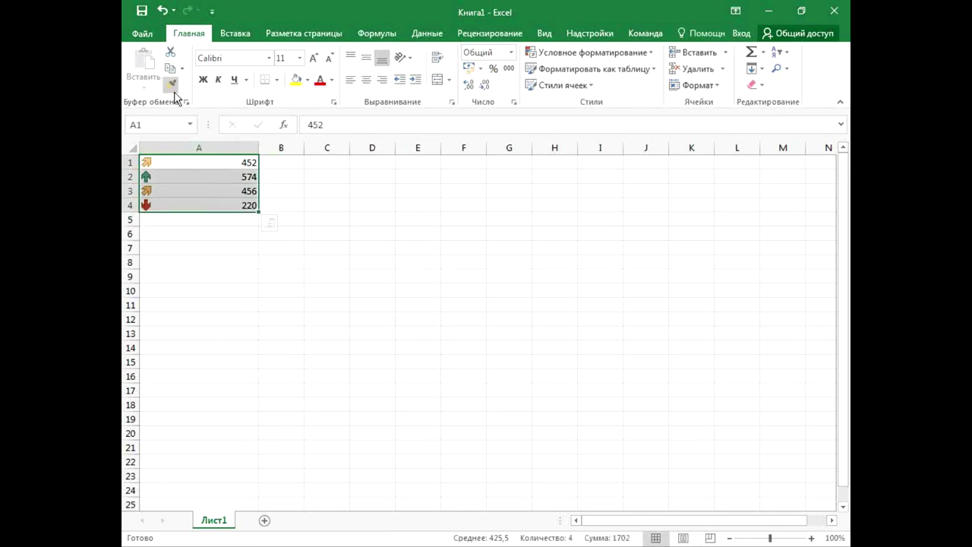
pyautogui.click(170, 70)
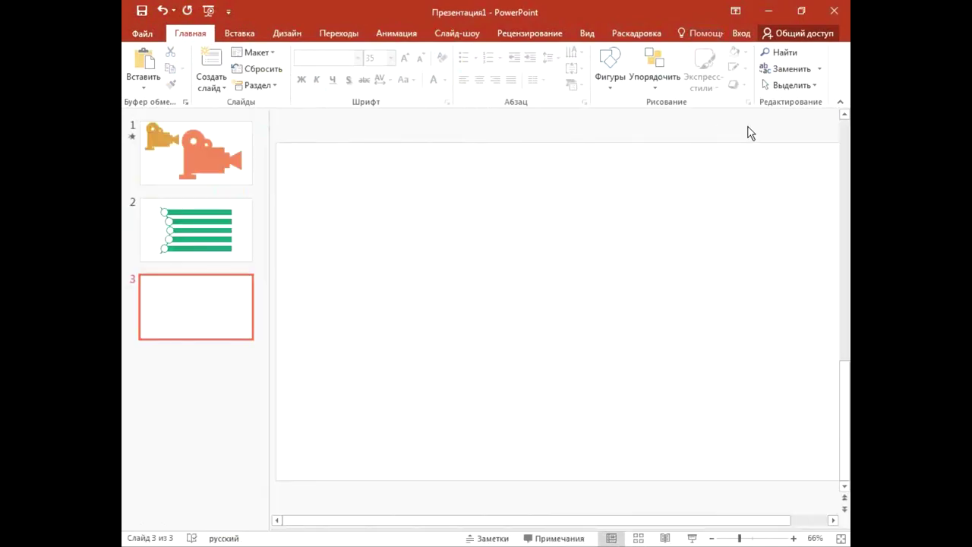
# Paste the copied table onto slide 3 as a Picture (Enhanced Metafile) and move it upper left.
pyautogui.rightClick(547, 221)
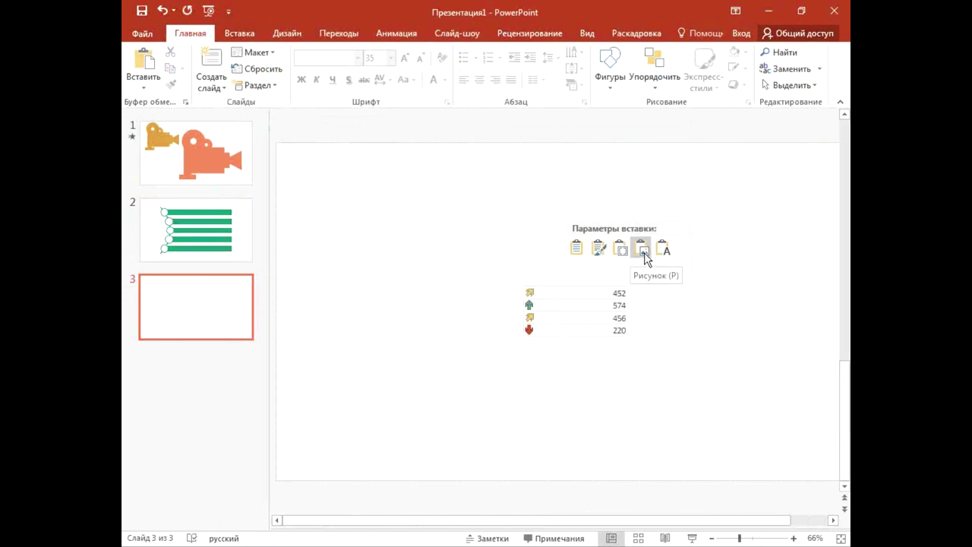
pyautogui.press('Escape')
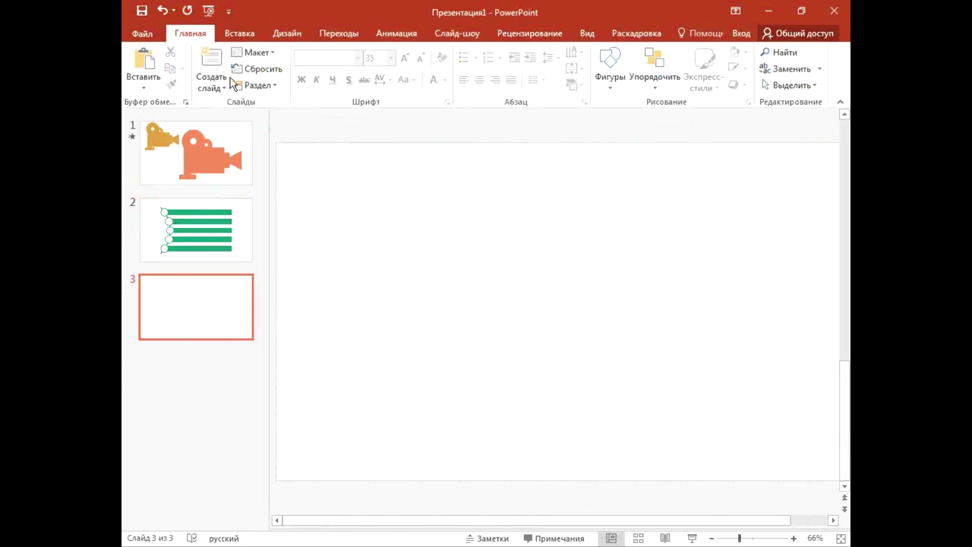
pyautogui.click(147, 86)
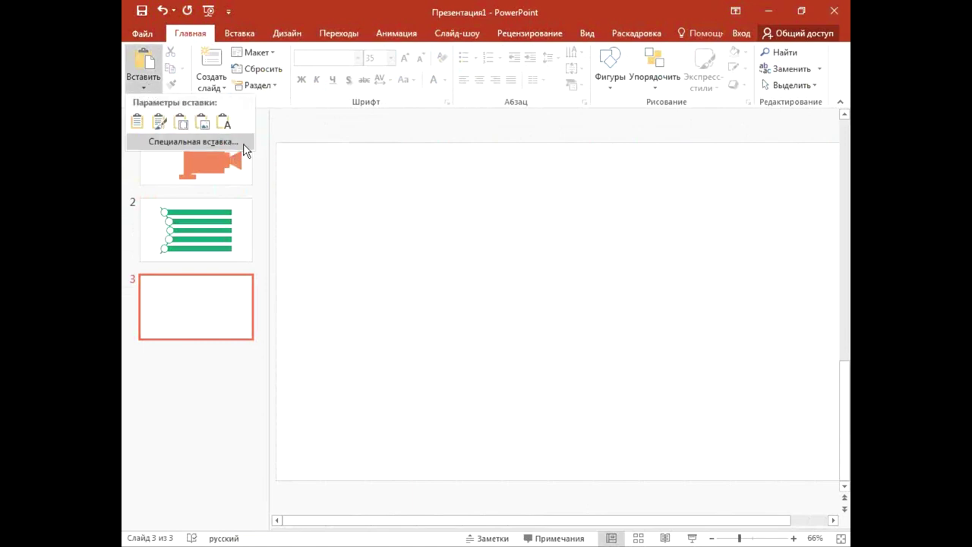
pyautogui.click(198, 142)
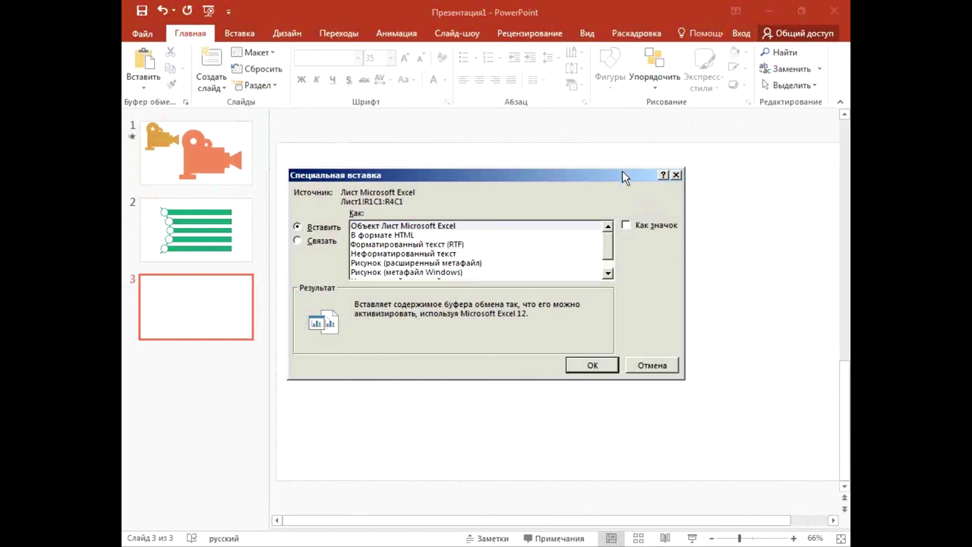
pyautogui.moveTo(628, 177); pyautogui.dragTo(680, 141)
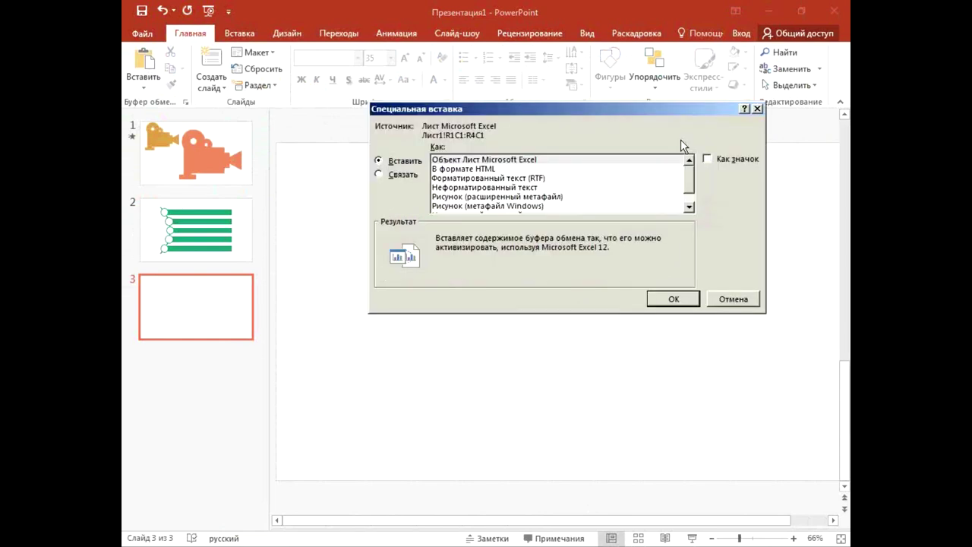
pyautogui.click(546, 196)
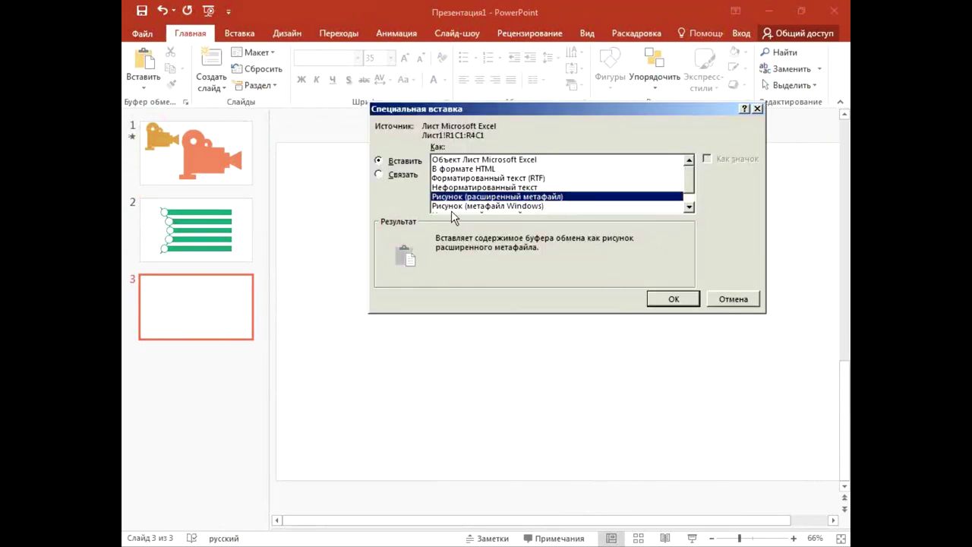
pyautogui.click(520, 207)
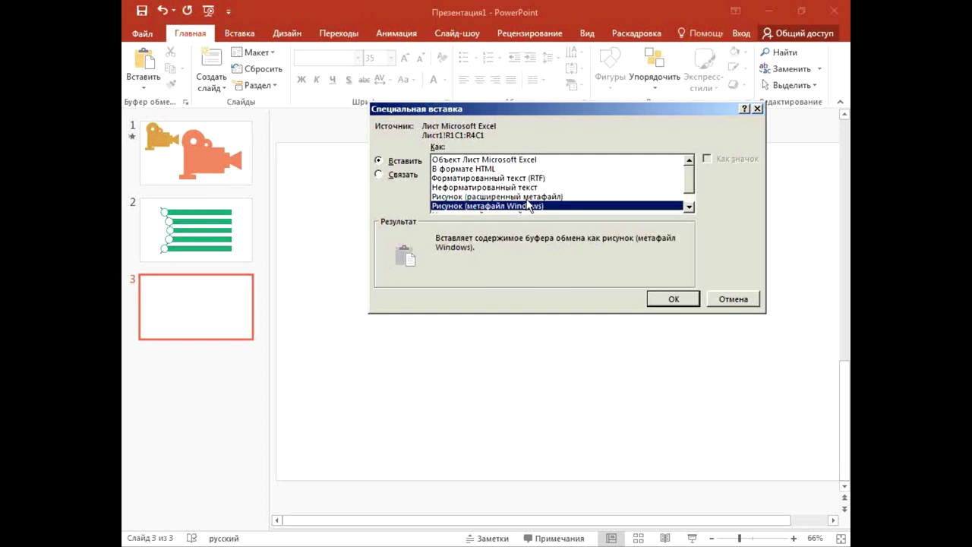
pyautogui.click(530, 187)
pyautogui.click(517, 197)
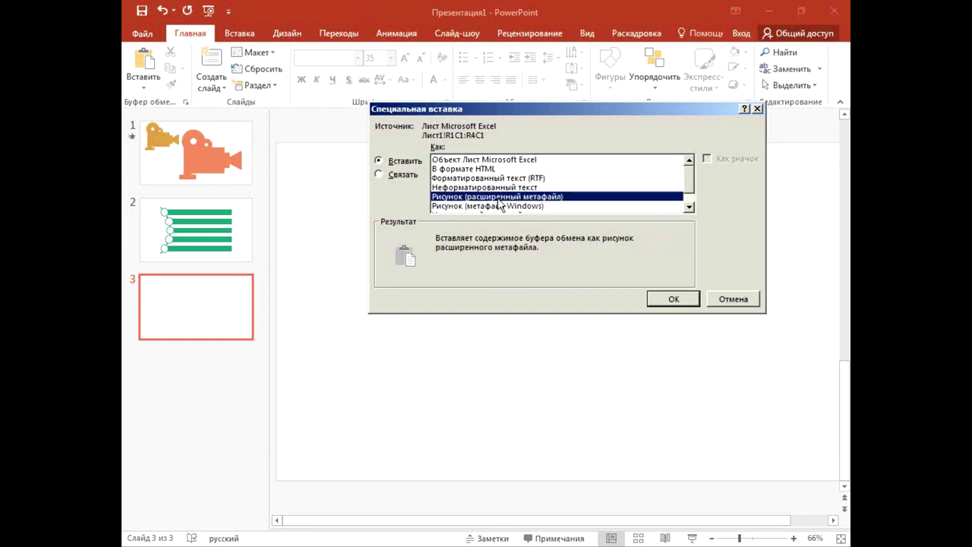
pyautogui.click(659, 300)
pyautogui.moveTo(596, 291); pyautogui.dragTo(464, 213)
pyautogui.click(424, 185)
# Paste Special a second picture copy of the table onto the slide.
pyautogui.click(142, 84)
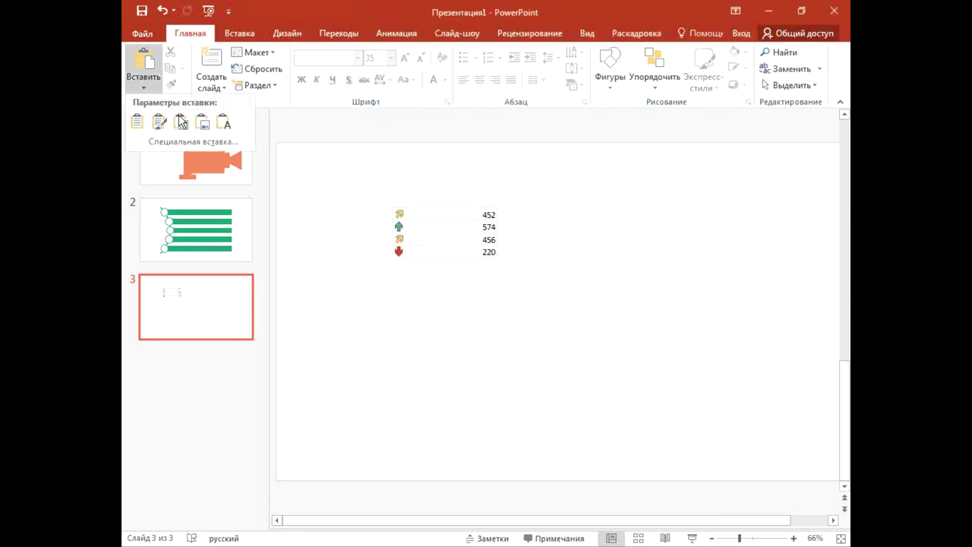
pyautogui.click(192, 140)
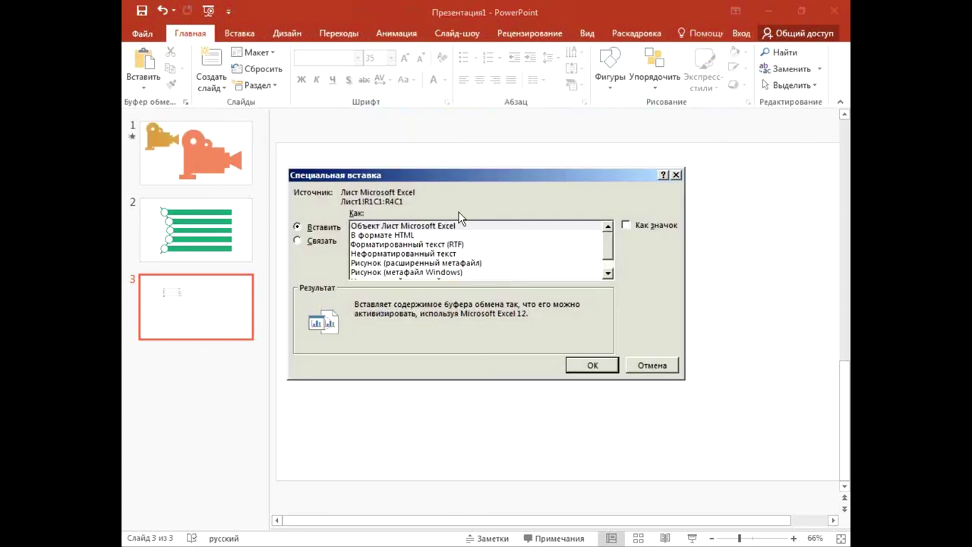
pyautogui.click(437, 266)
pyautogui.click(441, 273)
pyautogui.click(592, 365)
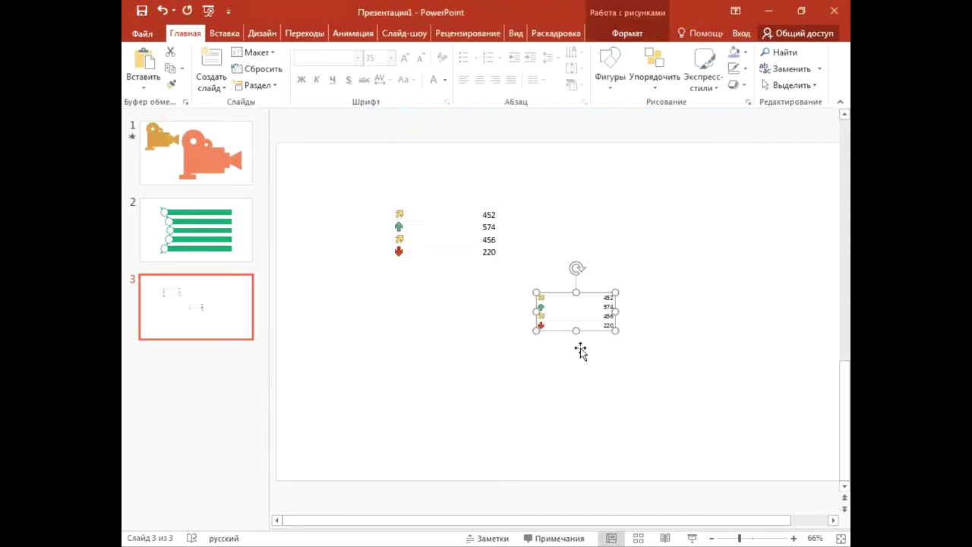
# Place the two table pictures side by side and resize both to a similar larger size.
pyautogui.moveTo(572, 311); pyautogui.dragTo(592, 251)
pyautogui.moveTo(652, 293)
pyautogui.mouseDown()
pyautogui.moveTo(679, 337)
pyautogui.moveTo(675, 300)
pyautogui.mouseUp()
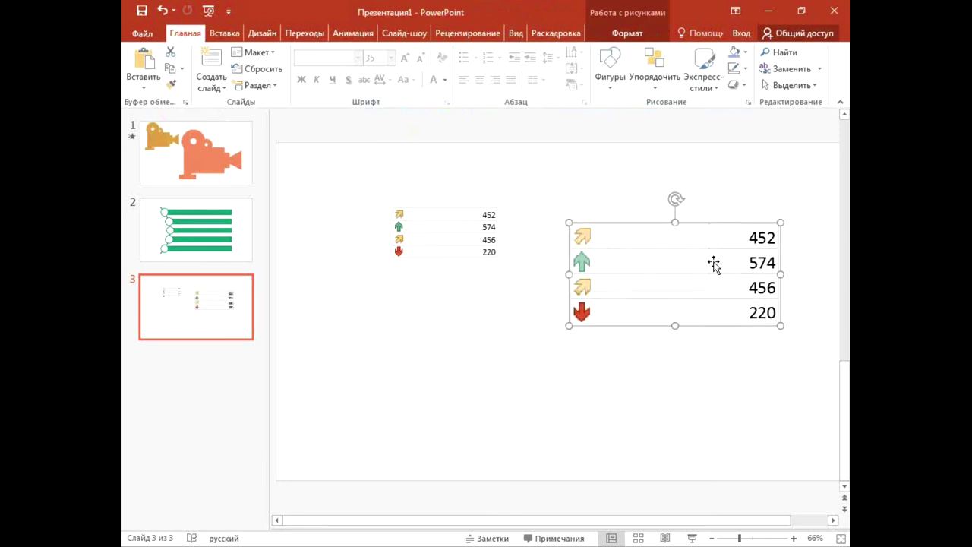
pyautogui.hotkey('ctrl', 'z')
pyautogui.moveTo(417, 256); pyautogui.dragTo(409, 279)
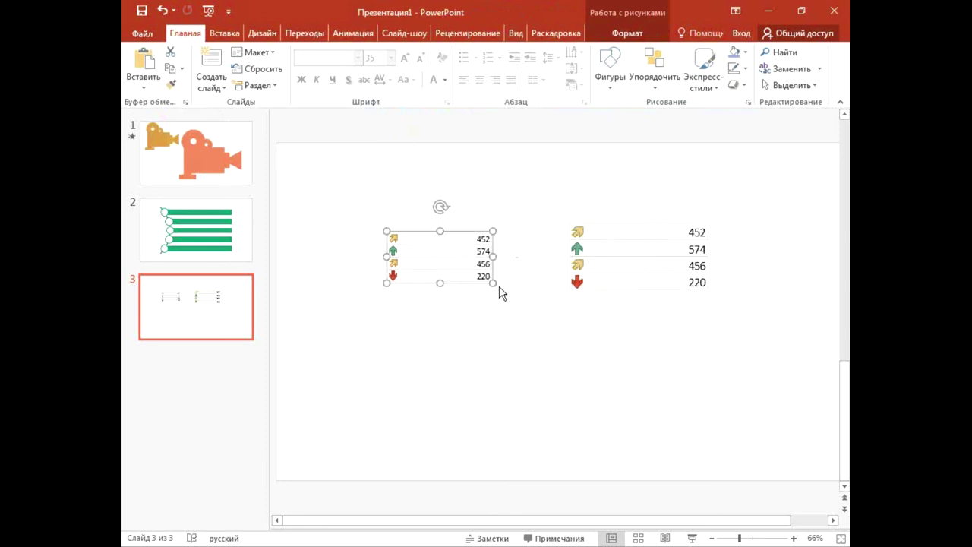
pyautogui.moveTo(493, 283)
pyautogui.mouseDown()
pyautogui.moveTo(535, 296)
pyautogui.moveTo(527, 292)
pyautogui.mouseUp()
pyautogui.click(629, 364)
pyautogui.click(467, 253)
pyautogui.click(599, 254)
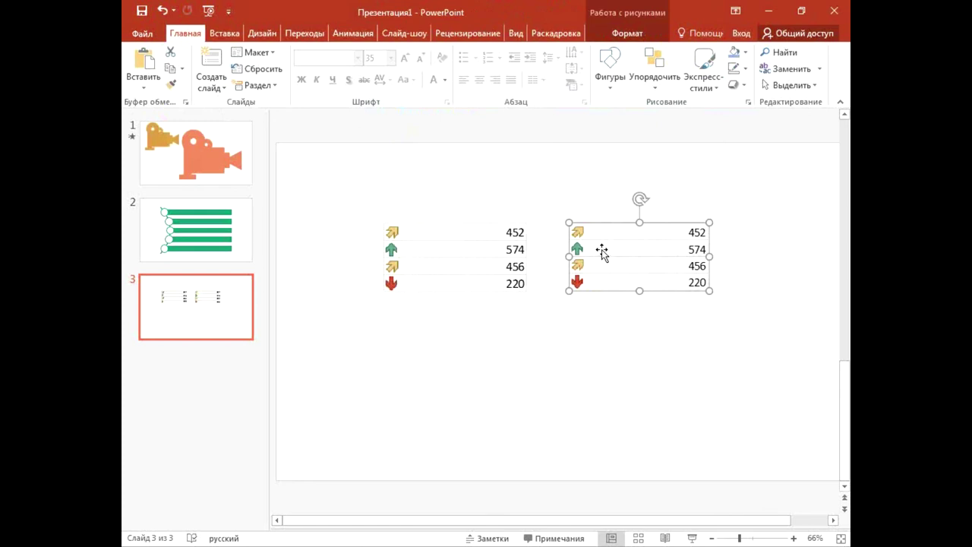
pyautogui.click(459, 246)
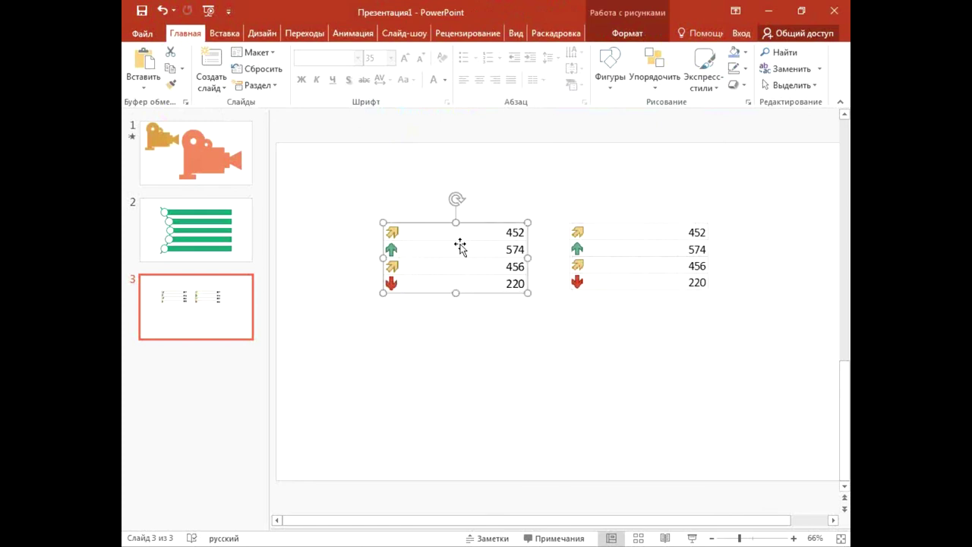
# Ungroup the left table picture, accepting conversion to a drawing object.
pyautogui.rightClick(421, 258)
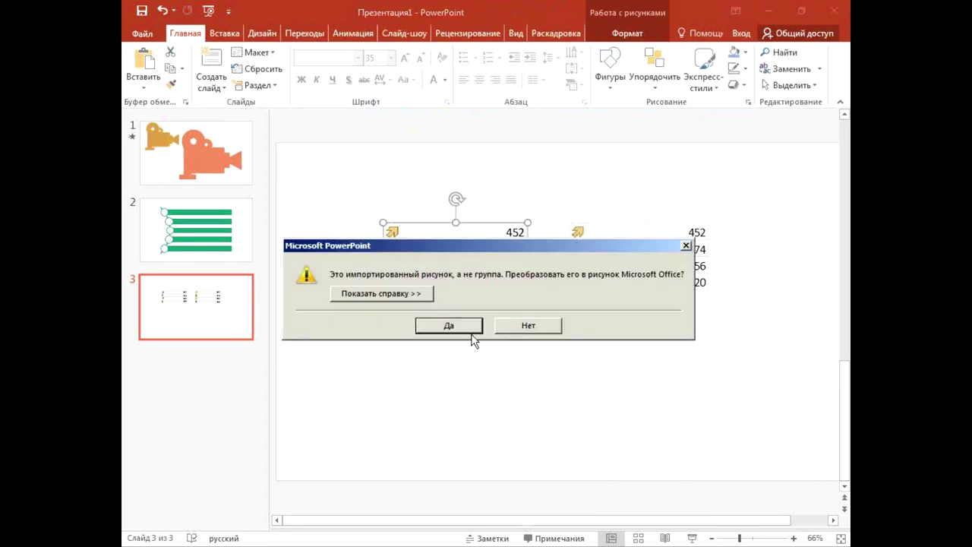
pyautogui.click(471, 329)
pyautogui.rightClick(469, 339)
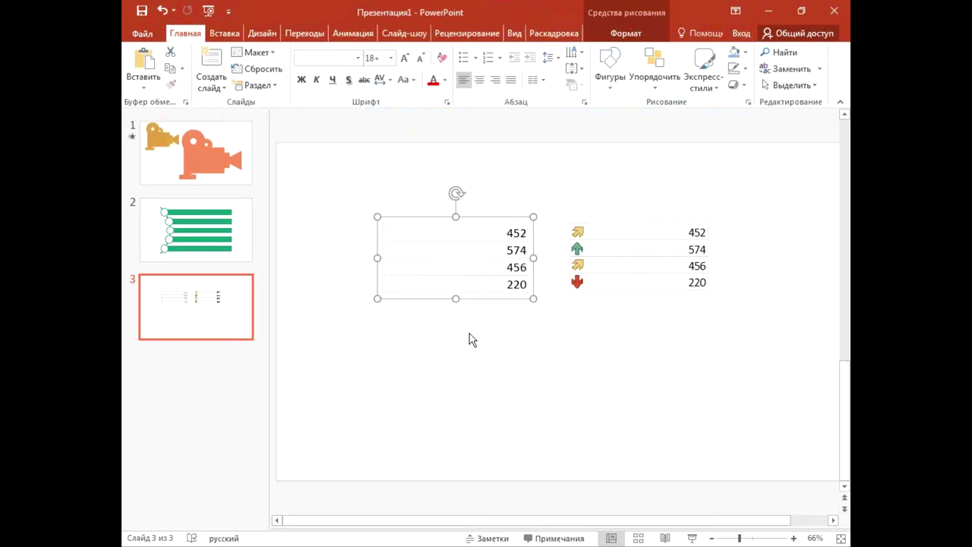
# Ungroup the right arrow-icon table picture into a drawing, then ungroup it again into separate shapes.
pyautogui.click(597, 289)
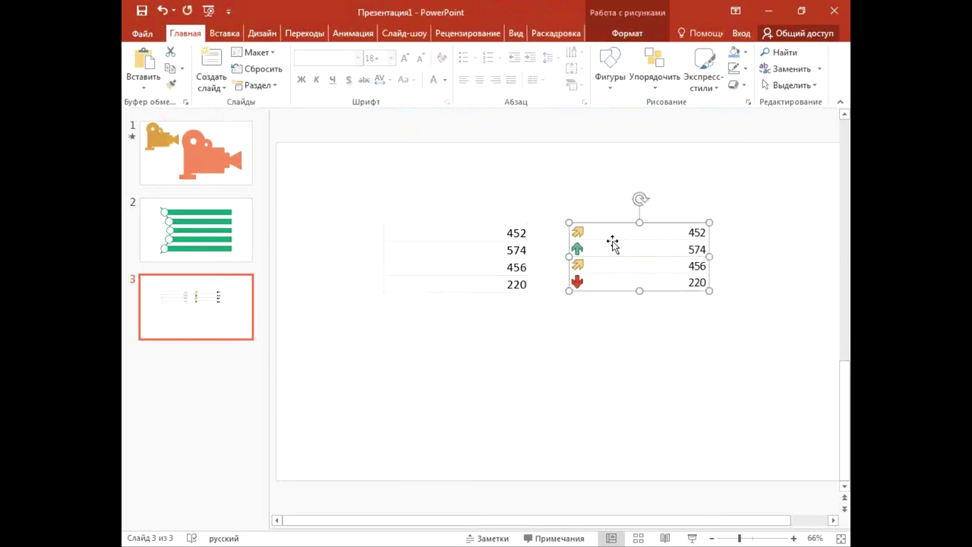
pyautogui.rightClick(612, 242)
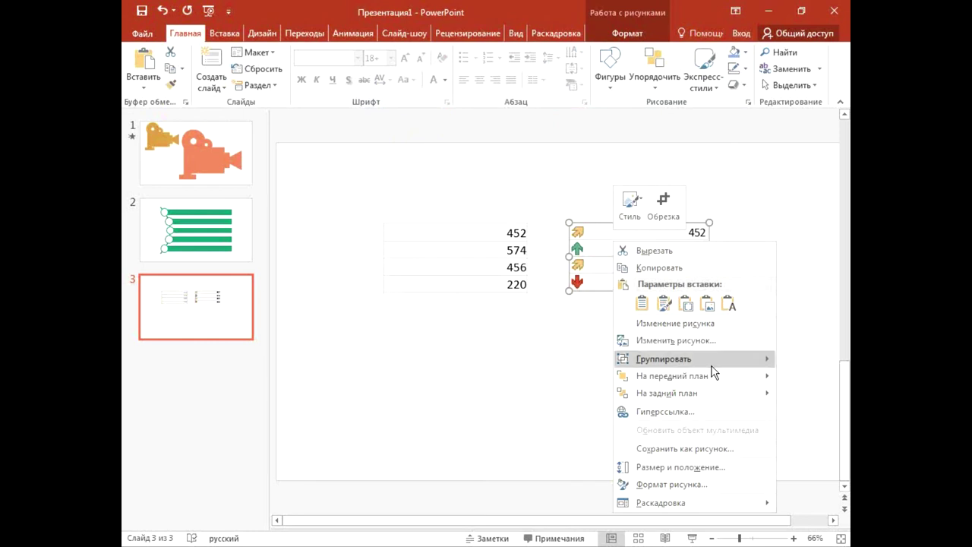
pyautogui.moveTo(663, 359)
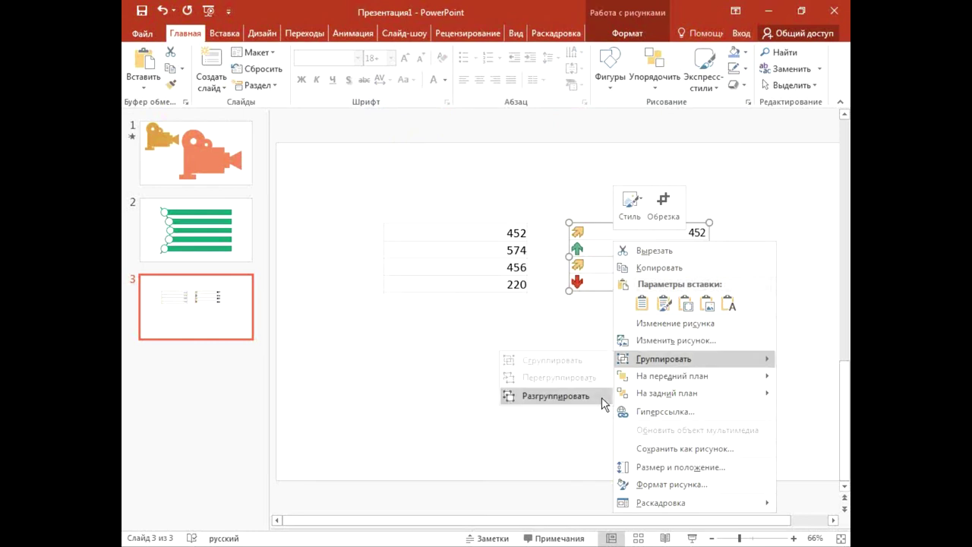
pyautogui.click(602, 397)
pyautogui.click(448, 326)
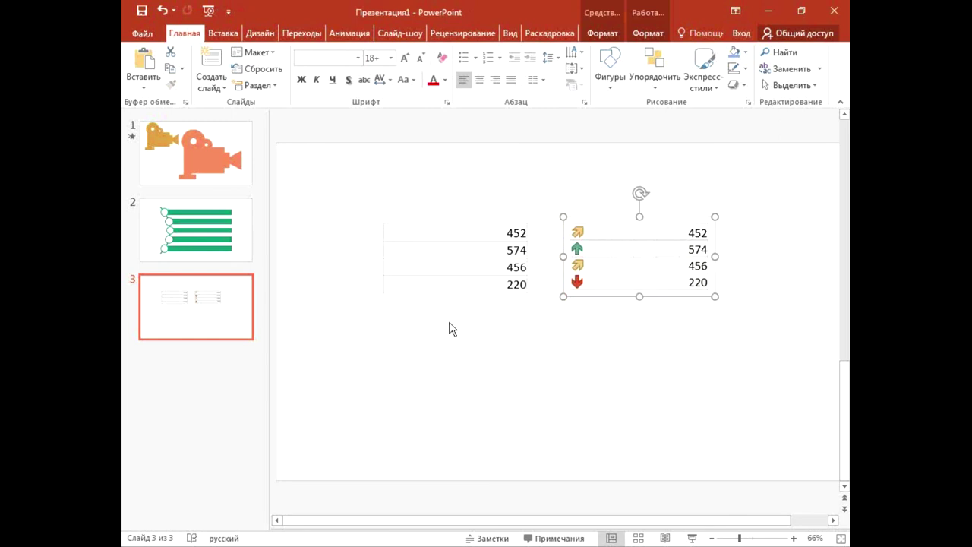
pyautogui.hotkey('ctrl', 'shift', 'g')
pyautogui.click(570, 334)
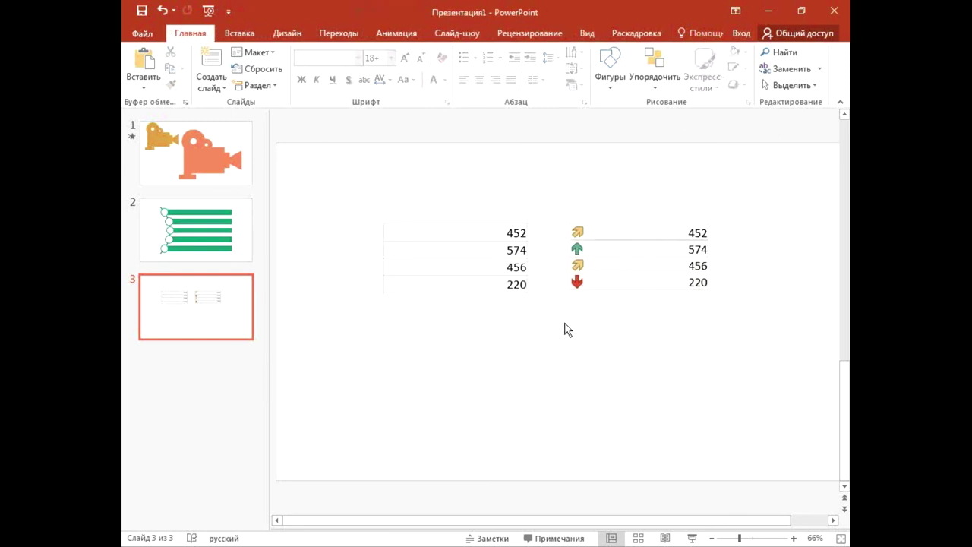
# Drag the two yellow arrows, the green arrow and the red down arrow up out of the table.
pyautogui.click(582, 228)
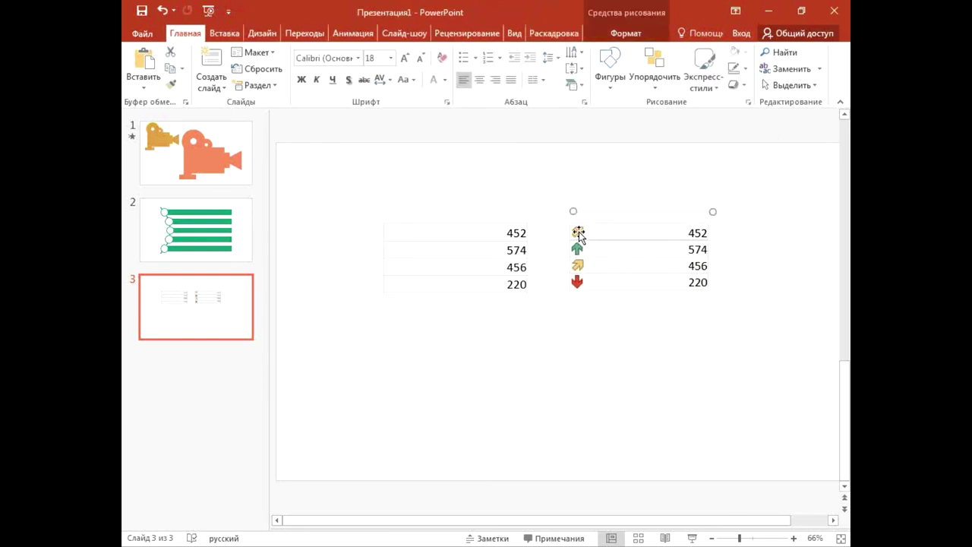
pyautogui.moveTo(578, 230); pyautogui.dragTo(582, 198)
pyautogui.moveTo(579, 247); pyautogui.dragTo(609, 199)
pyautogui.moveTo(578, 265); pyautogui.dragTo(630, 195)
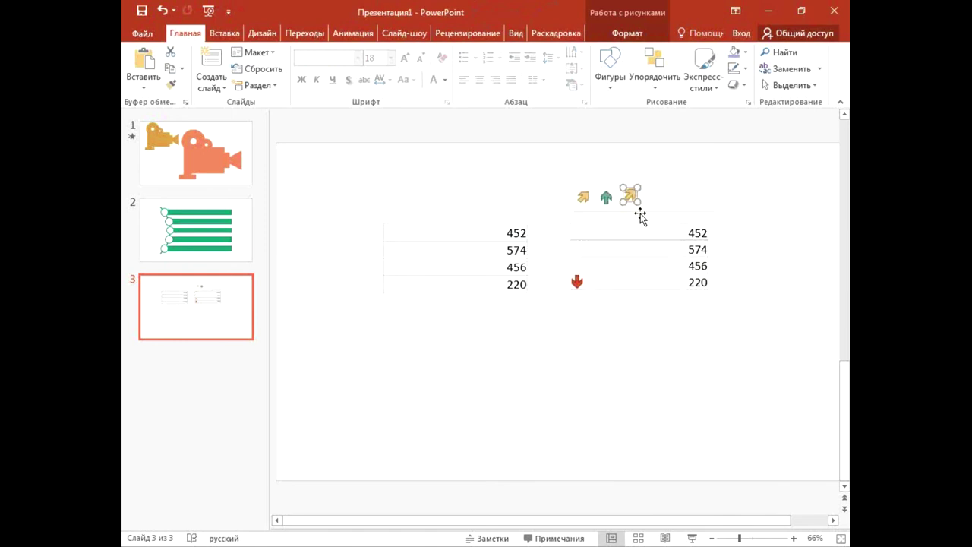
pyautogui.click(670, 355)
pyautogui.moveTo(571, 292); pyautogui.dragTo(649, 210)
pyautogui.click(663, 411)
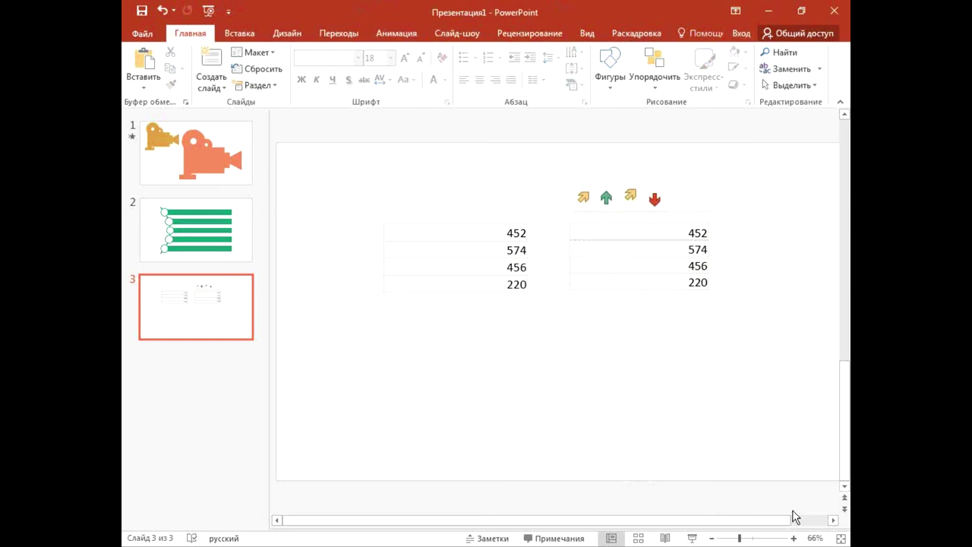
pyautogui.moveTo(583, 197)
pyautogui.mouseDown()
pyautogui.moveTo(577, 174)
pyautogui.moveTo(606, 175)
pyautogui.mouseUp()
pyautogui.click(726, 456)
# Close PowerPoint and then the Excel workbook, choosing Don't Save for both.
pyautogui.click(834, 11)
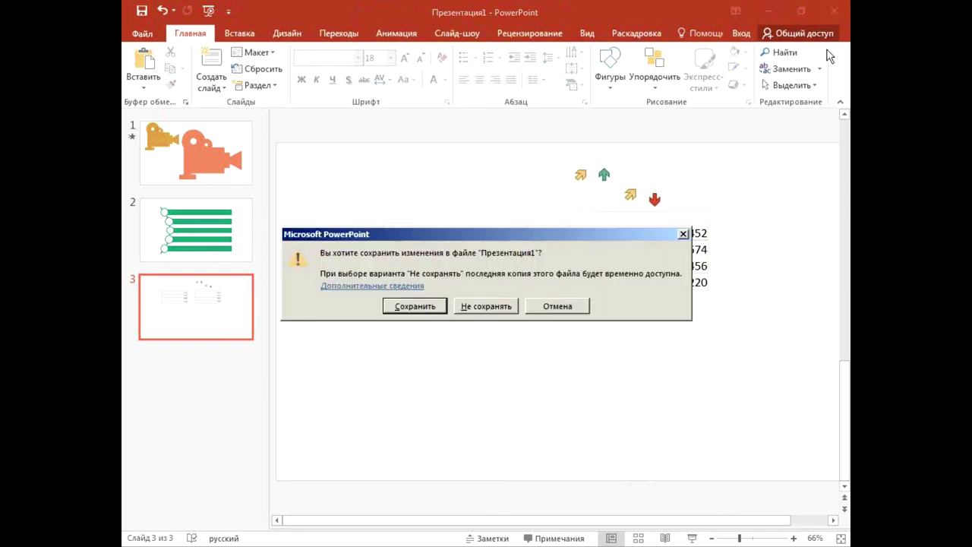
pyautogui.click(506, 306)
pyautogui.moveTo(533, 303); pyautogui.dragTo(493, 260)
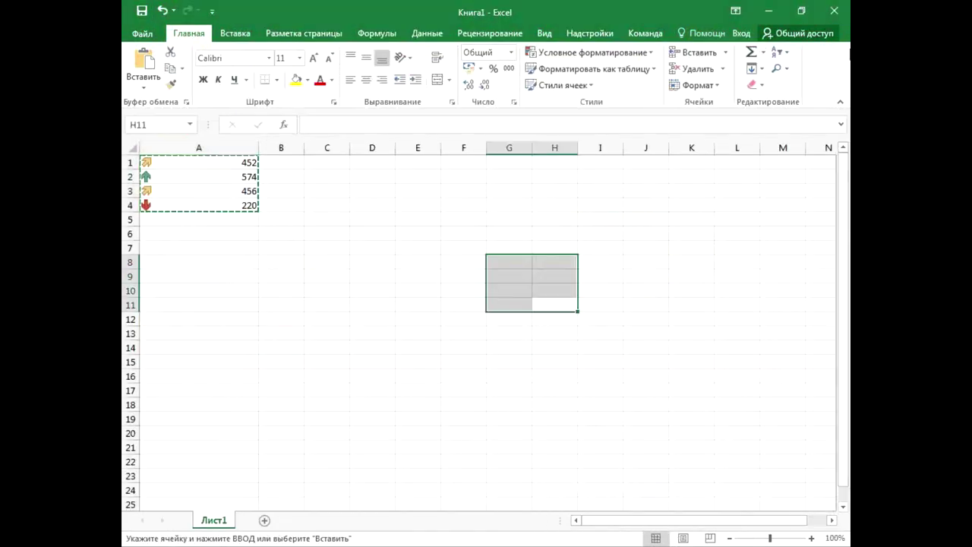
pyautogui.click(834, 10)
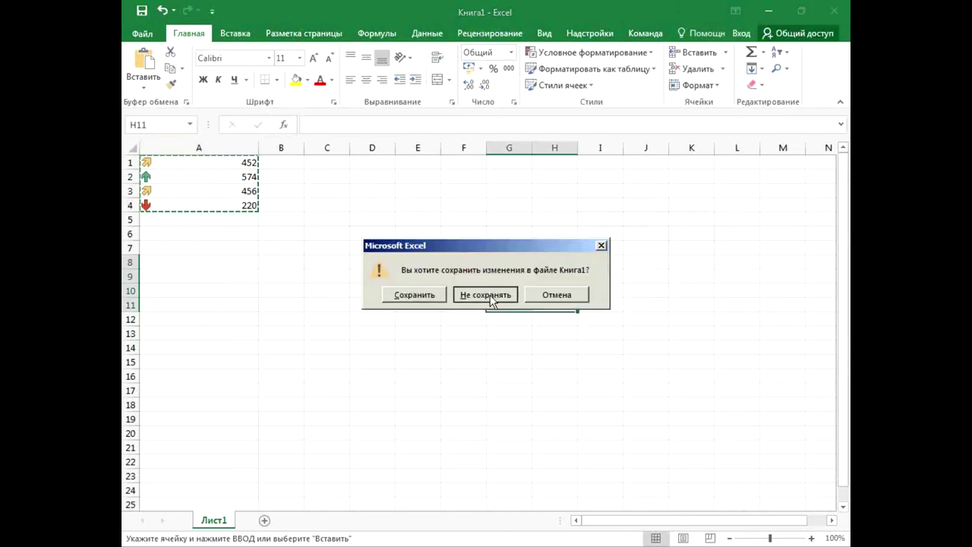
pyautogui.click(492, 297)
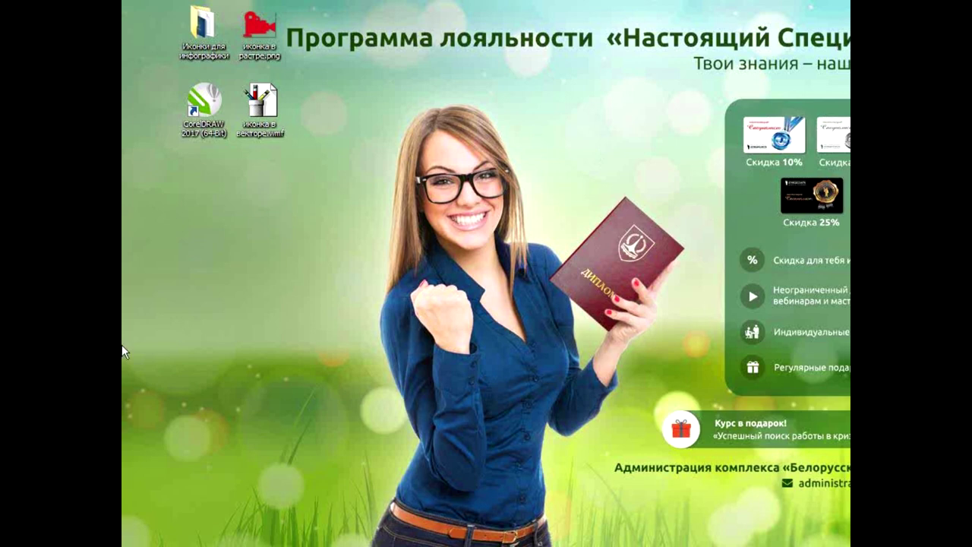
# Delete the raster icon иконка в растре.png and the vector icon иконка в векторе.wmf.
pyautogui.click(260, 48)
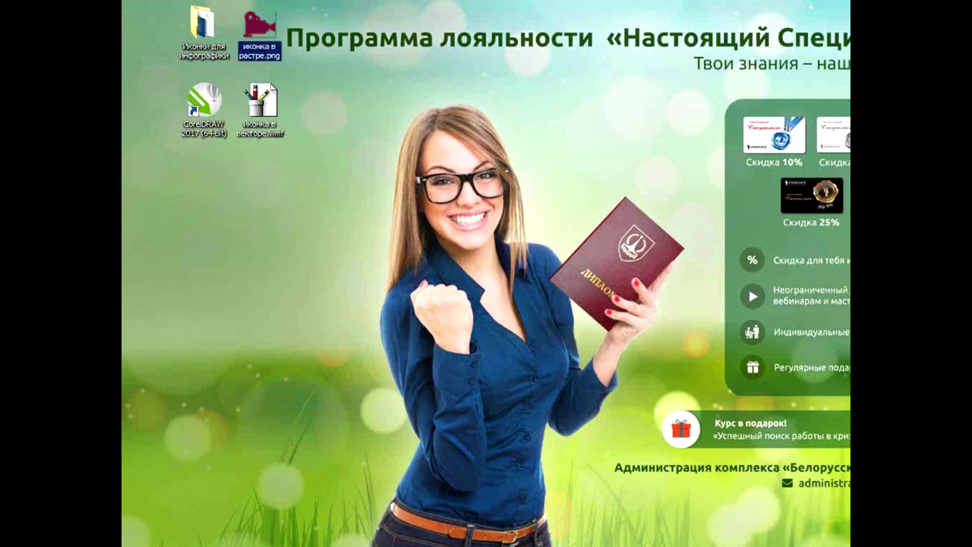
pyautogui.press('Delete')
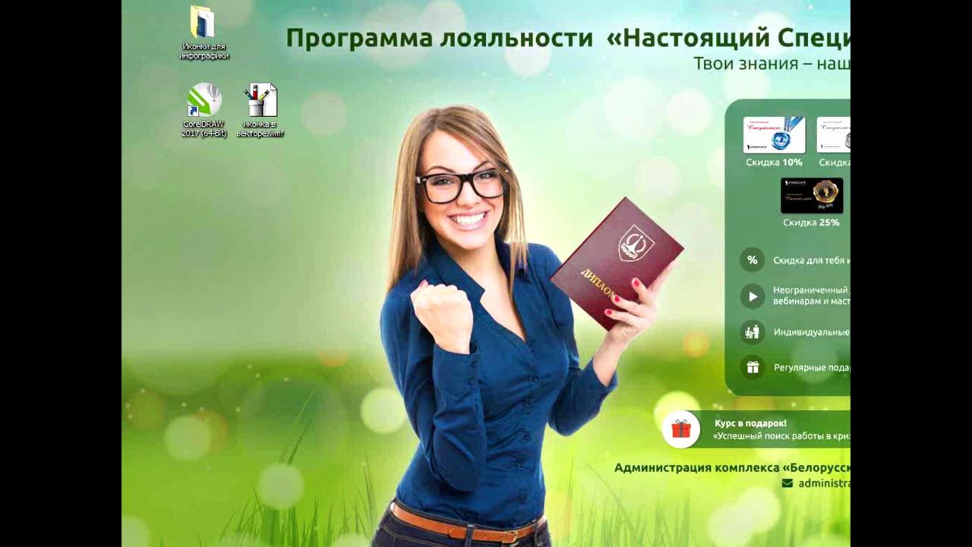
pyautogui.click(249, 135)
pyautogui.press('Delete')
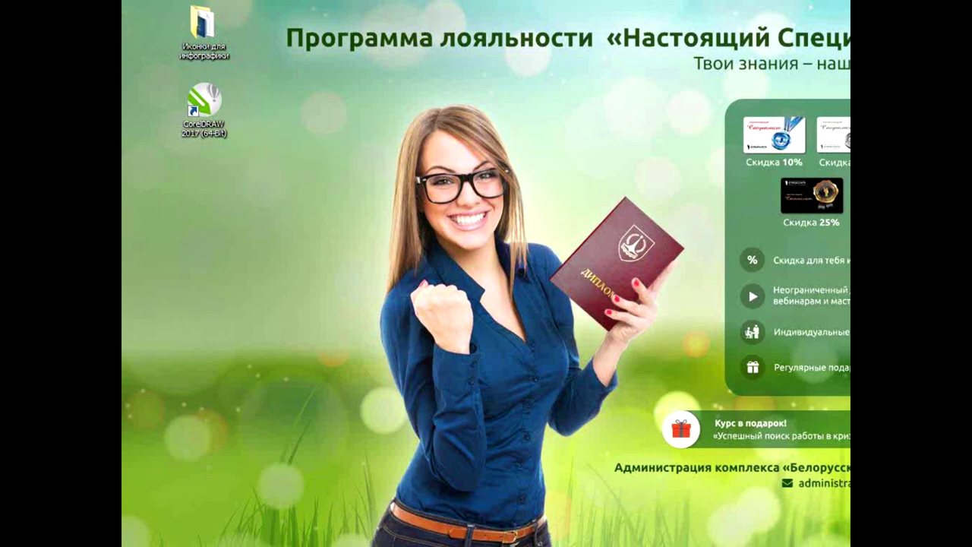